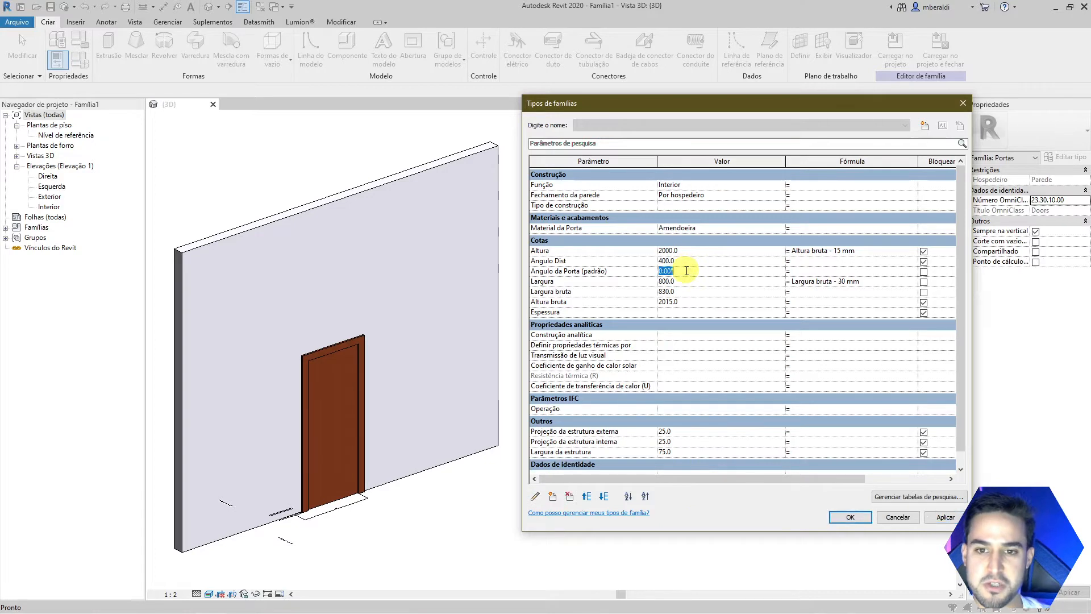
# - Set the door angle parameter (Angulo da Porta) to 60° and apply it to the family
pyautogui.write('60')
pyautogui.press('Tab')
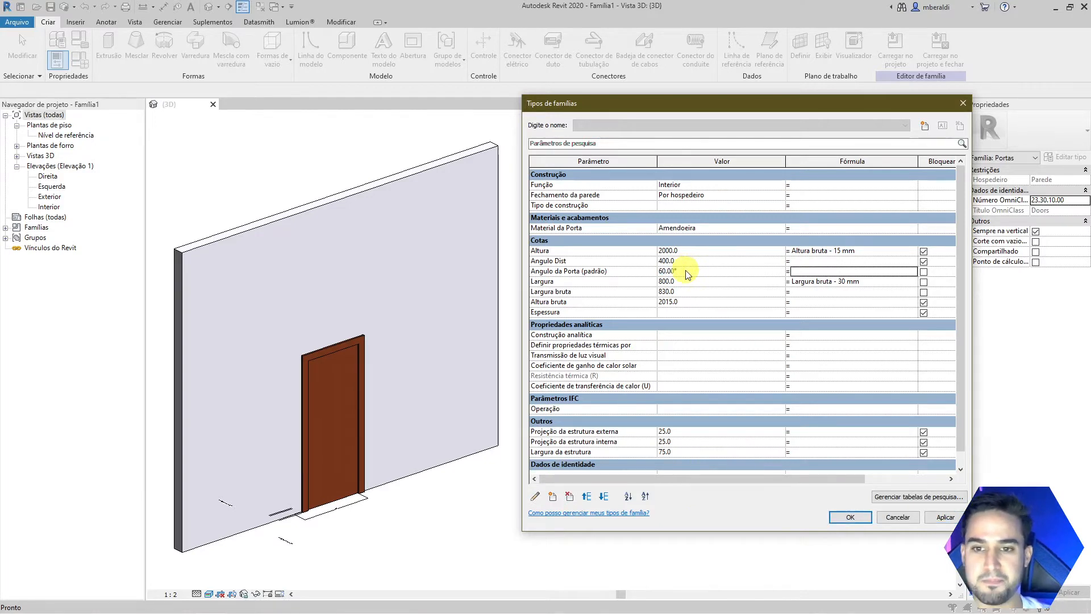
pyautogui.click(945, 517)
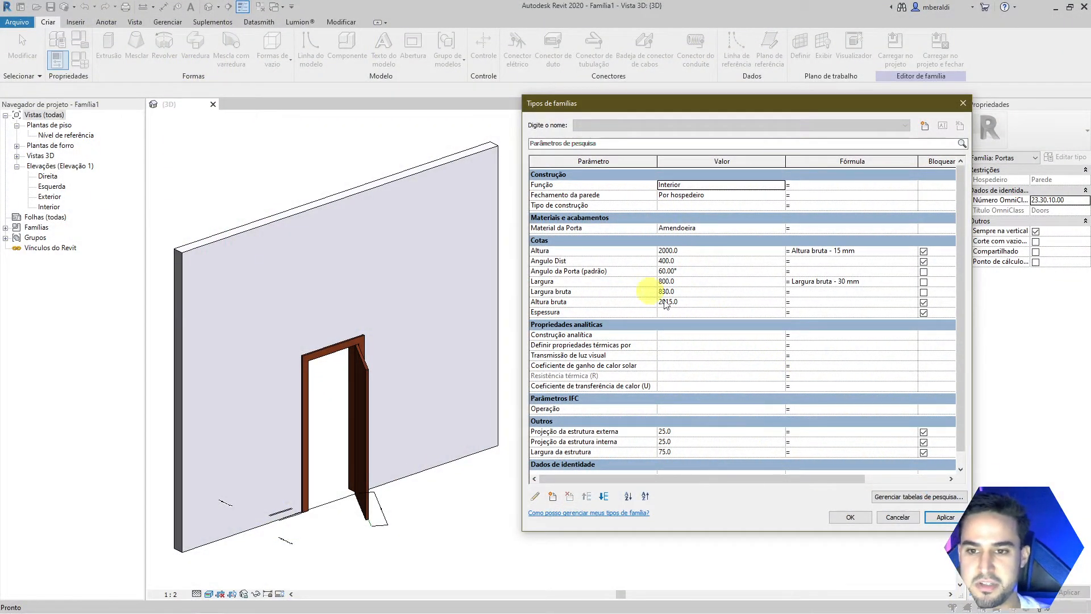
# - Leave the family types settings and close the Família1 family, saving its changes
pyautogui.click(962, 103)
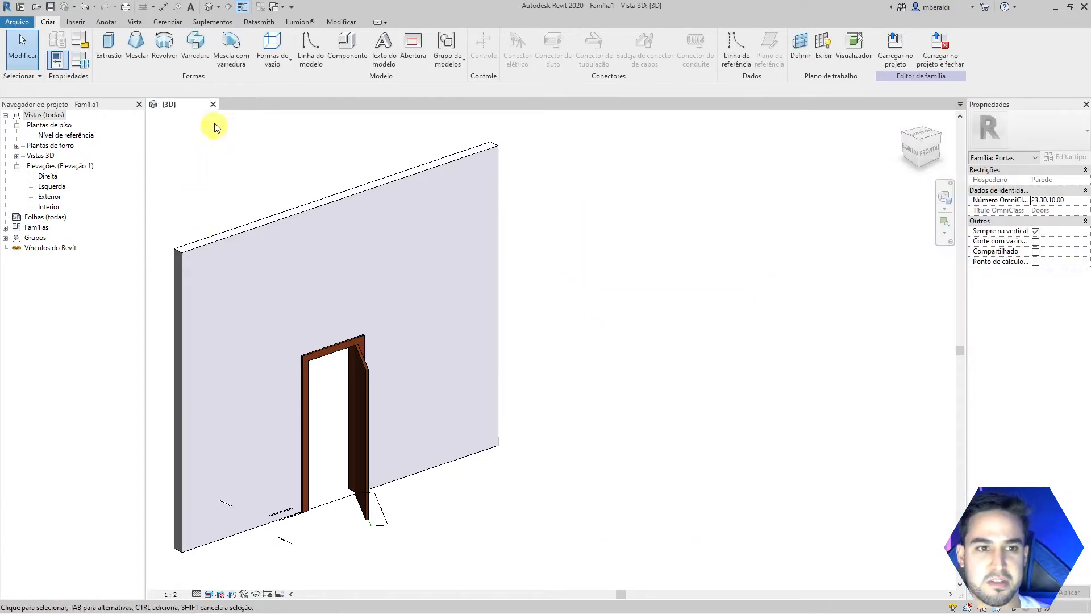
pyautogui.click(213, 105)
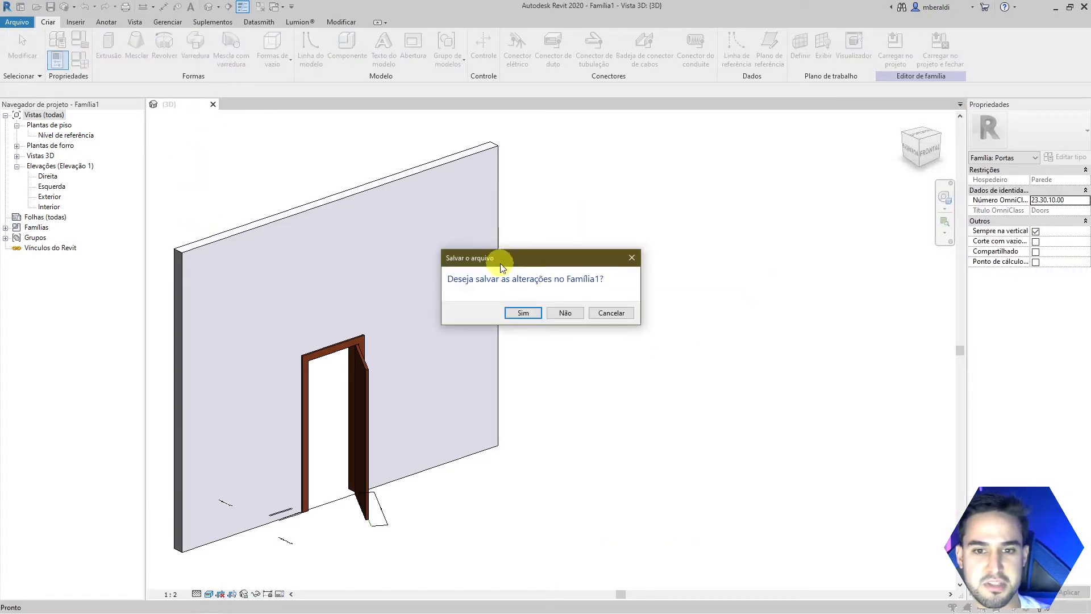
pyautogui.click(519, 314)
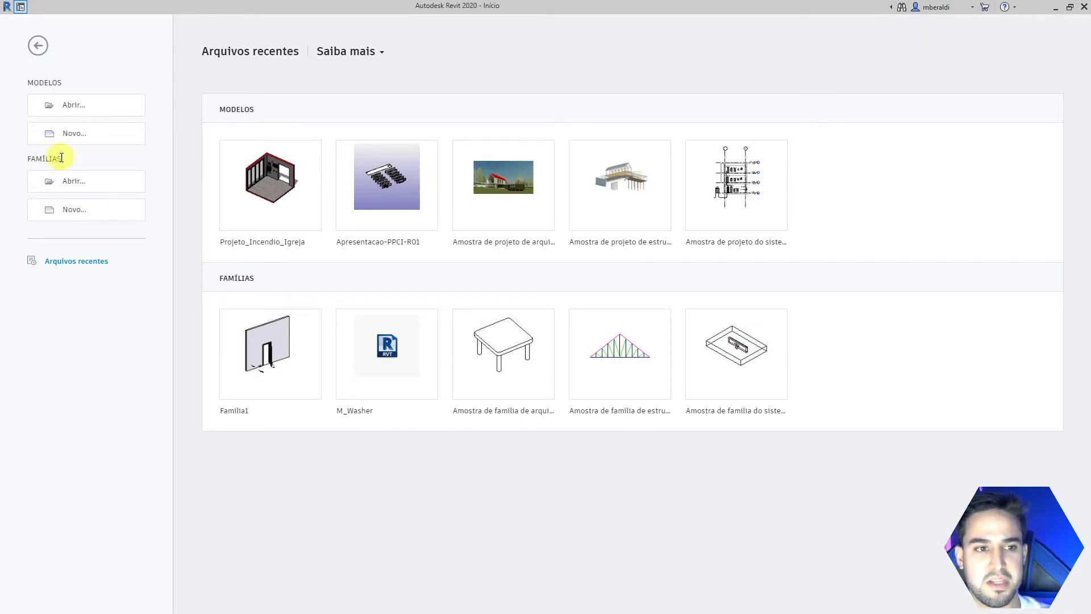
# - Create a new family from the Porta métrica.rft template
pyautogui.click(75, 218)
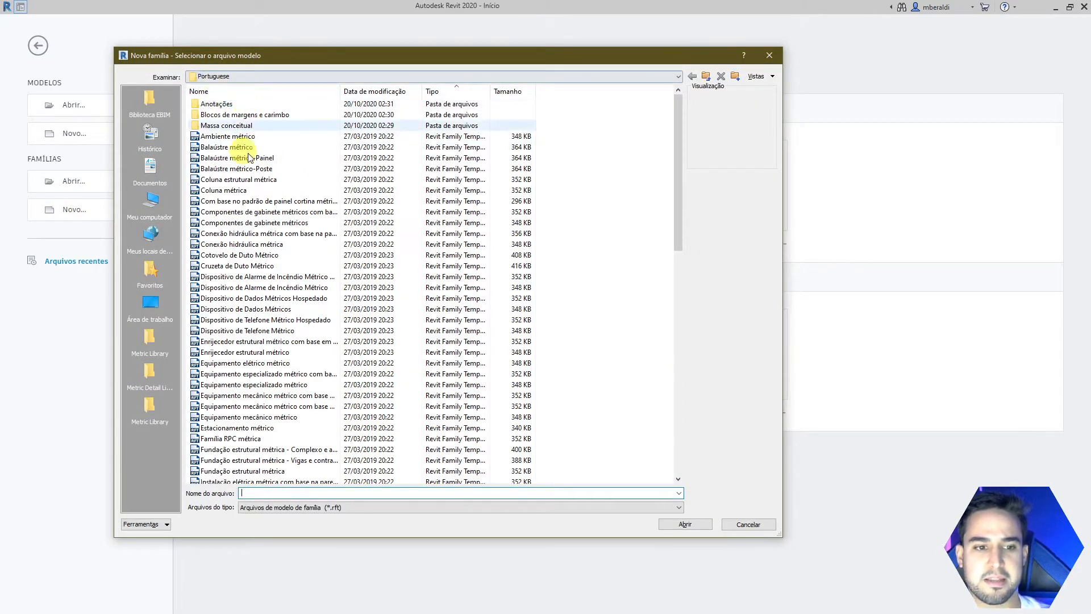
pyautogui.scroll(-8, 287, 284)
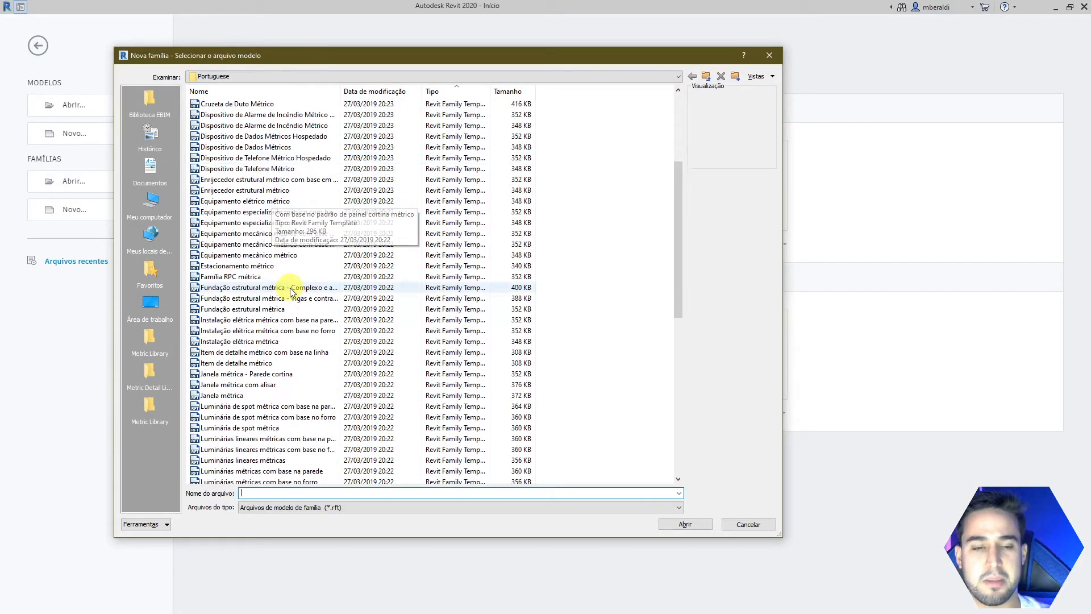
pyautogui.scroll(-9, 289, 291)
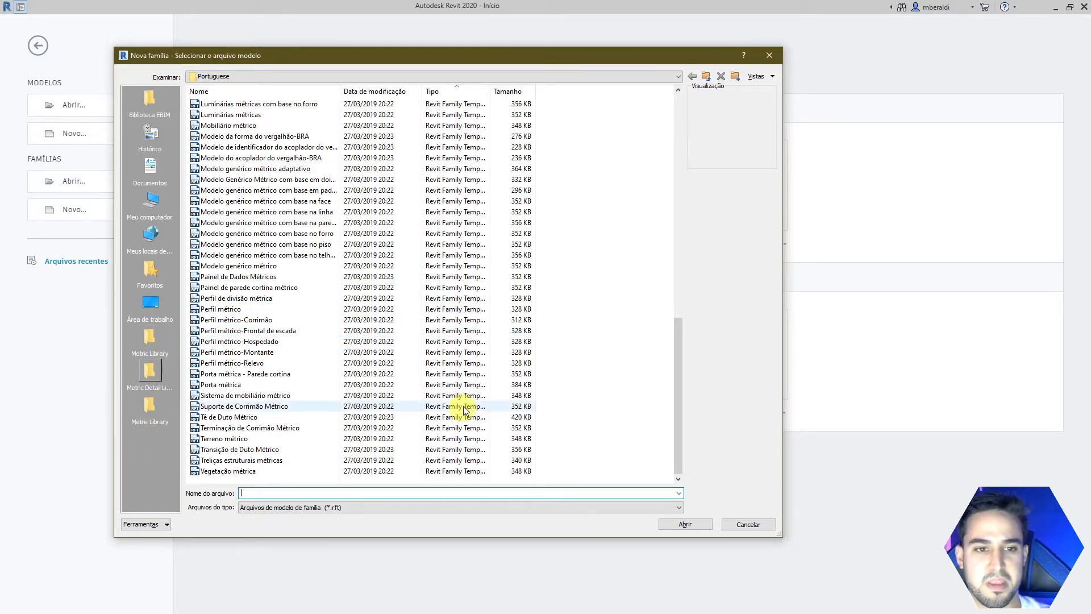
pyautogui.scroll(15, 462, 409)
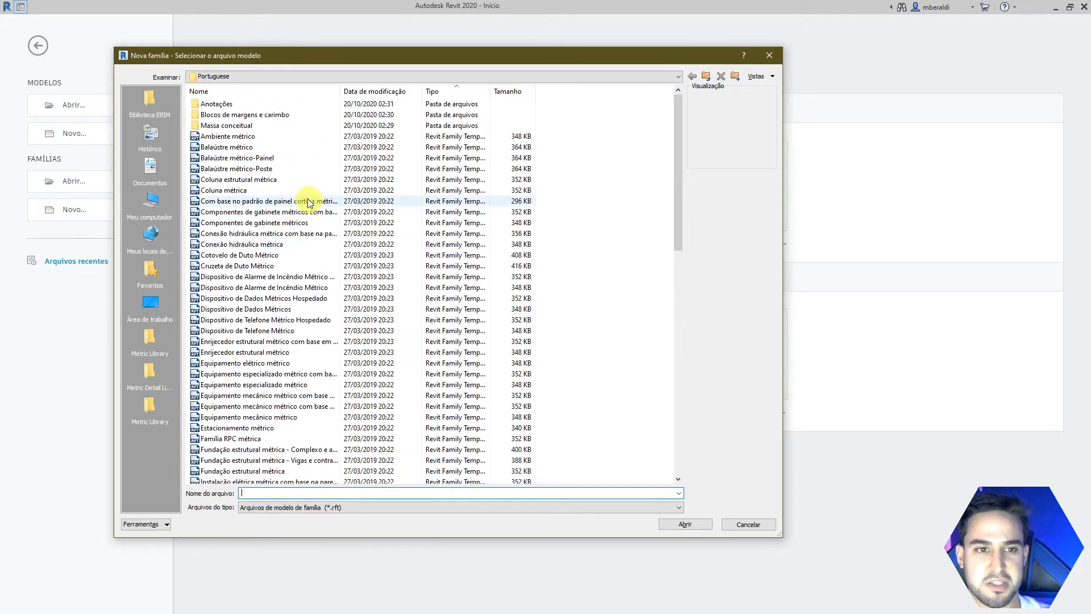
pyautogui.scroll(-15, 284, 211)
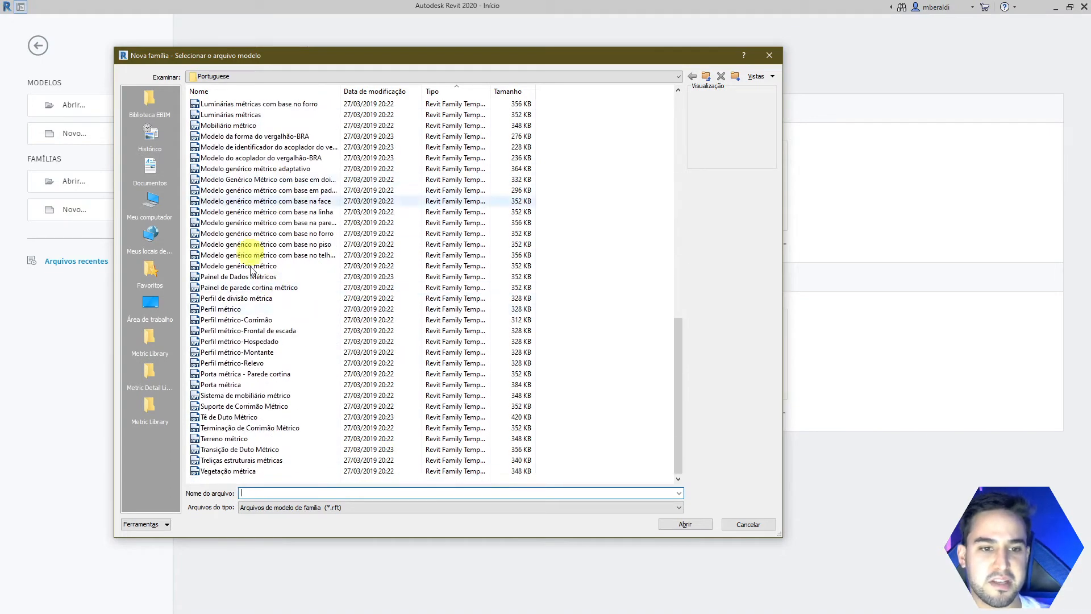
pyautogui.click(262, 387)
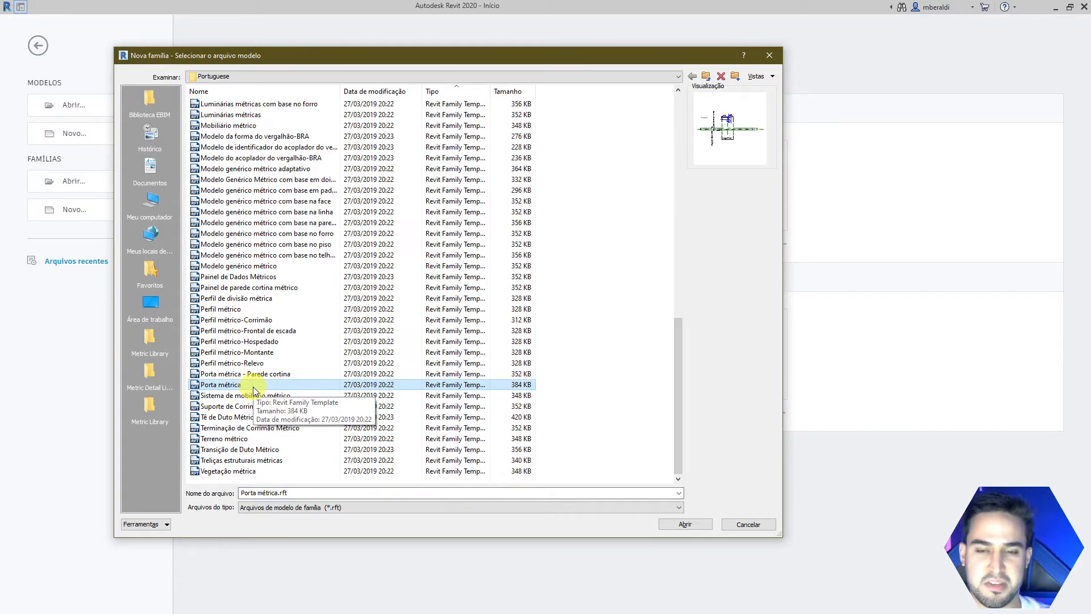
pyautogui.click(694, 525)
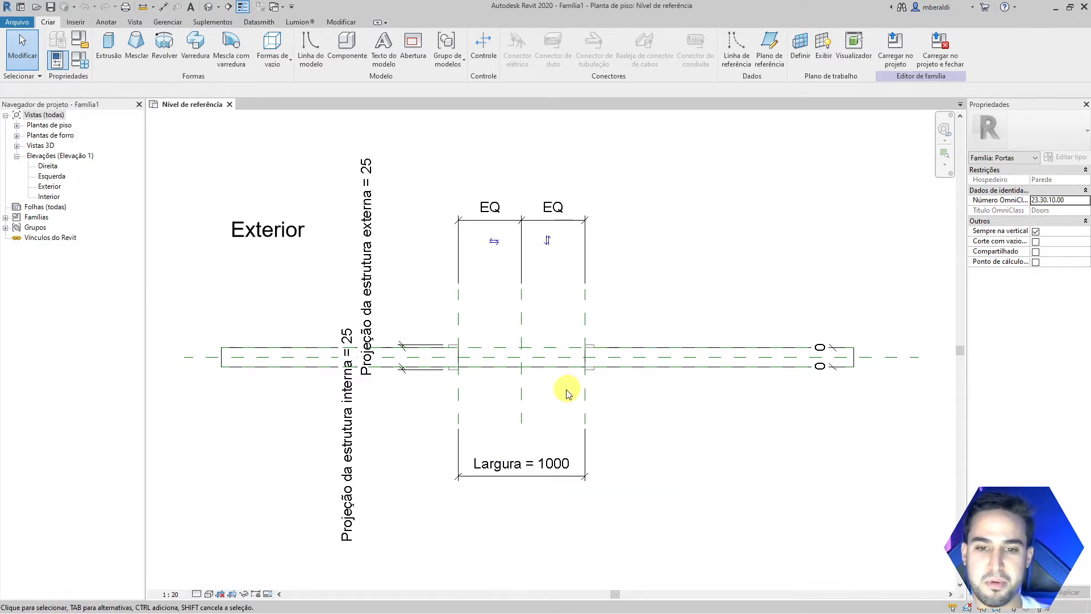
# - Open the default 3D view of the new door family, set its scale to 1:5 and inspect the wall opening from both sides
pyautogui.scroll(2, 565, 390)
pyautogui.scroll(-2, 654, 391)
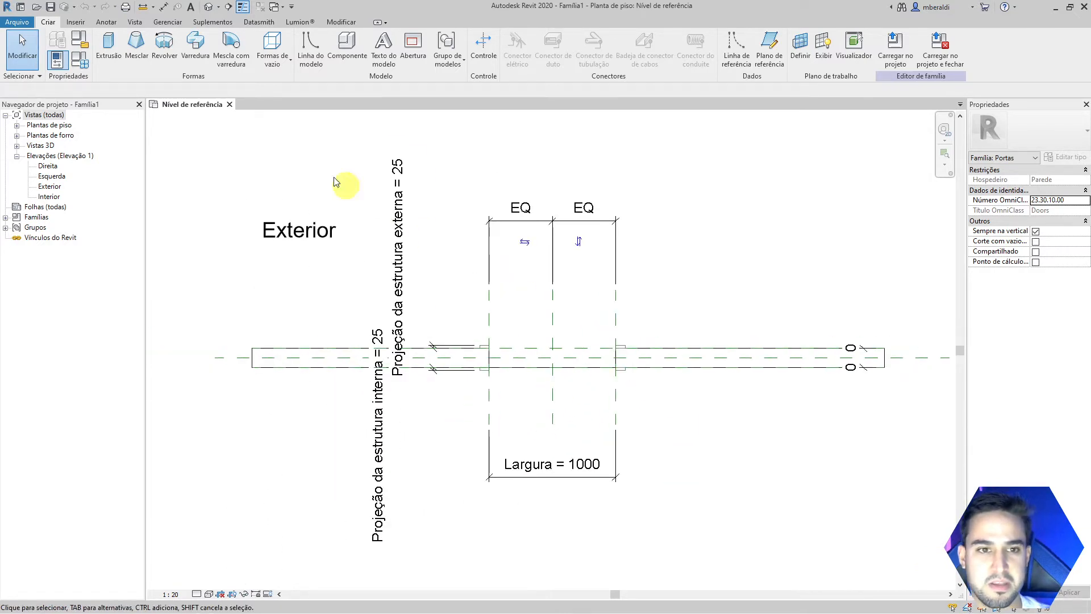
pyautogui.click(208, 7)
pyautogui.keyDown('shift'); pyautogui.moveTo(623, 541); pyautogui.dragTo(628, 517, button='middle'); pyautogui.keyUp('shift')
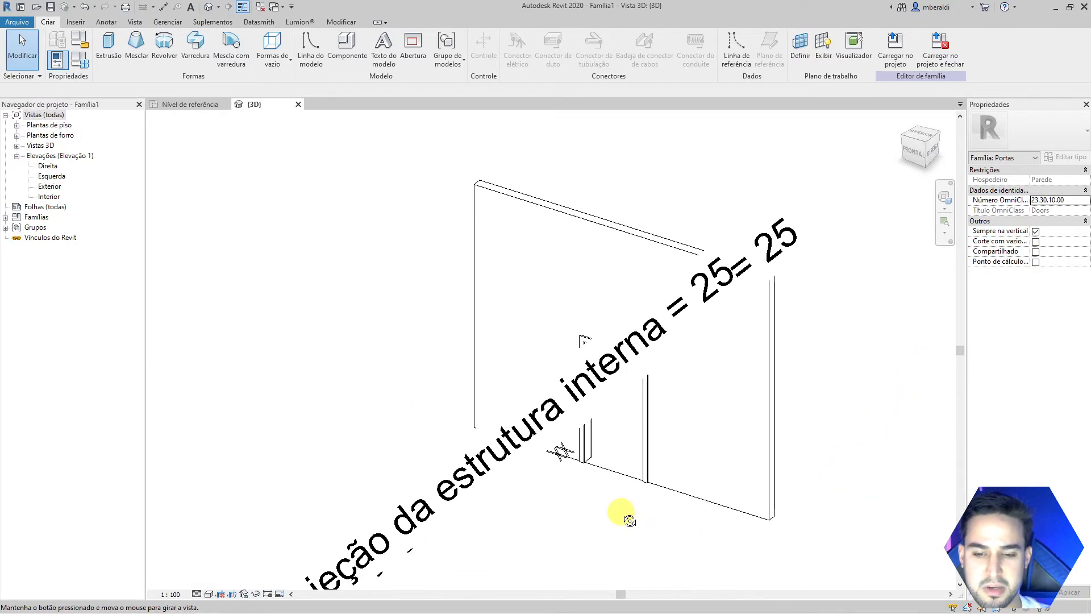
pyautogui.click(171, 595)
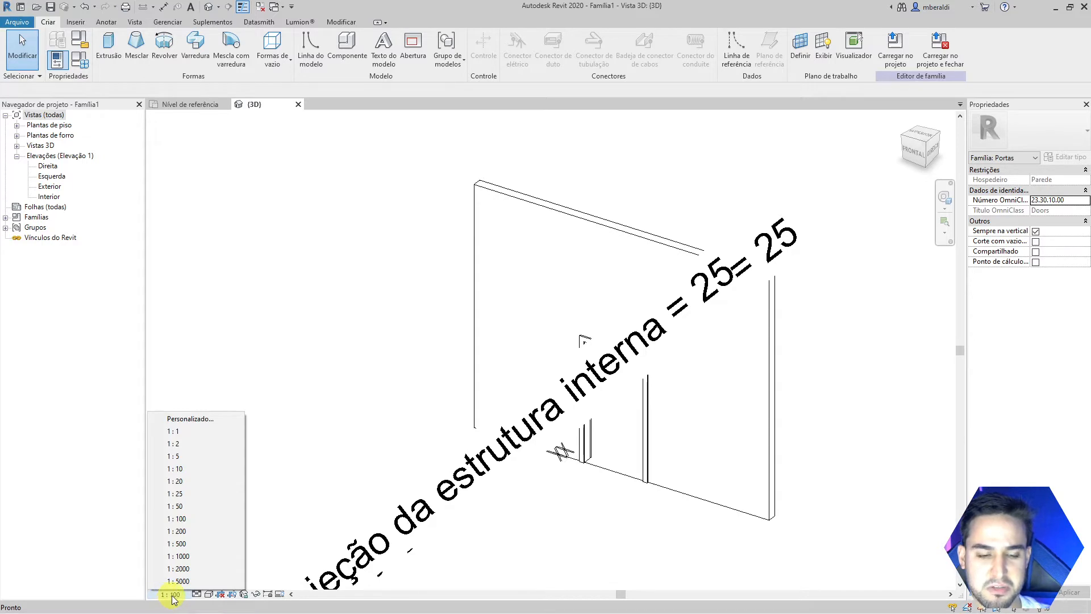
pyautogui.click(174, 456)
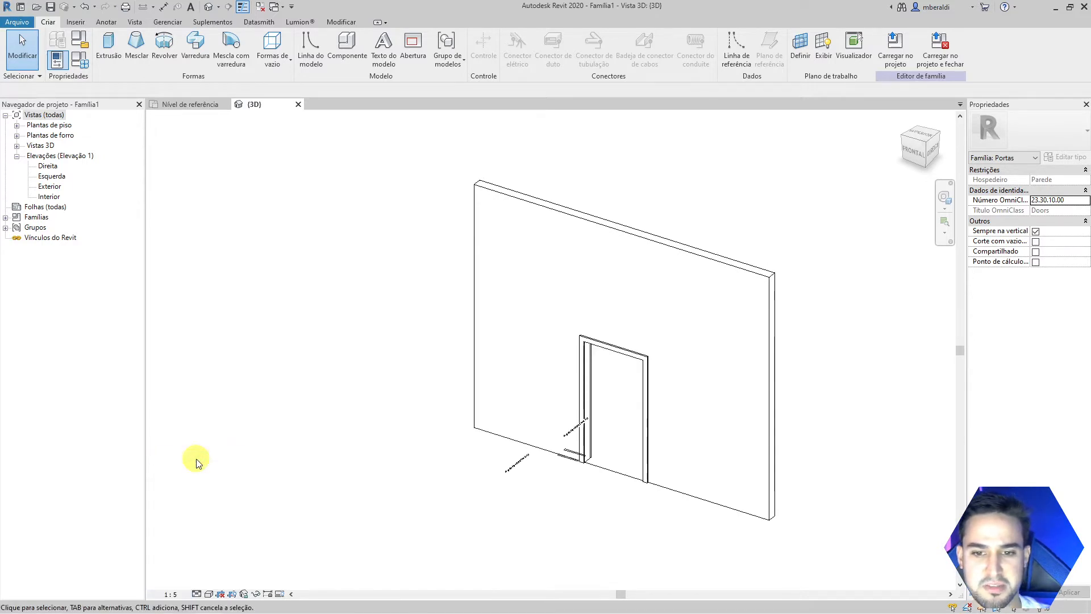
pyautogui.keyDown('shift'); pyautogui.moveTo(585, 534); pyautogui.dragTo(886, 319, button='middle'); pyautogui.keyUp('shift')
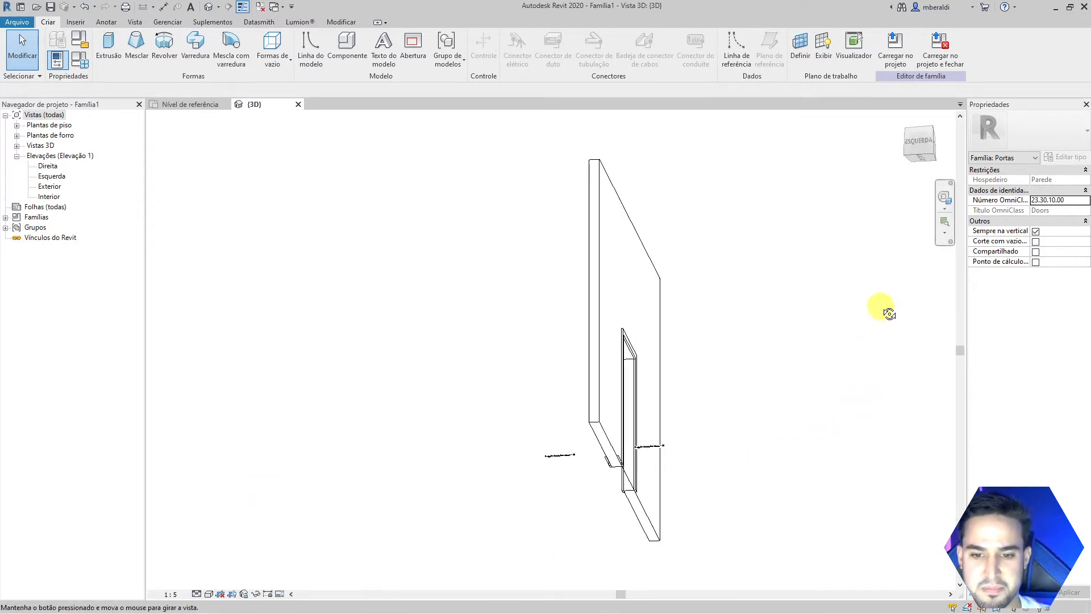
pyautogui.keyDown('shift'); pyautogui.moveTo(792, 507); pyautogui.dragTo(642, 511, button='middle'); pyautogui.keyUp('shift')
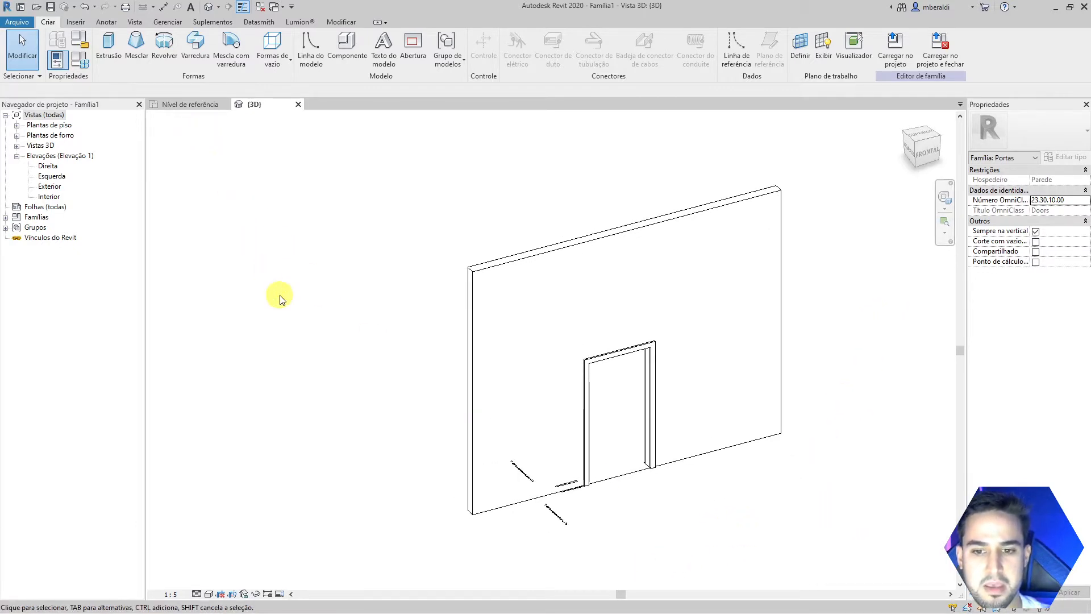
# - Open the Exterior elevation view framed on the door opening
pyautogui.click(48, 157)
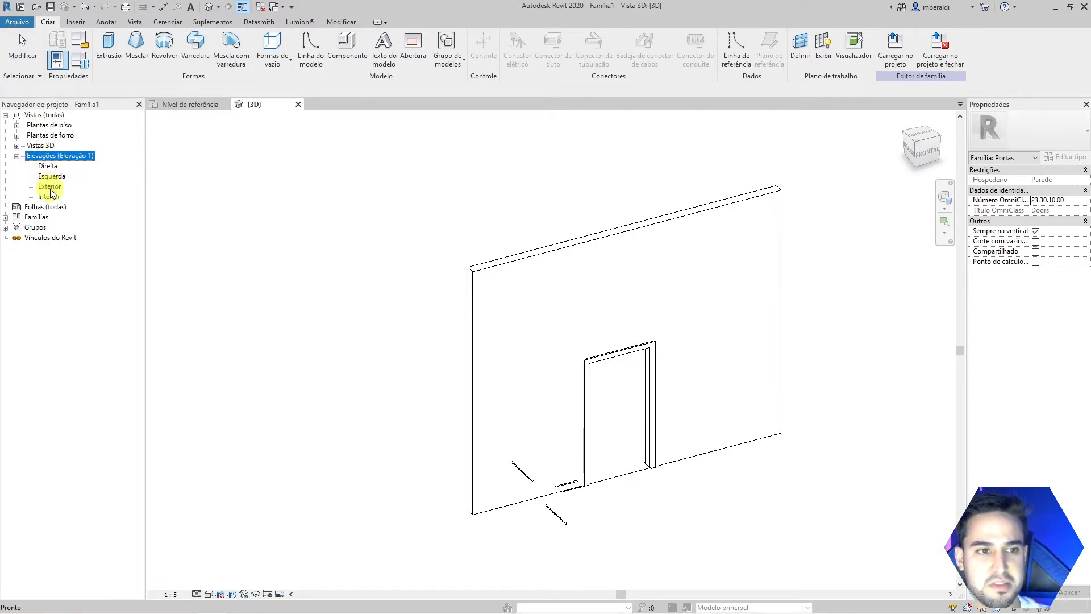
pyautogui.doubleClick(50, 188)
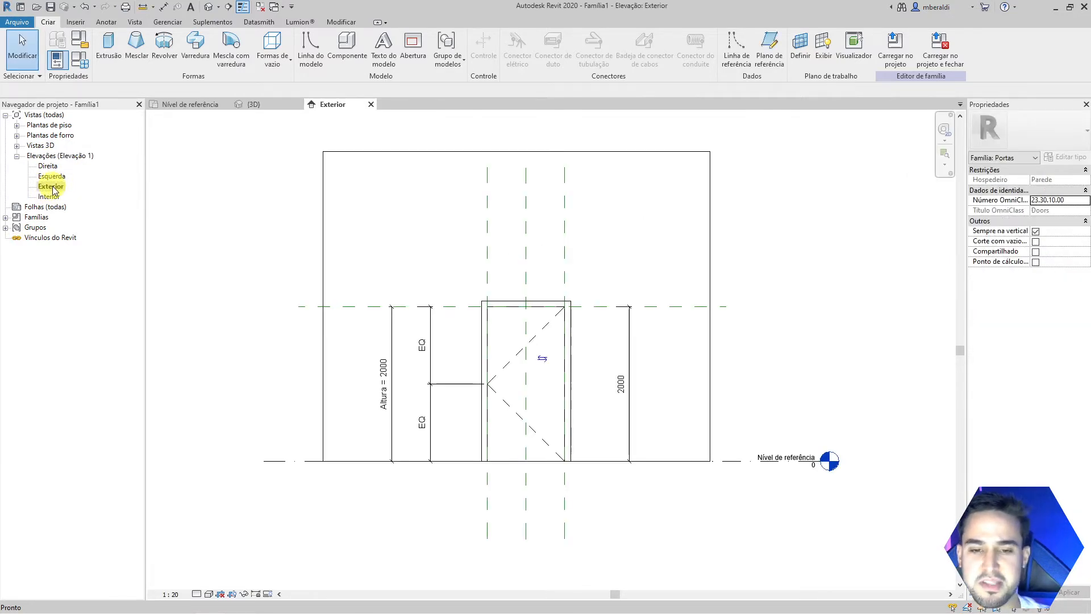
pyautogui.scroll(3, 536, 402)
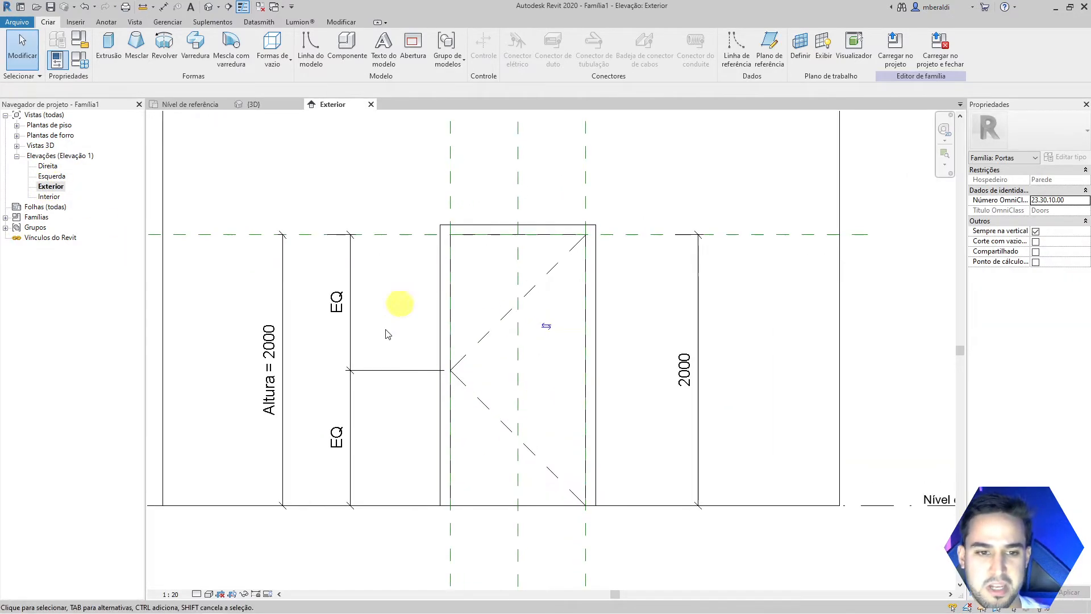
pyautogui.scroll(2, 534, 411)
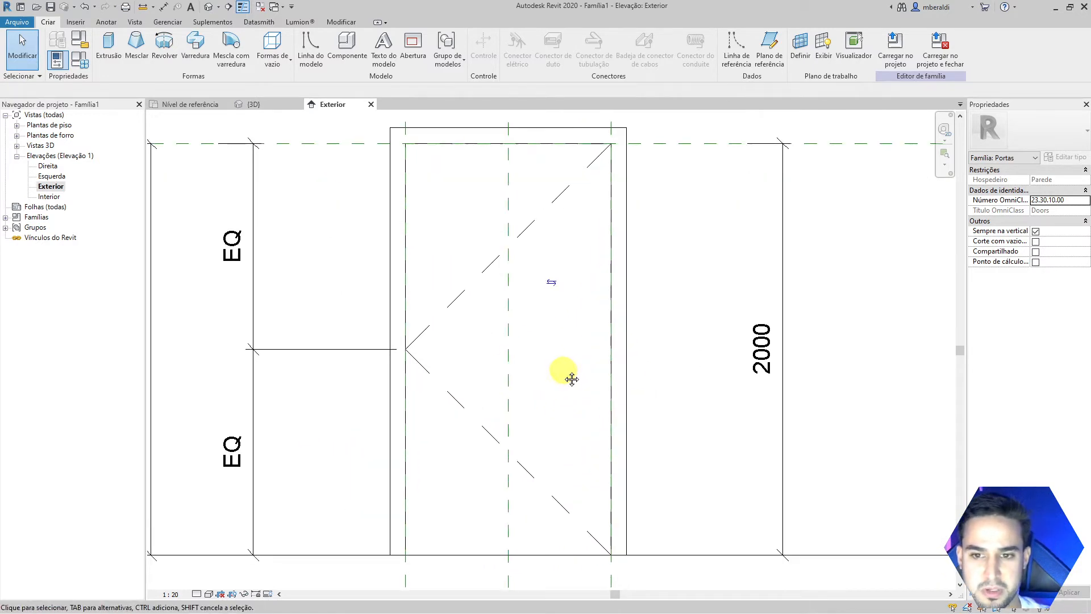
pyautogui.moveTo(571, 379); pyautogui.dragTo(544, 392, button='middle')
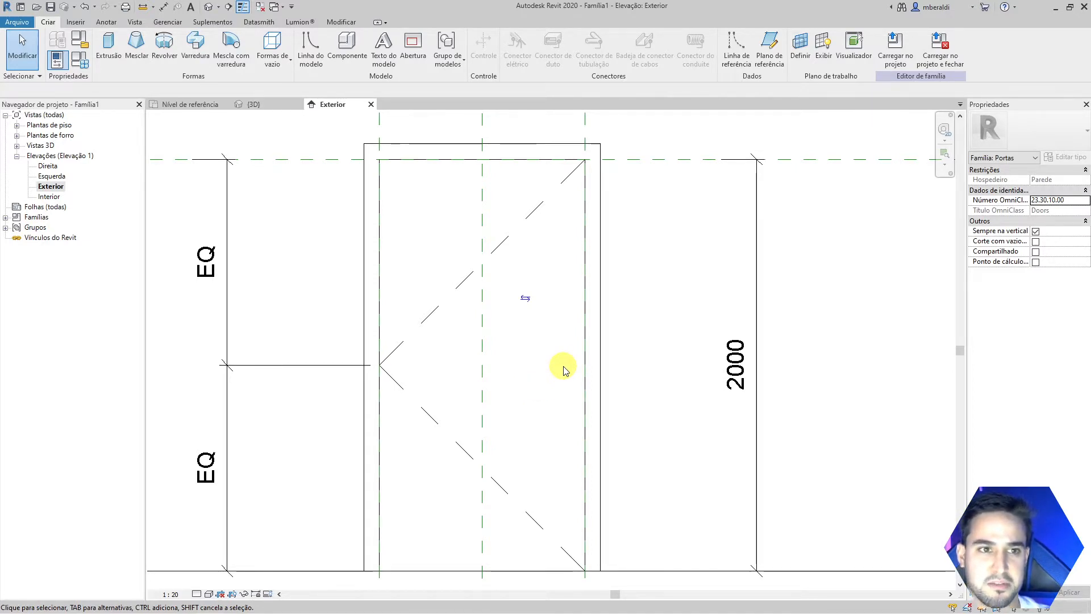
# - Begin an extrusion and sketch a 1000 by 2000 mm rectangle from corner to corner of the door opening
pyautogui.click(109, 51)
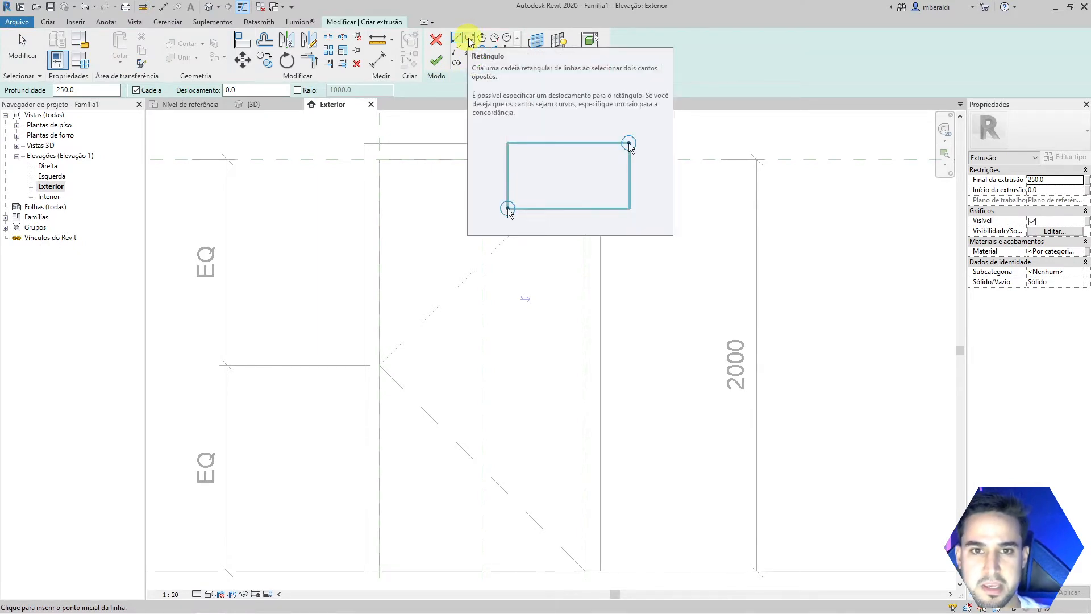
pyautogui.click(470, 40)
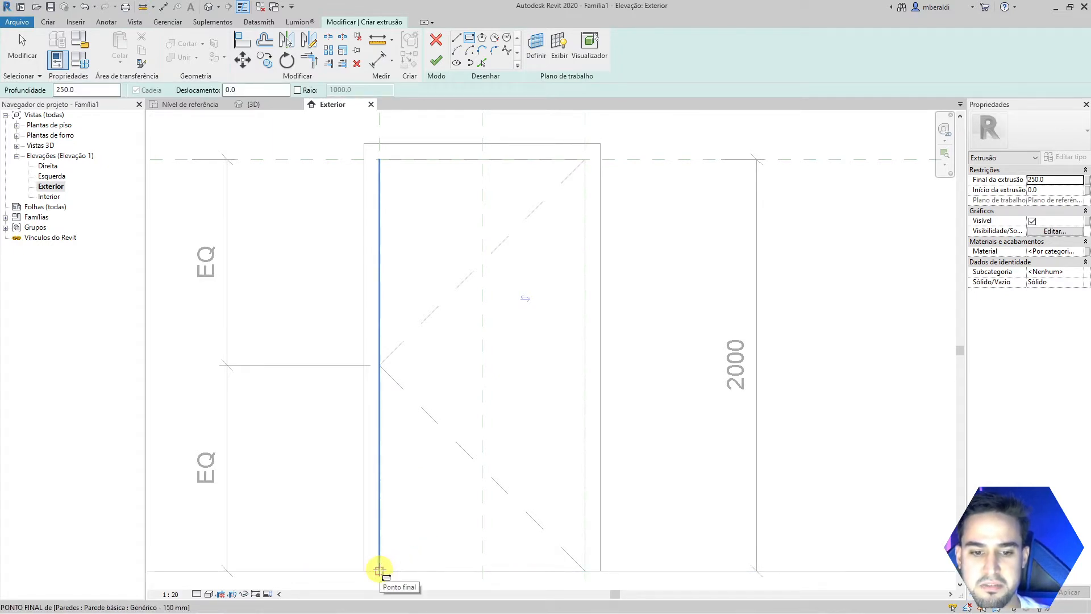
pyautogui.click(380, 570)
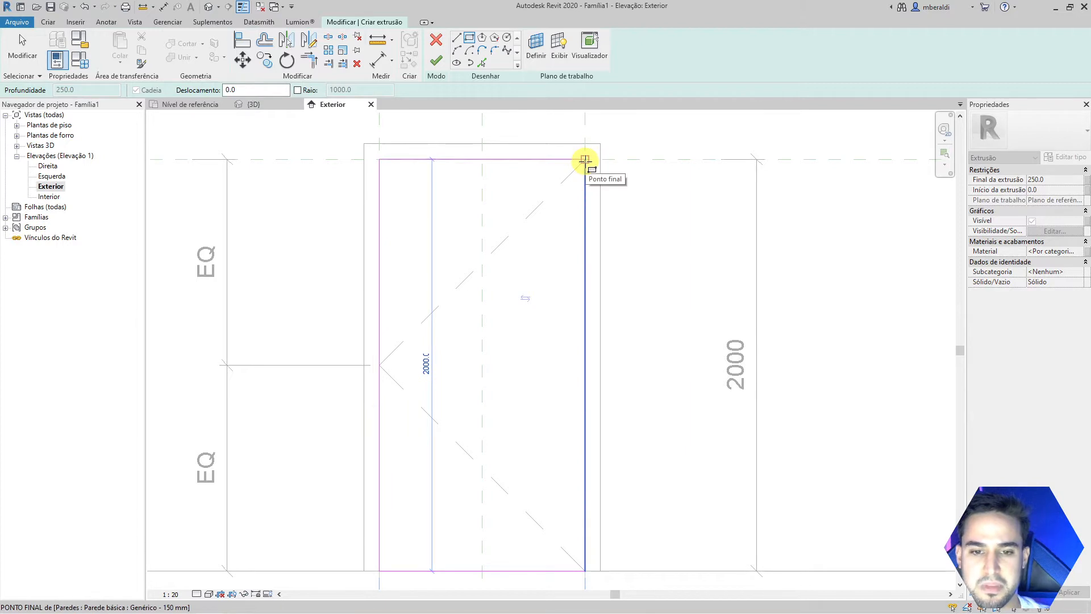
pyautogui.click(585, 159)
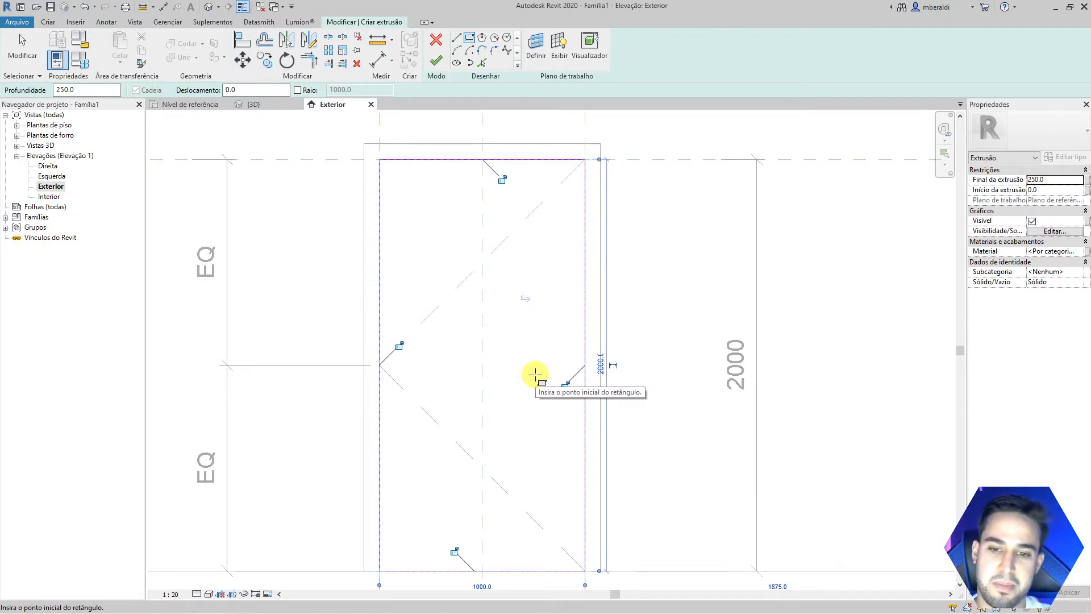
# - Lock the rectangle's right, left and top edges to the references of the door opening and finish drawing rectangles
pyautogui.click(566, 385)
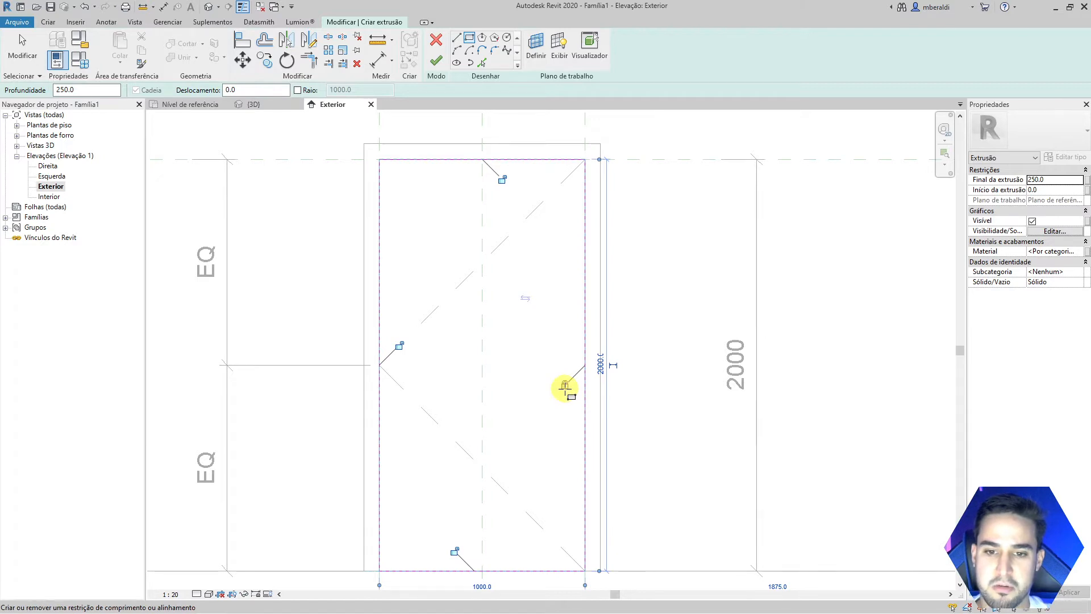
pyautogui.click(399, 345)
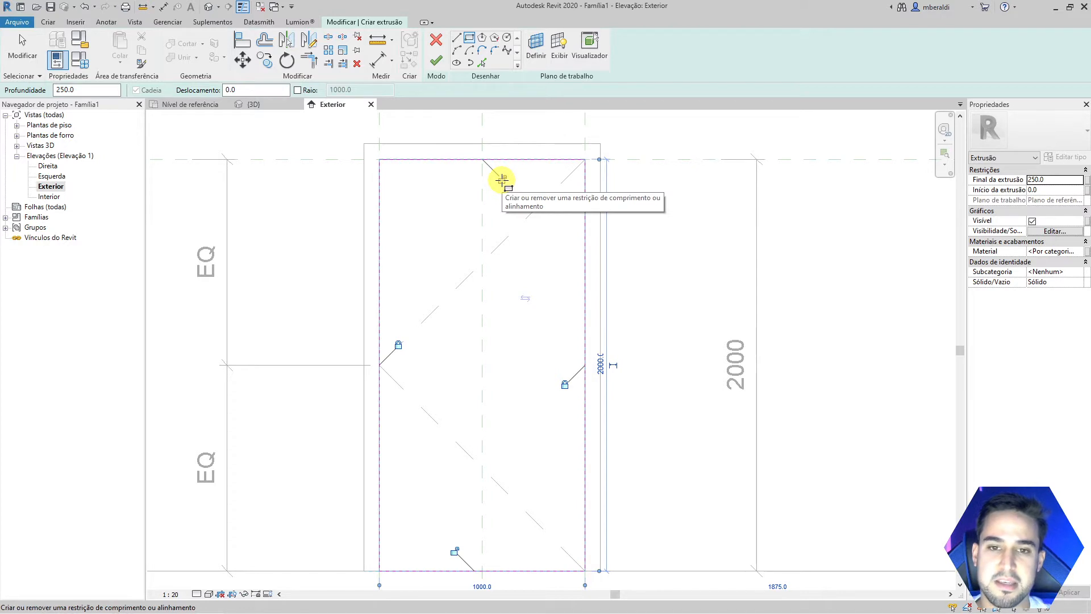
pyautogui.click(504, 179)
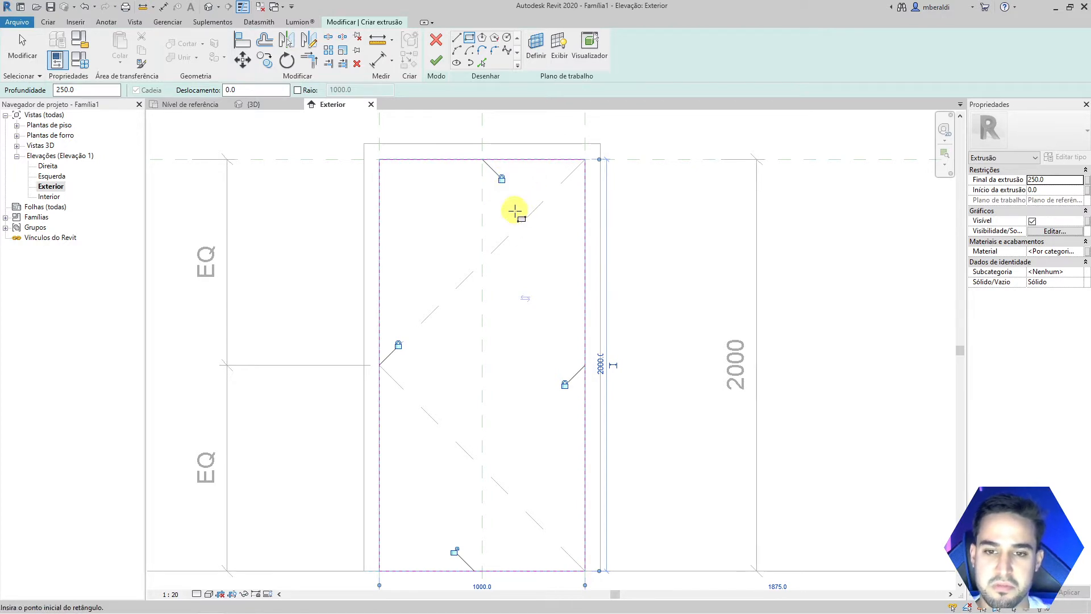
pyautogui.moveTo(545, 379); pyautogui.dragTo(577, 367, button='middle')
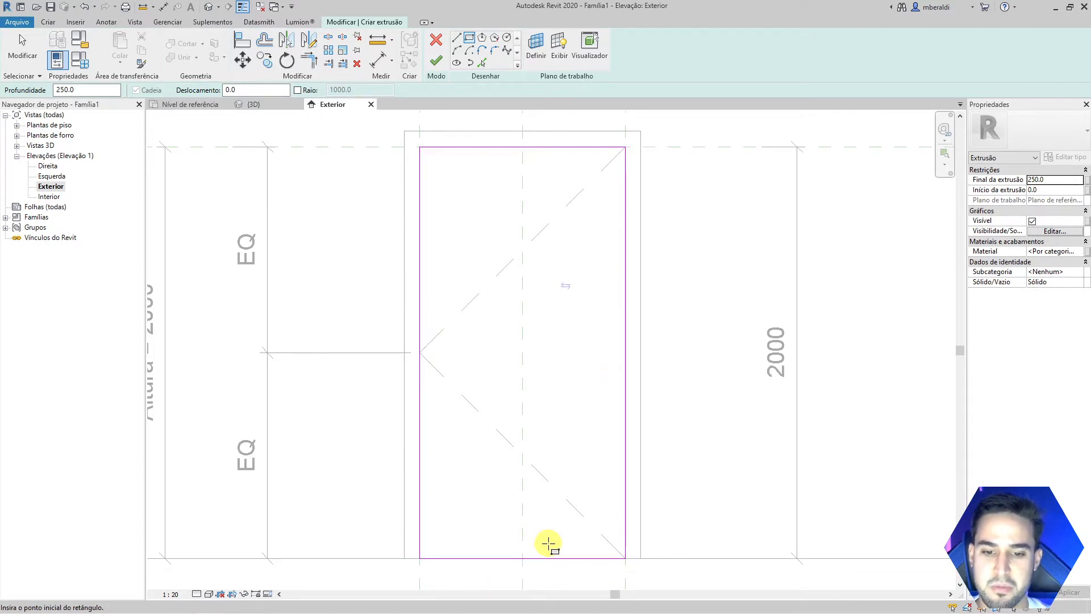
pyautogui.press('Escape')
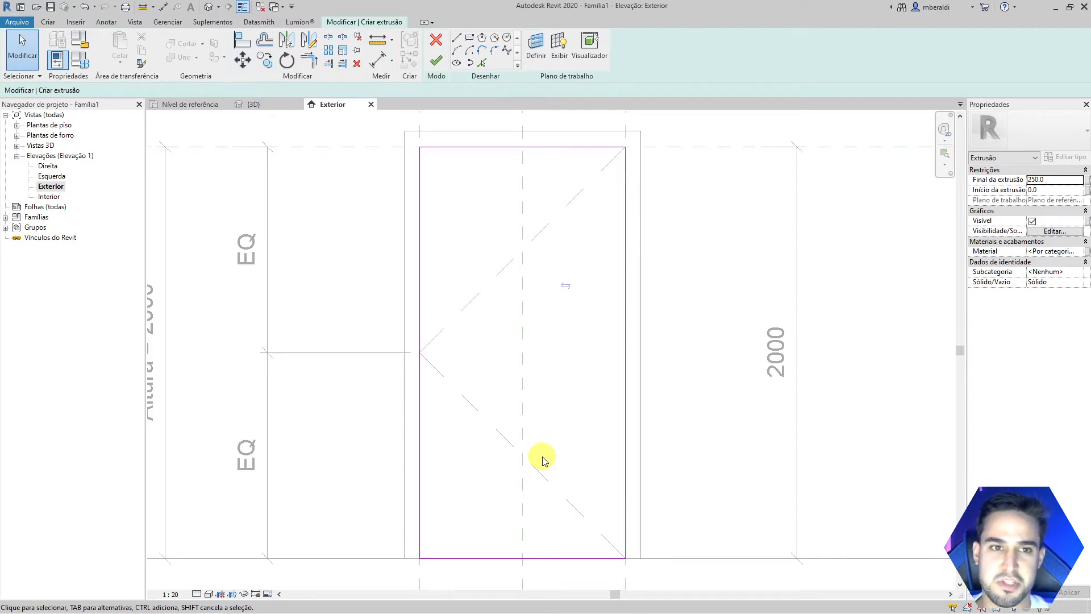
# - Try to offset a copy of the sketch rectangle's left edge inwards by 15 mm
pyautogui.click(52, 24)
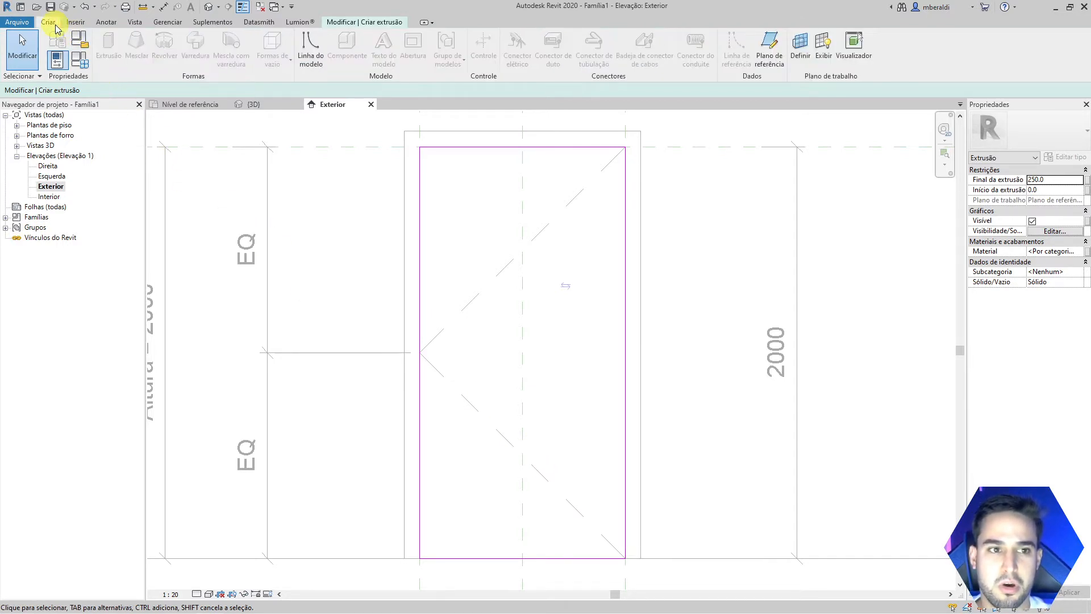
pyautogui.click(357, 23)
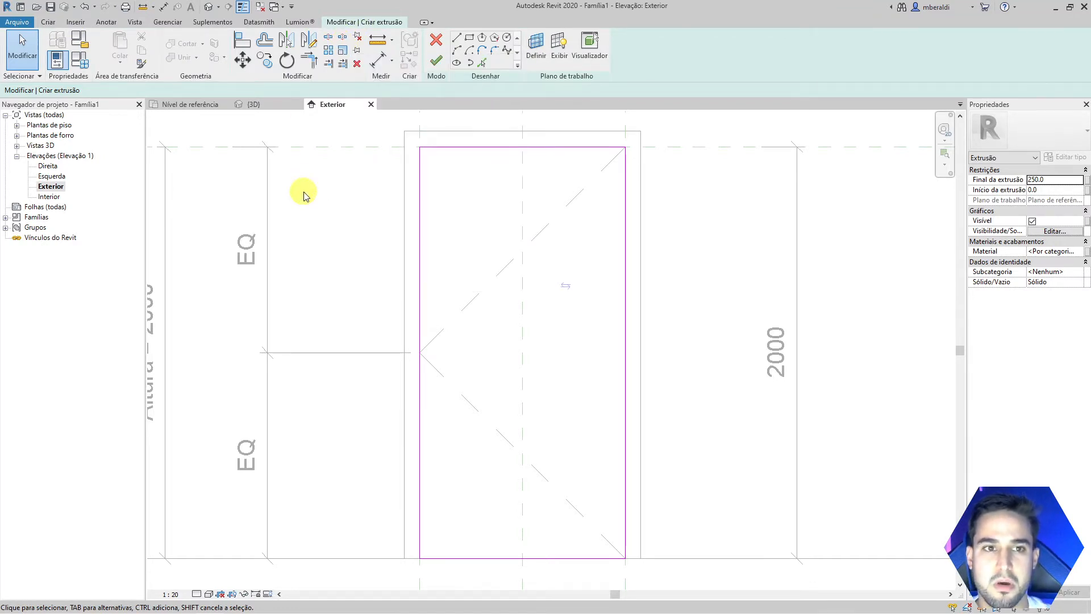
pyautogui.click(262, 46)
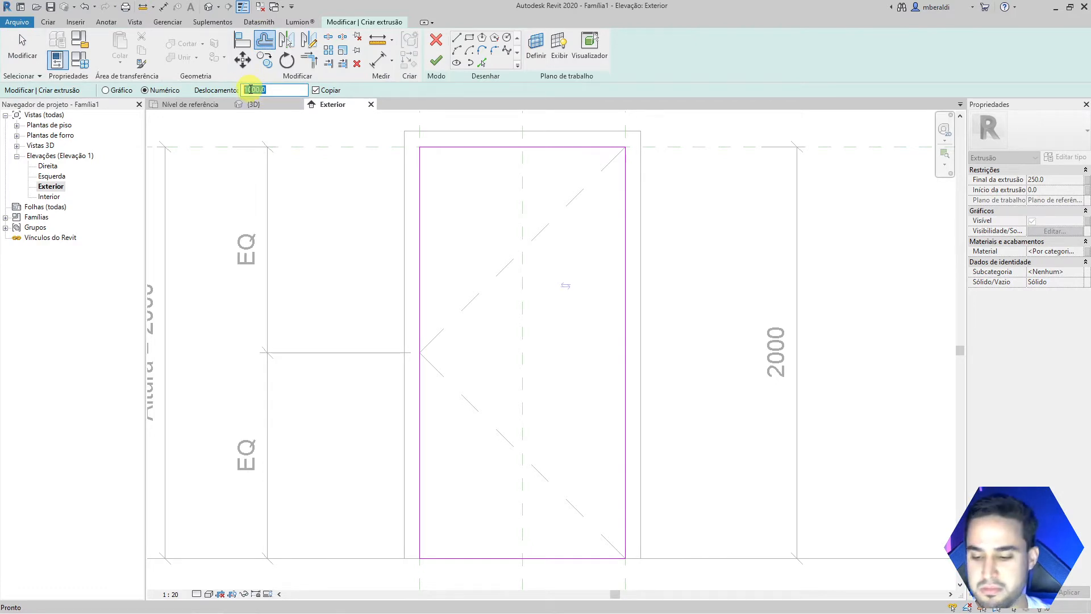
pyautogui.doubleClick(248, 90)
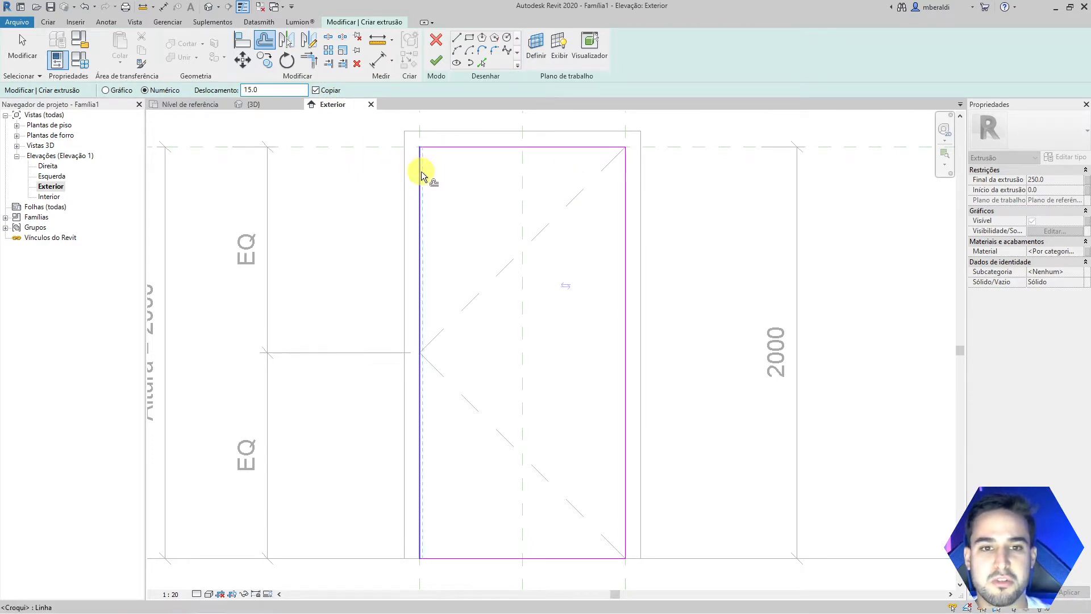
pyautogui.scroll(2, 422, 172)
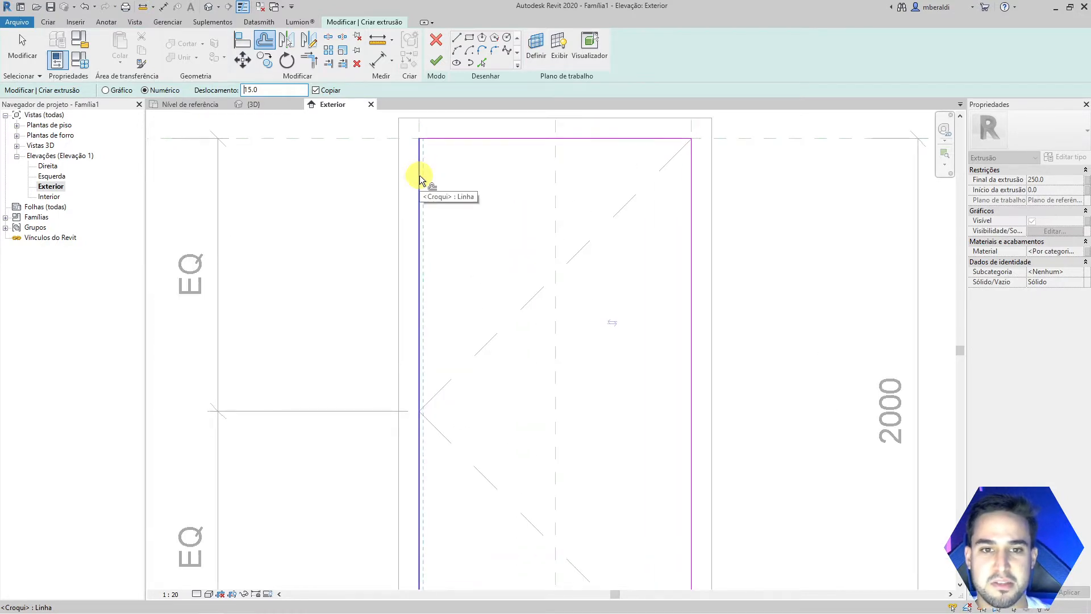
pyautogui.click(420, 175)
pyautogui.scroll(-2, 459, 180)
pyautogui.hotkey('ctrl', 'z')
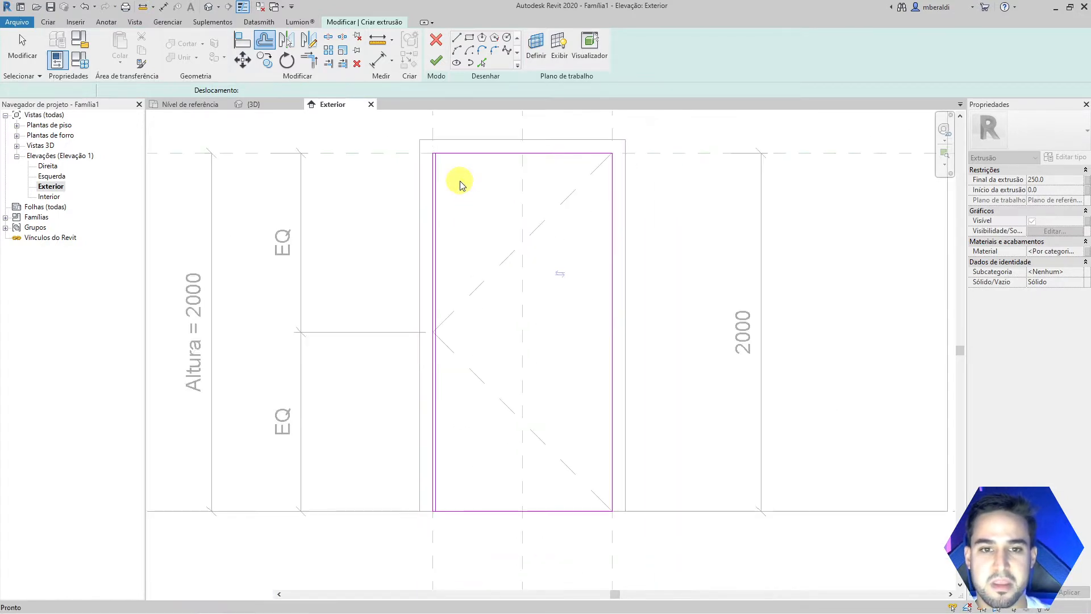
pyautogui.scroll(2, 459, 180)
pyautogui.scroll(-1, 459, 179)
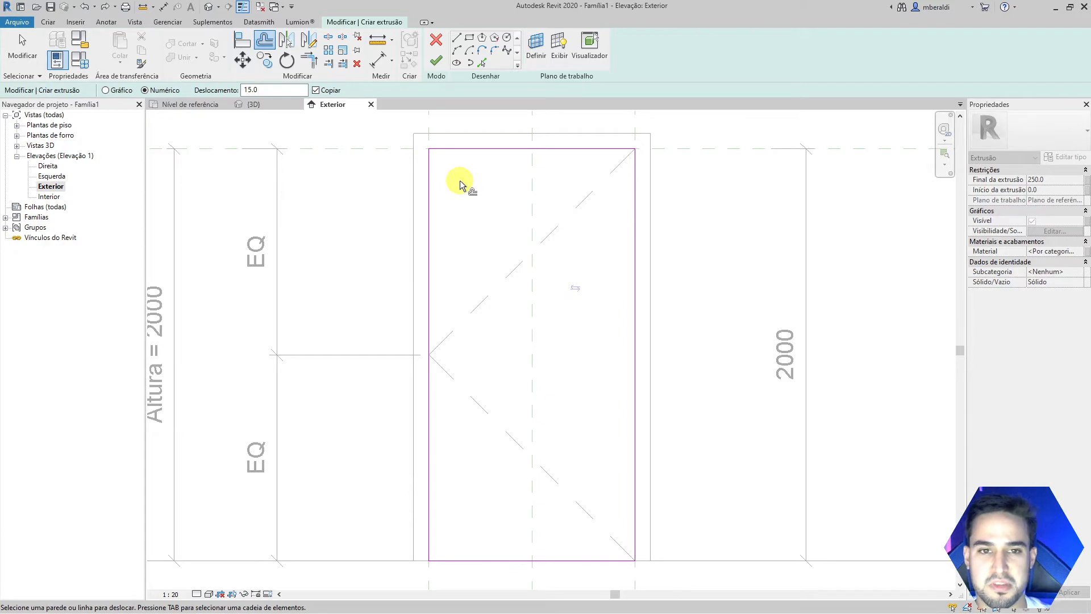
pyautogui.press('Escape')
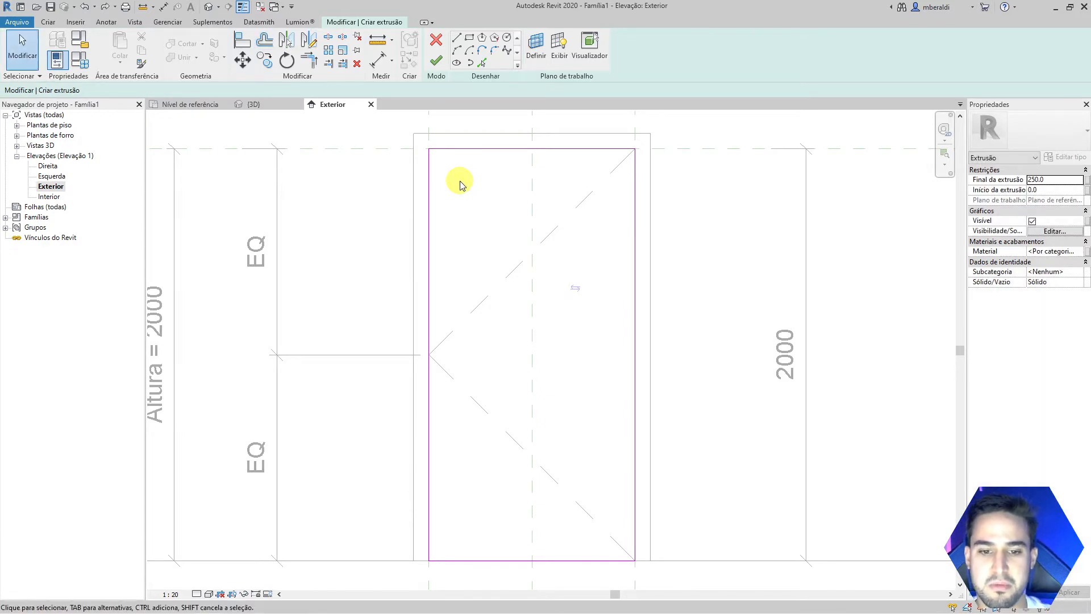
# - Sketch a second rectangle over the first, from corner to corner of the opening, with an offset of -15 mm so it lies inside
pyautogui.click(471, 38)
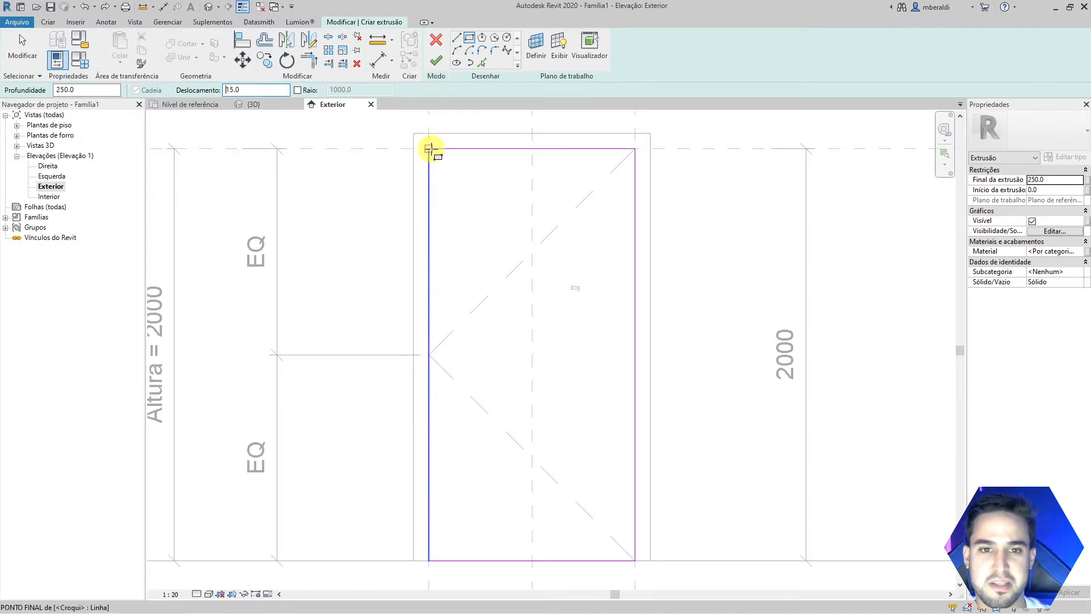
pyautogui.click(431, 149)
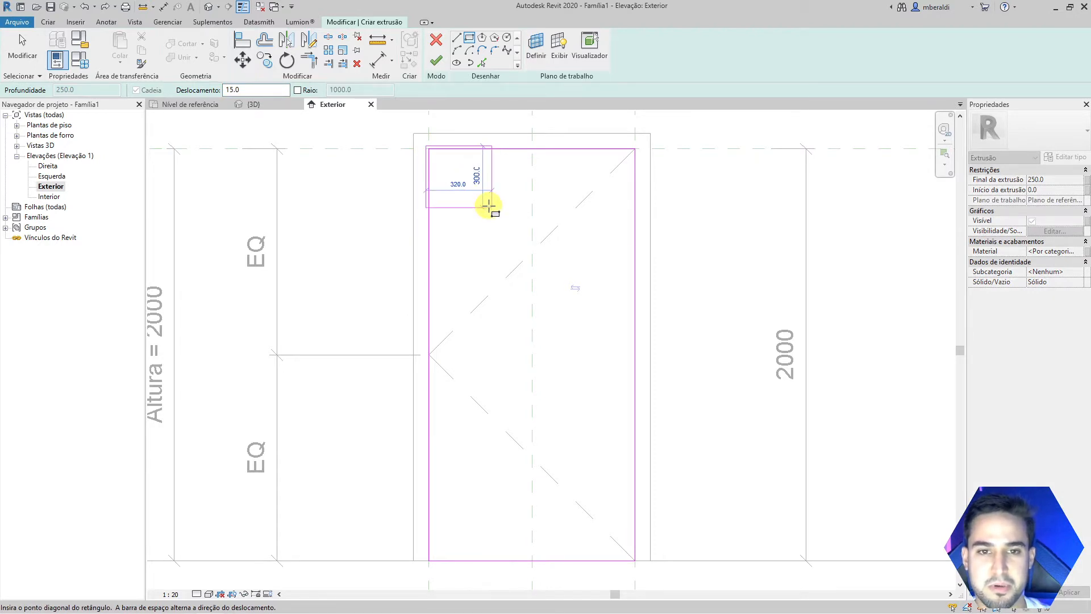
pyautogui.press('Escape')
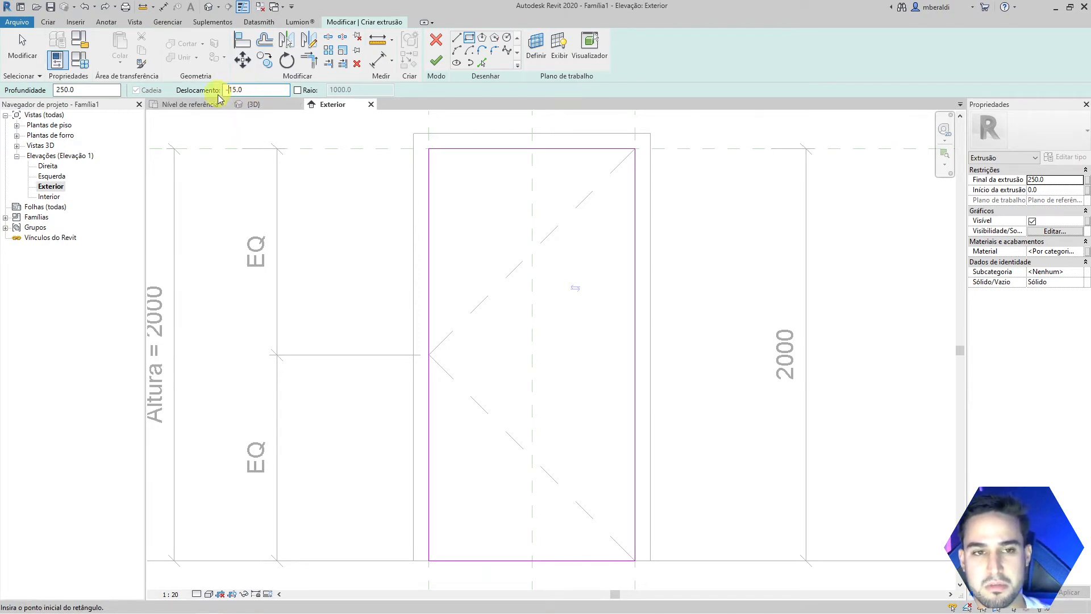
pyautogui.click(429, 149)
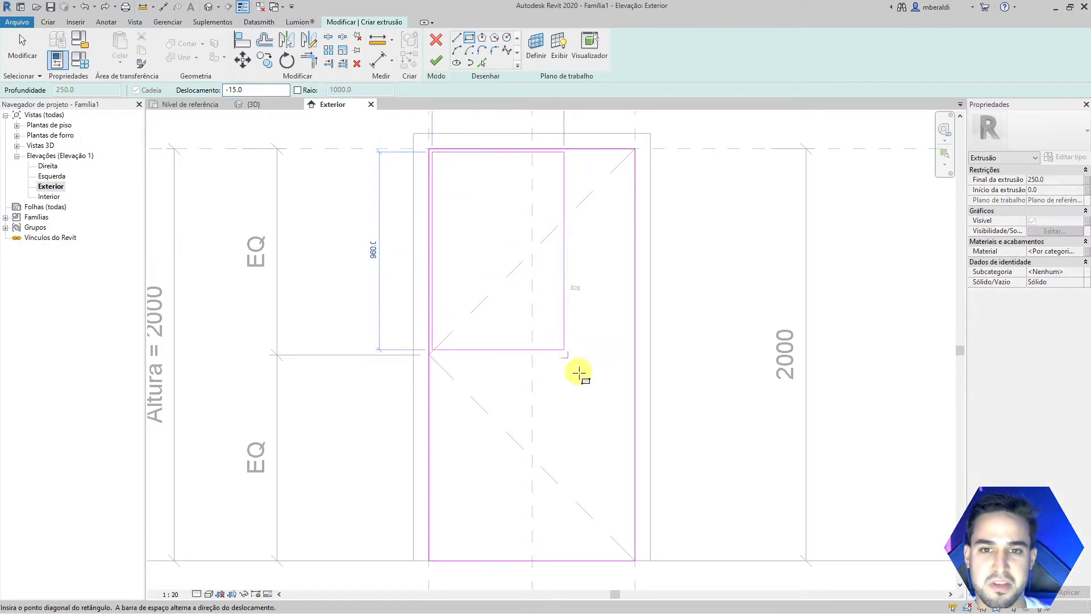
pyautogui.click(635, 560)
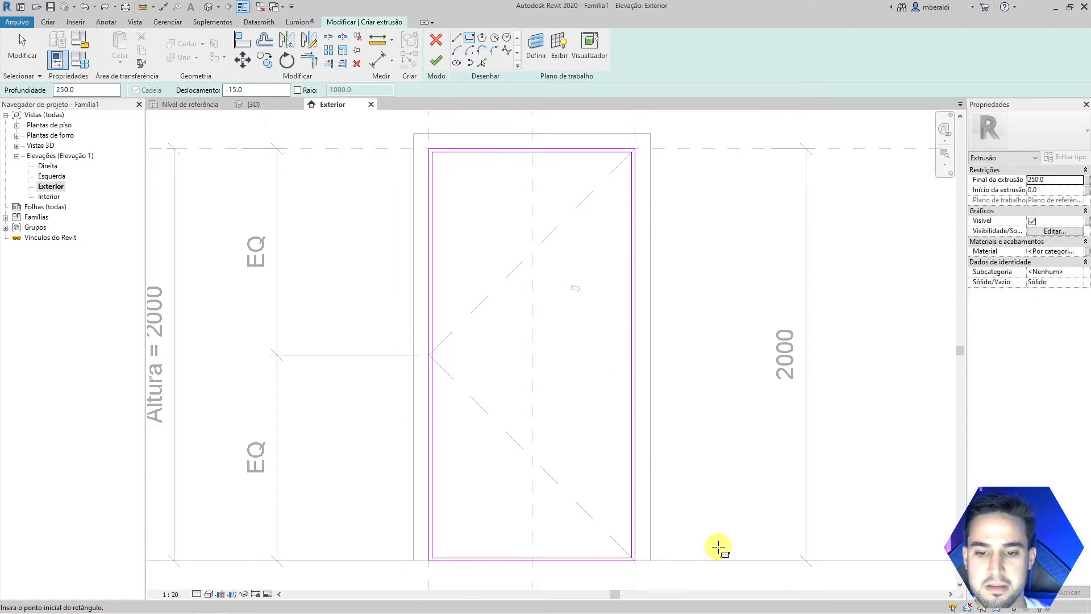
pyautogui.press('Escape')
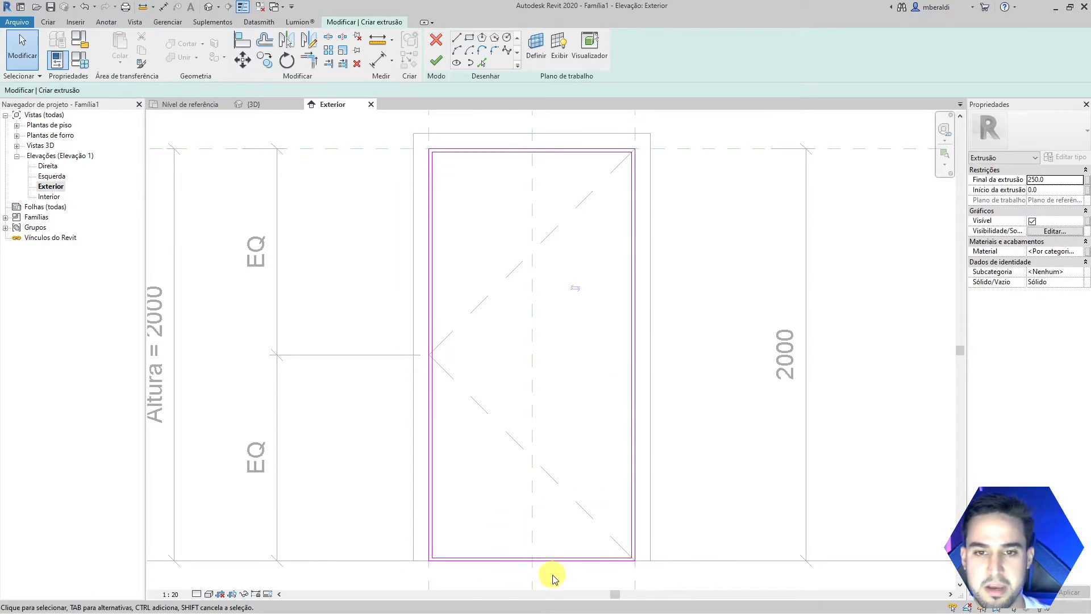
# - Delete the bottom line of the inner sketch rectangle
pyautogui.scroll(1, 509, 580)
pyautogui.scroll(3, 526, 576)
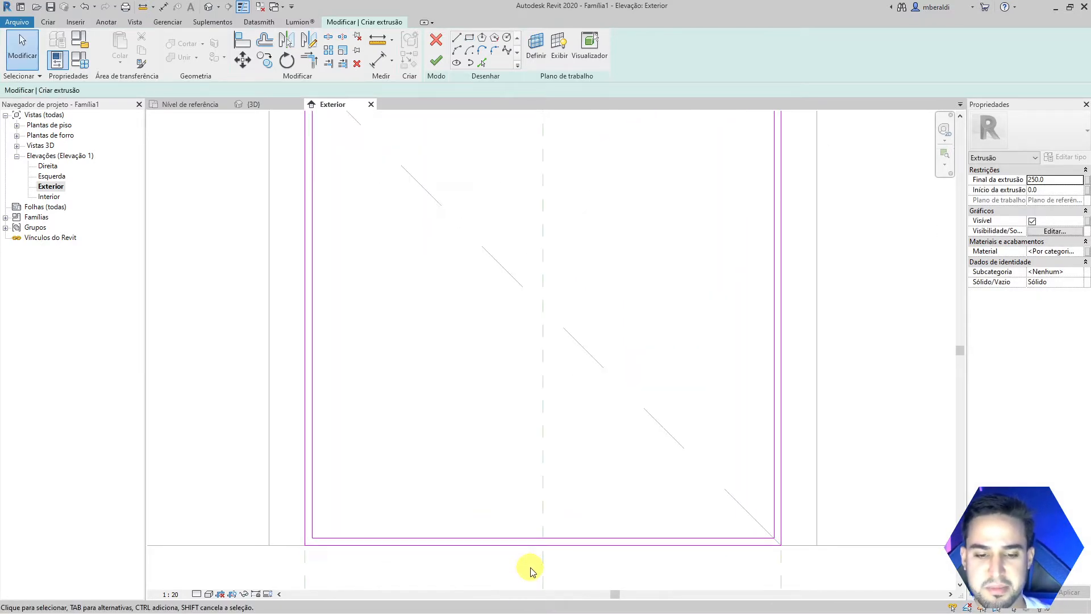
pyautogui.click(578, 533)
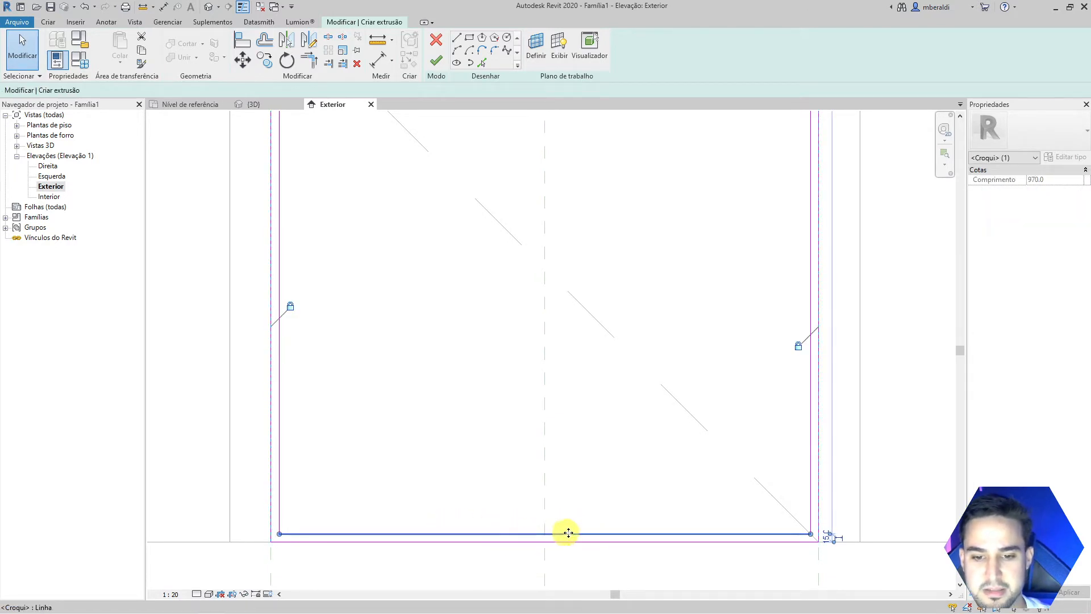
pyautogui.press('Delete')
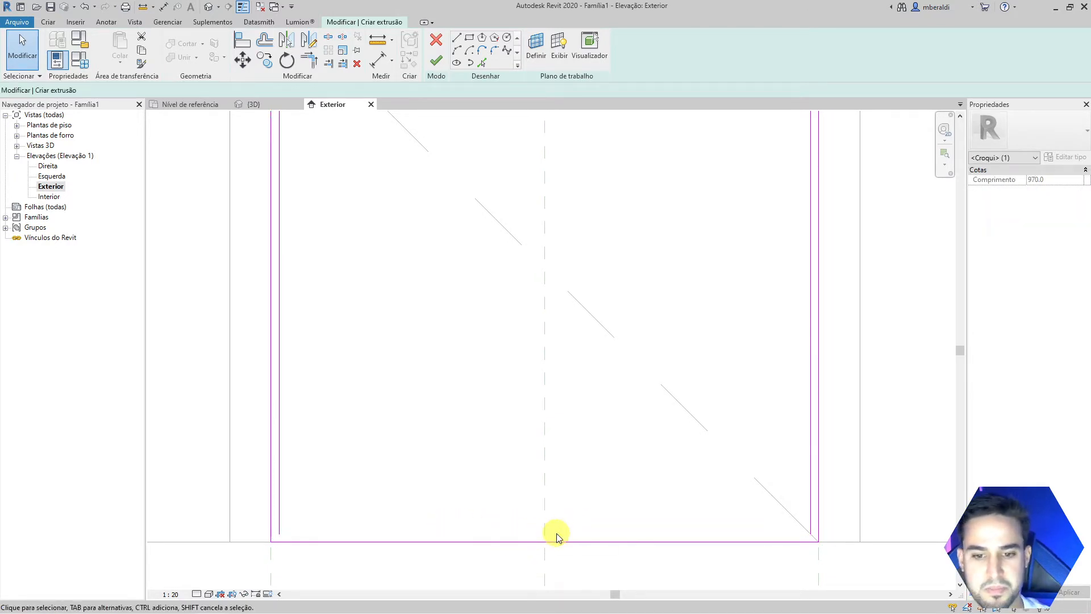
# - Split the outer rectangle's bottom line at the opening's centre line
pyautogui.click(330, 41)
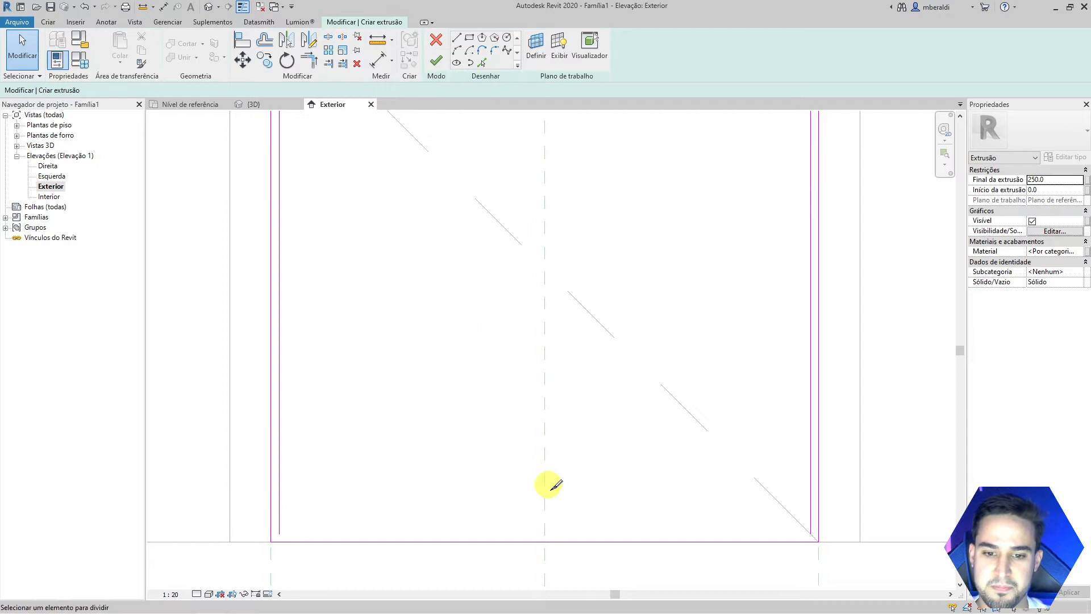
pyautogui.click(545, 541)
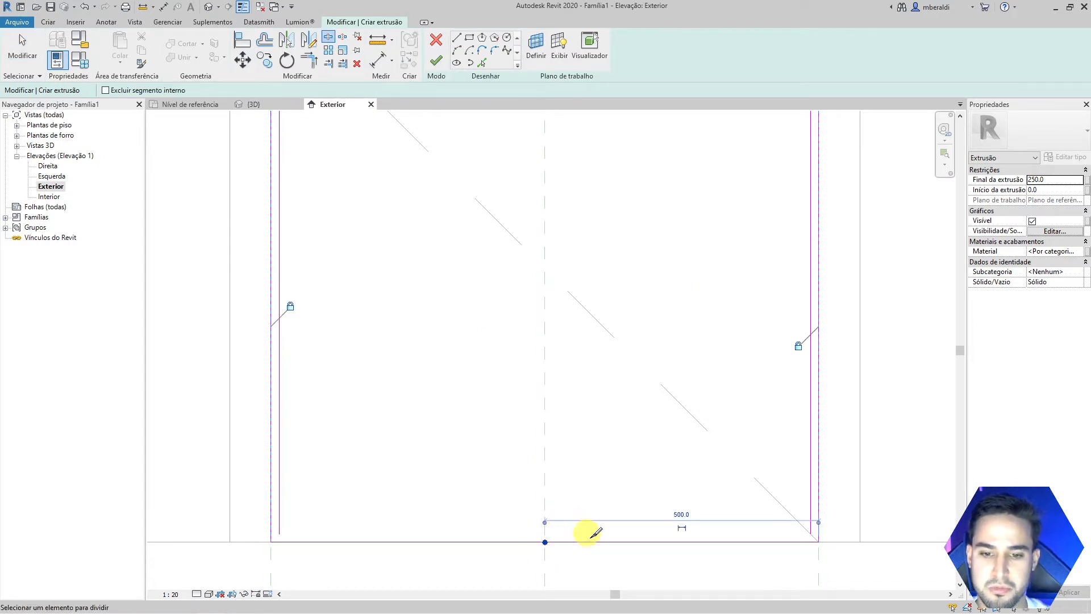
pyautogui.press('Escape')
pyautogui.click(489, 542)
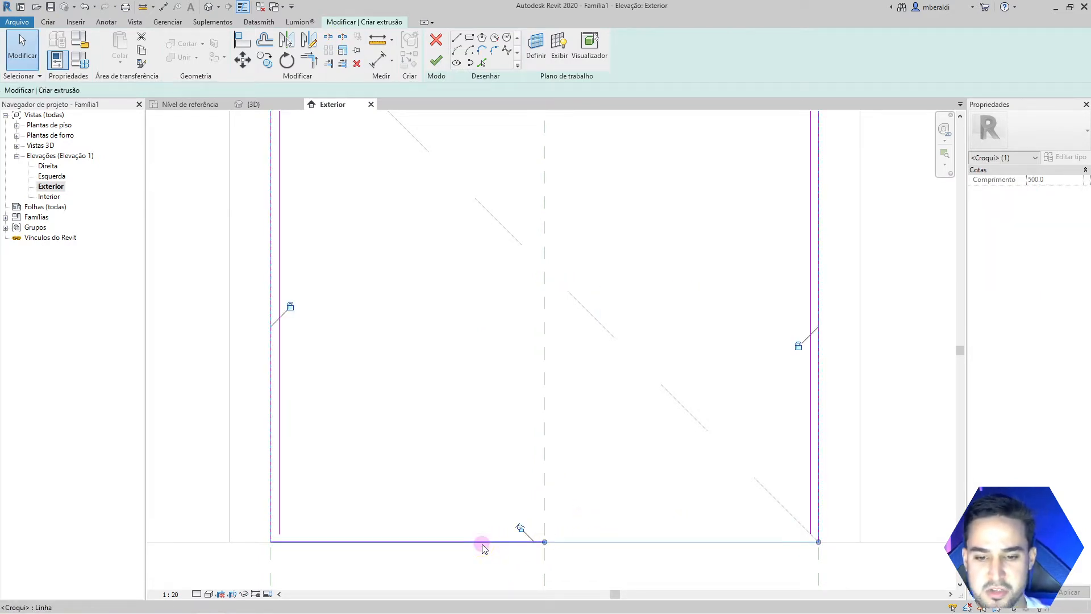
pyautogui.click(500, 524)
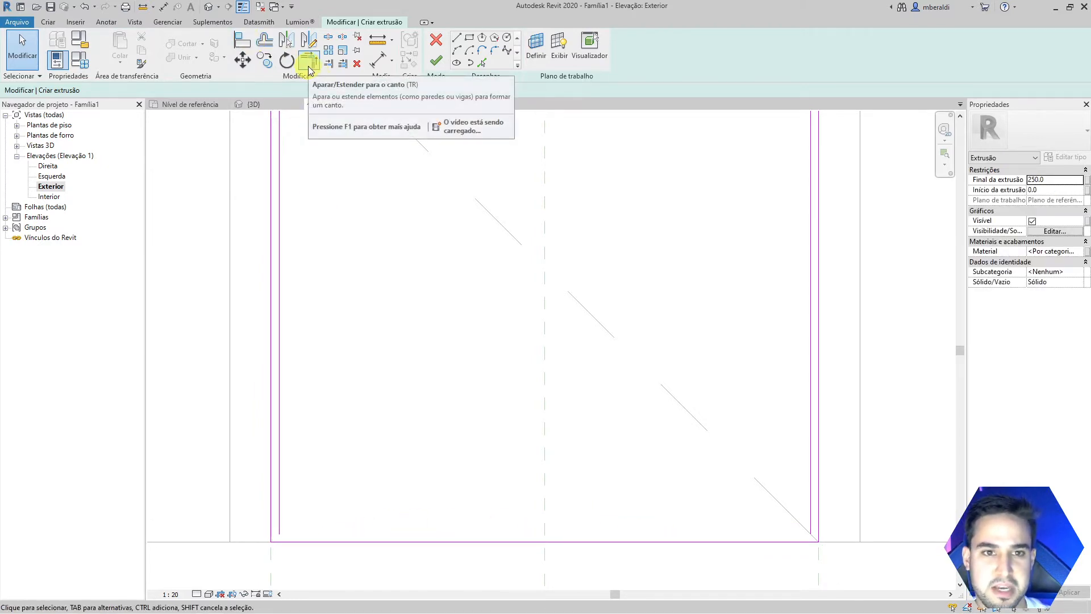
# - Trim the inner left vertical line and the left half of the bottom line to a corner, closing the left jamb
pyautogui.click(309, 68)
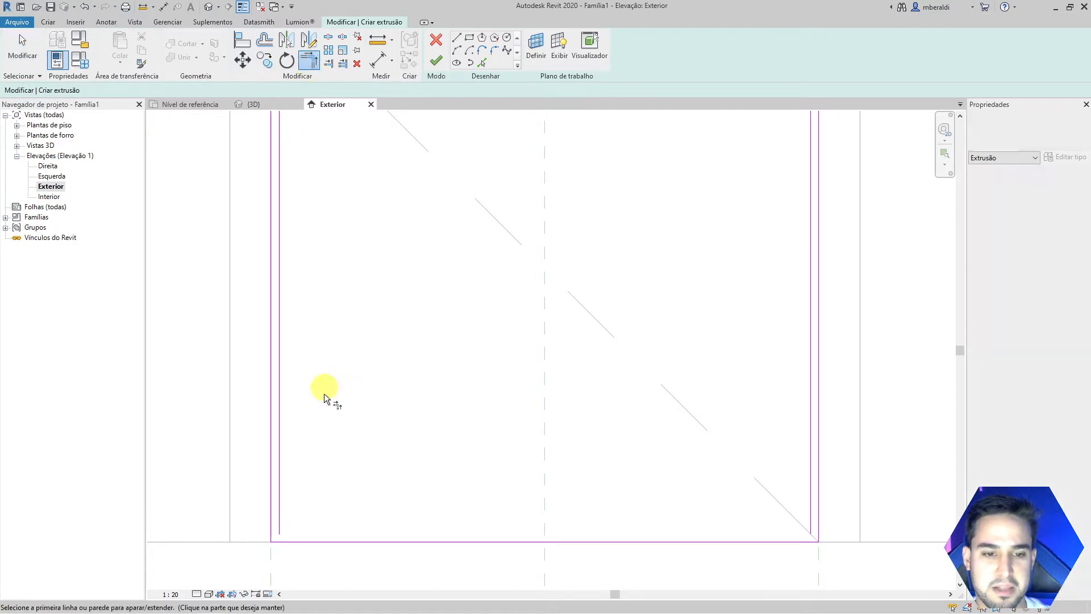
pyautogui.click(277, 513)
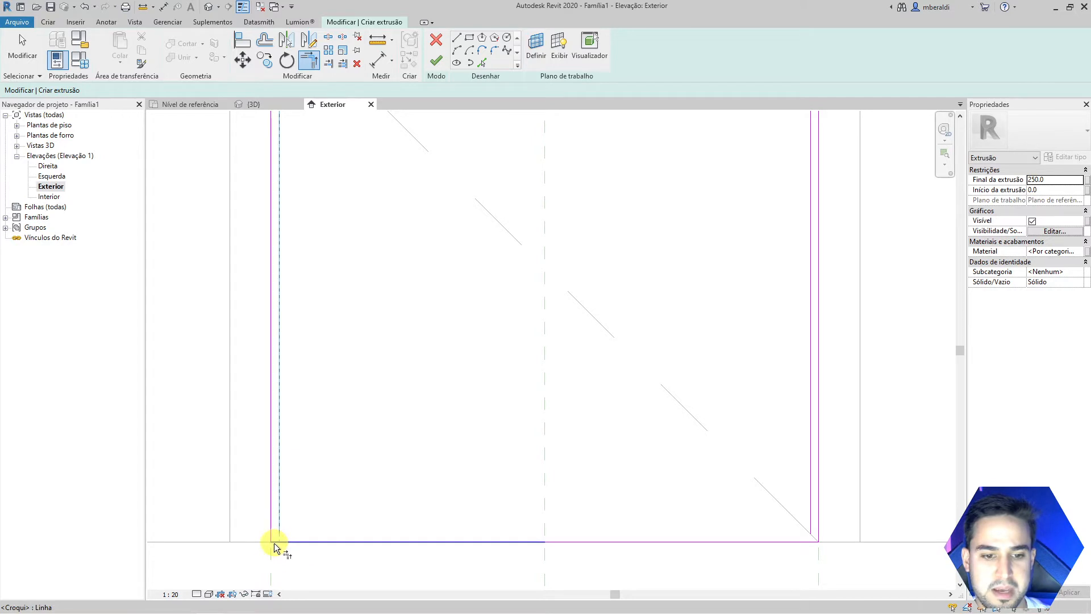
pyautogui.scroll(2, 274, 543)
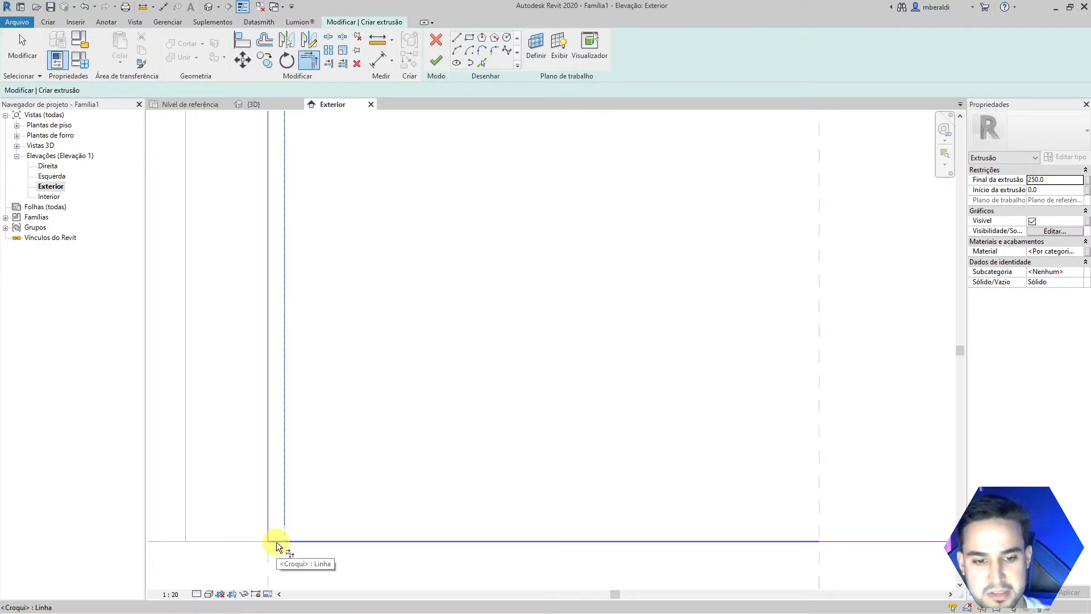
pyautogui.click(276, 541)
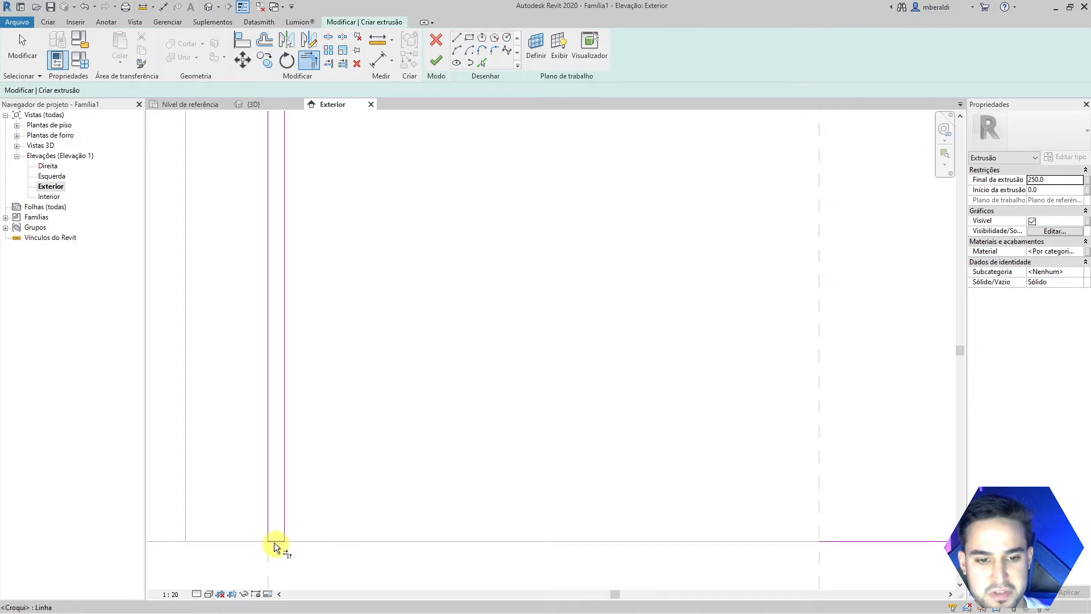
# - Trim the inner right vertical line and the right half of the bottom line to a corner, closing the right jamb
pyautogui.scroll(-3, 263, 525)
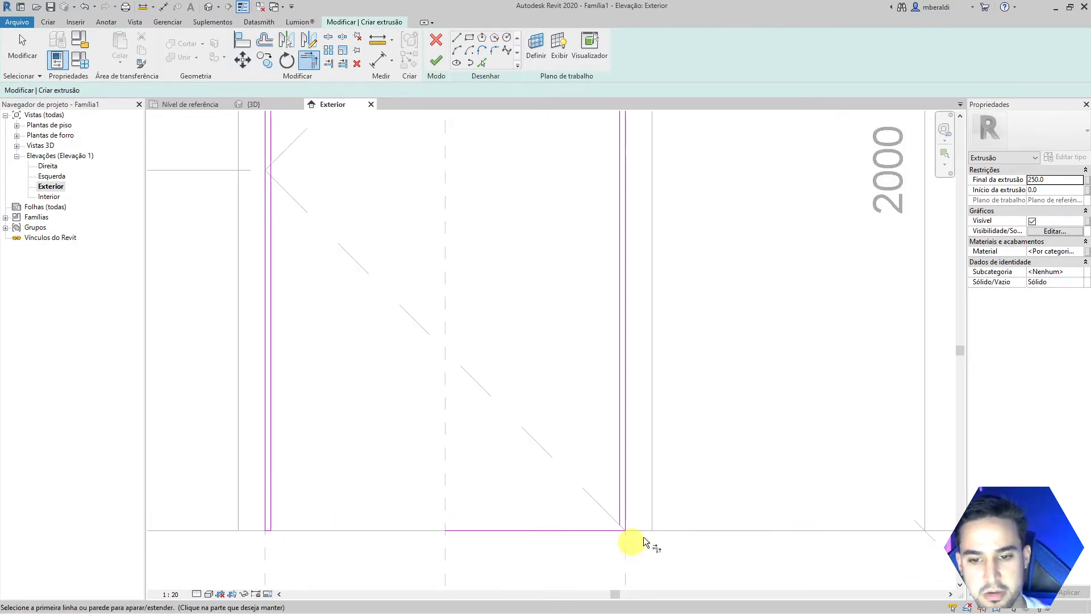
pyautogui.scroll(6, 619, 527)
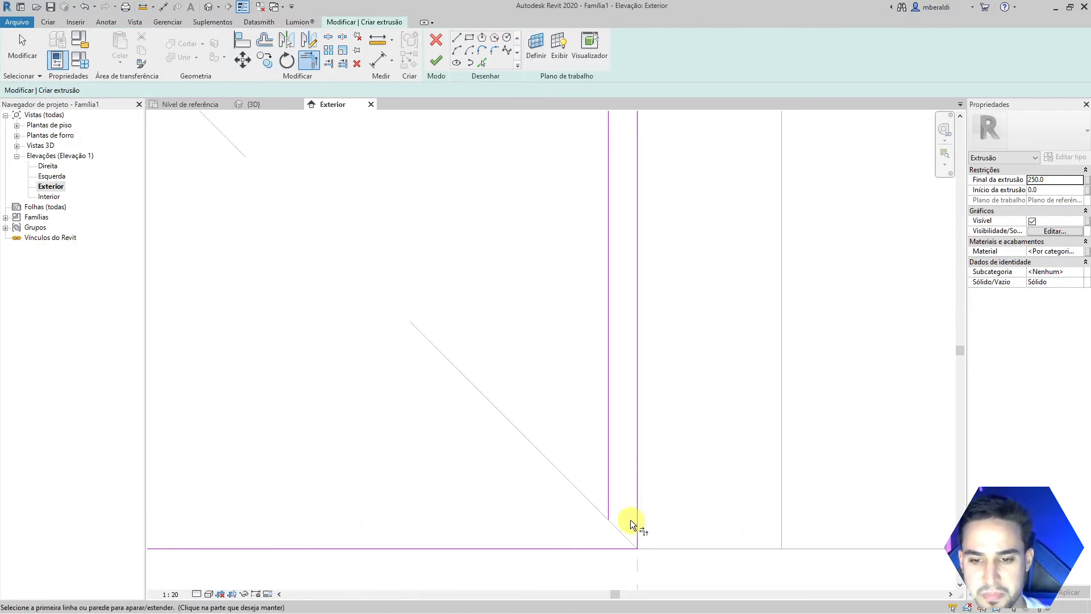
pyautogui.scroll(1, 623, 514)
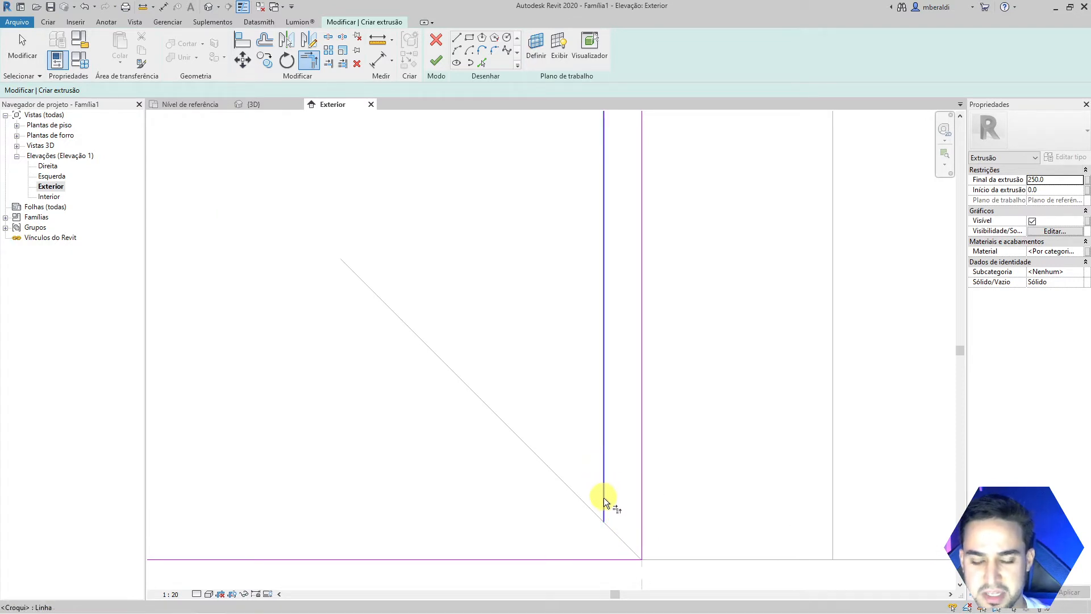
pyautogui.click(604, 503)
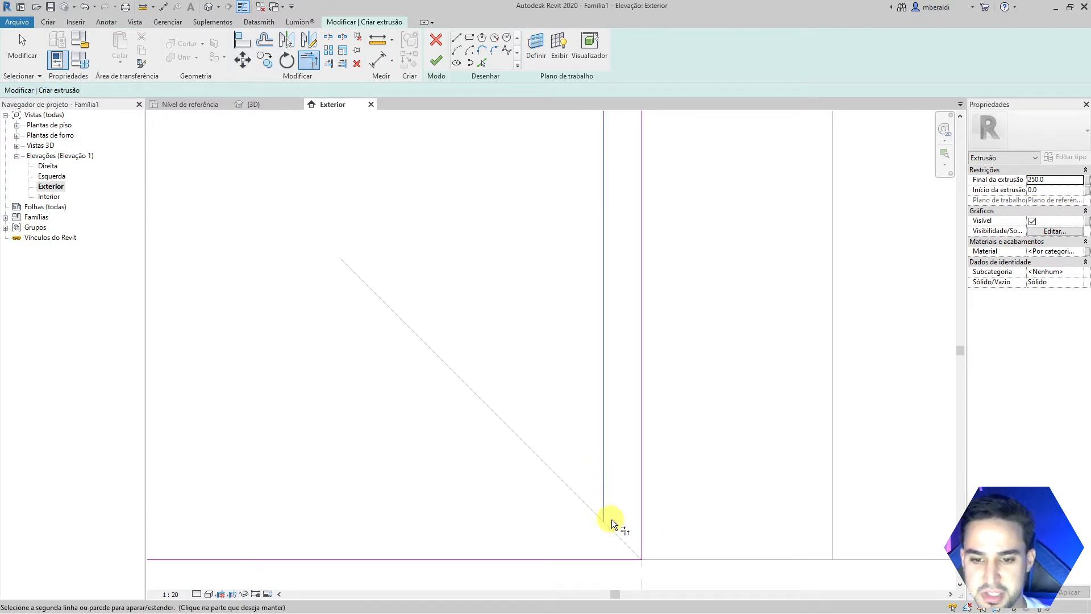
pyautogui.click(623, 557)
pyautogui.scroll(-3, 749, 460)
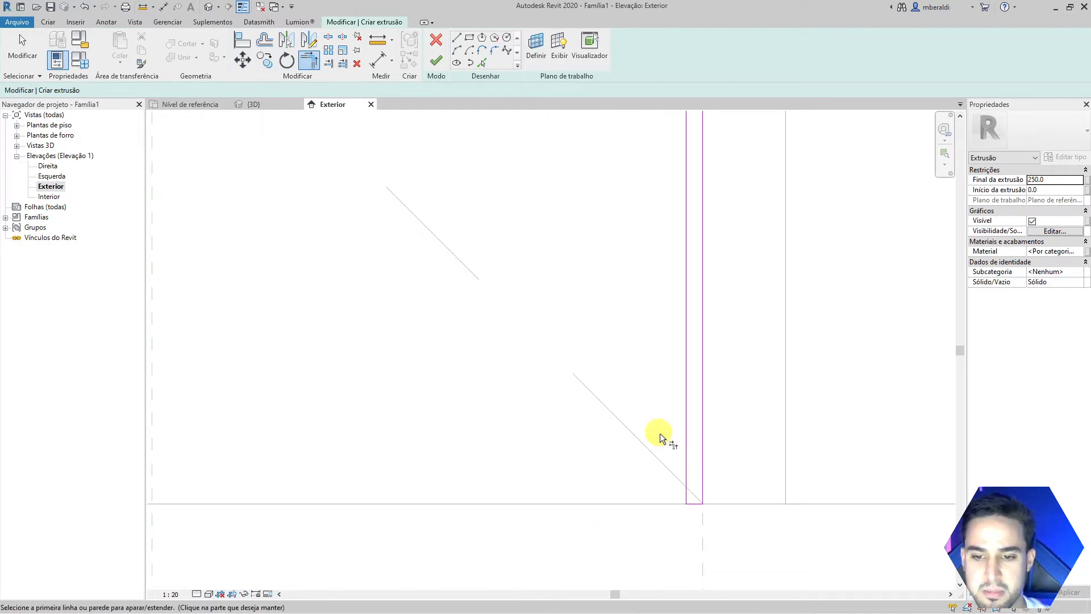
pyautogui.scroll(-5, 731, 499)
pyautogui.scroll(-3, 806, 289)
pyautogui.moveTo(806, 288)
pyautogui.mouseDown(button='middle')
pyautogui.moveTo(769, 427)
pyautogui.moveTo(755, 442)
pyautogui.mouseUp(button='middle')
pyautogui.press('Escape')
# - Check the frame outline by selecting all its sketch lines, clear the selection and finish the extrusion sketch
pyautogui.scroll(-4, 761, 425)
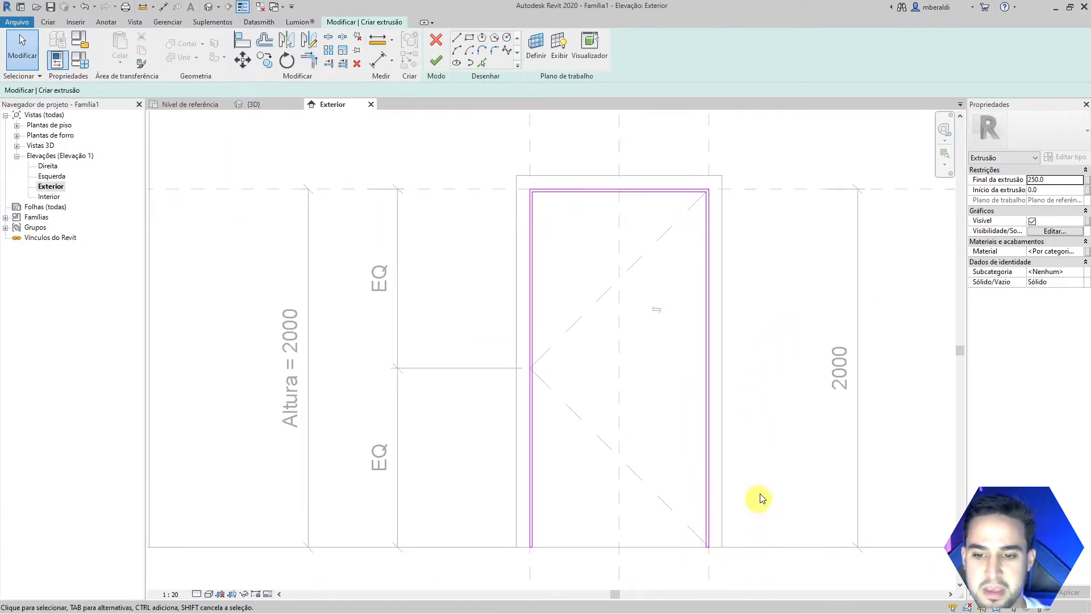
pyautogui.moveTo(484, 135); pyautogui.dragTo(800, 592)
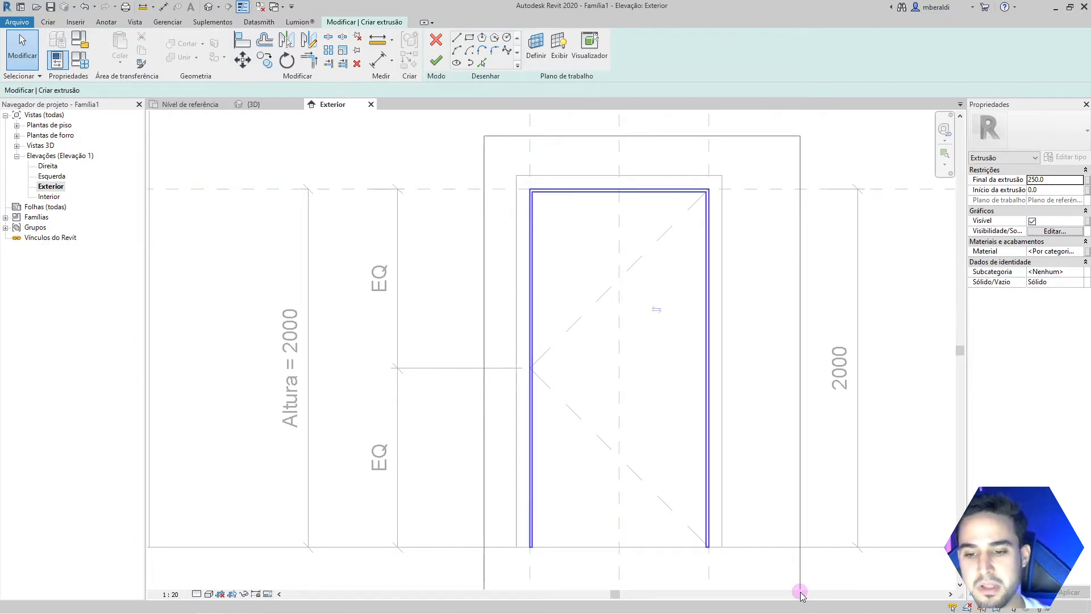
pyautogui.moveTo(800, 591)
pyautogui.mouseDown()
pyautogui.moveTo(793, 572)
pyautogui.moveTo(809, 558)
pyautogui.mouseUp()
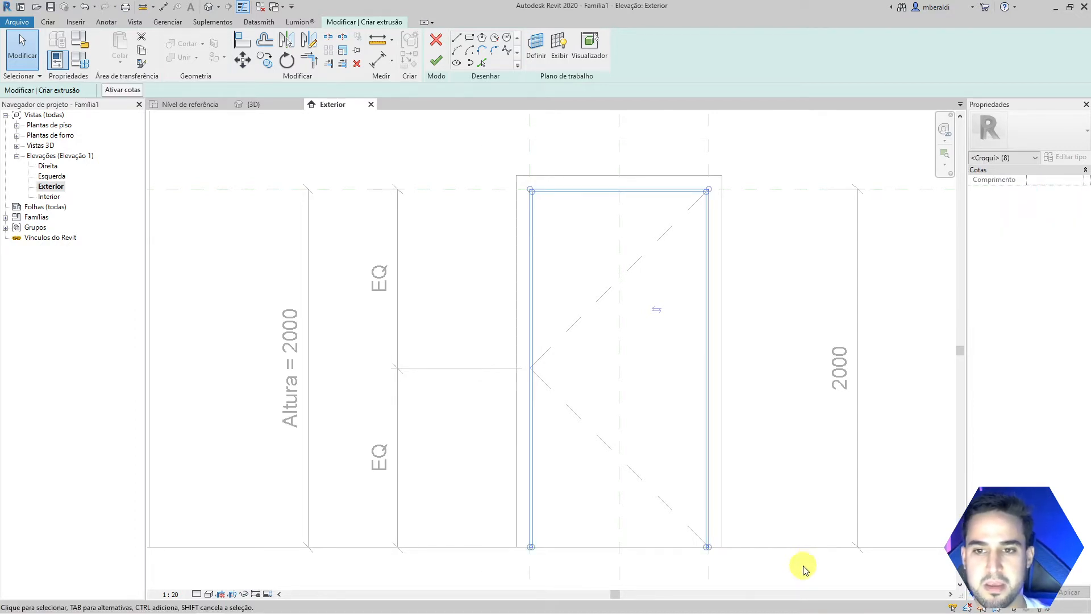
pyautogui.click(804, 565)
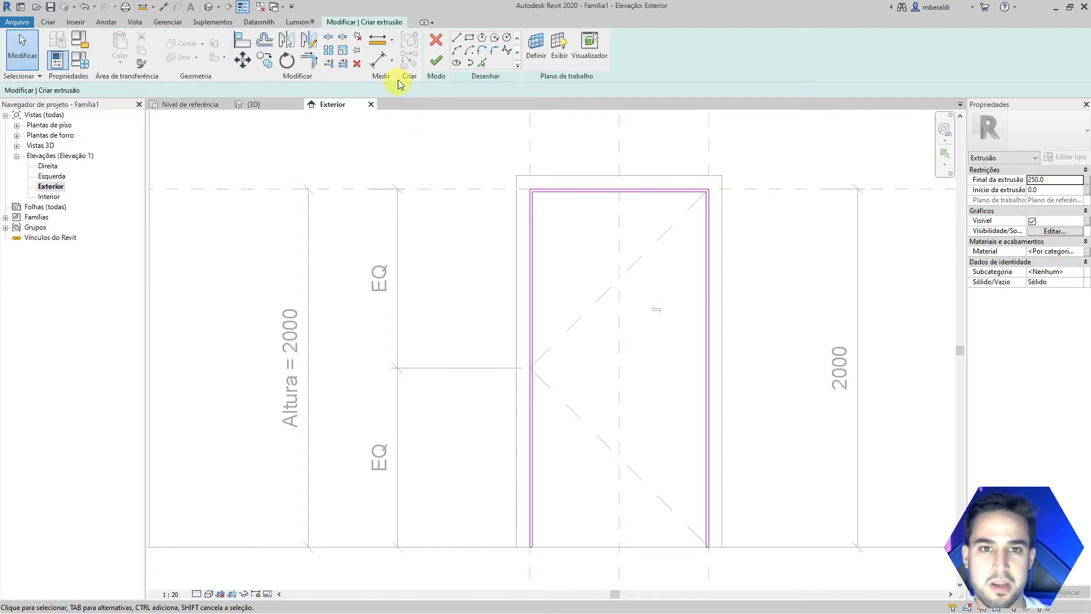
pyautogui.click(436, 61)
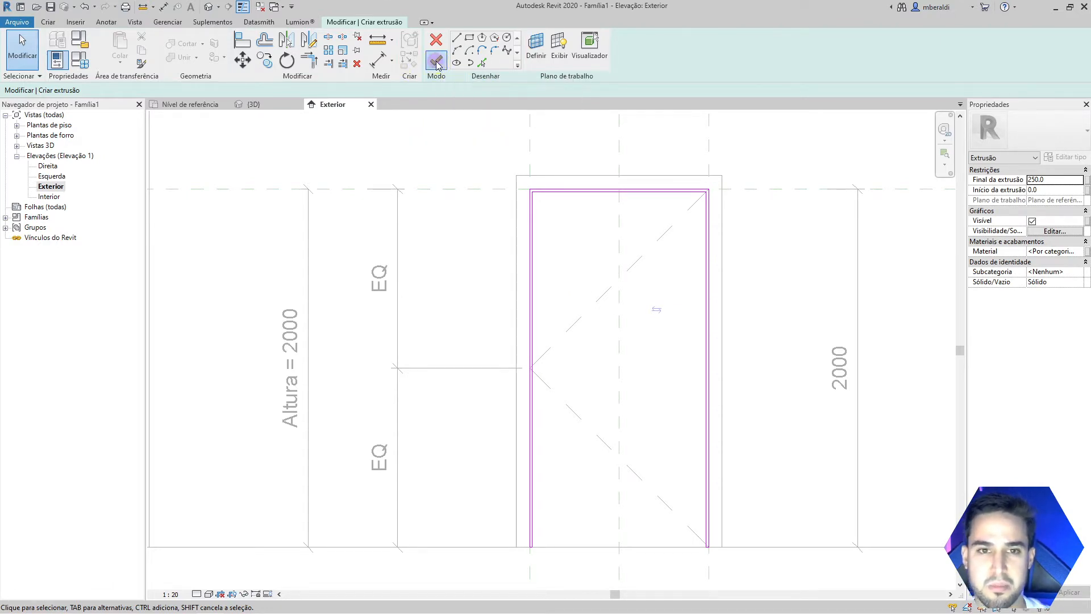
# - Inspect the frame extrusion's depth against the wall and trim in the 3D view
pyautogui.click(256, 104)
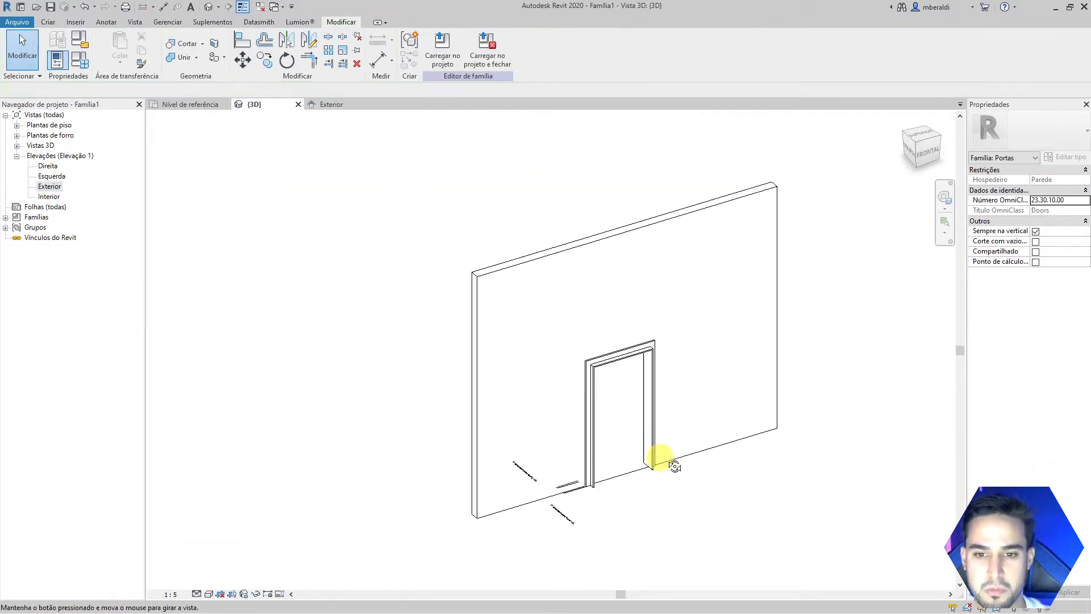
pyautogui.keyDown('shift'); pyautogui.moveTo(667, 460); pyautogui.dragTo(653, 438, button='middle'); pyautogui.keyUp('shift')
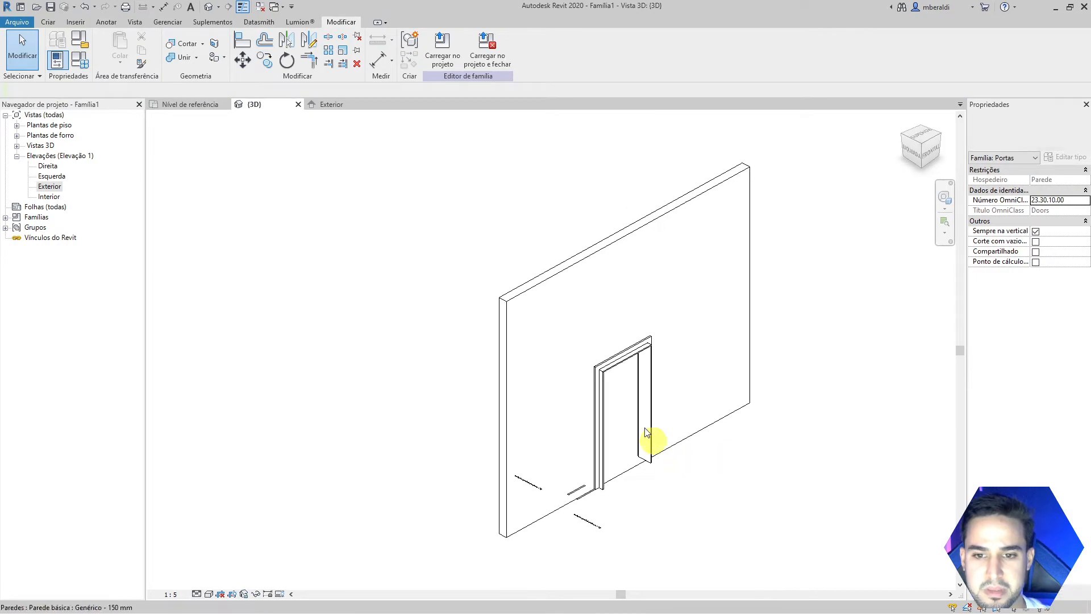
pyautogui.scroll(3, 633, 402)
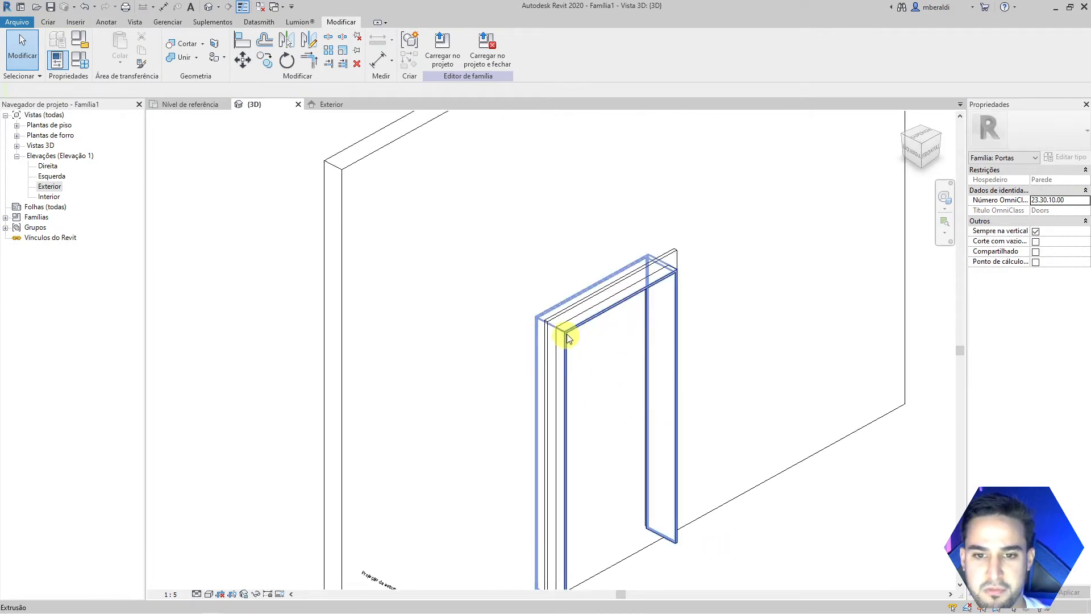
pyautogui.keyDown('shift'); pyautogui.moveTo(724, 577); pyautogui.dragTo(569, 522, button='middle'); pyautogui.keyUp('shift')
pyautogui.keyDown('shift'); pyautogui.moveTo(612, 525); pyautogui.dragTo(804, 324, button='middle'); pyautogui.keyUp('shift')
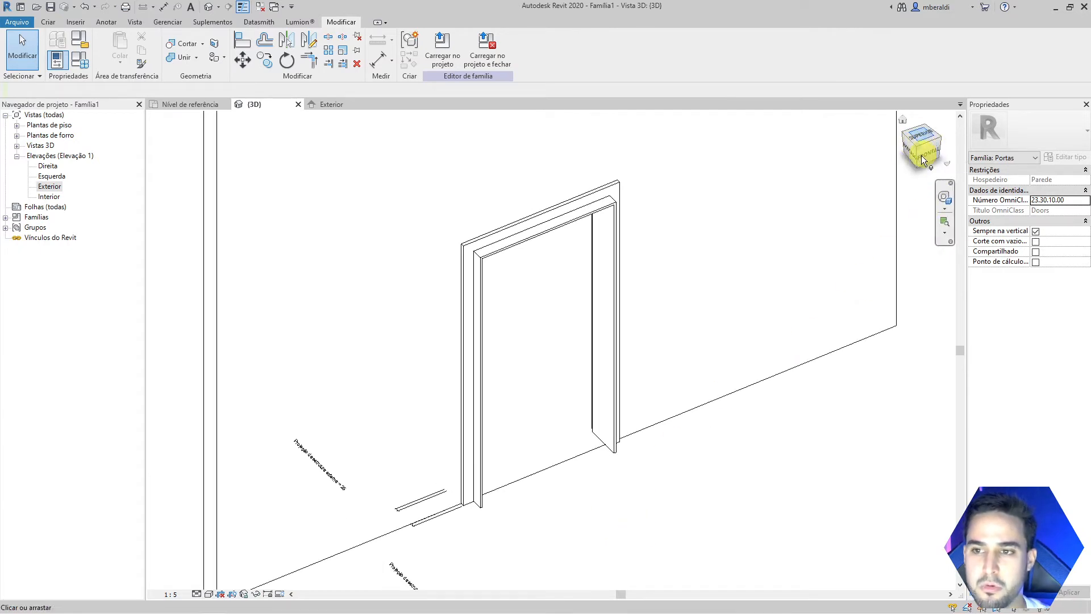
pyautogui.moveTo(775, 439); pyautogui.dragTo(748, 487, button='middle')
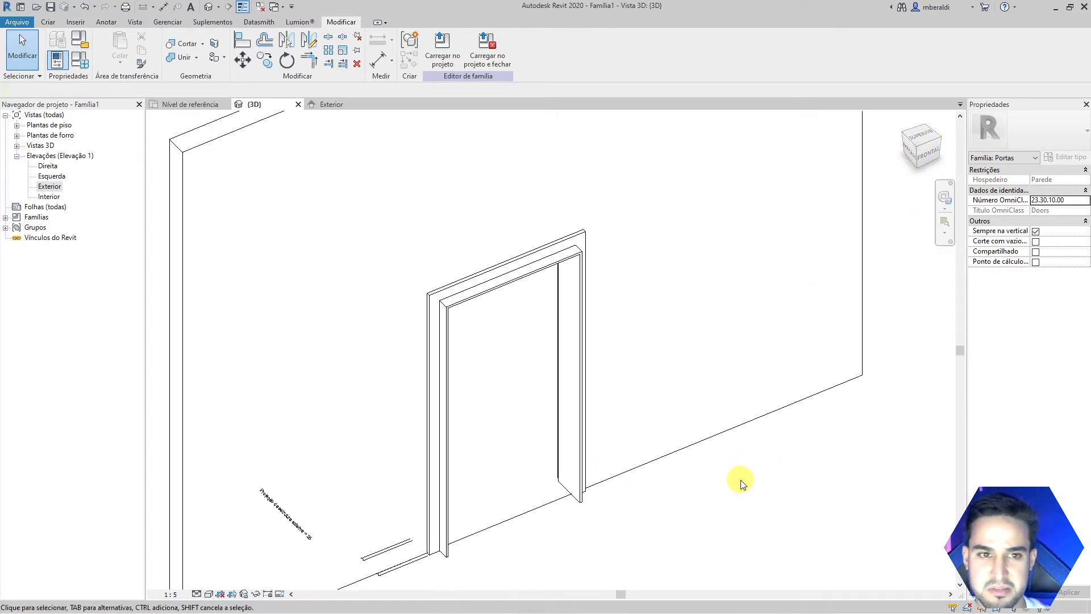
# - In the Esquerda elevation, shorten the frame extrusion's end to 175, flush with the interior trim's outer face, and lock the alignment
pyautogui.doubleClick(52, 176)
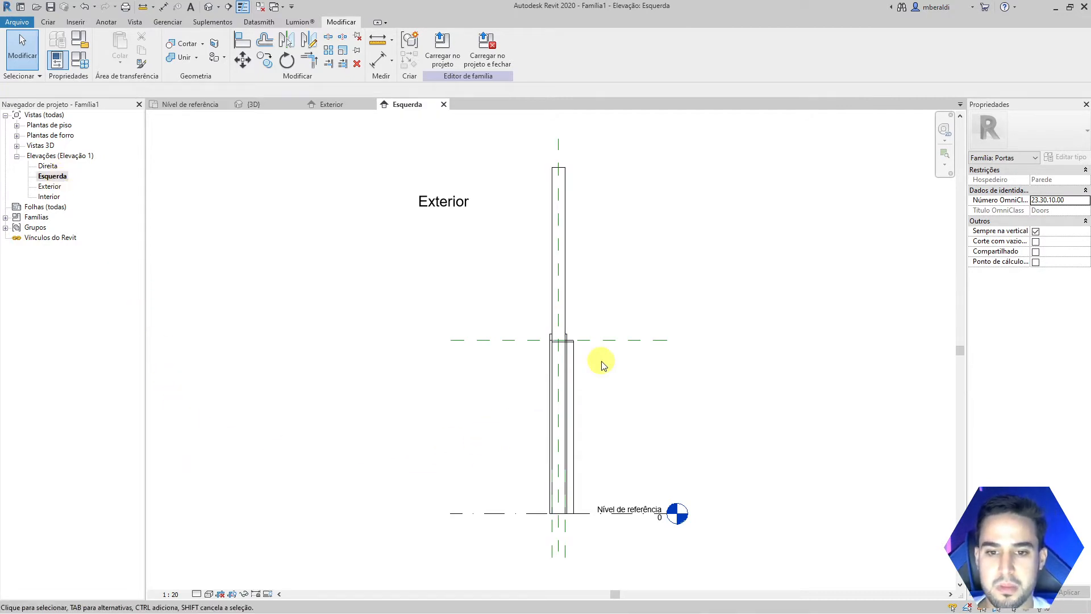
pyautogui.scroll(2, 577, 511)
pyautogui.scroll(3, 578, 512)
pyautogui.click(555, 488)
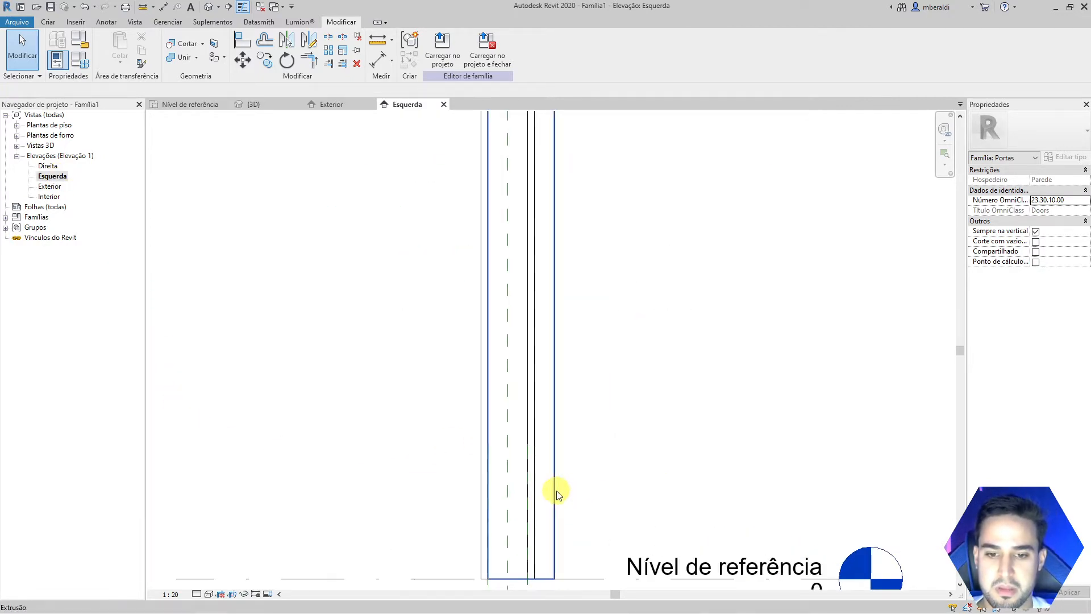
pyautogui.scroll(-3, 554, 468)
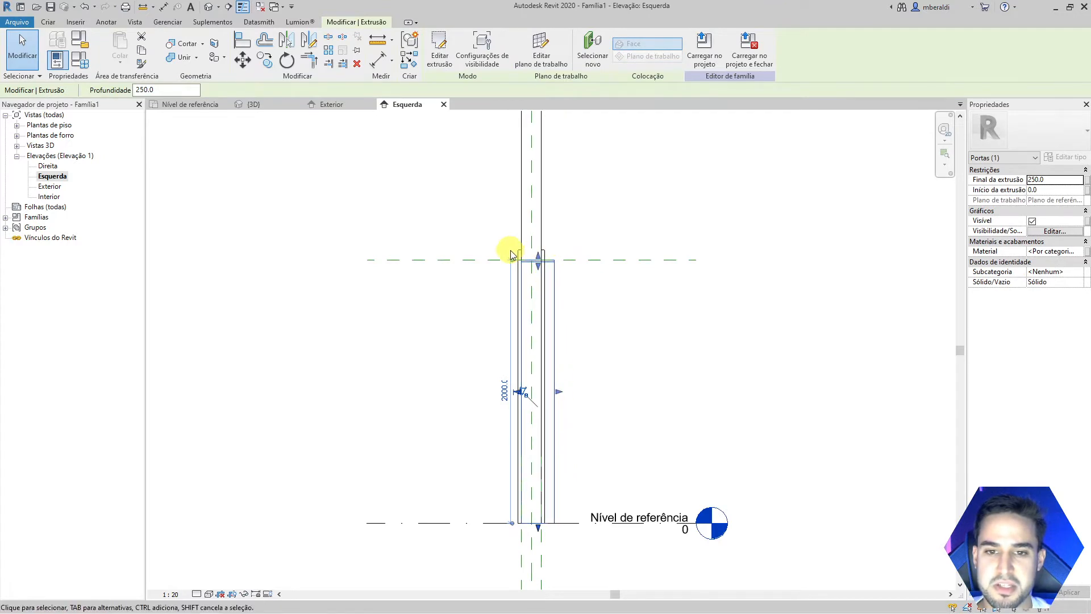
pyautogui.click(594, 454)
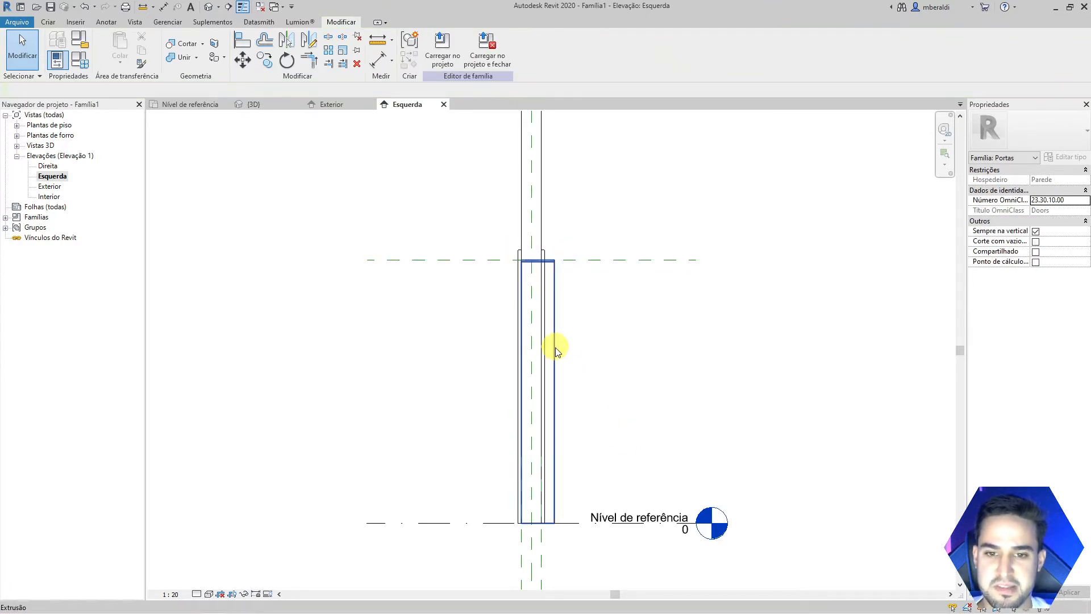
pyautogui.click(556, 318)
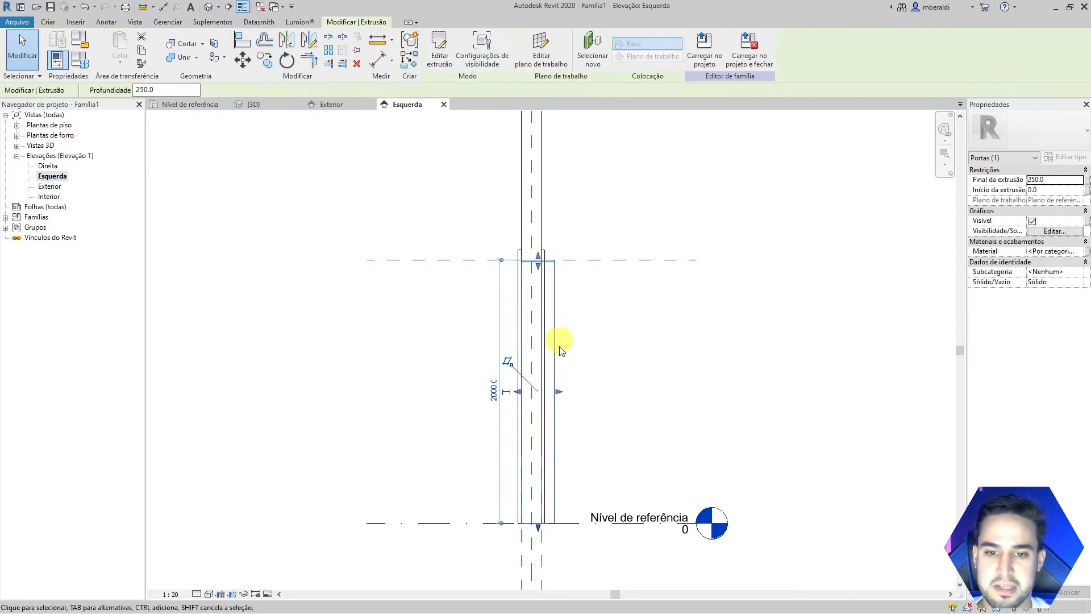
pyautogui.scroll(6, 551, 432)
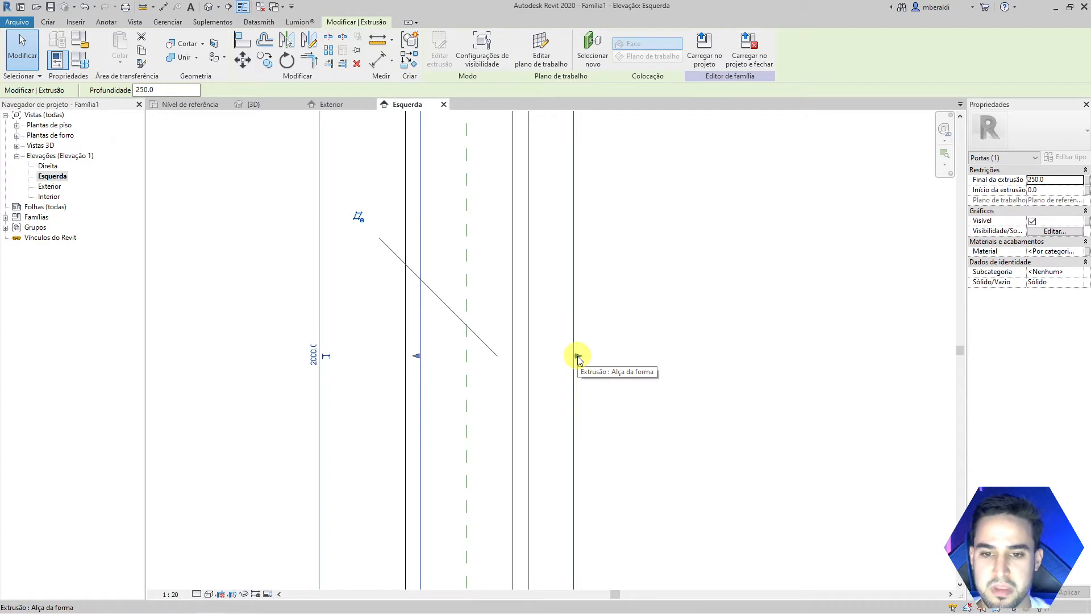
pyautogui.moveTo(577, 358); pyautogui.dragTo(529, 355)
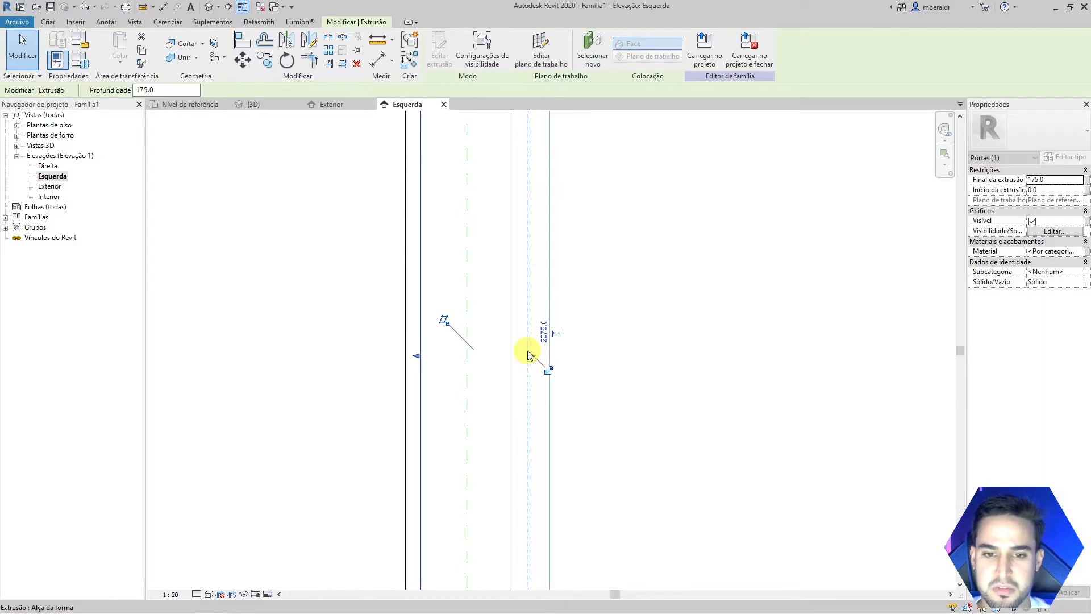
pyautogui.click(549, 373)
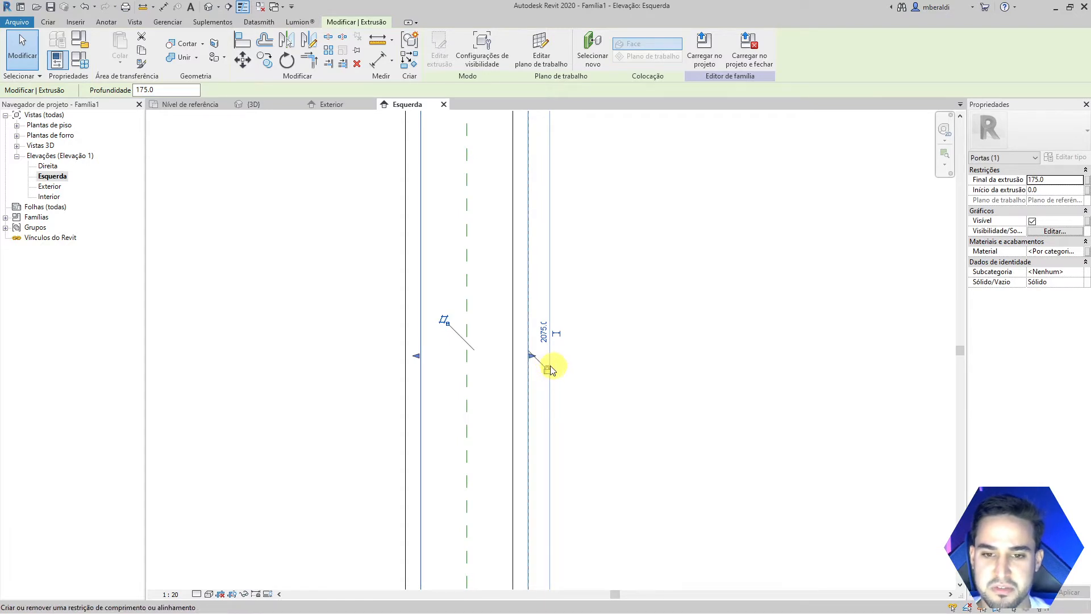
pyautogui.click(694, 386)
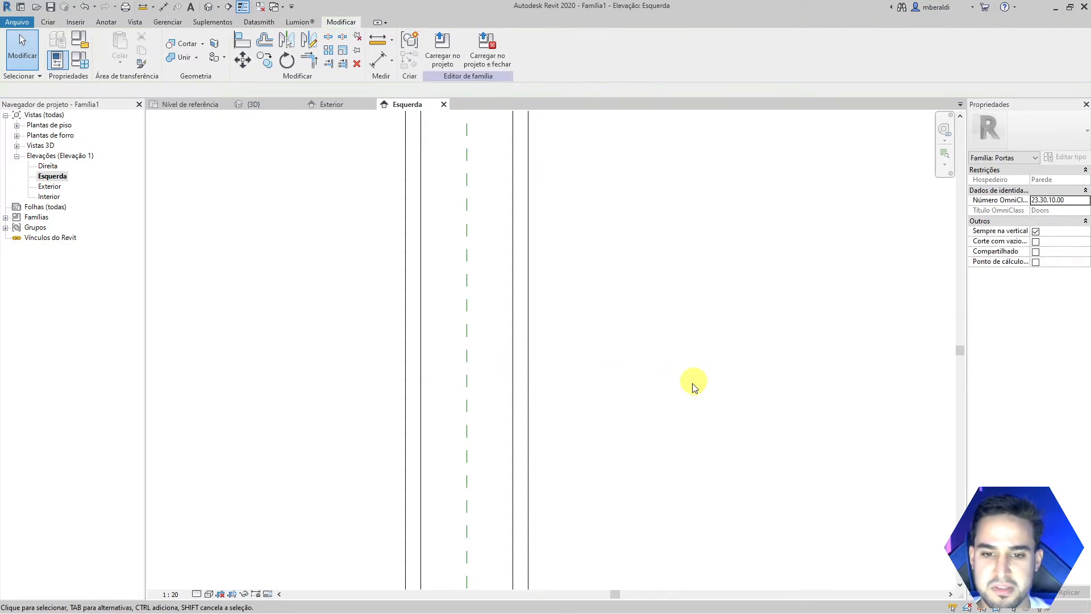
pyautogui.click(527, 369)
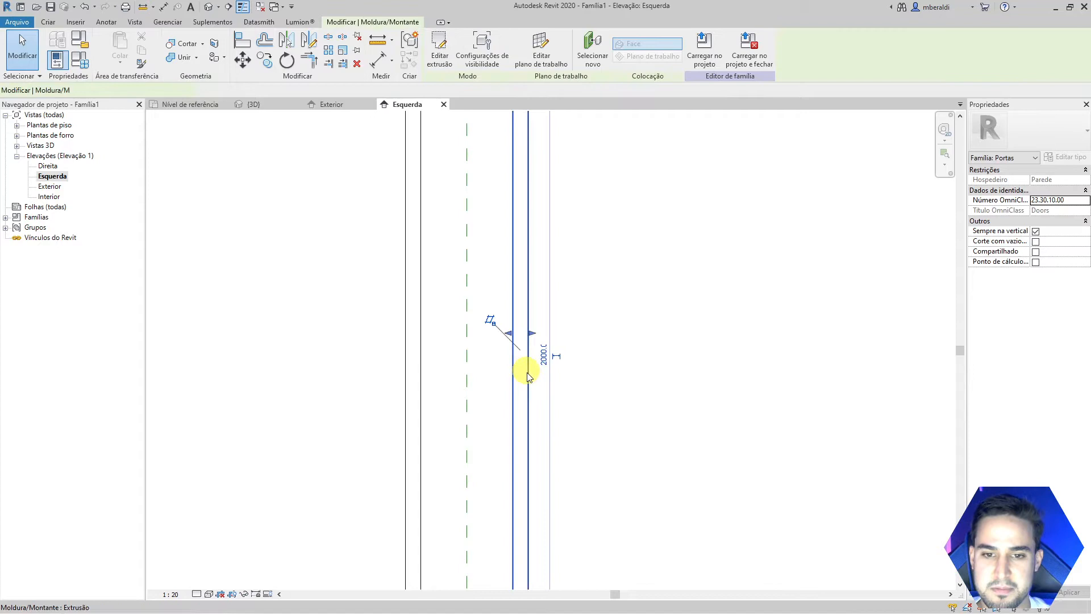
pyautogui.click(682, 388)
pyautogui.scroll(-6, 673, 339)
pyautogui.moveTo(706, 283); pyautogui.dragTo(680, 322, button='middle')
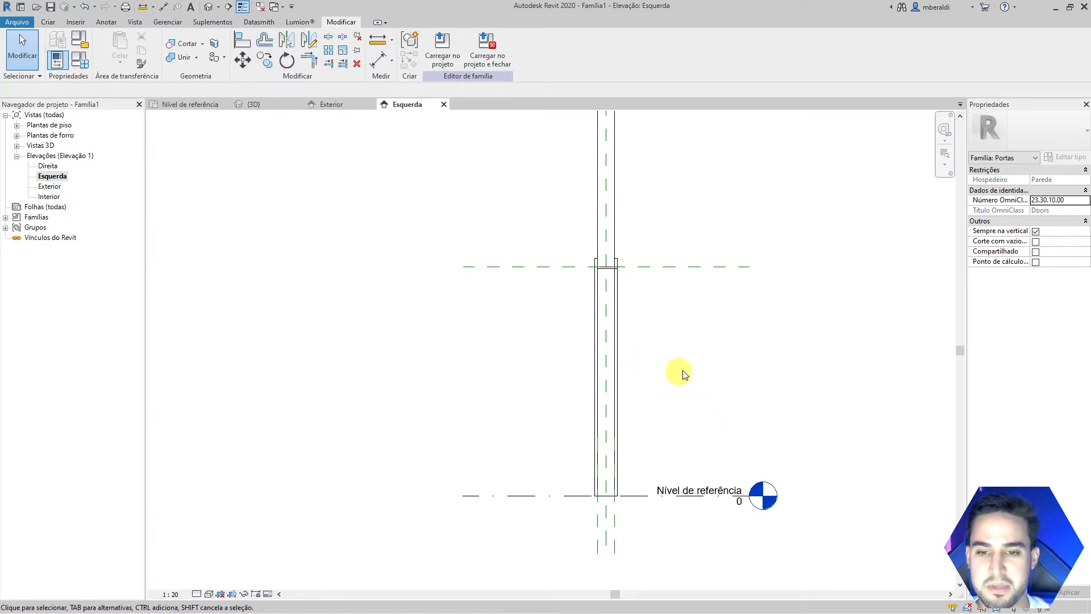
pyautogui.scroll(2, 629, 359)
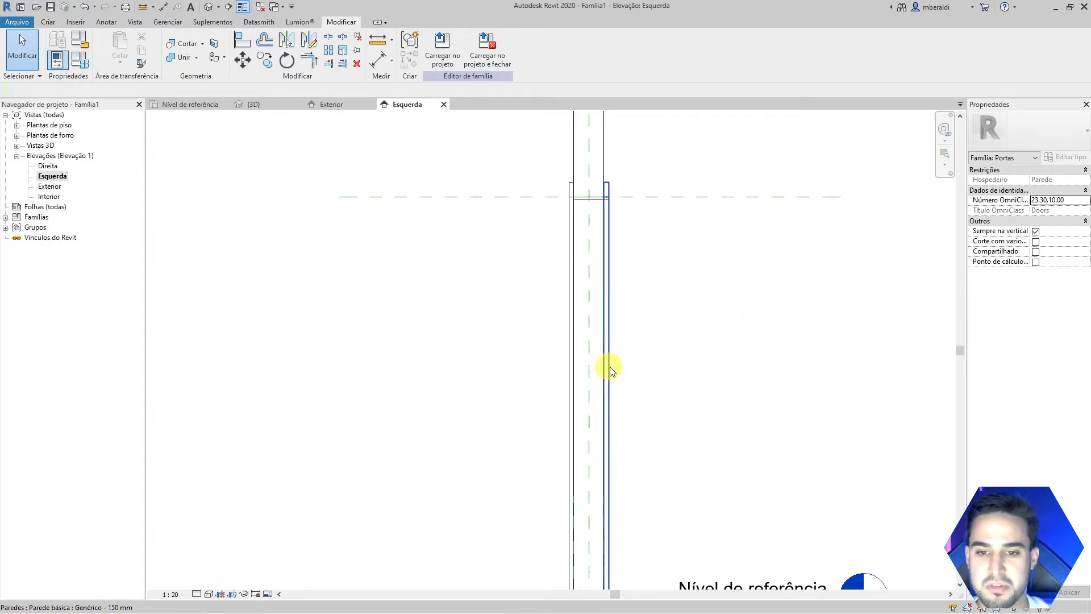
pyautogui.click(609, 366)
pyautogui.scroll(-1, 746, 373)
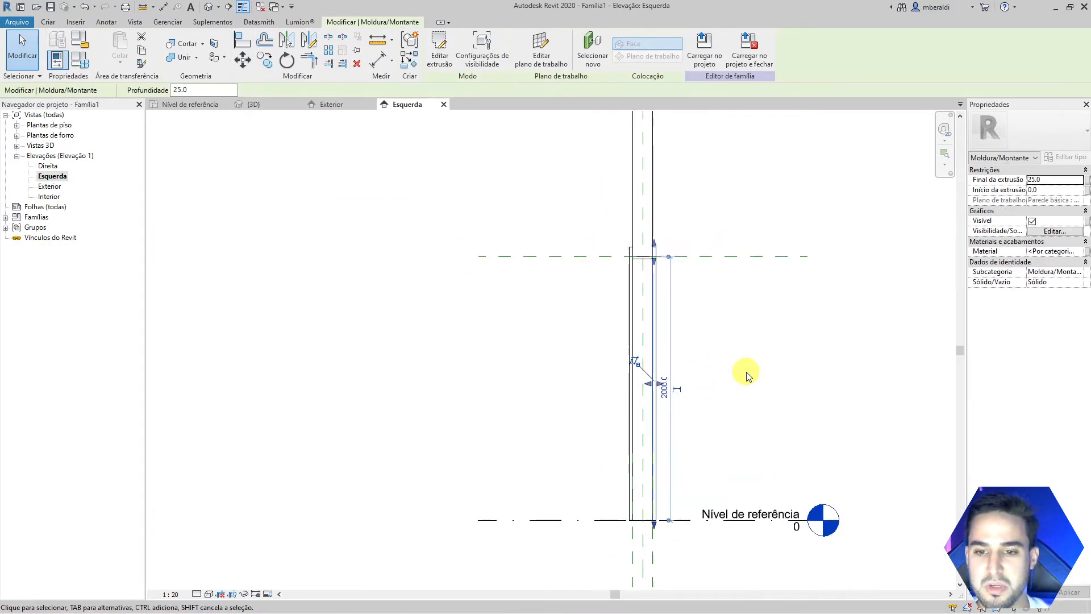
pyautogui.click(734, 379)
# - Extend the frame extrusion's start to -25, flush with the outer face of the exterior trim
pyautogui.scroll(2, 682, 393)
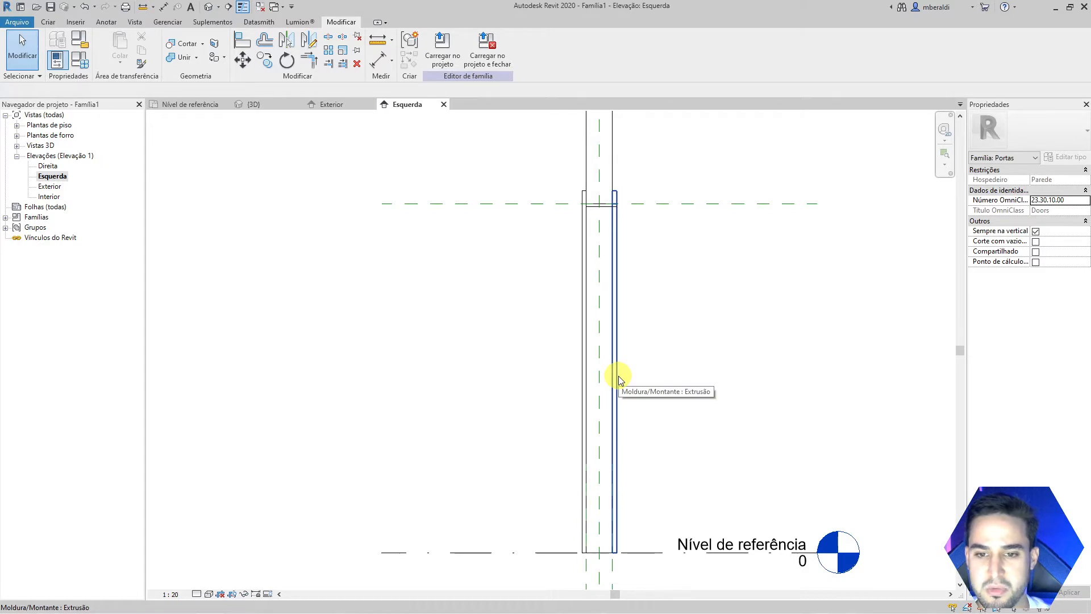
pyautogui.press('Tab')
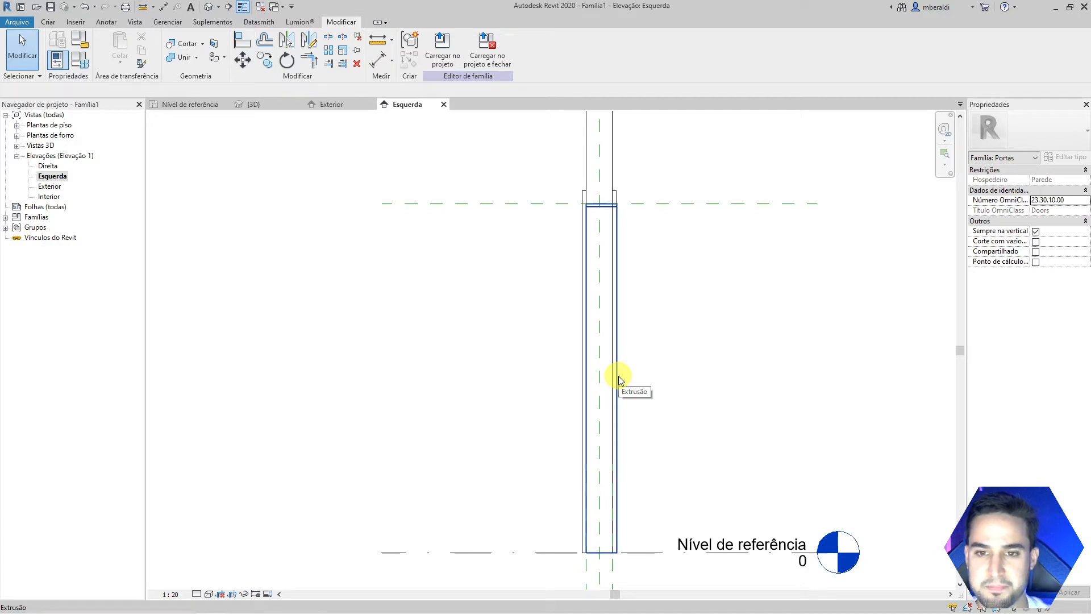
pyautogui.click(618, 376)
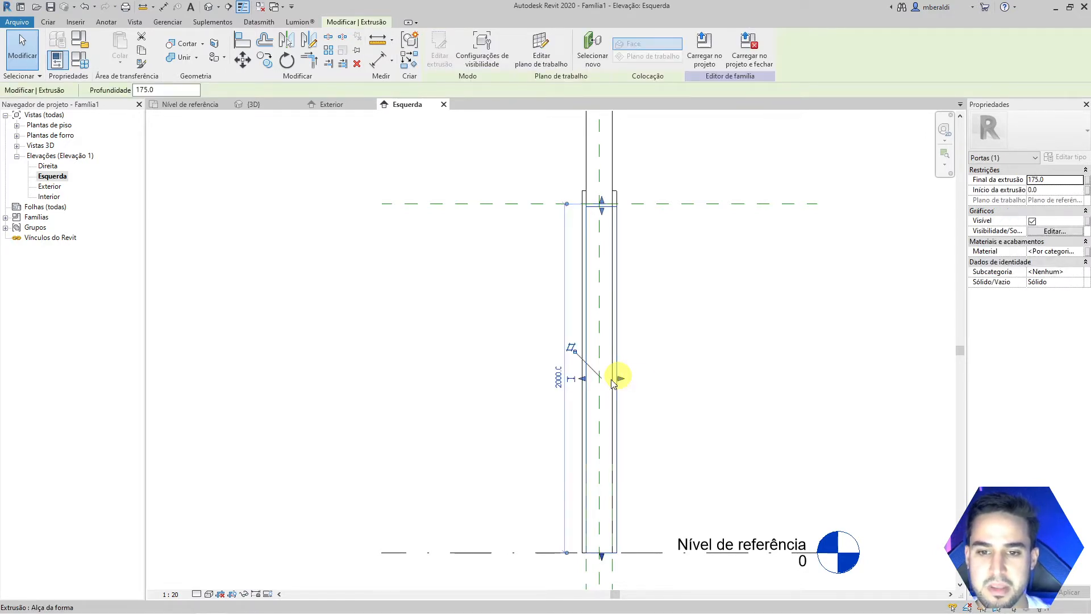
pyautogui.scroll(5, 619, 377)
pyautogui.scroll(3, 575, 381)
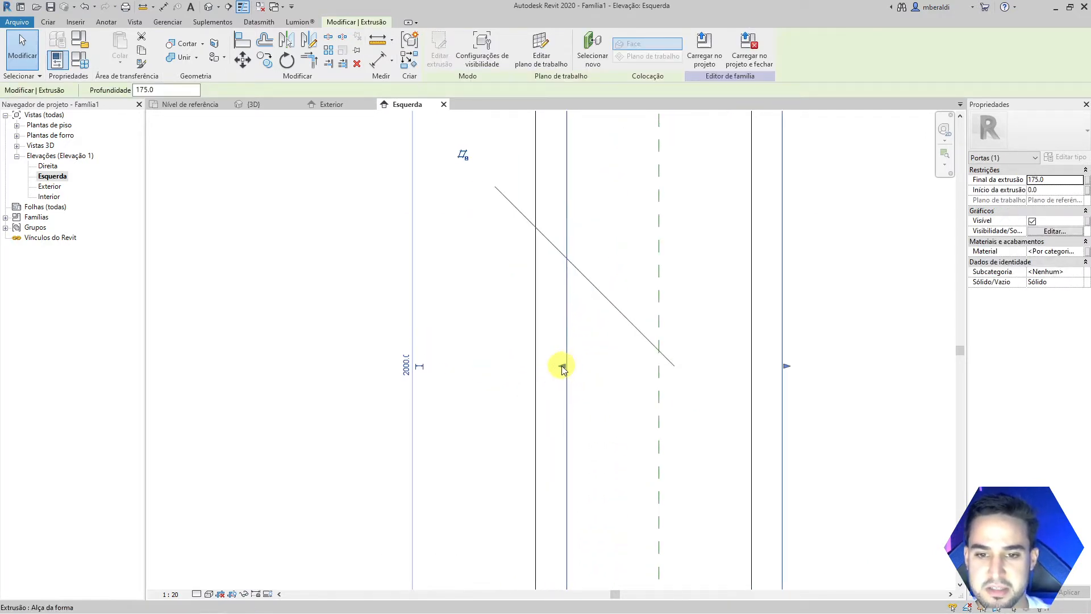
pyautogui.moveTo(563, 369); pyautogui.dragTo(534, 366)
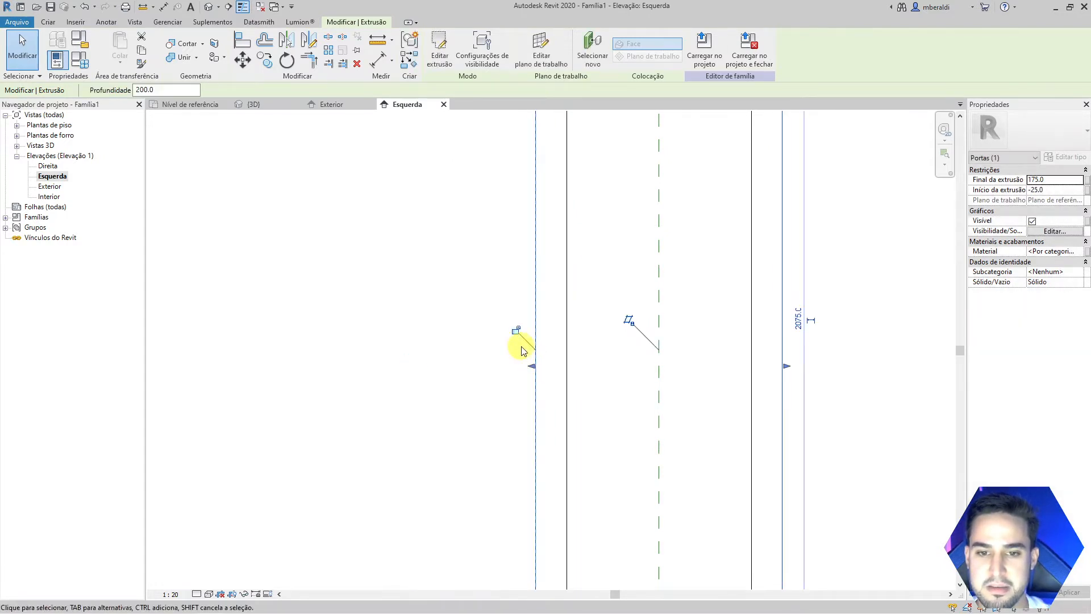
pyautogui.click(375, 335)
# - Check the frame's full depth in the side elevation and in the 3D view
pyautogui.scroll(-3, 380, 339)
pyautogui.scroll(-4, 393, 334)
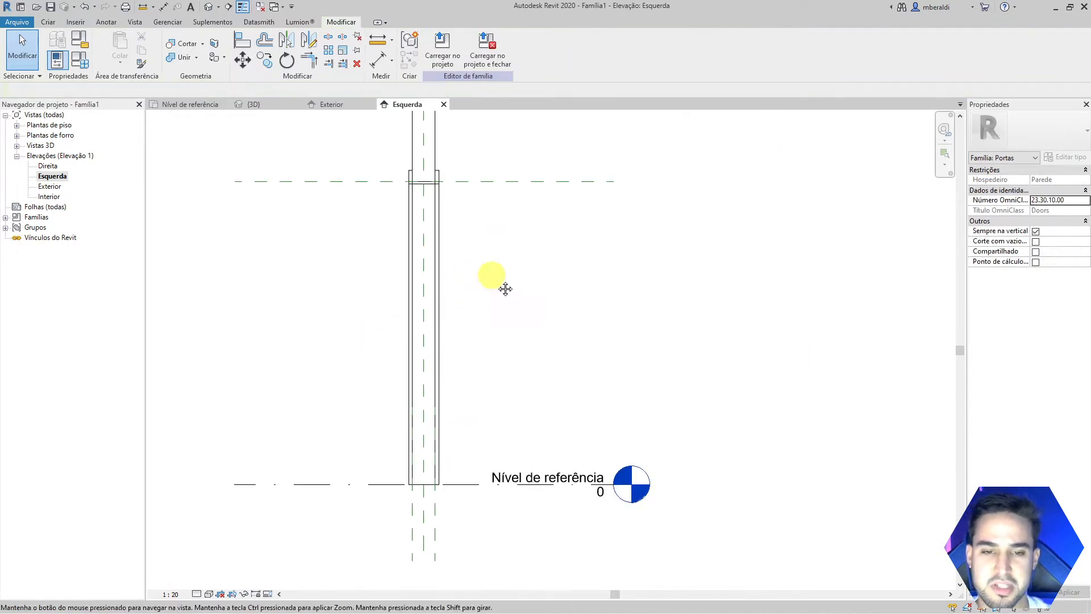
pyautogui.moveTo(492, 275); pyautogui.dragTo(545, 327, button='middle')
pyautogui.click(255, 104)
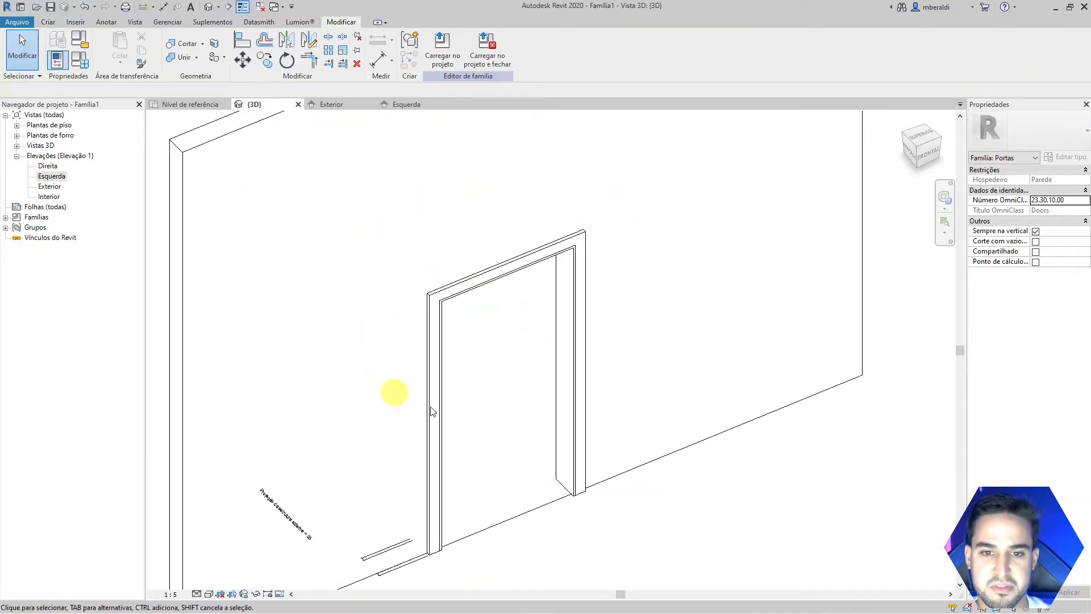
pyautogui.keyDown('shift'); pyautogui.moveTo(392, 390); pyautogui.dragTo(552, 490, button='middle'); pyautogui.keyUp('shift')
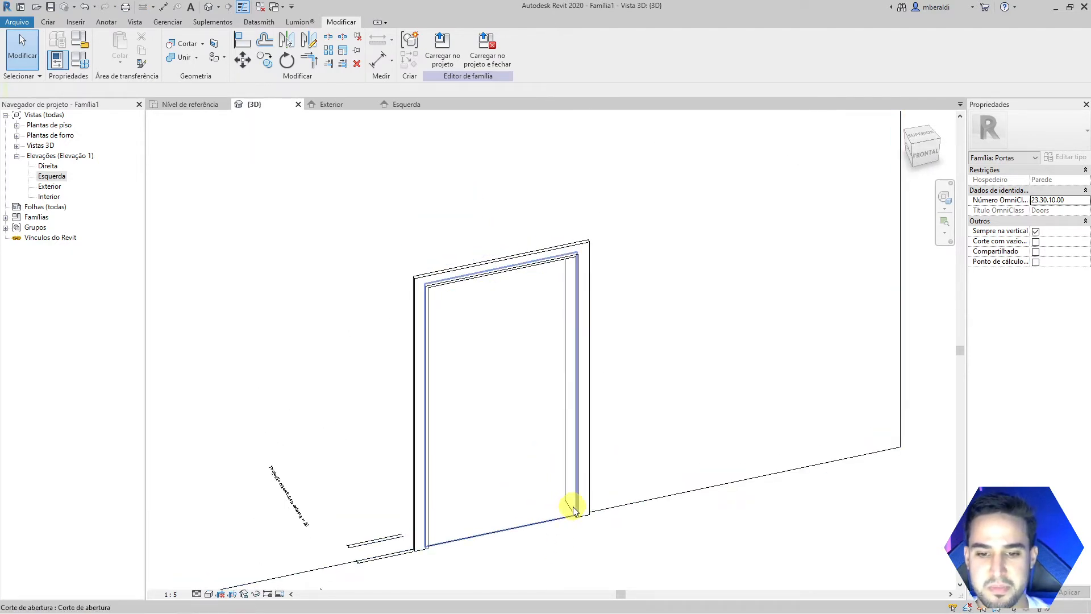
# - Open the frame extrusion's sketch for editing from the 3D view and show it in the Exterior elevation
pyautogui.scroll(5, 563, 505)
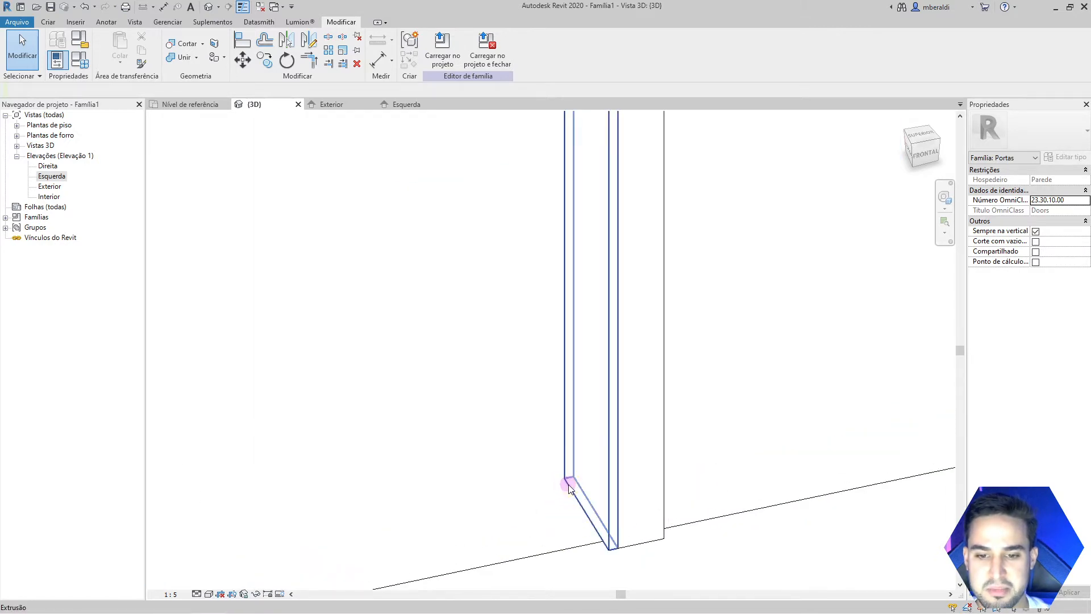
pyautogui.click(568, 479)
pyautogui.scroll(-5, 574, 474)
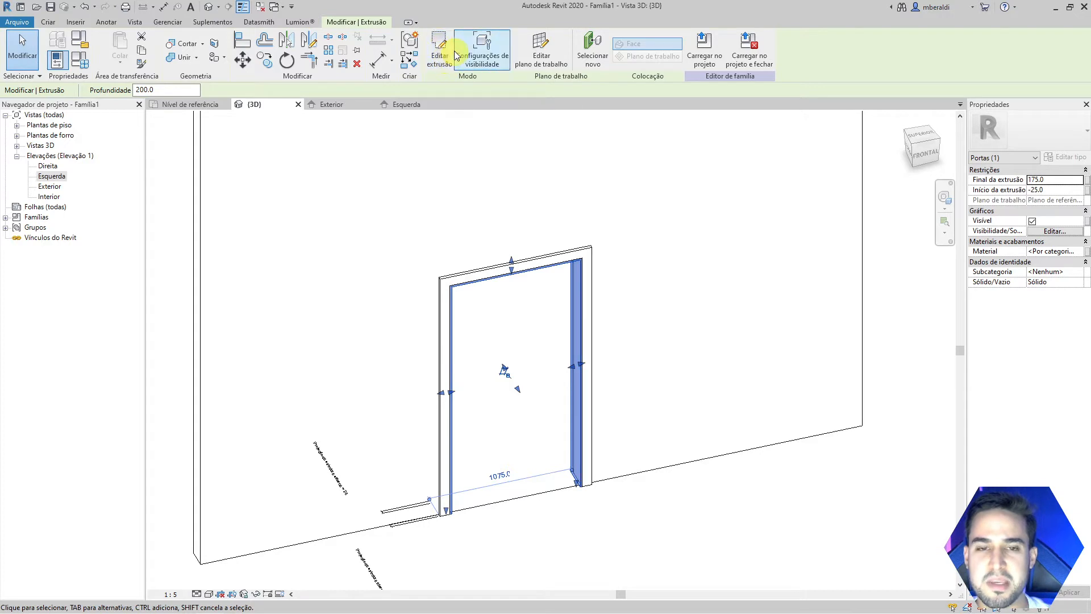
pyautogui.click(439, 57)
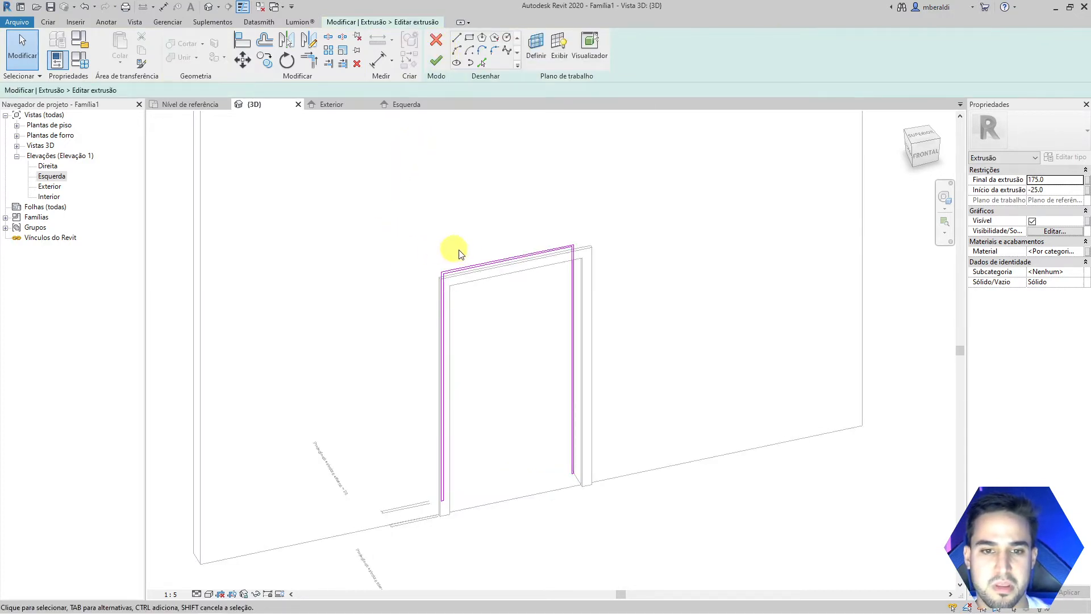
pyautogui.click(332, 106)
pyautogui.moveTo(641, 379); pyautogui.dragTo(565, 373, button='middle')
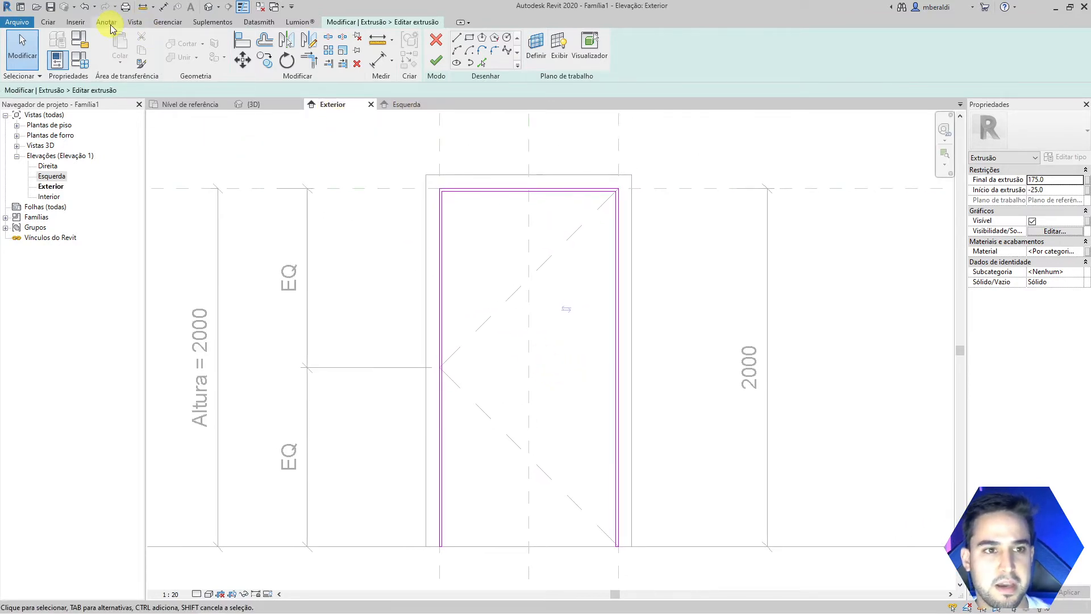
# - Add an aligned dimension for the right jamb's thickness, from the opening's reference plane to the inner sketch line, and lock it
pyautogui.click(106, 21)
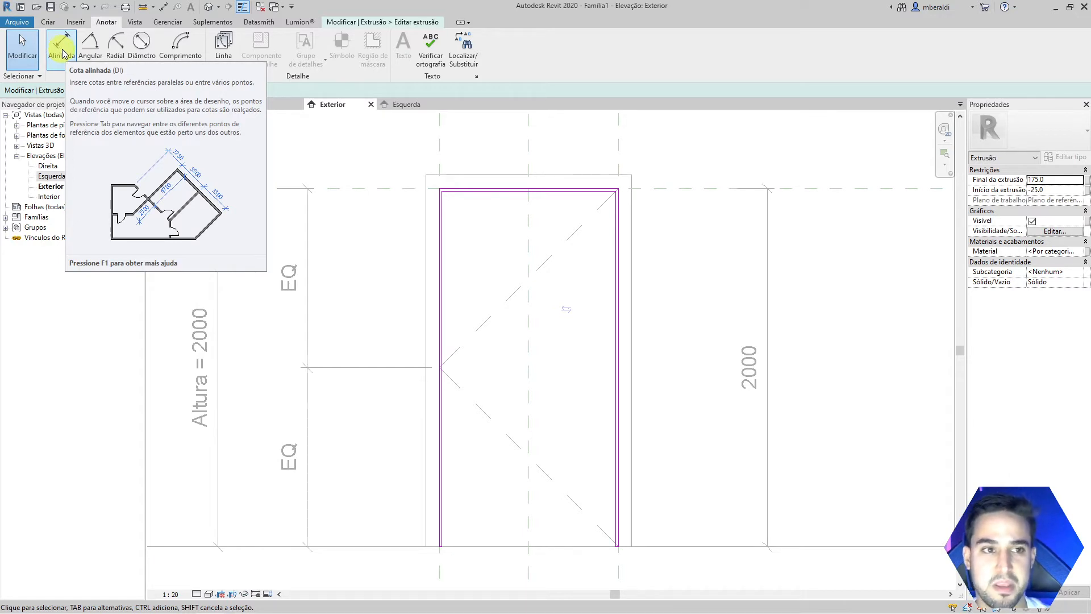
pyautogui.click(61, 53)
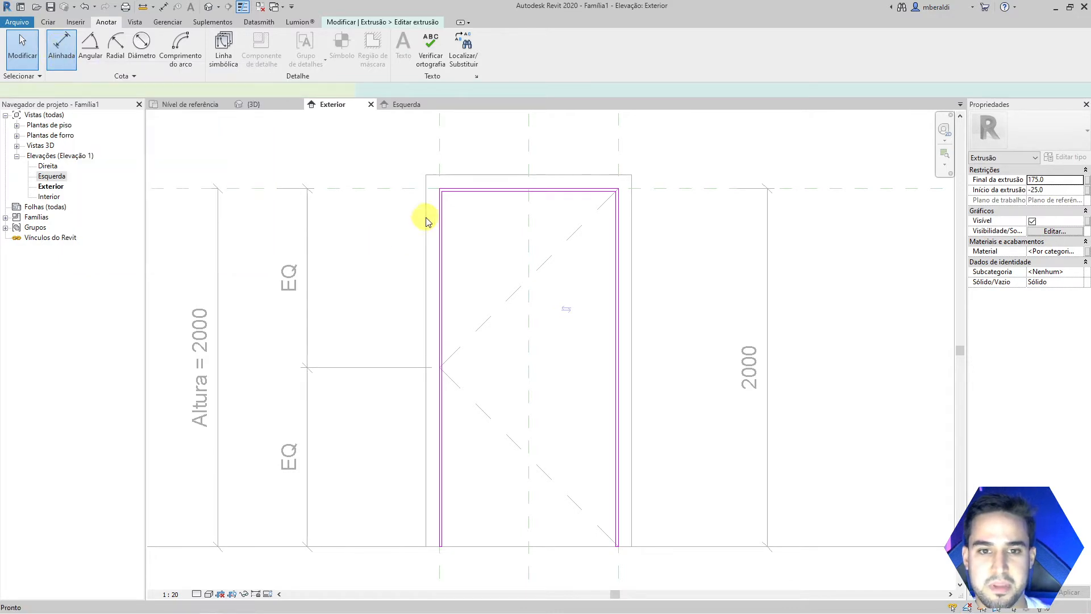
pyautogui.scroll(4, 445, 205)
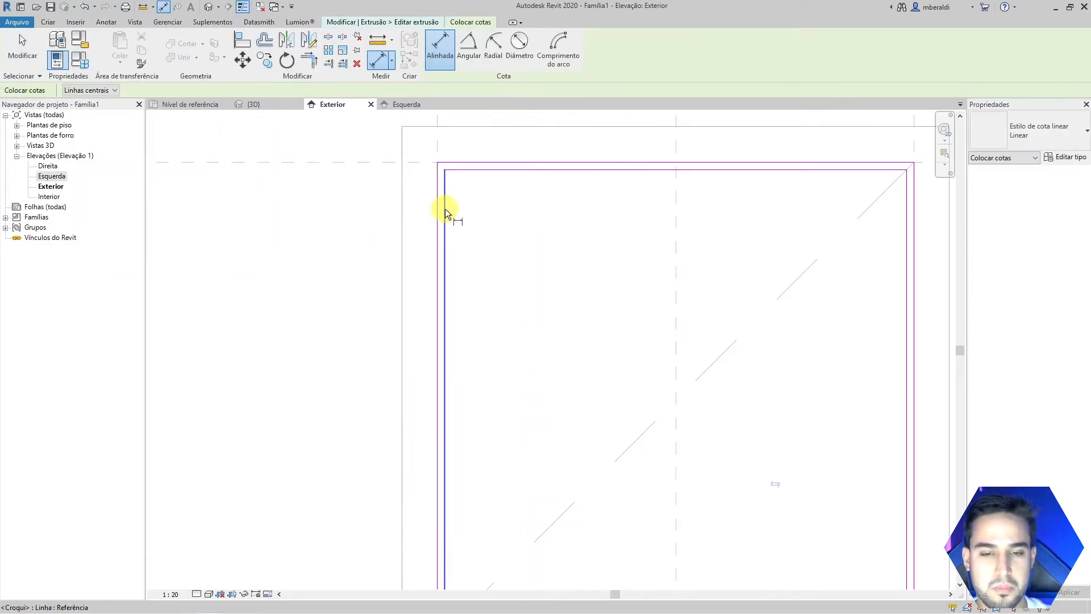
pyautogui.scroll(-5, 477, 203)
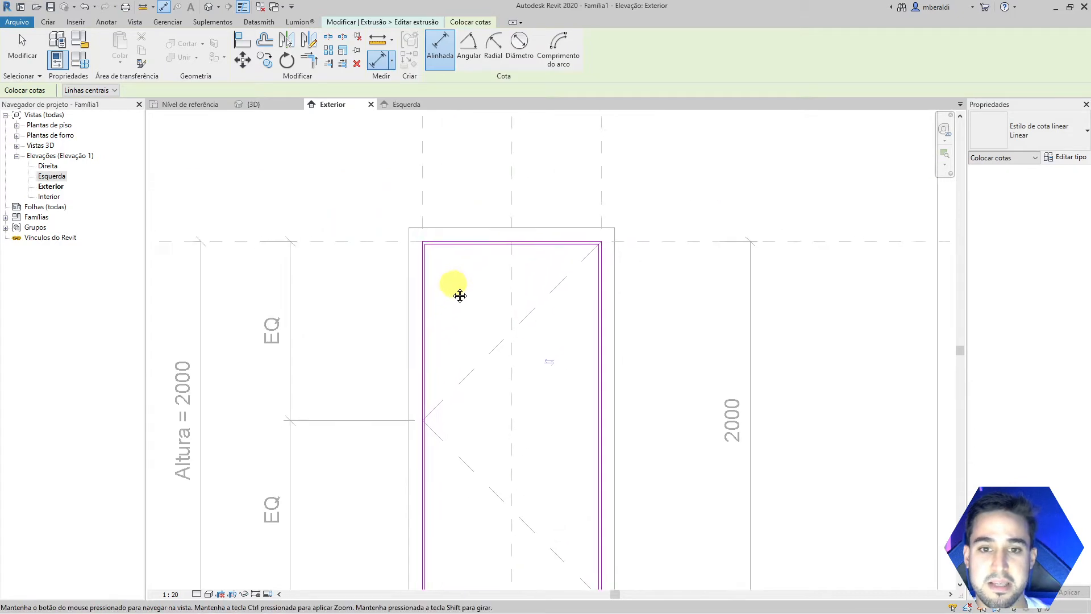
pyautogui.scroll(2, 434, 299)
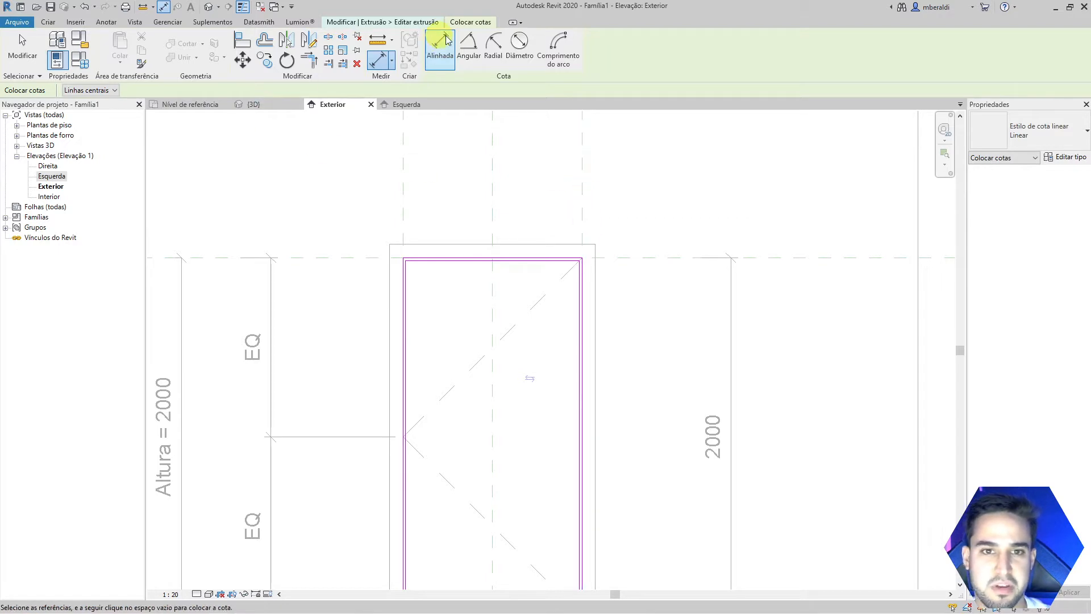
pyautogui.click(581, 186)
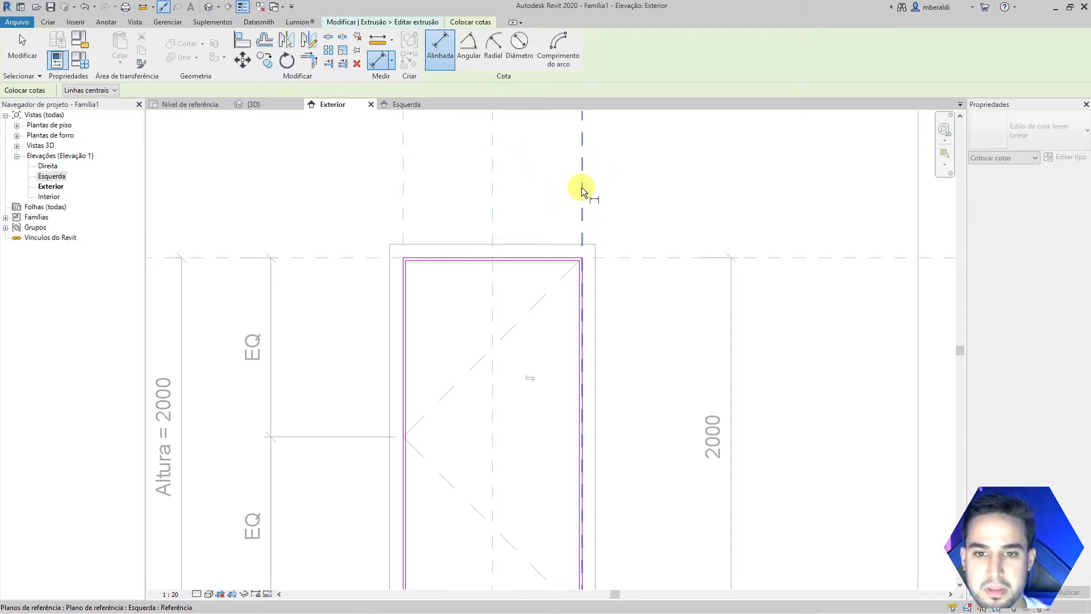
pyautogui.click(582, 256)
pyautogui.click(661, 204)
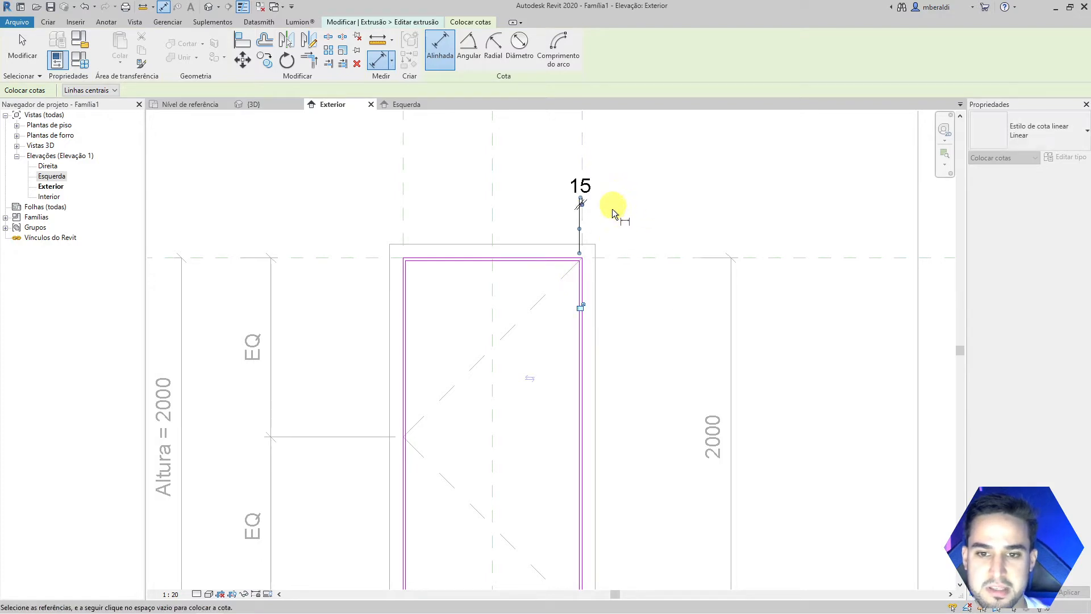
pyautogui.click(580, 306)
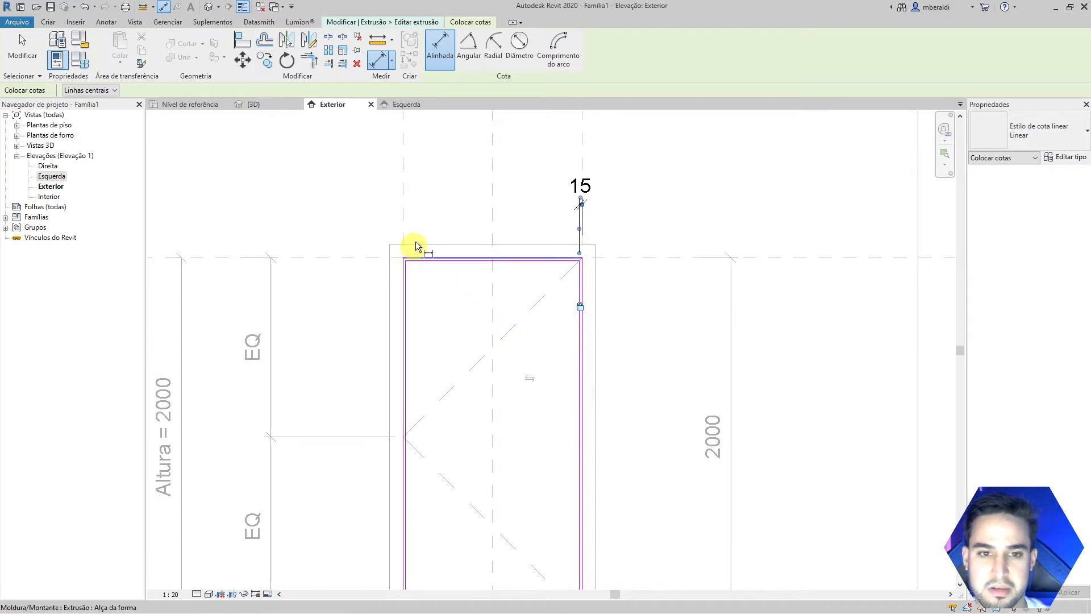
# - Dimension the left jamb's thickness from its reference plane to the inner sketch line and lock the dimension
pyautogui.click(405, 206)
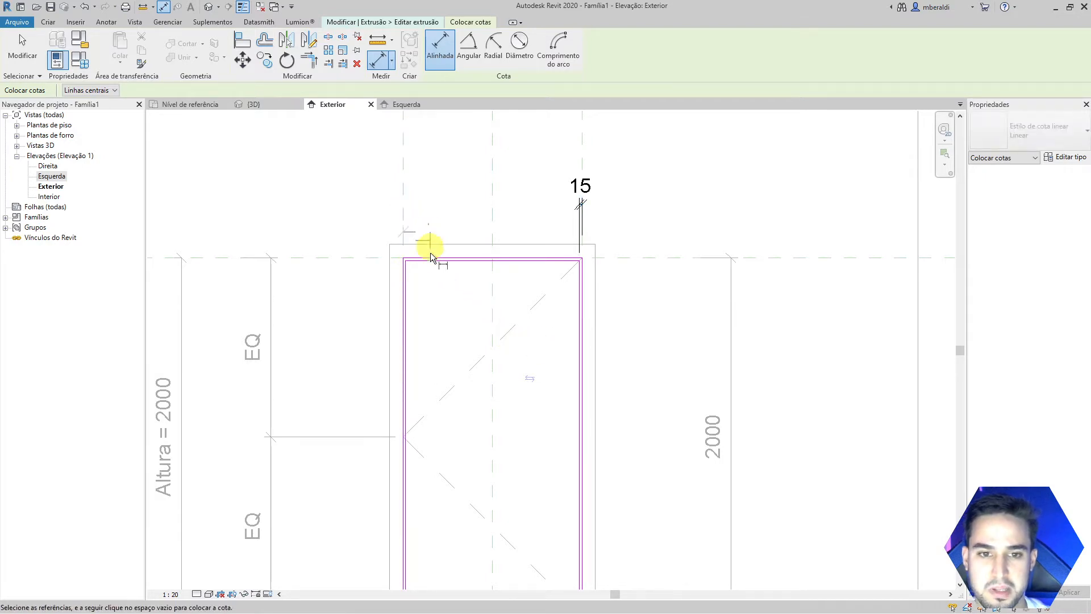
pyautogui.click(408, 276)
pyautogui.click(460, 204)
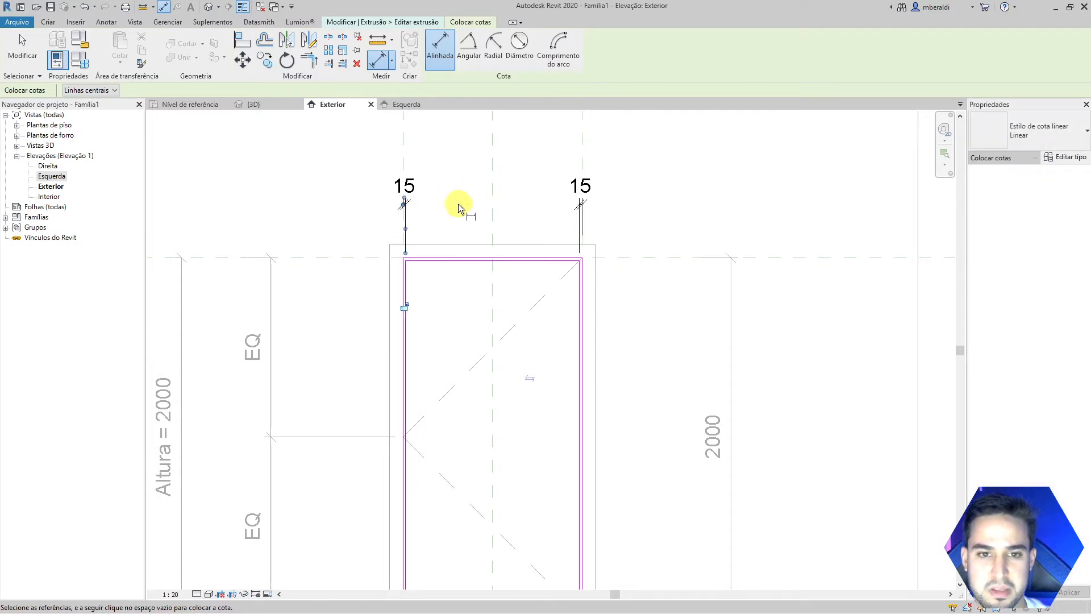
pyautogui.click(403, 306)
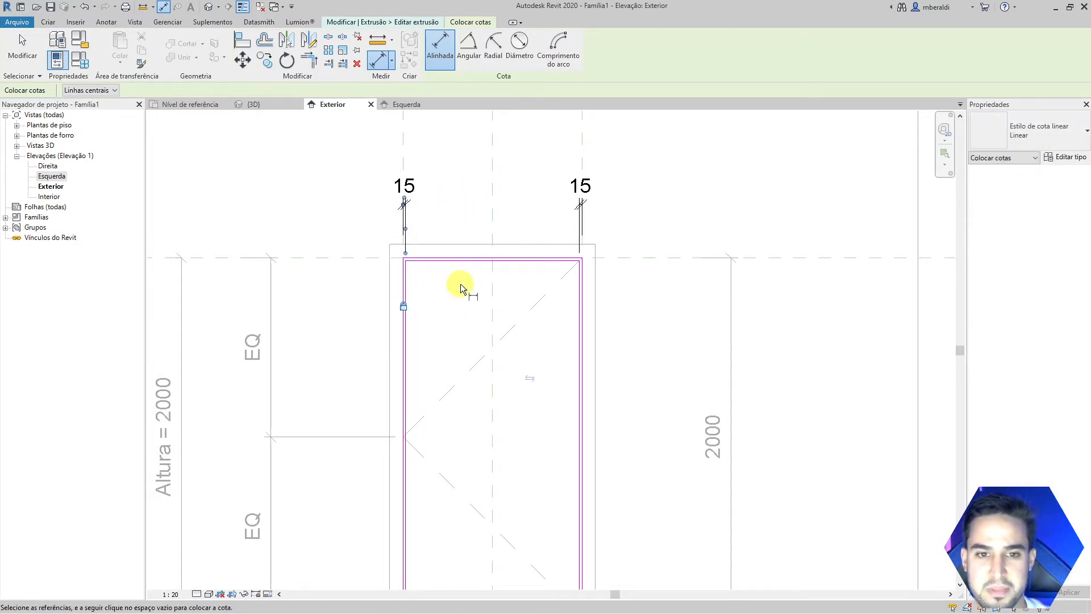
pyautogui.press('Escape')
pyautogui.press('Escape')
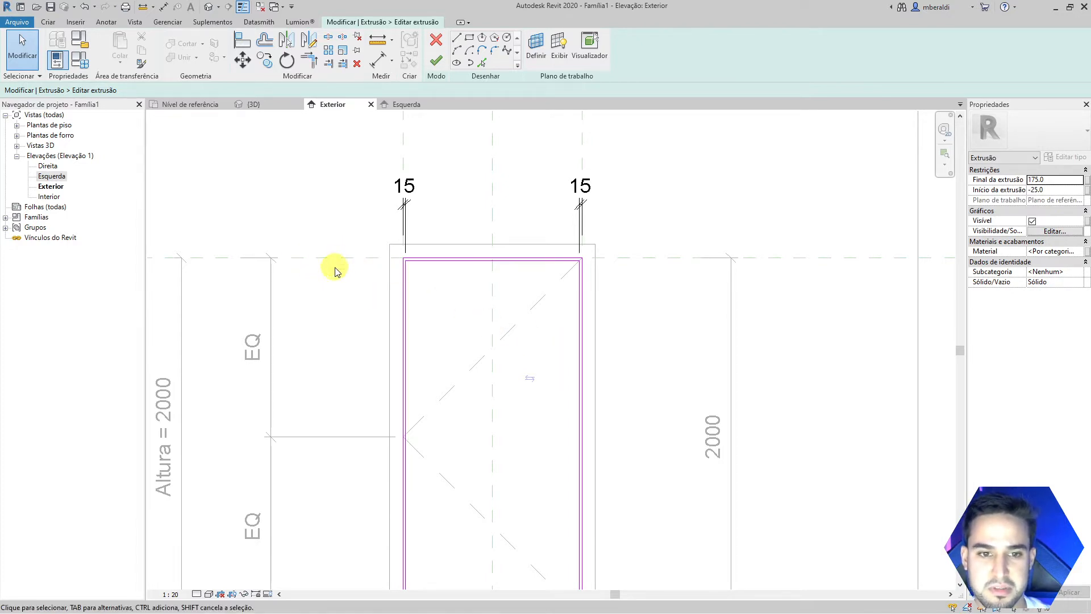
# - Dimension the frame head's thickness from the top reference plane to the inner sketch line and lock the dimension
pyautogui.click(106, 21)
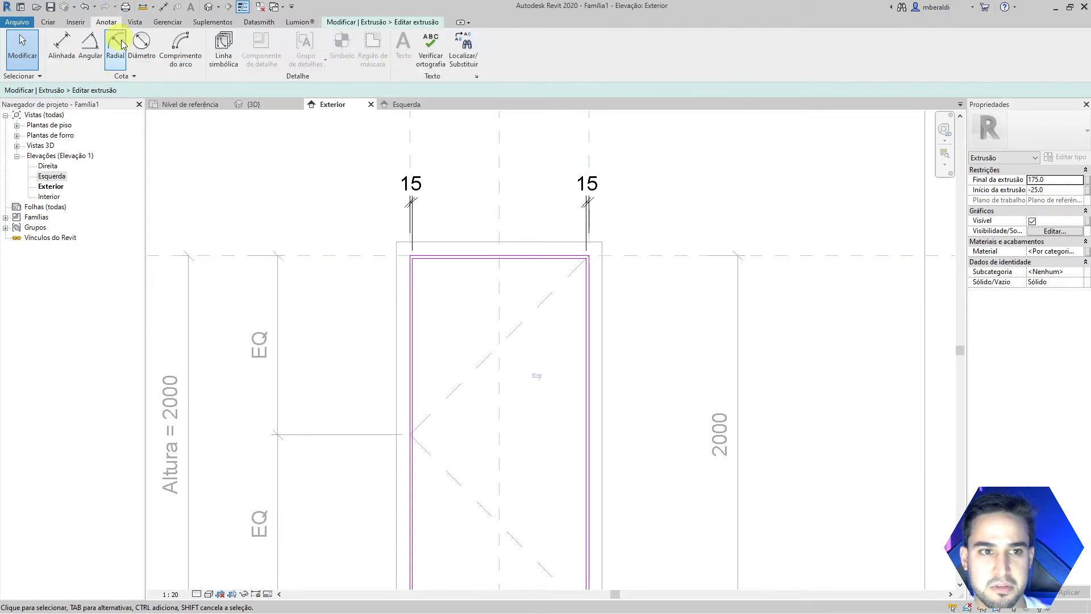
pyautogui.click(61, 46)
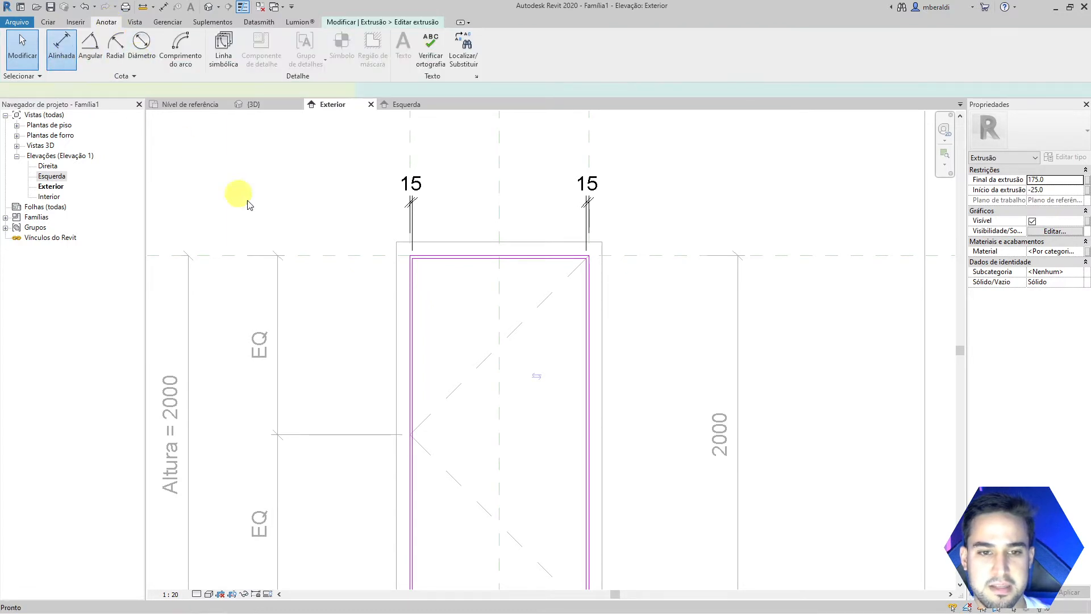
pyautogui.click(337, 255)
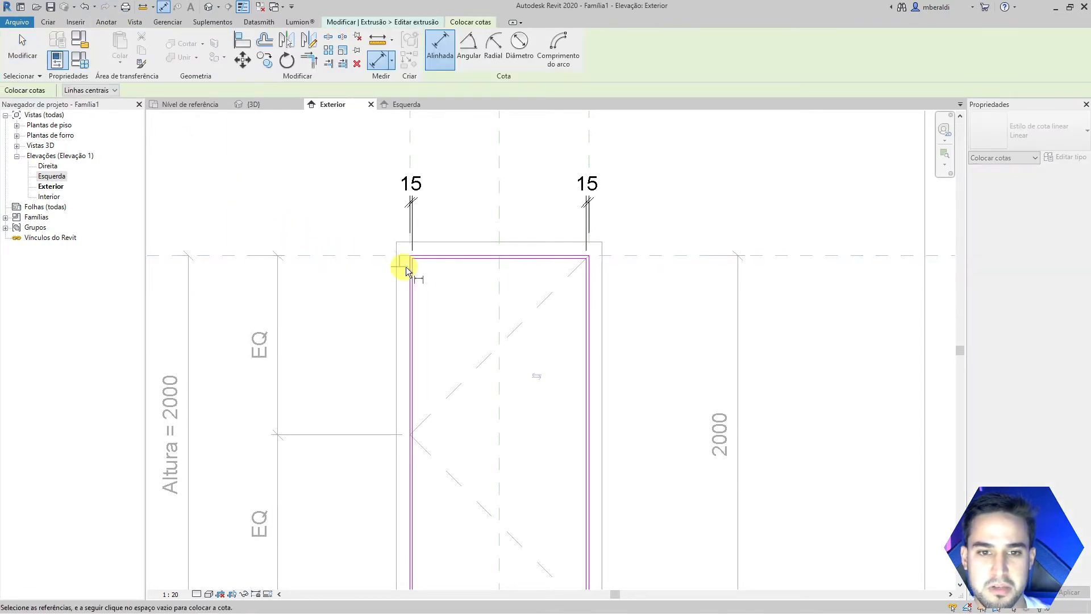
pyautogui.click(440, 261)
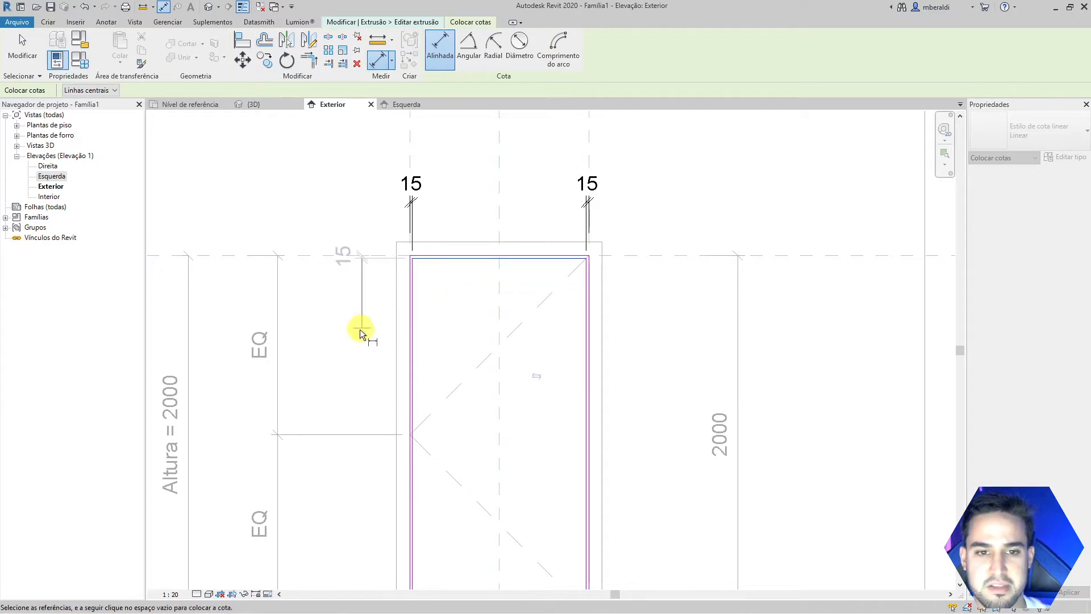
pyautogui.click(342, 343)
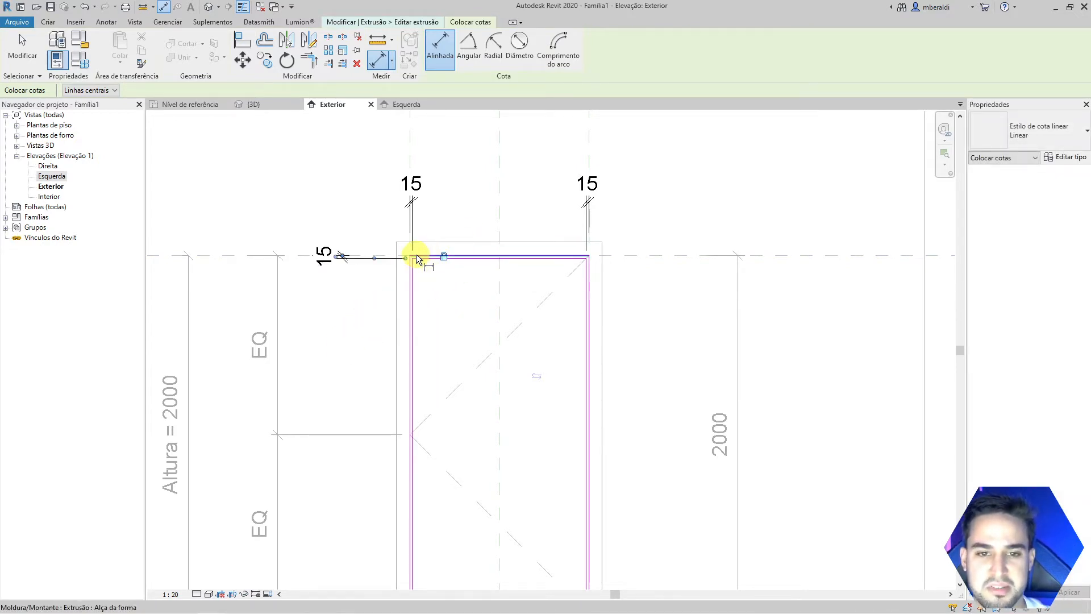
pyautogui.scroll(-4, 417, 260)
pyautogui.scroll(3, 417, 259)
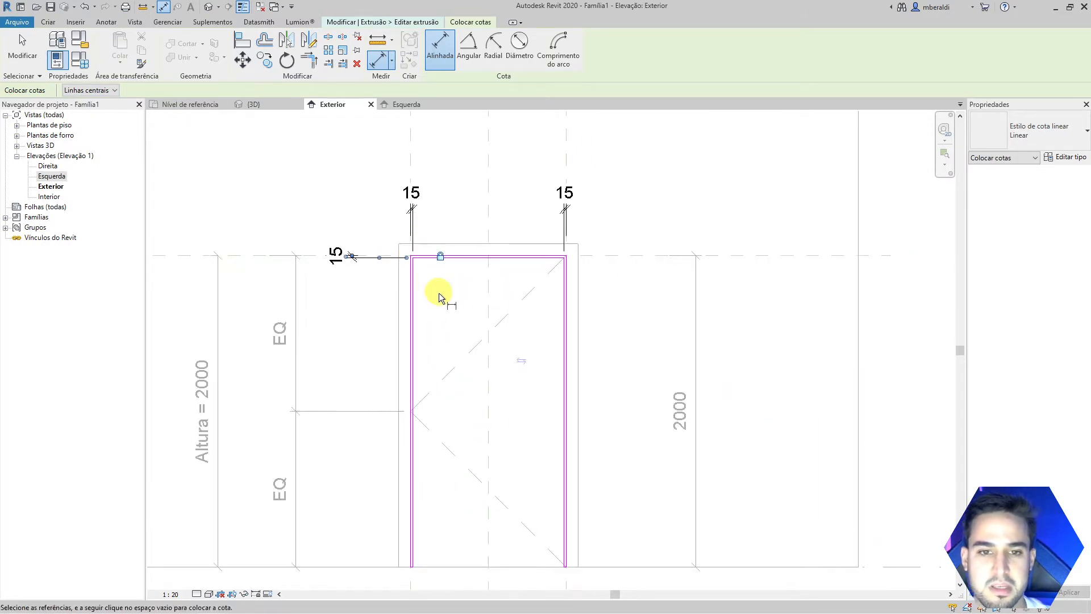
pyautogui.moveTo(448, 296); pyautogui.dragTo(434, 295, button='middle')
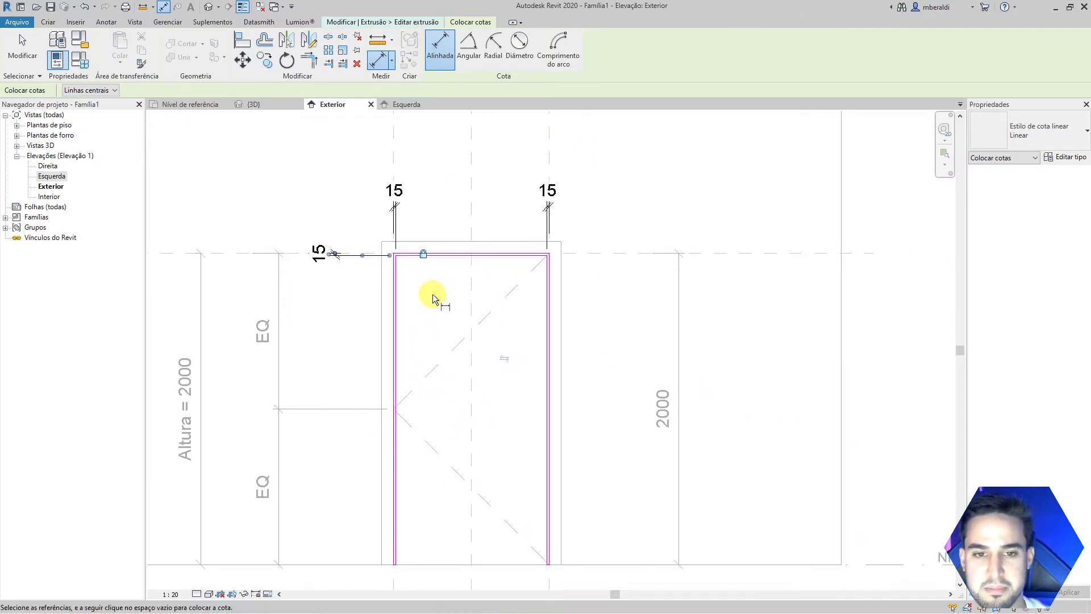
pyautogui.press('Escape')
pyautogui.press('Escape')
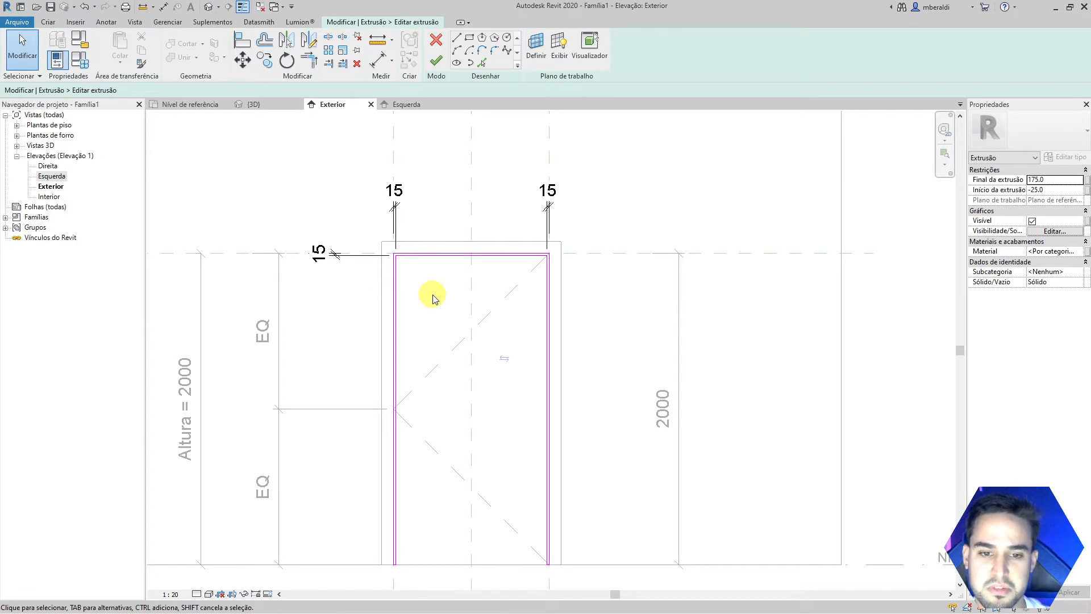
# - Finish editing the frame extrusion's sketch and show the exterior side of the door in the 3D view
pyautogui.click(436, 60)
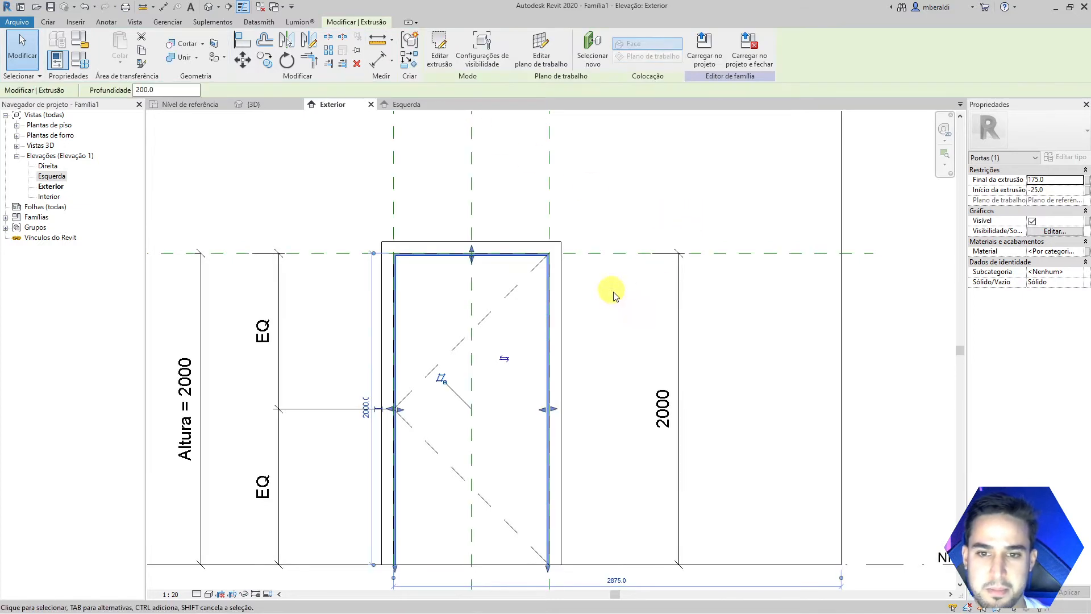
pyautogui.scroll(-1, 818, 344)
pyautogui.click(824, 345)
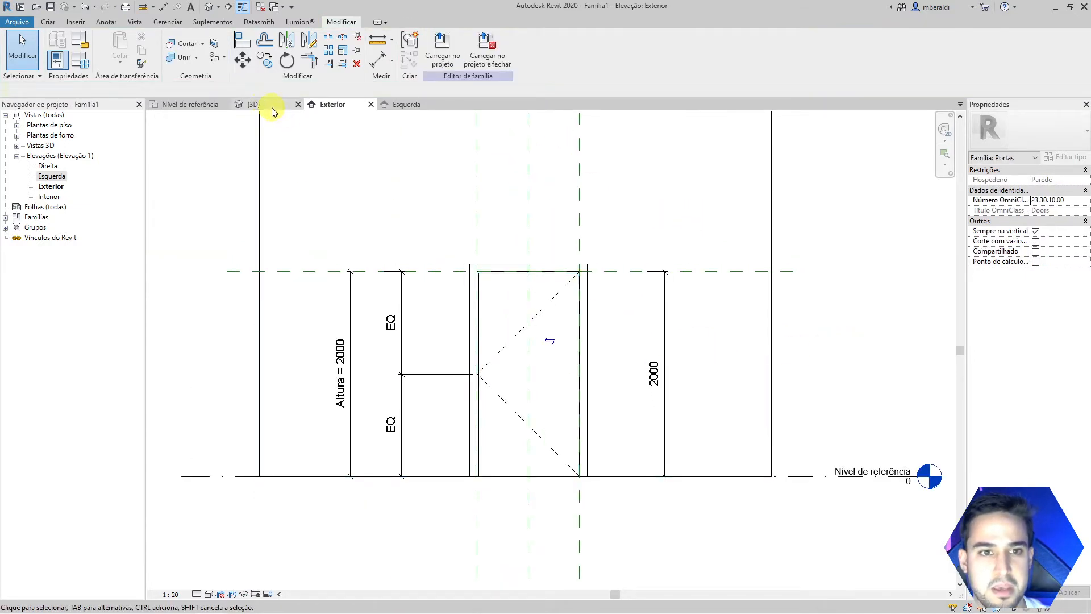
pyautogui.click(253, 105)
pyautogui.keyDown('shift'); pyautogui.moveTo(604, 419); pyautogui.dragTo(606, 495, button='middle'); pyautogui.keyUp('shift')
pyautogui.moveTo(609, 536)
pyautogui.keyDown('shift'); pyautogui.mouseDown(button='middle')
pyautogui.moveTo(591, 534)
pyautogui.moveTo(599, 526)
pyautogui.mouseUp(button='middle'); pyautogui.keyUp('shift')
pyautogui.moveTo(486, 261); pyautogui.dragTo(405, 312, button='middle')
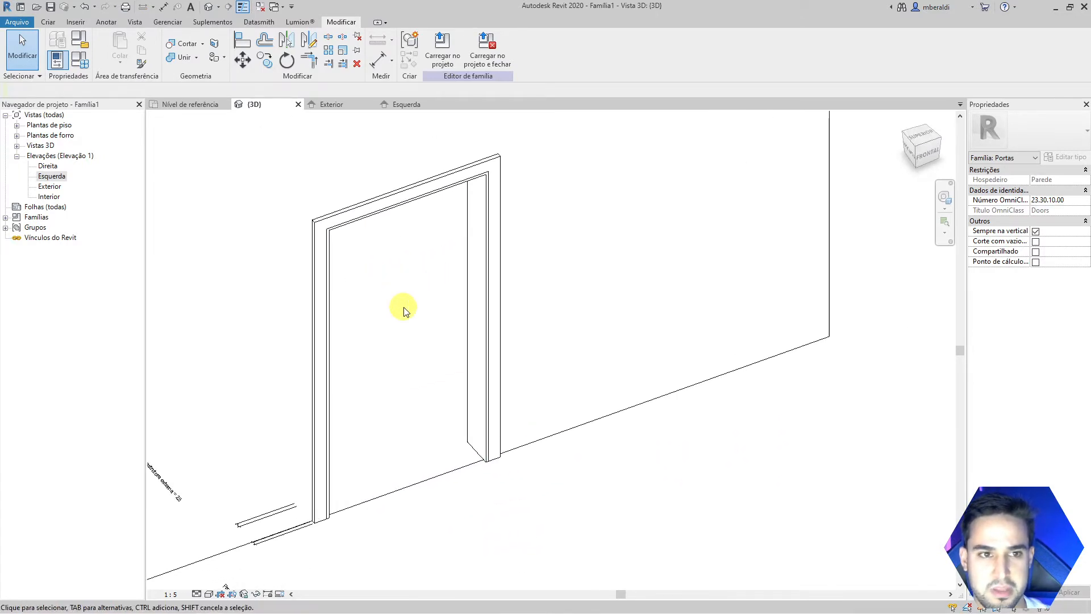
# - Join the geometry of the exterior trim with the frame extrusion
pyautogui.click(177, 58)
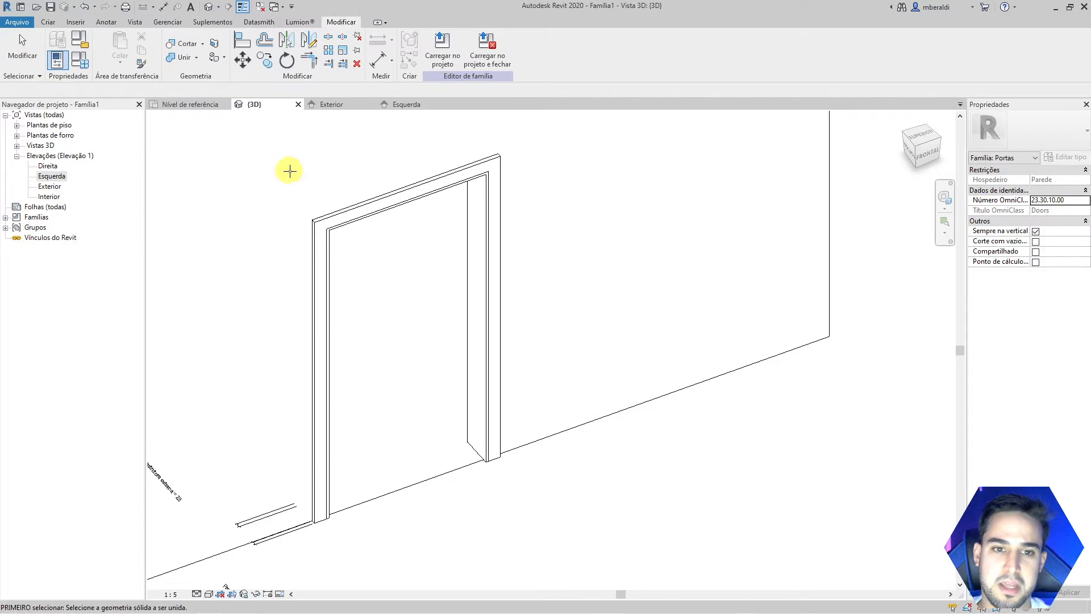
pyautogui.click(346, 211)
pyautogui.click(331, 238)
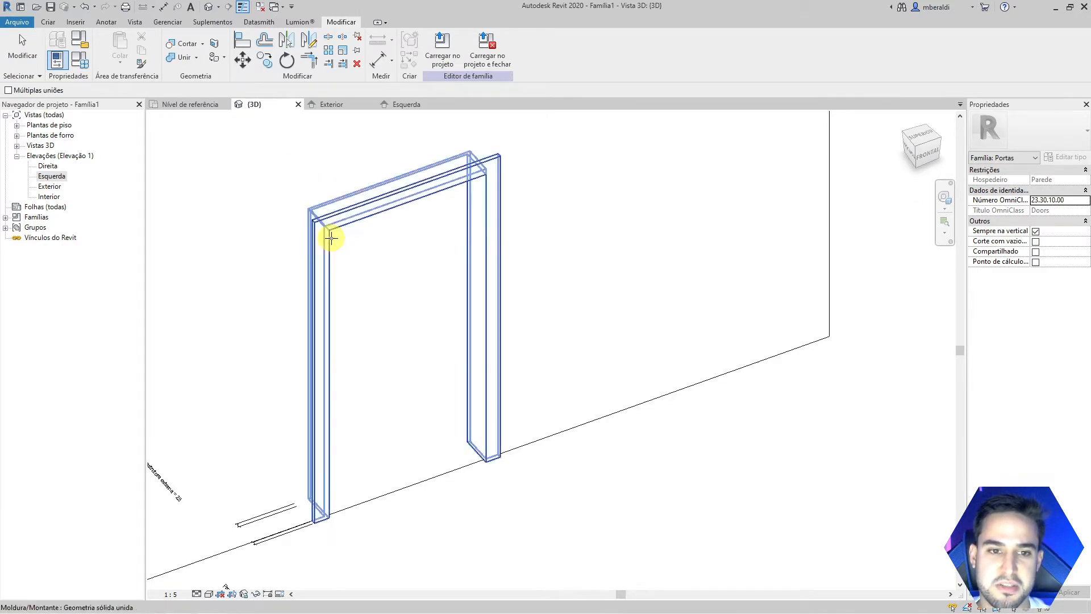
pyautogui.scroll(4, 390, 256)
pyautogui.scroll(-5, 432, 270)
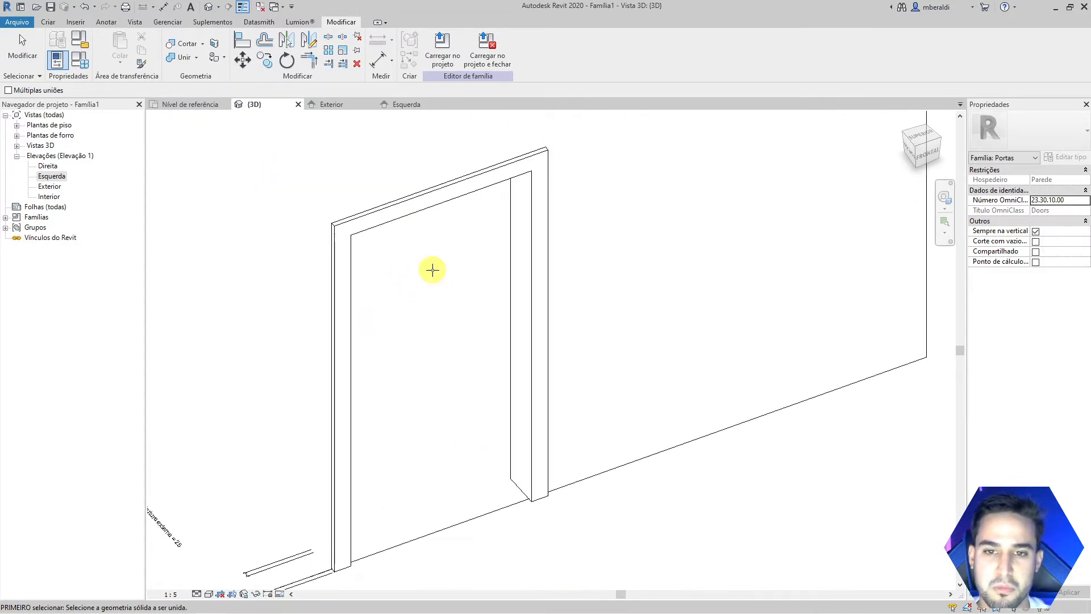
# - Join the geometry of the interior trim with the frame extrusion on the other side of the wall
pyautogui.keyDown('shift'); pyautogui.moveTo(373, 341); pyautogui.dragTo(668, 375, button='middle'); pyautogui.keyUp('shift')
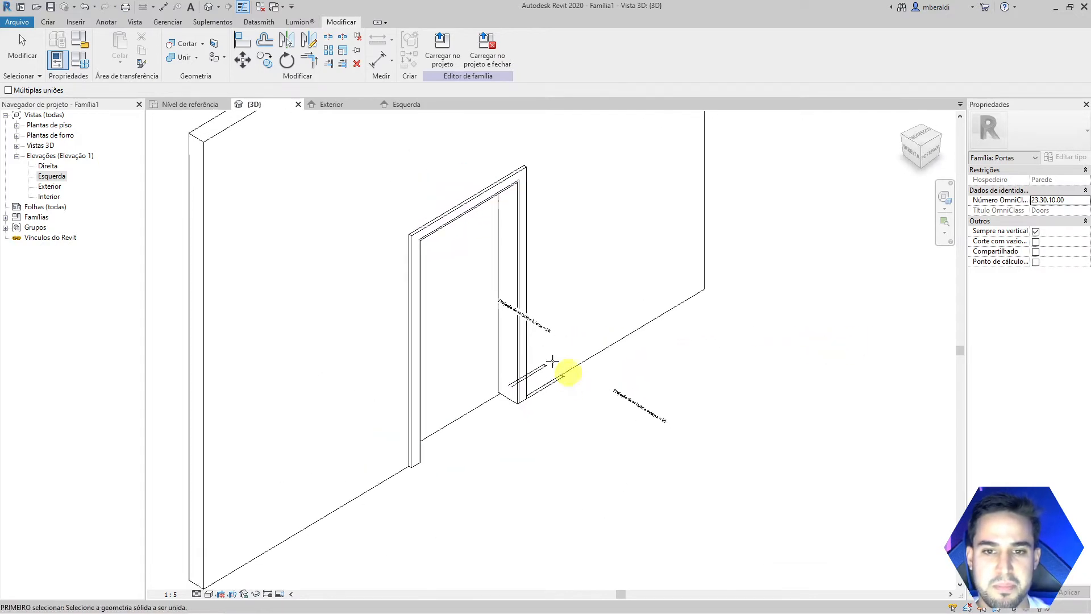
pyautogui.scroll(5, 453, 236)
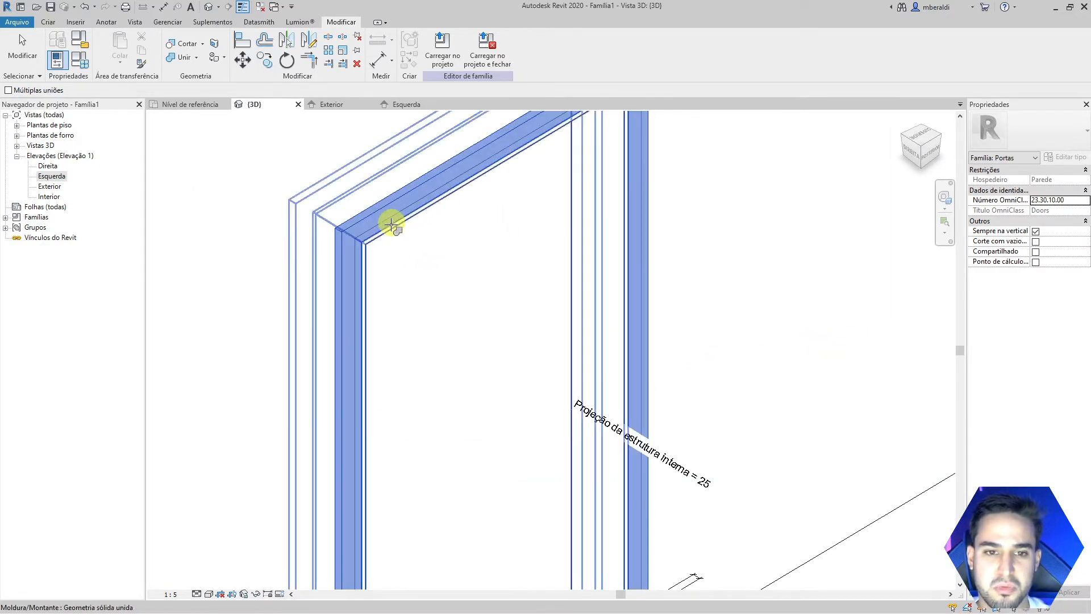
pyautogui.scroll(-6, 395, 243)
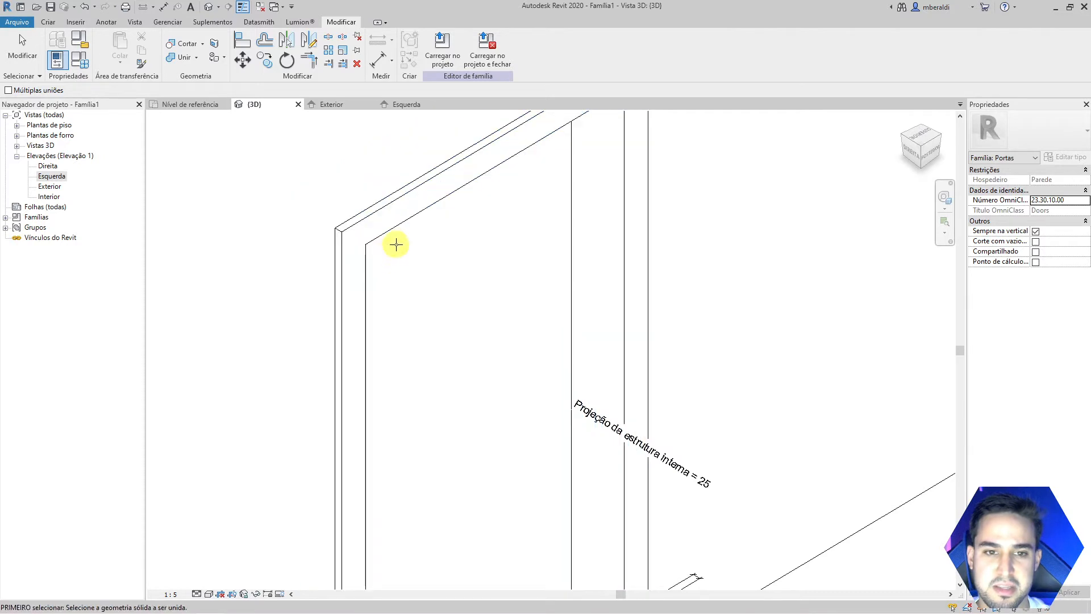
pyautogui.keyDown('shift'); pyautogui.moveTo(394, 243); pyautogui.dragTo(470, 482, button='middle'); pyautogui.keyUp('shift')
pyautogui.press('Escape')
pyautogui.scroll(-2, 548, 449)
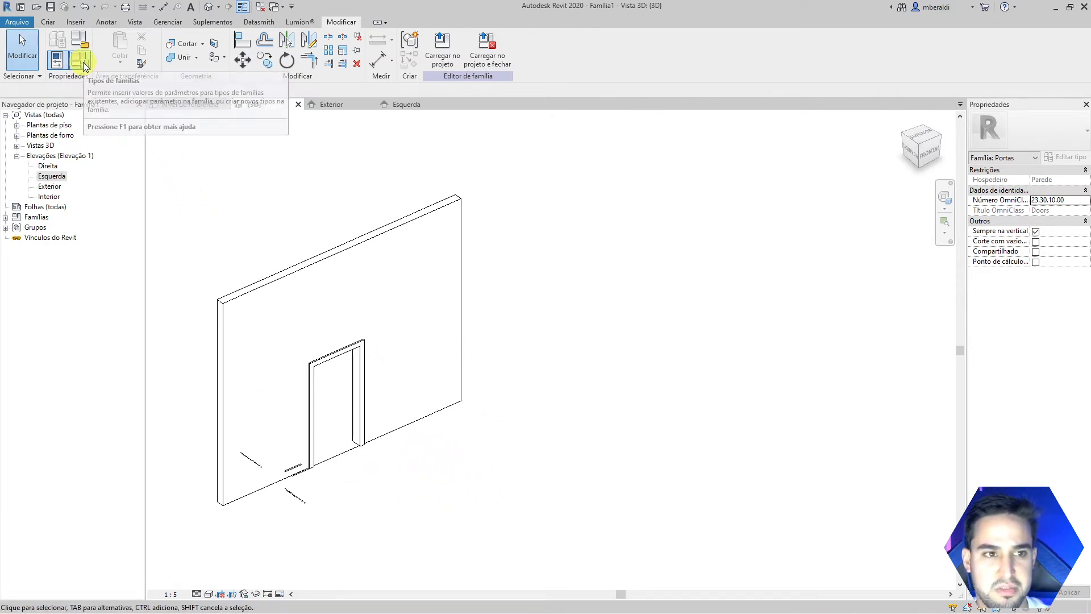
pyautogui.keyDown('shift'); pyautogui.moveTo(227, 311); pyautogui.dragTo(179, 233, button='middle'); pyautogui.keyUp('shift')
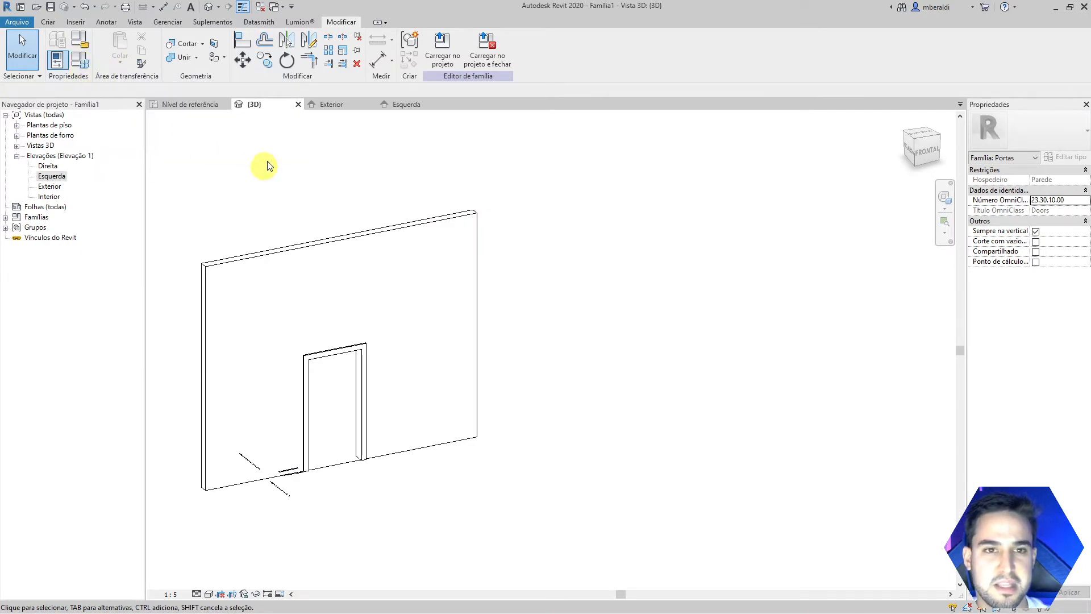
pyautogui.click(50, 22)
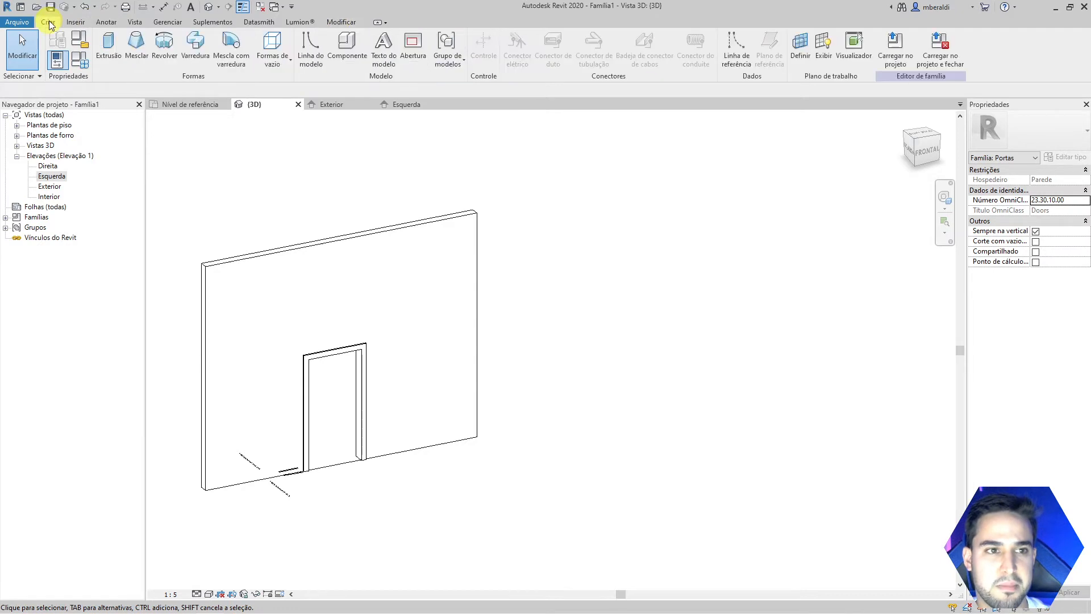
pyautogui.click(72, 22)
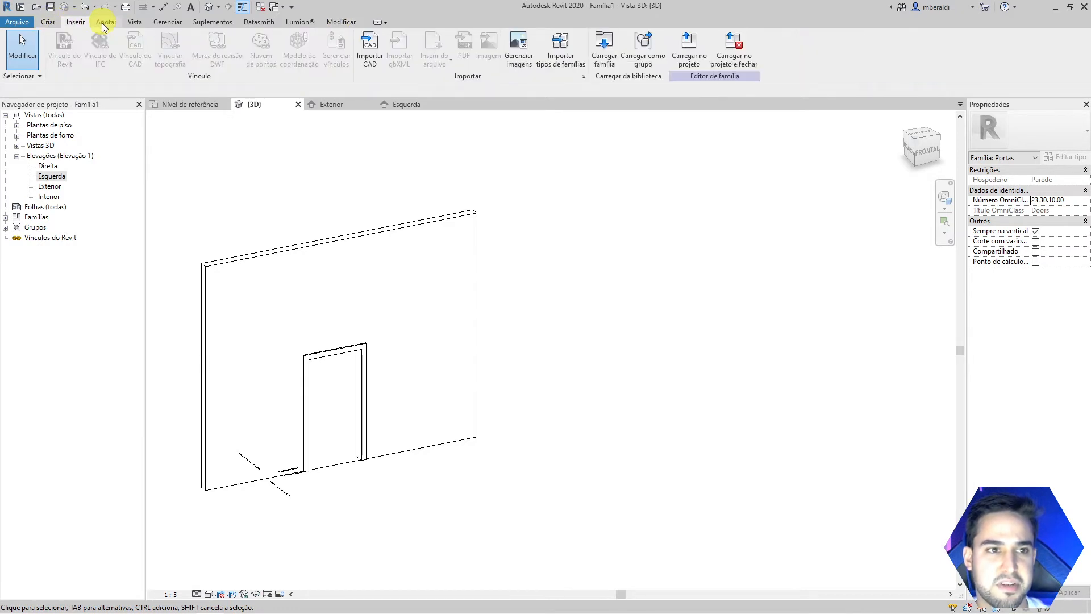
pyautogui.click(50, 22)
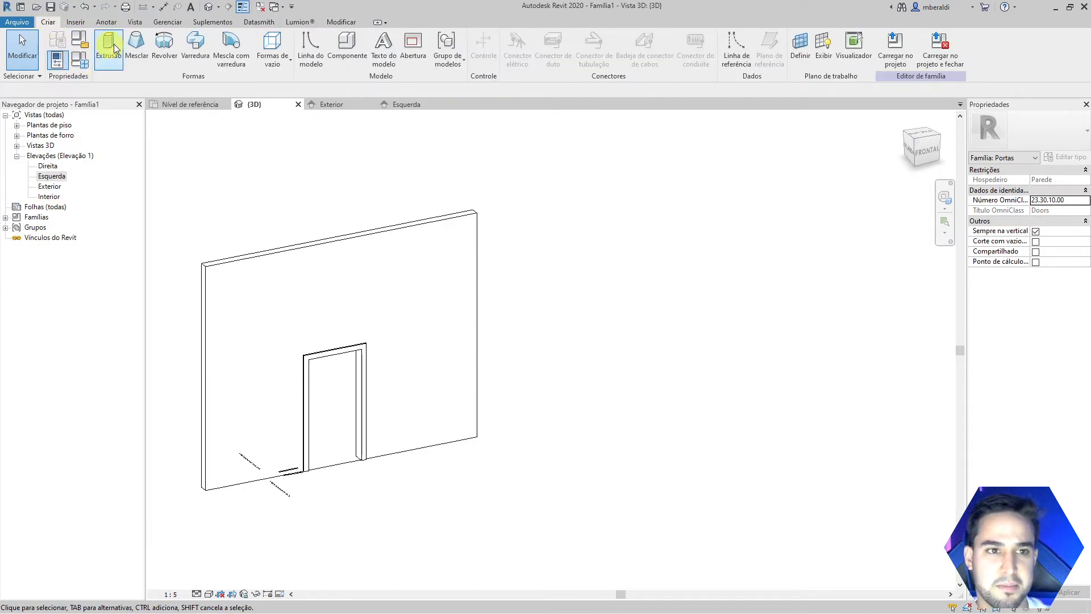
pyautogui.click(168, 22)
pyautogui.click(48, 22)
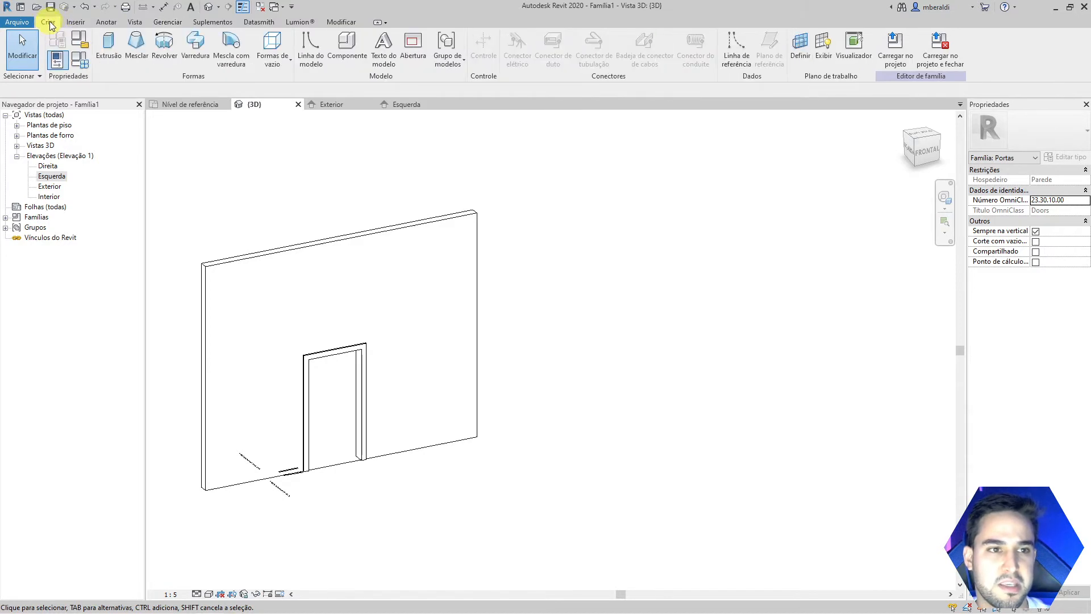
# - Test the door's height by setting the Altura parameter to 1800 in the family types and applying it
pyautogui.click(81, 59)
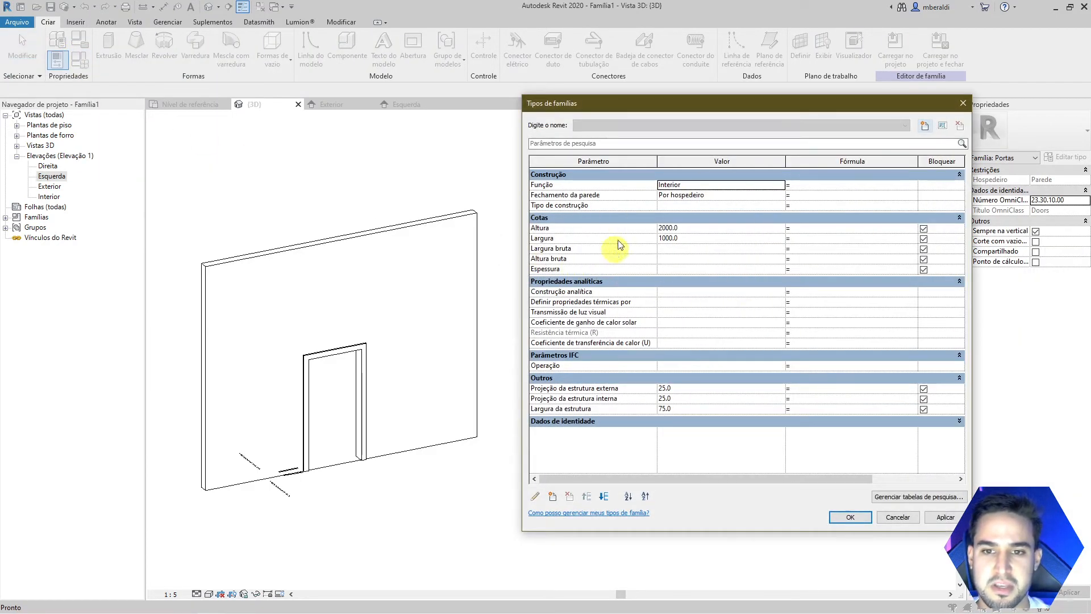
pyautogui.click(687, 227)
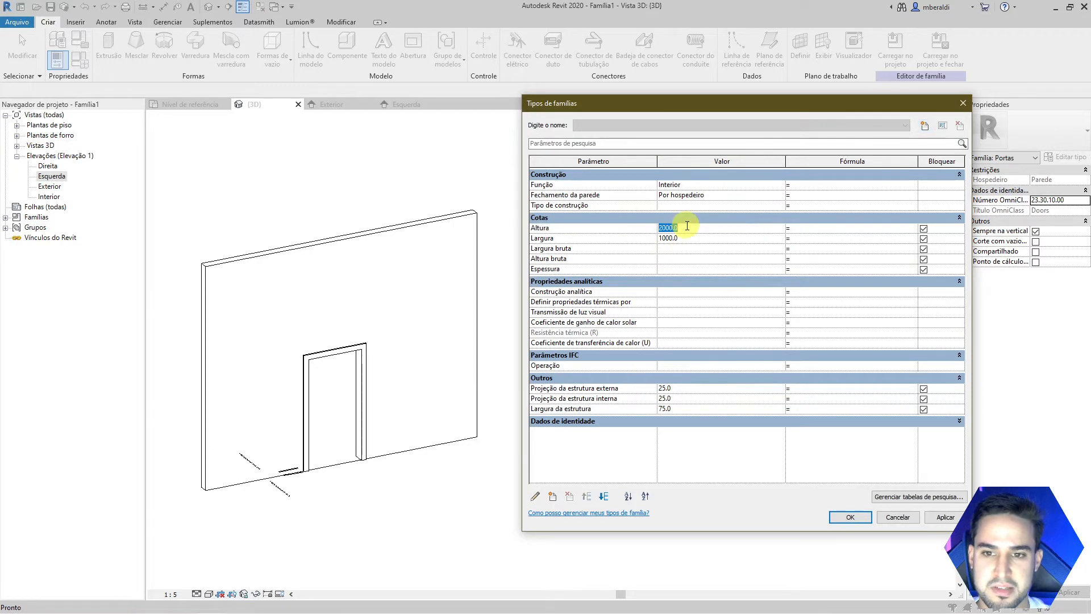
pyautogui.write('1800')
pyautogui.press('Tab')
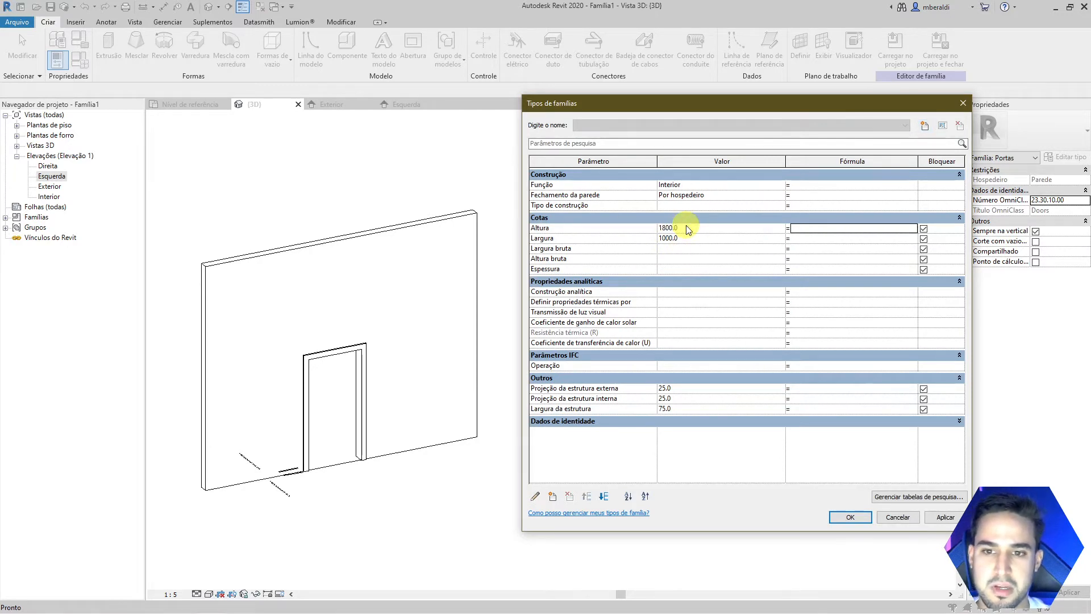
pyautogui.click(941, 519)
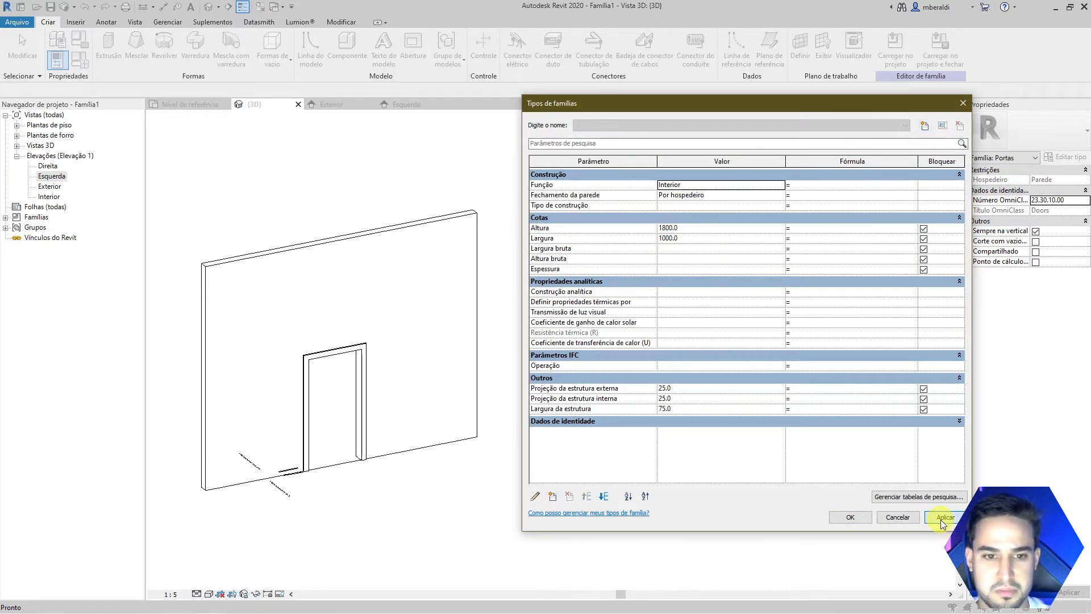
# - Test the door's width by setting the Largura parameter to 600 and applying it
pyautogui.click(698, 237)
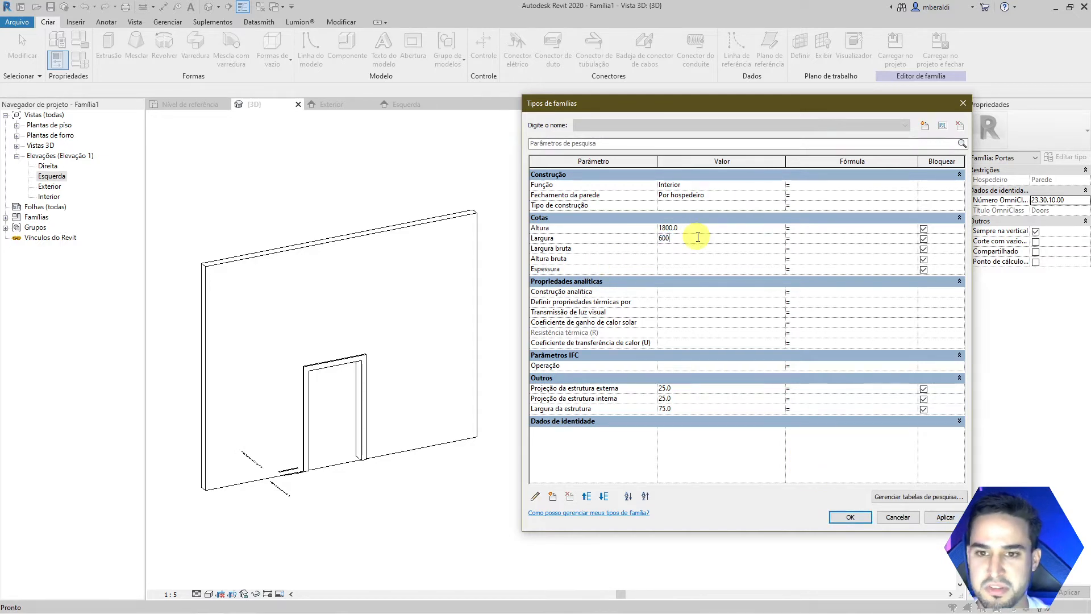
pyautogui.press('Tab')
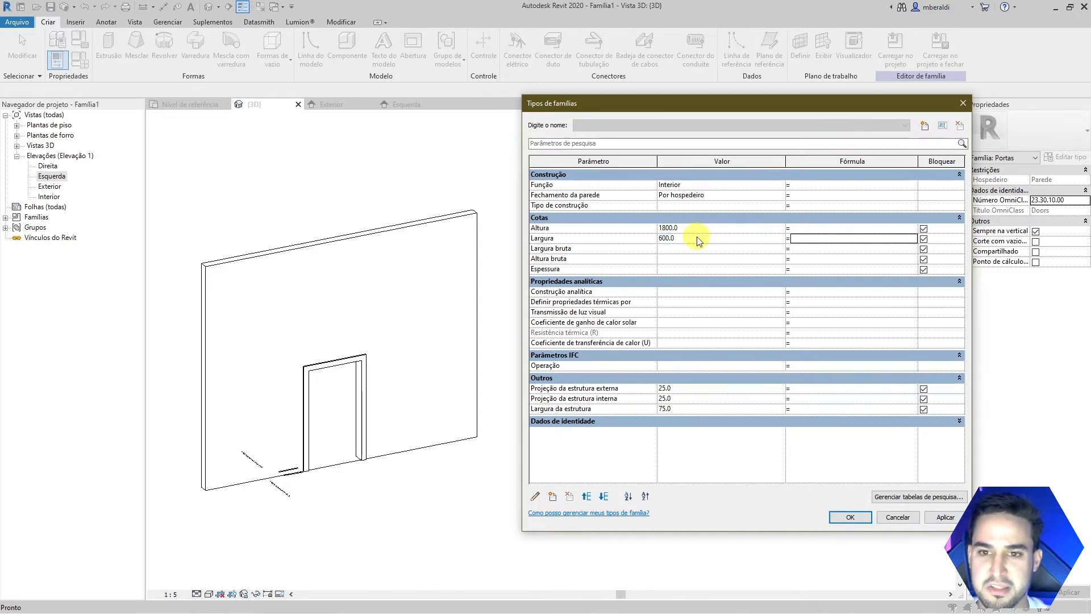
pyautogui.click(946, 519)
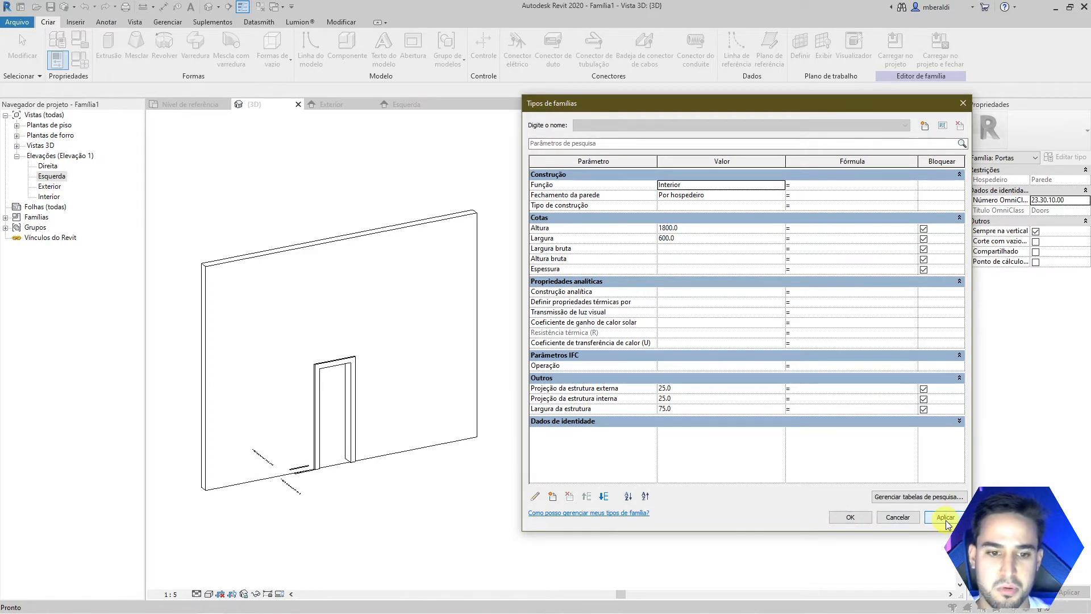
# - Set Largura back to 1000 and Altura back to 2000, apply both values and close the family types
pyautogui.click(710, 237)
pyautogui.write('1000')
pyautogui.press('Tab')
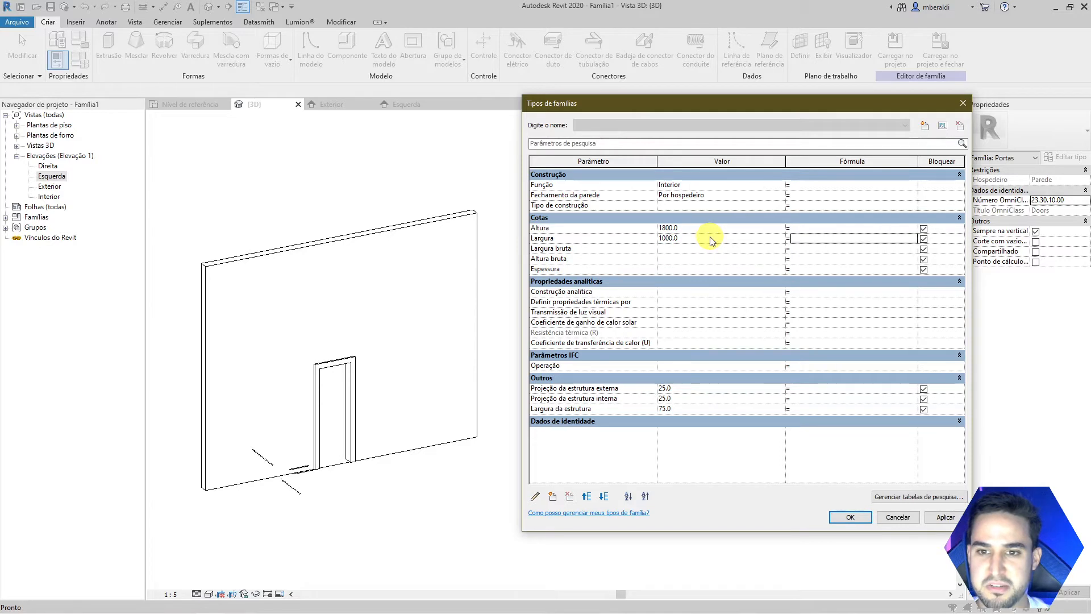
pyautogui.click(699, 228)
pyautogui.write('200')
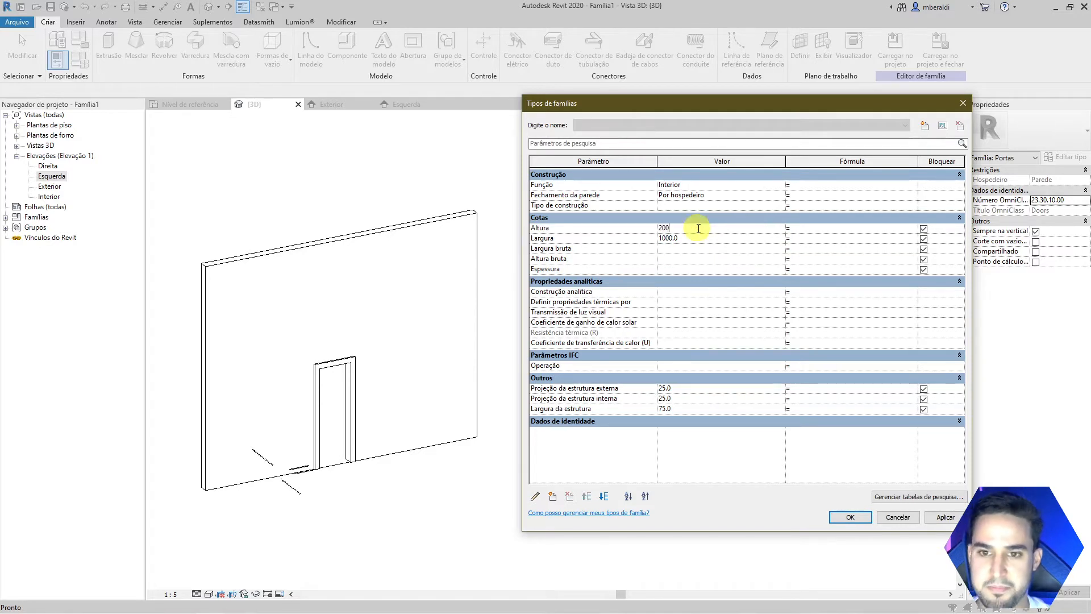
pyautogui.write('0')
pyautogui.press('Tab')
pyautogui.click(956, 519)
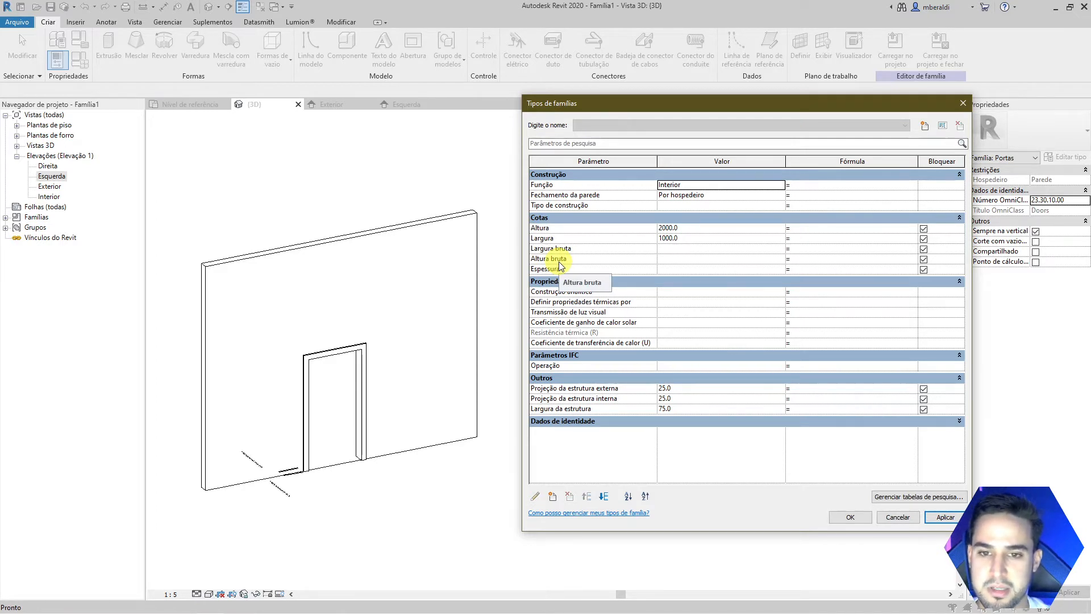
pyautogui.click(851, 517)
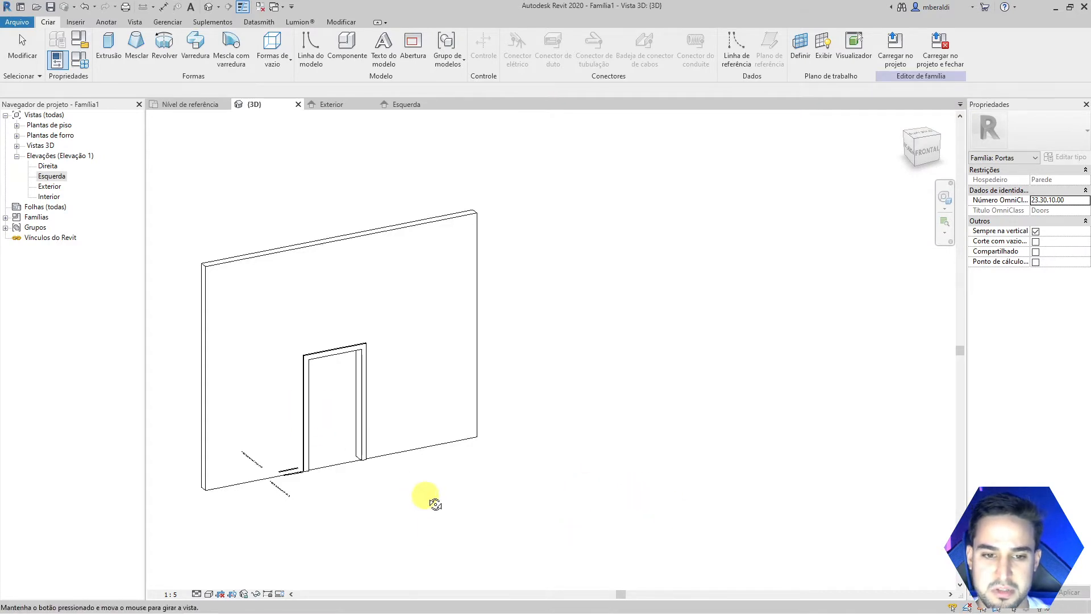
# - In the Nível de referência plan, change the opening width dimension's label from Largura to the Largura bruta parameter
pyautogui.keyDown('shift'); pyautogui.moveTo(434, 504); pyautogui.dragTo(453, 553, button='middle'); pyautogui.keyUp('shift')
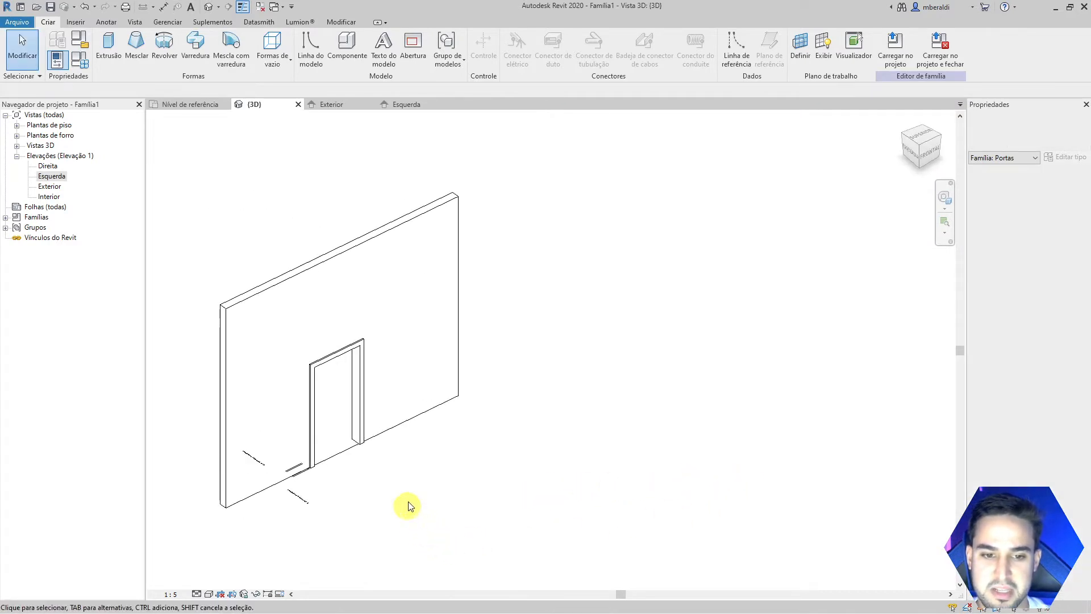
pyautogui.moveTo(467, 482); pyautogui.dragTo(483, 489, button='middle')
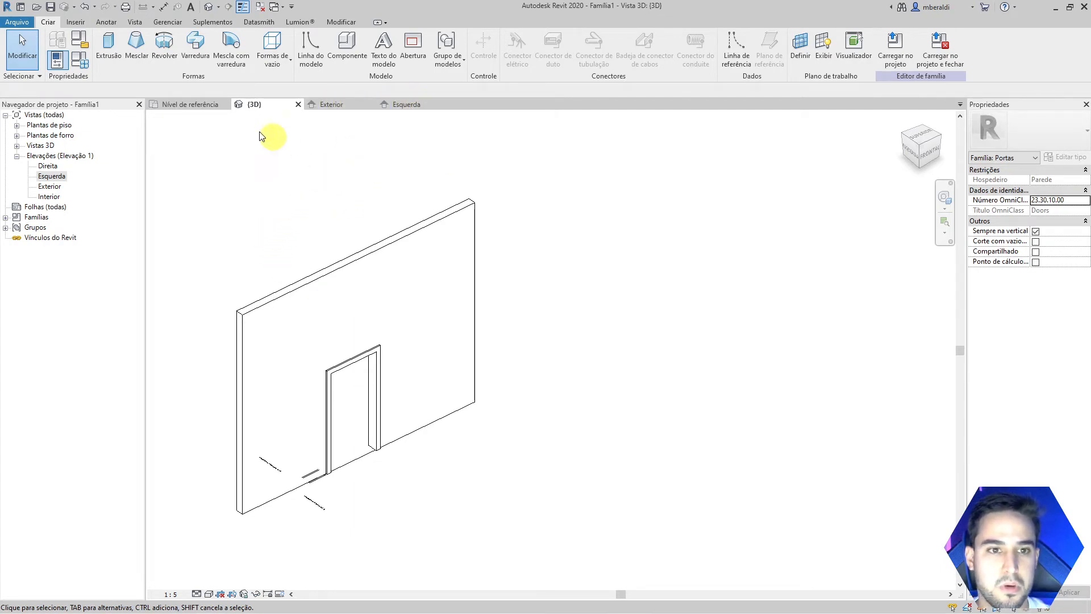
pyautogui.click(180, 107)
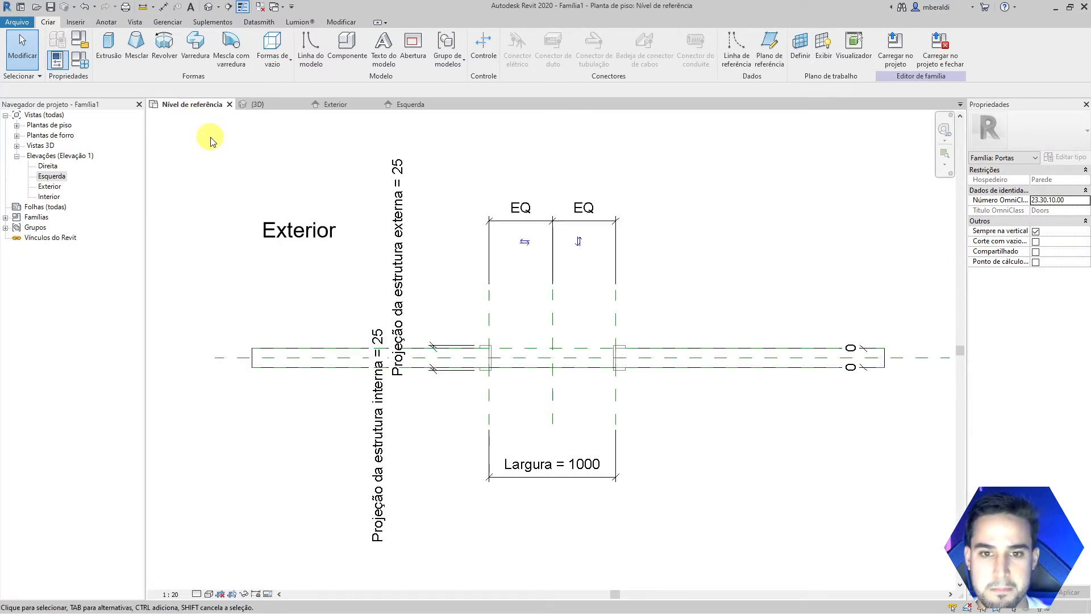
pyautogui.click(534, 474)
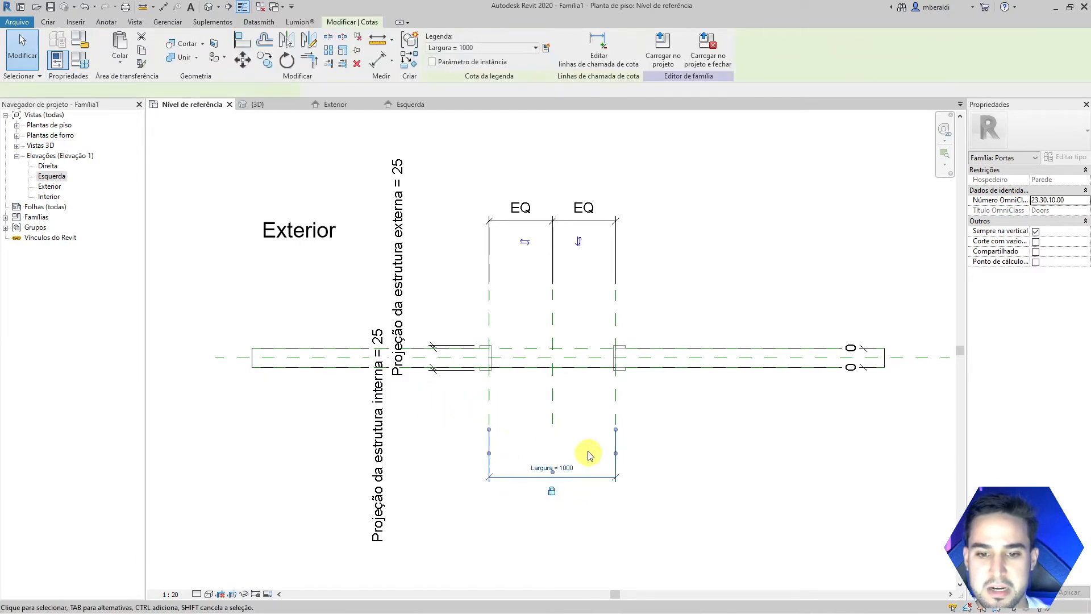
pyautogui.click(481, 48)
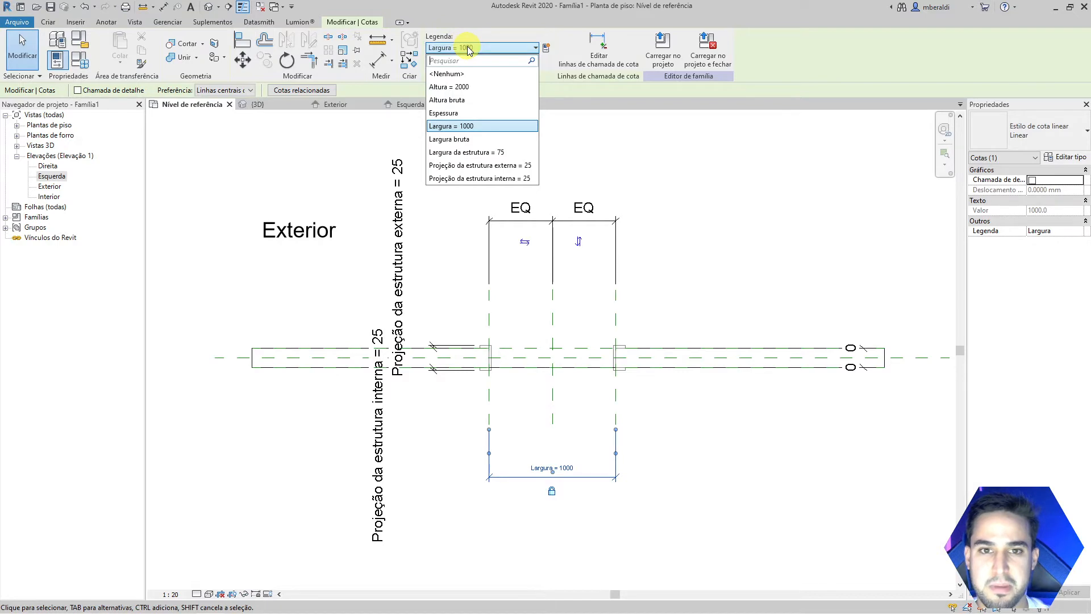
pyautogui.click(465, 142)
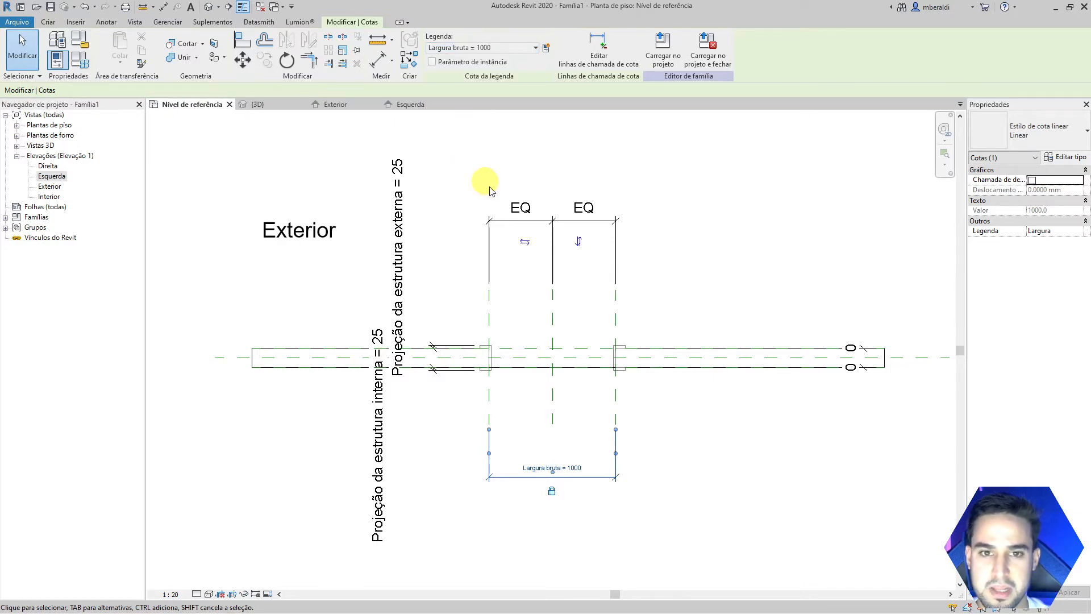
pyautogui.click(704, 520)
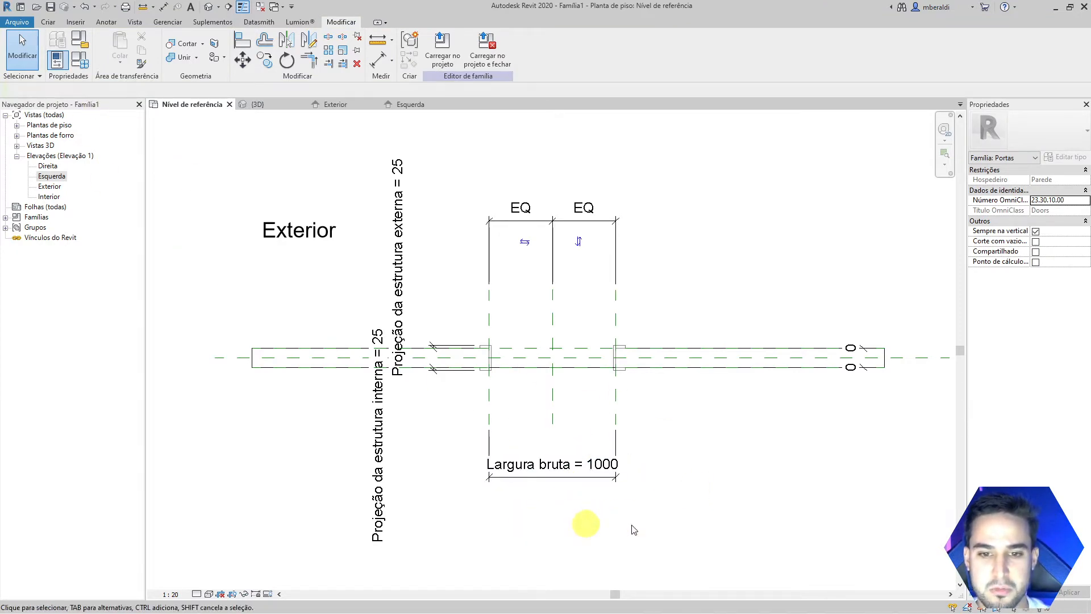
# - Check the Largura bruta parameter against Largura in the family types and close them without changing anything
pyautogui.click(82, 67)
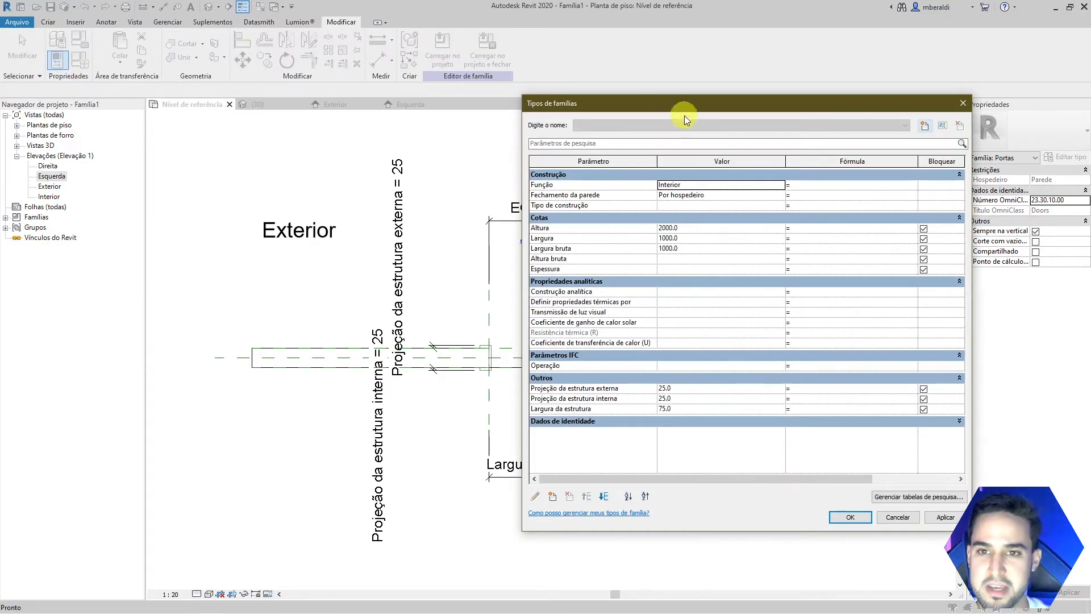
pyautogui.moveTo(684, 114); pyautogui.dragTo(819, 94)
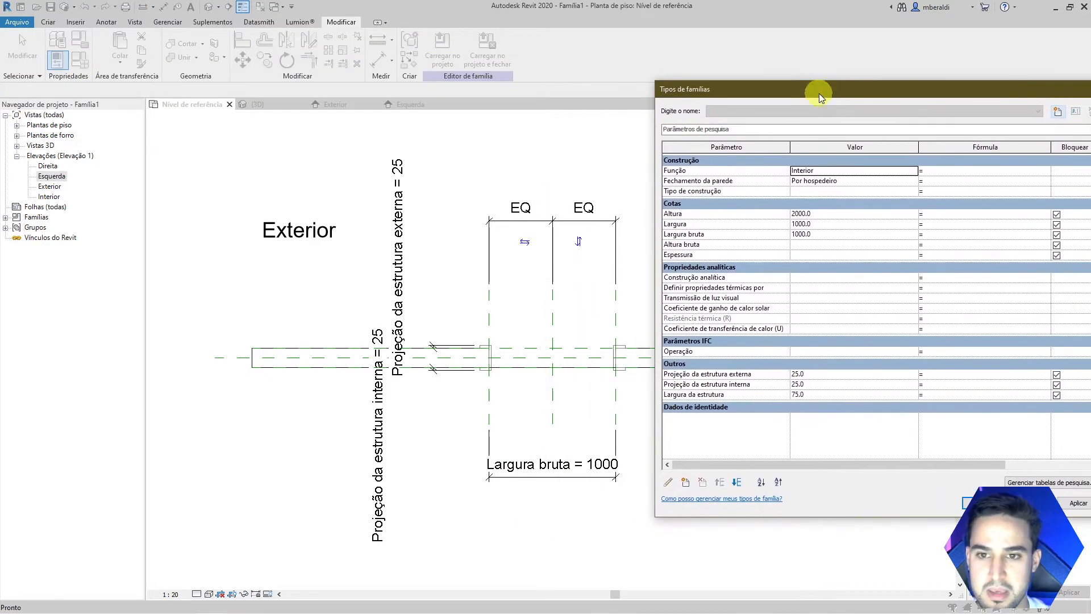
pyautogui.click(807, 234)
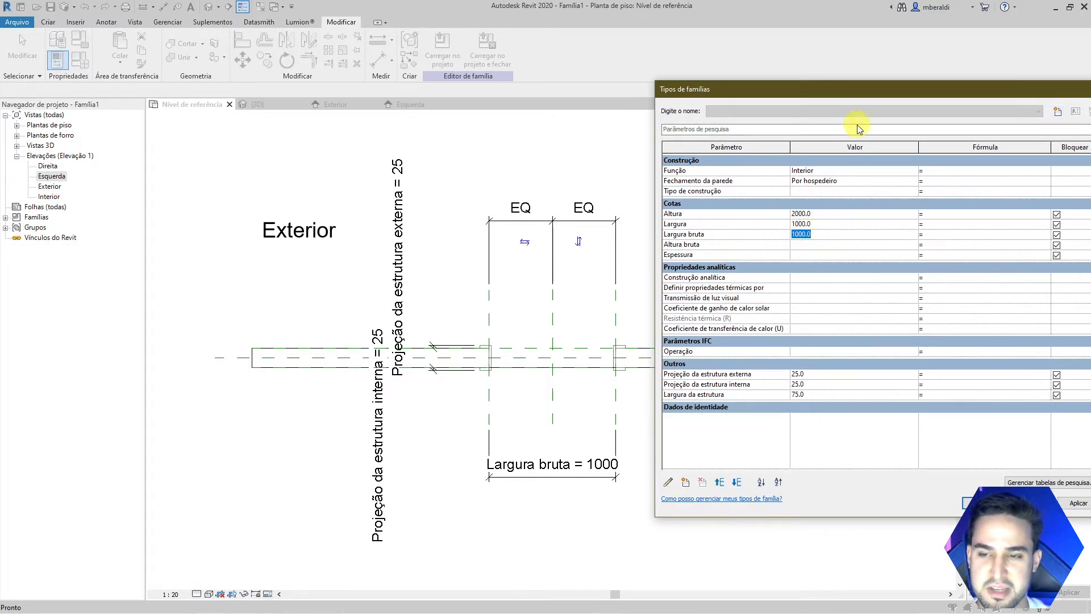
pyautogui.doubleClick(895, 88)
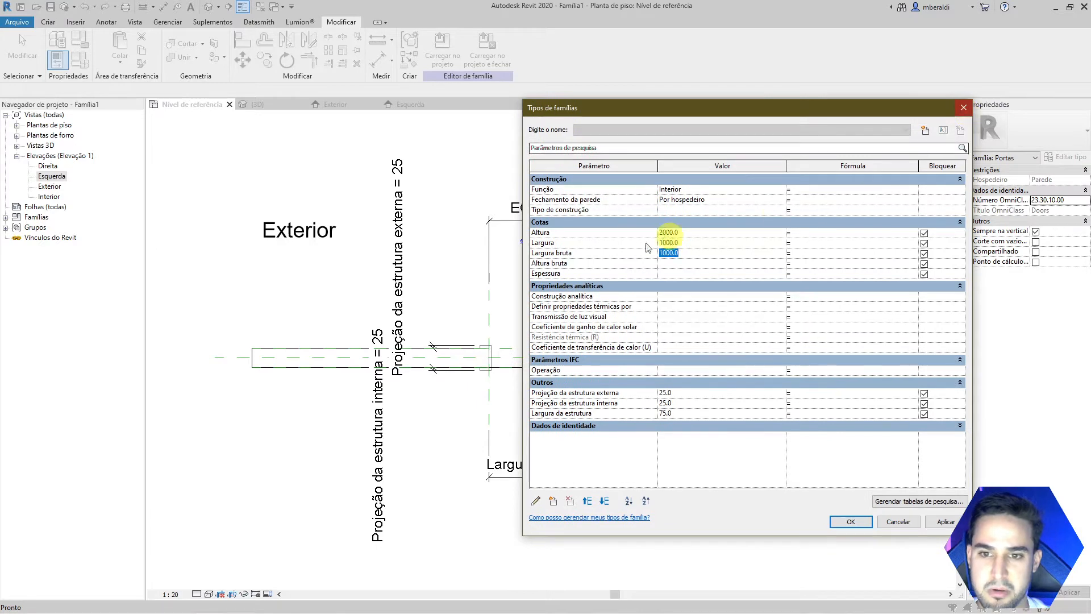
pyautogui.click(964, 108)
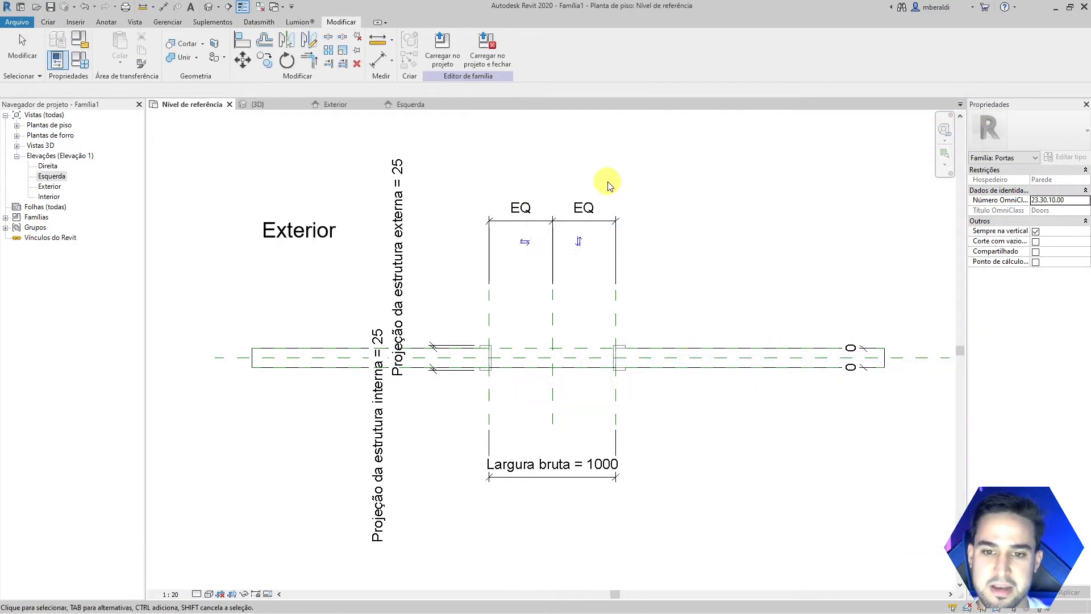
# - In the Exterior elevation, change the opening height dimension's label from Altura to the Altura bruta parameter
pyautogui.click(343, 108)
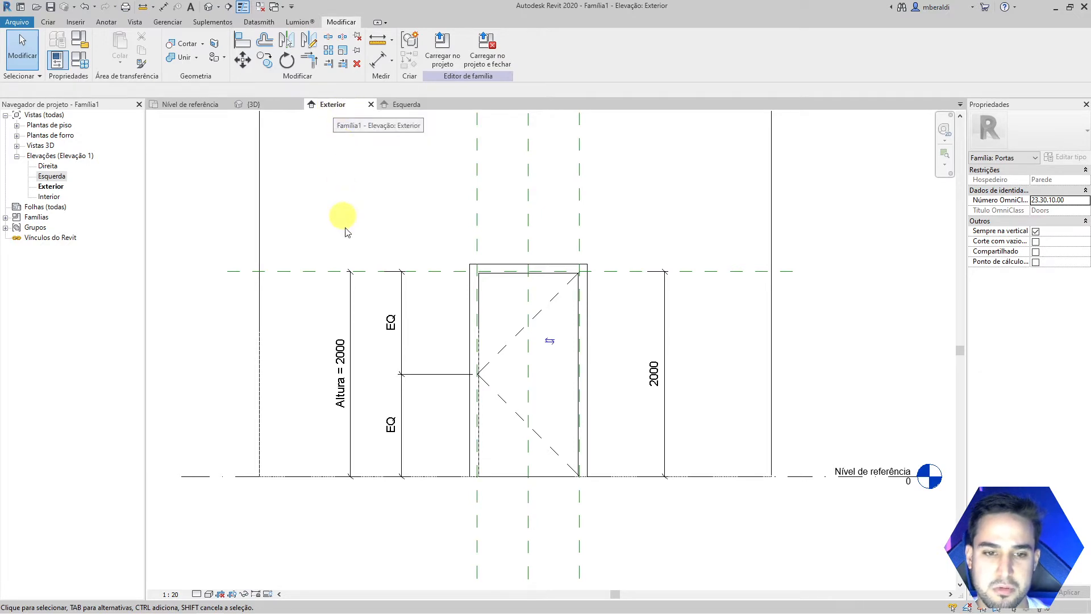
pyautogui.click(351, 316)
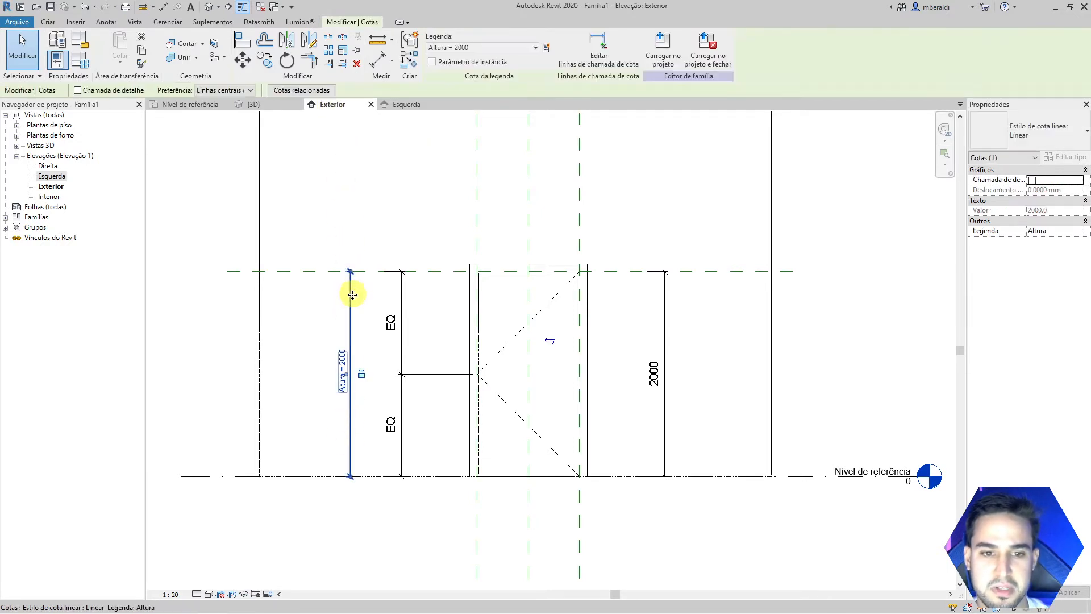
pyautogui.click(499, 46)
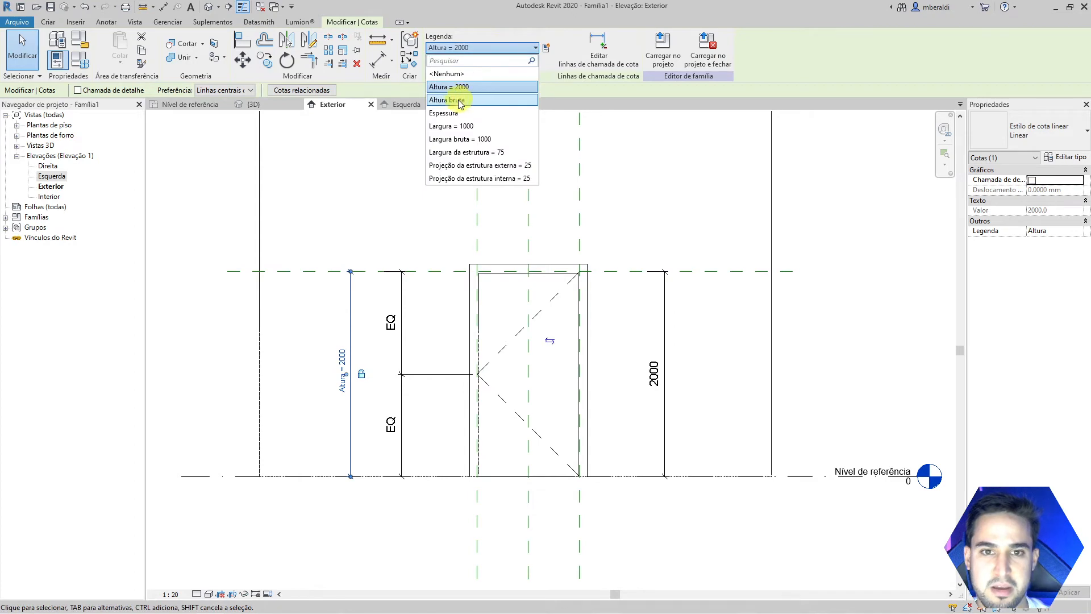
pyautogui.click(488, 100)
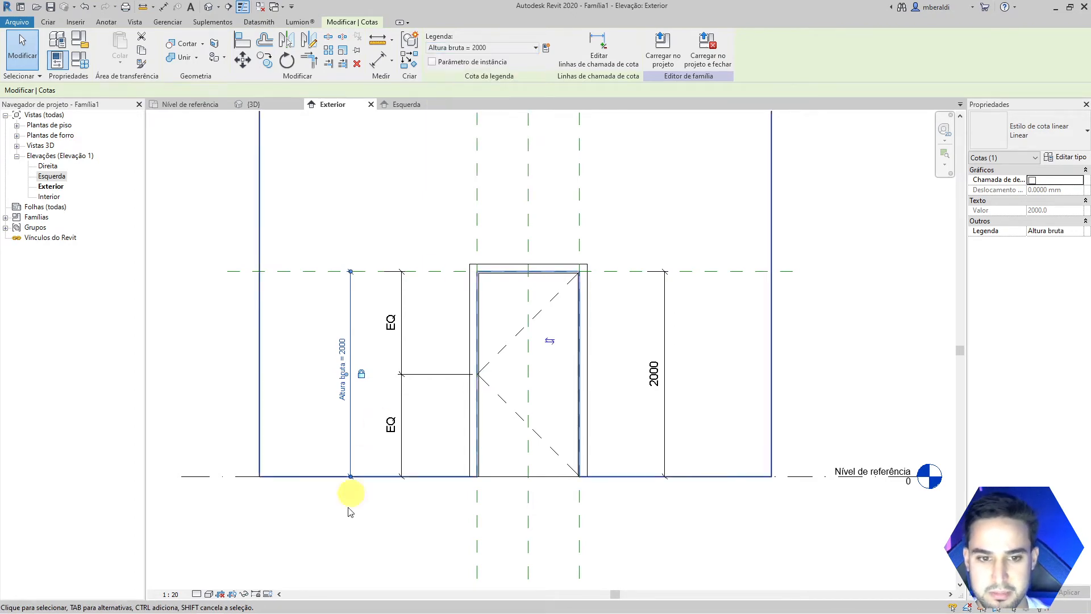
pyautogui.click(362, 549)
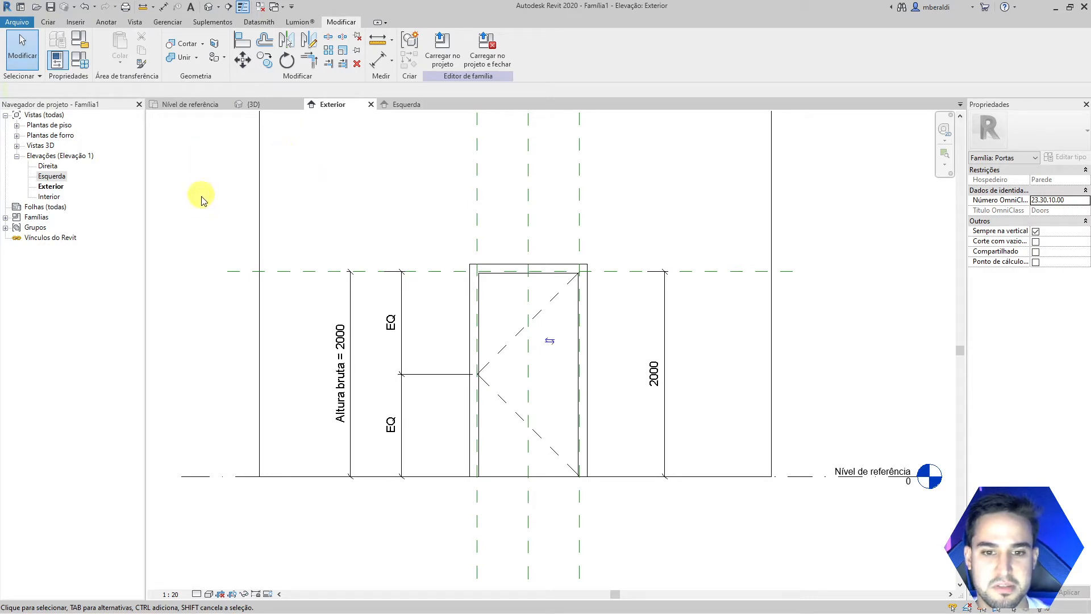
pyautogui.scroll(1, 552, 392)
pyautogui.scroll(1, 553, 392)
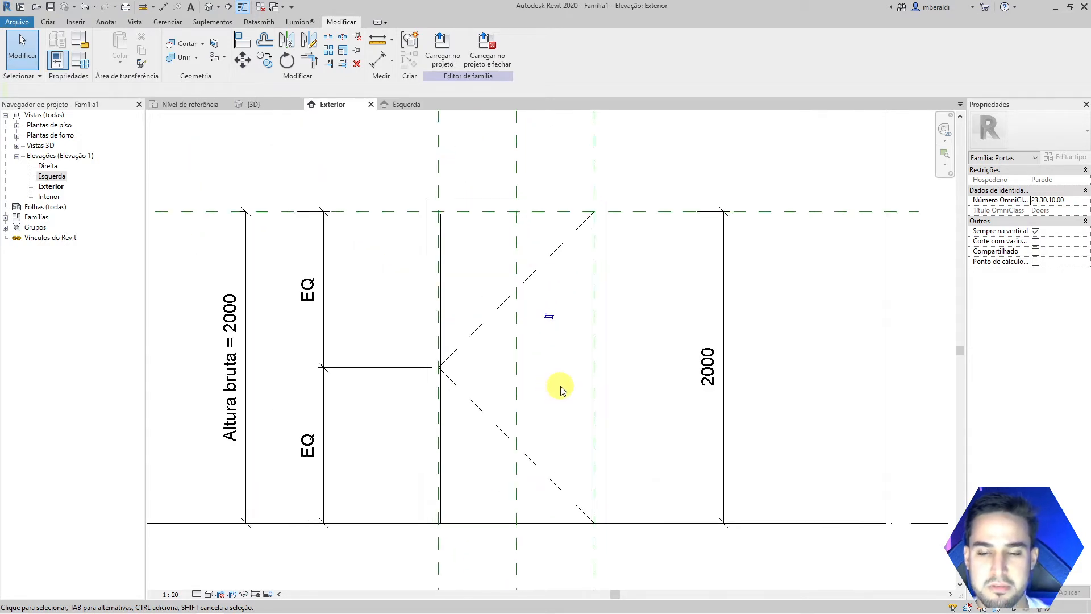
pyautogui.scroll(1, 560, 390)
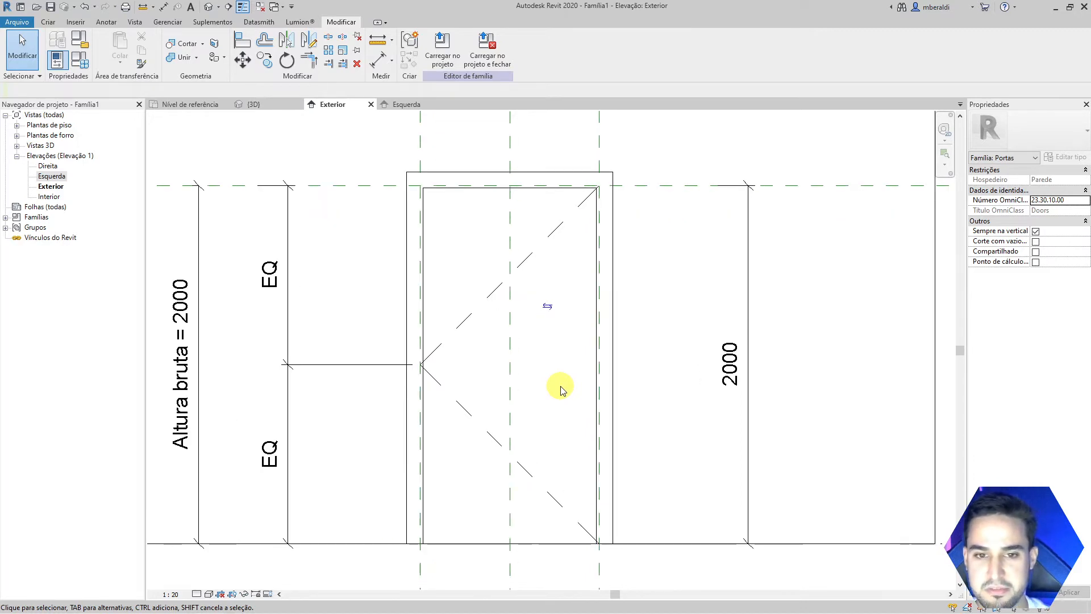
pyautogui.moveTo(561, 390); pyautogui.dragTo(529, 377, button='middle')
pyautogui.scroll(1, 514, 373)
pyautogui.click(49, 23)
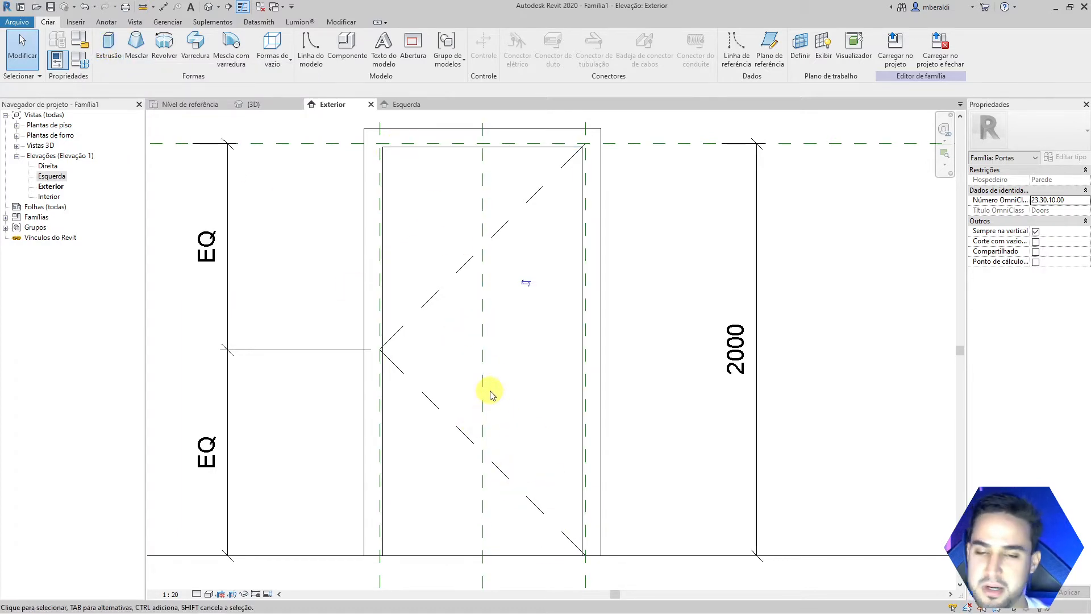
pyautogui.scroll(-2, 524, 335)
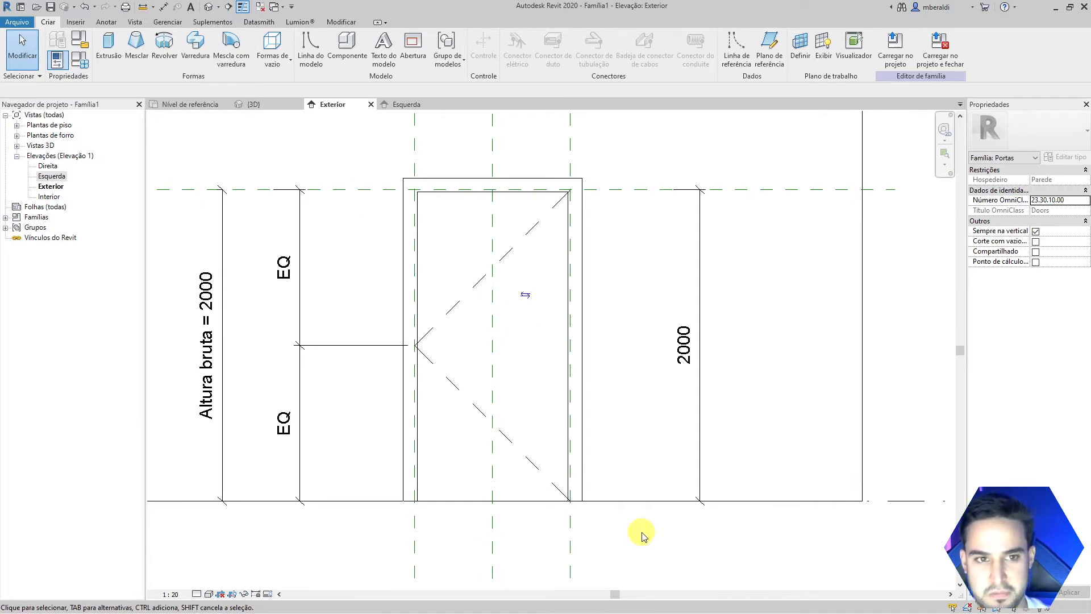
# - In the Nível de referência plan, draw a vertical reference plane along the inner face of the right jamb, extending past the interior wall face
pyautogui.click(184, 107)
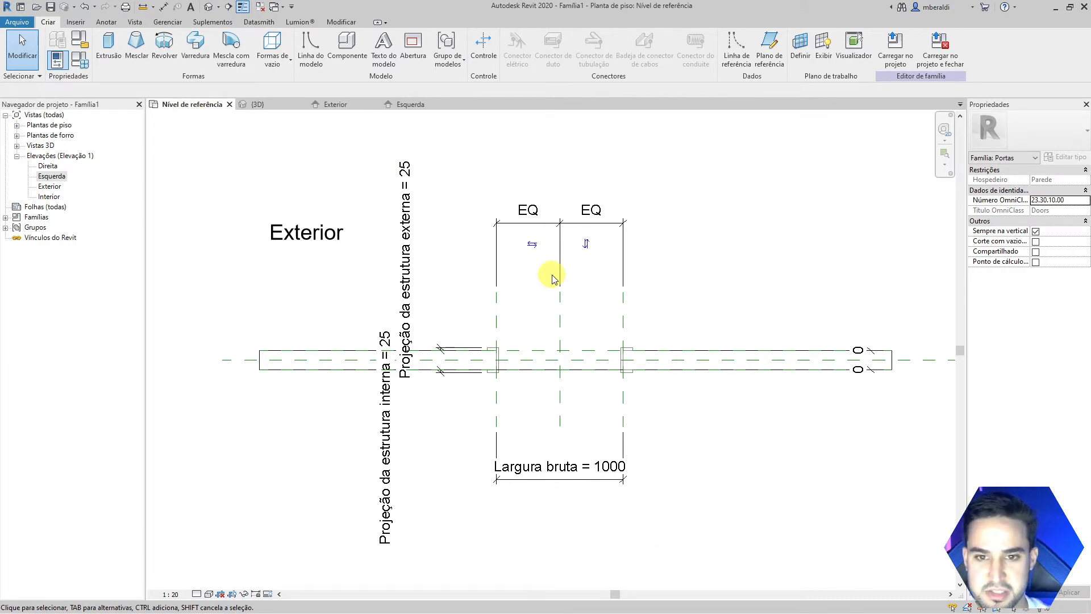
pyautogui.scroll(2, 585, 419)
pyautogui.scroll(-1, 586, 421)
pyautogui.scroll(-1, 585, 420)
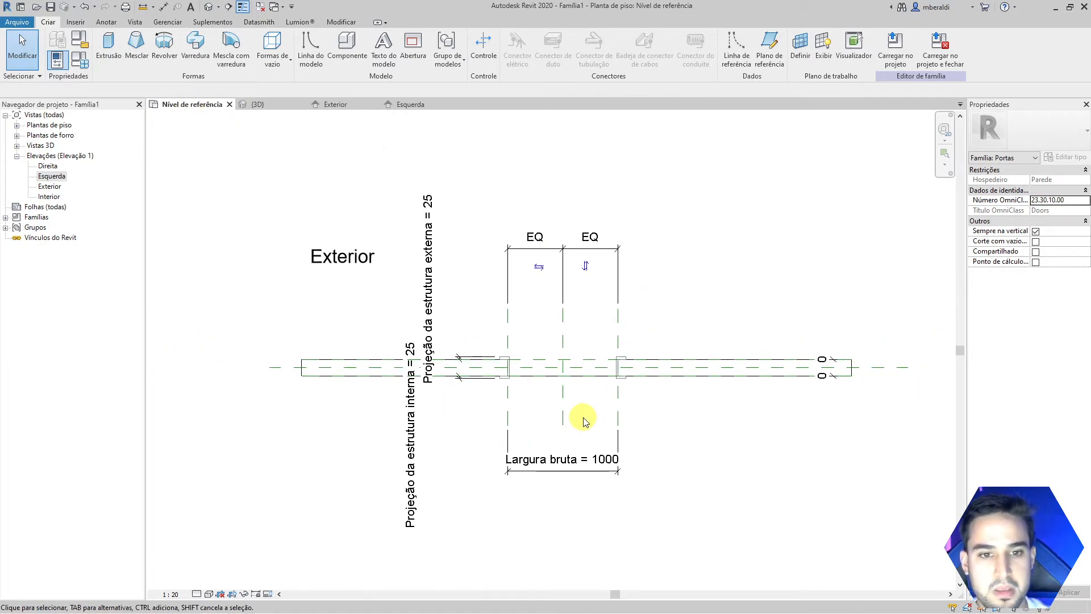
pyautogui.scroll(1, 596, 420)
pyautogui.scroll(2, 597, 421)
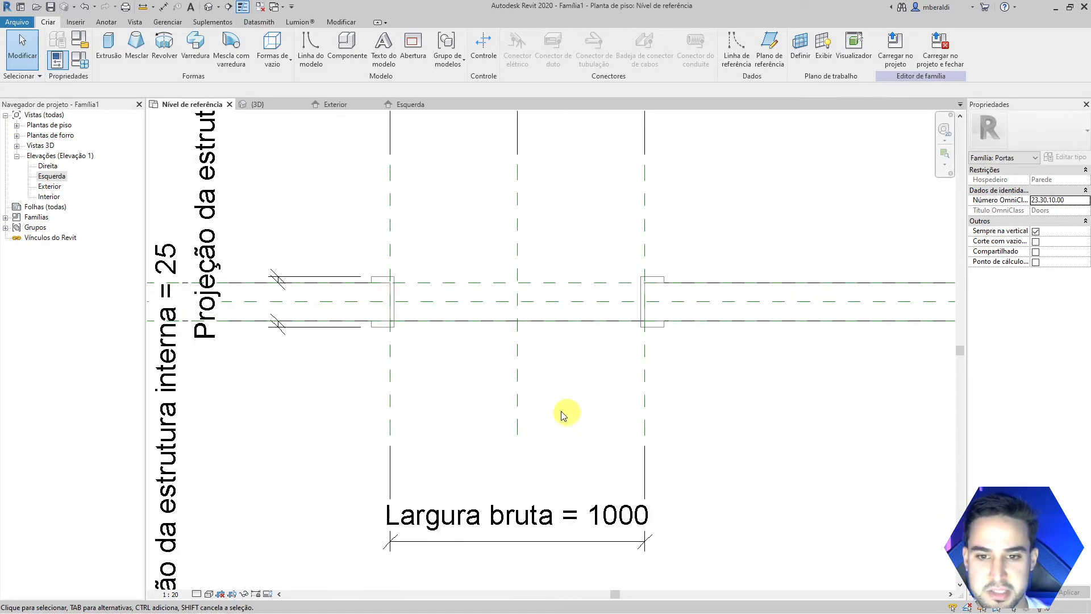
pyautogui.moveTo(556, 385); pyautogui.dragTo(585, 387, button='middle')
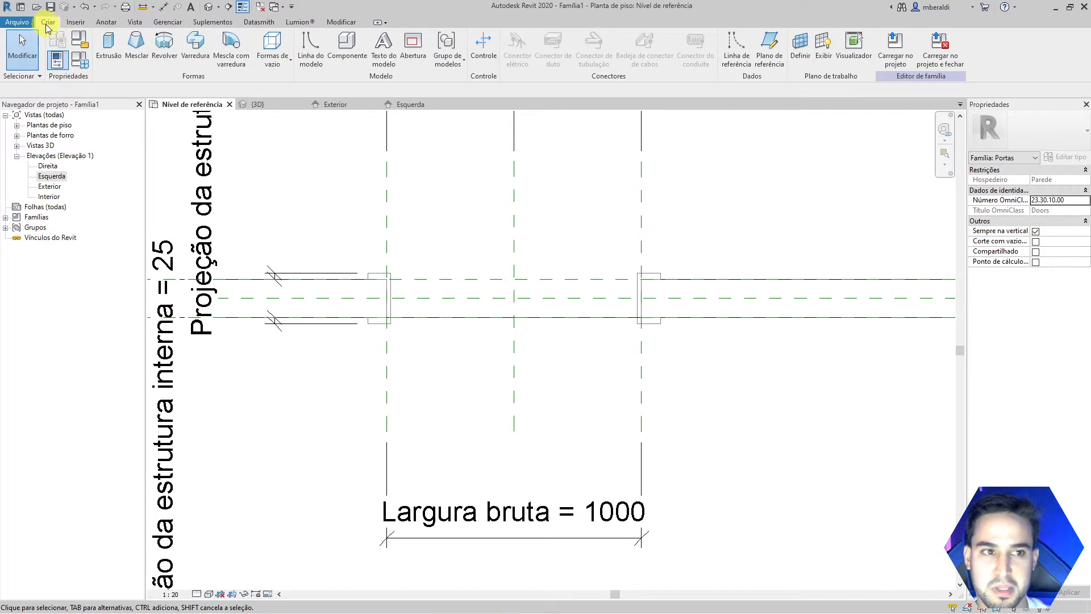
pyautogui.click(776, 61)
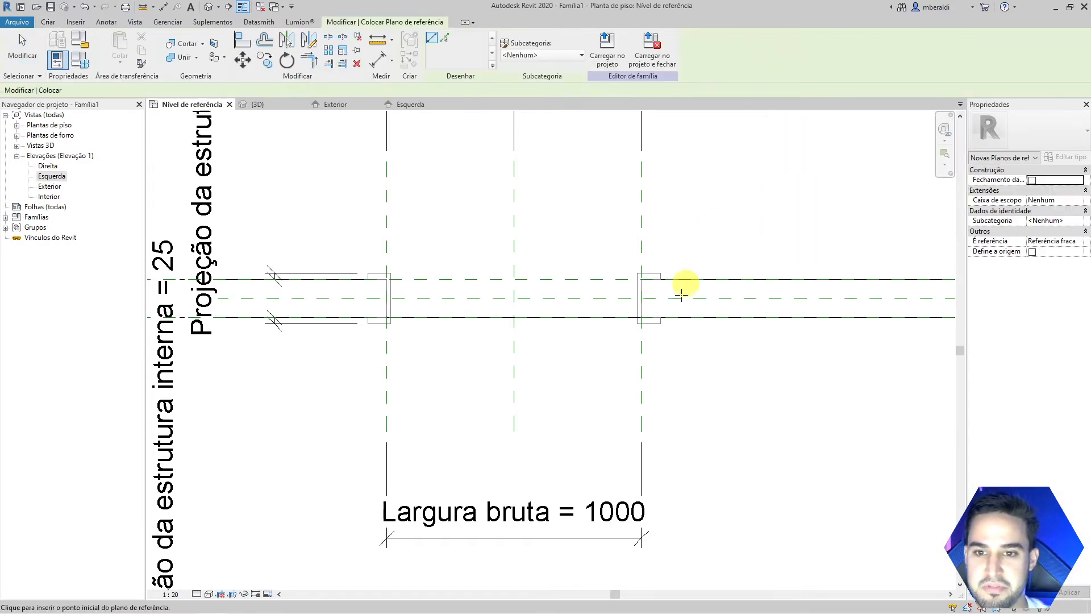
pyautogui.scroll(3, 687, 282)
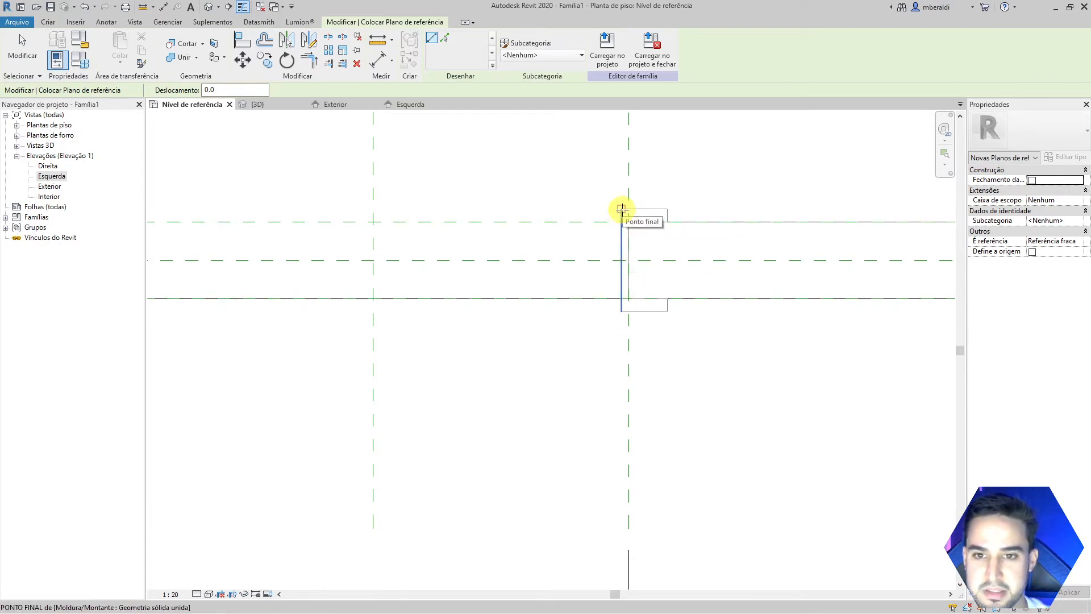
pyautogui.click(622, 209)
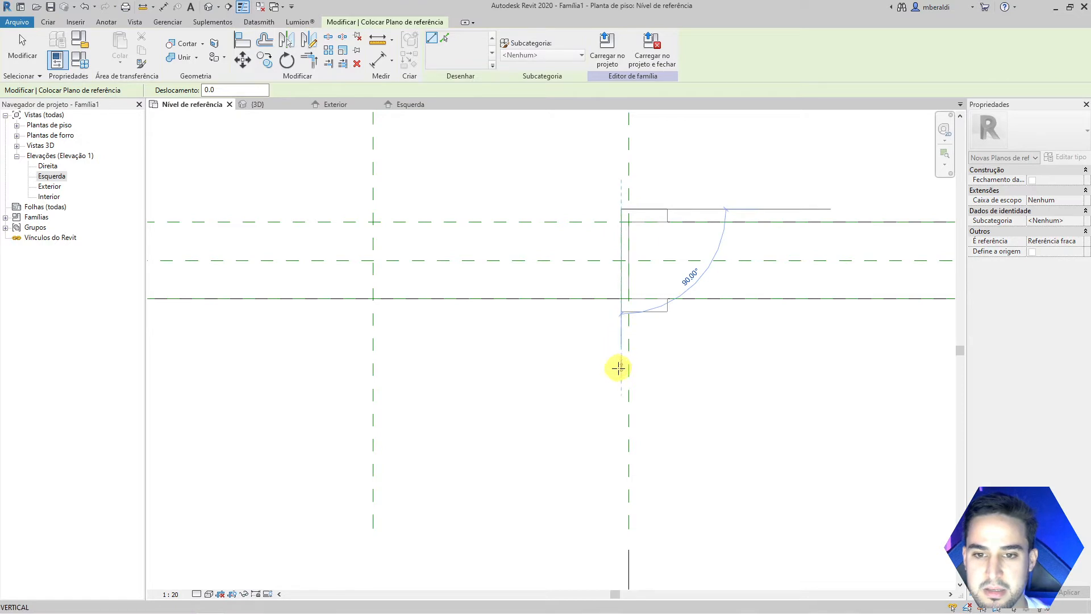
pyautogui.click(618, 393)
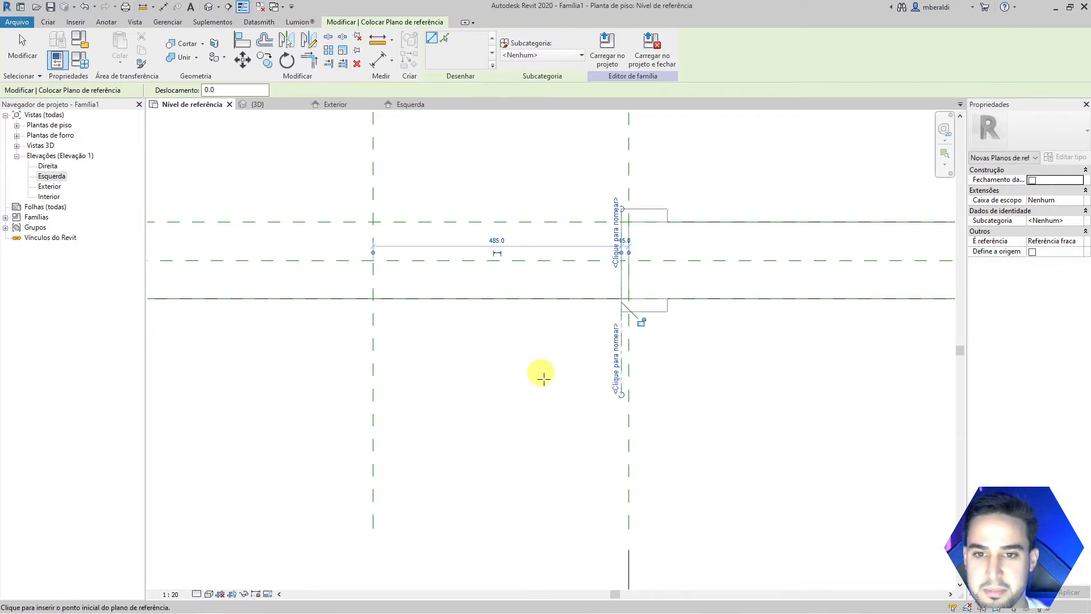
# - Name the new reference plane "Eixo de abertura" and finish placing reference planes
pyautogui.click(611, 368)
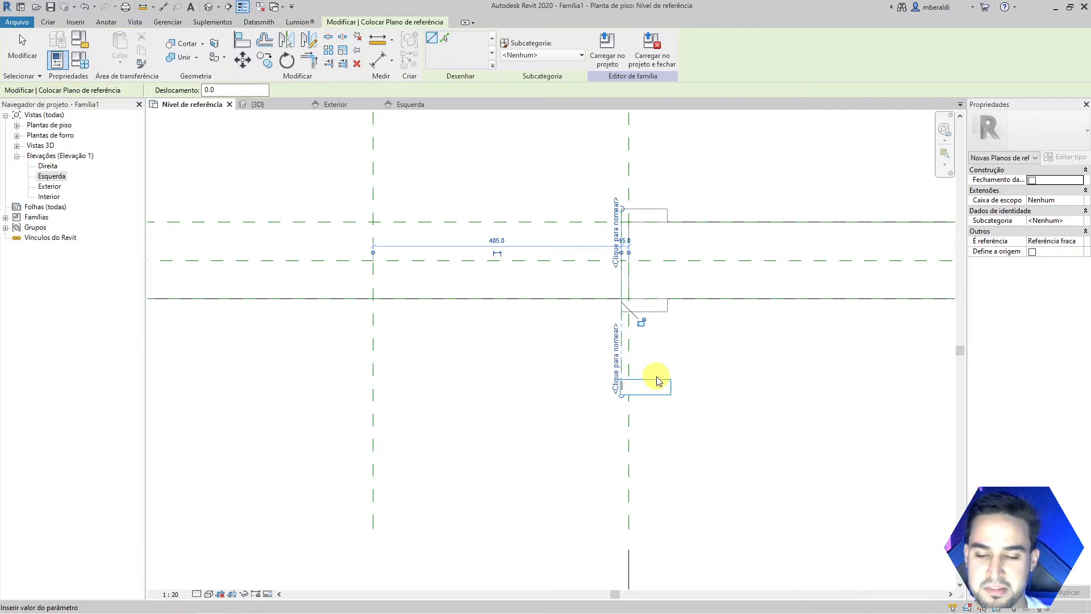
pyautogui.write('Eixo ')
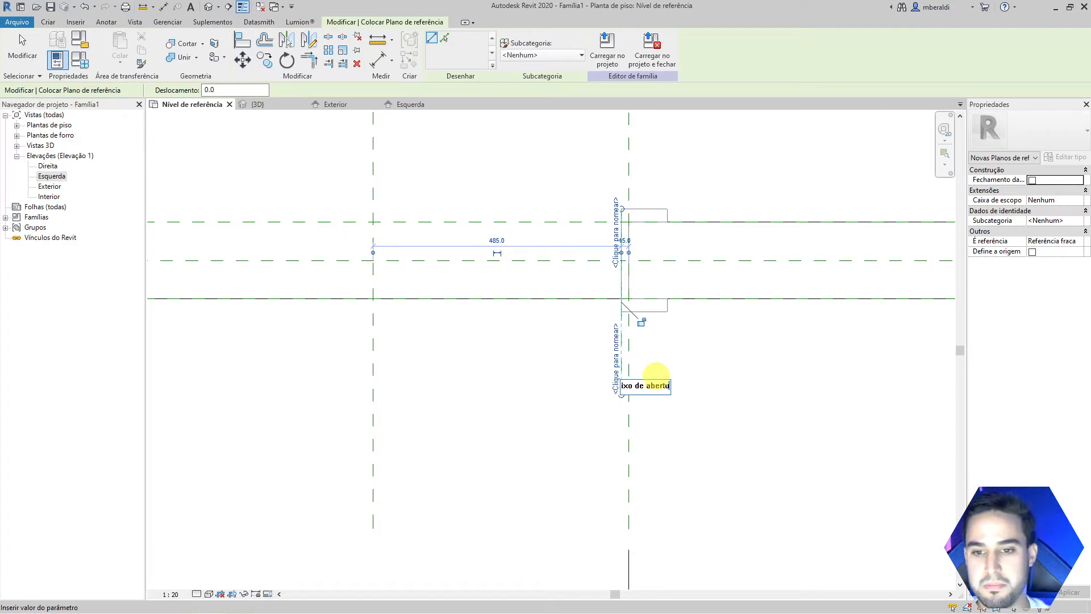
pyautogui.write('de abertura')
pyautogui.press('Return')
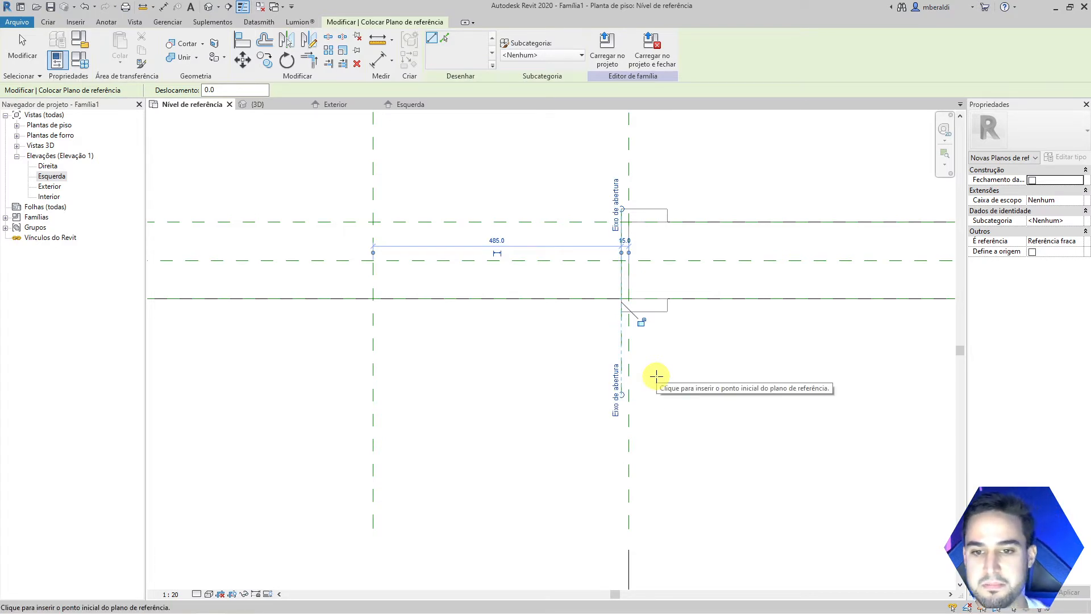
pyautogui.press('Escape')
pyautogui.press('Escape')
# - Shift the Eixo de abertura plane along its own direction so it extends beyond both the exterior and interior sides of the frame
pyautogui.click(621, 363)
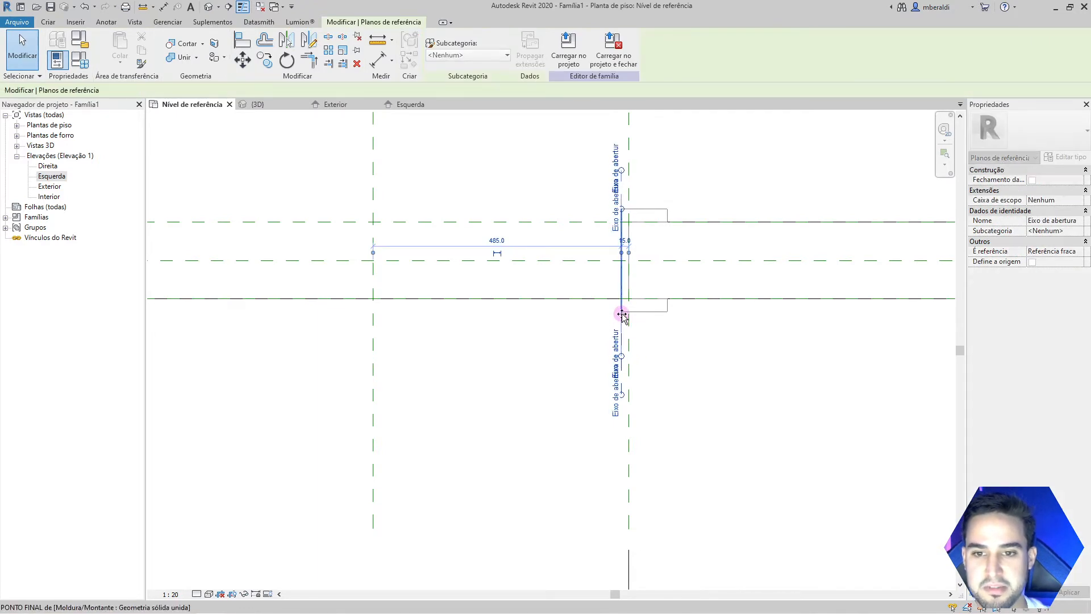
pyautogui.click(675, 348)
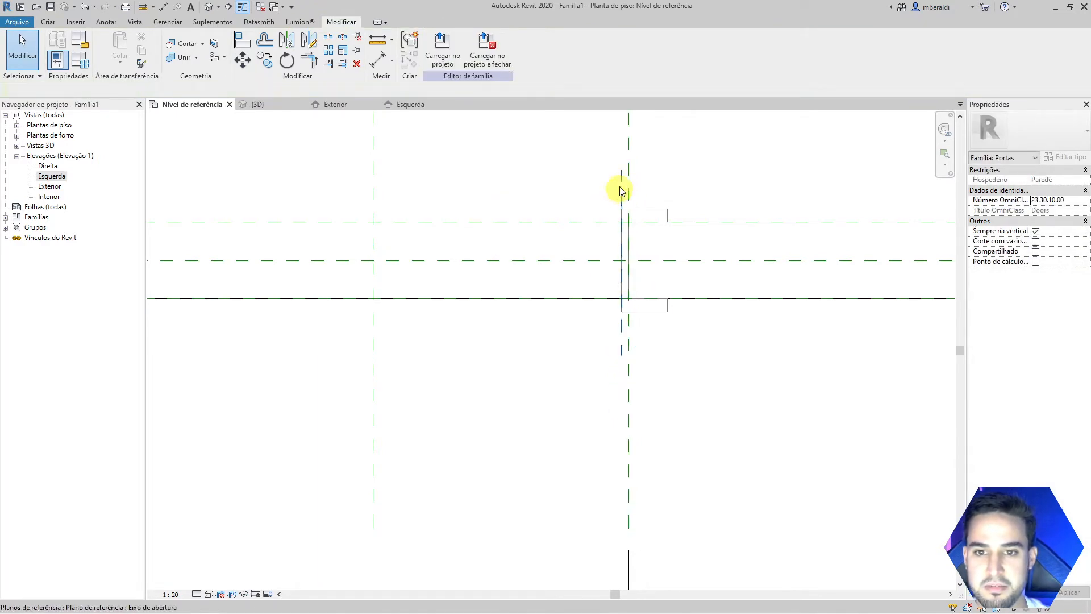
pyautogui.scroll(-2, 799, 392)
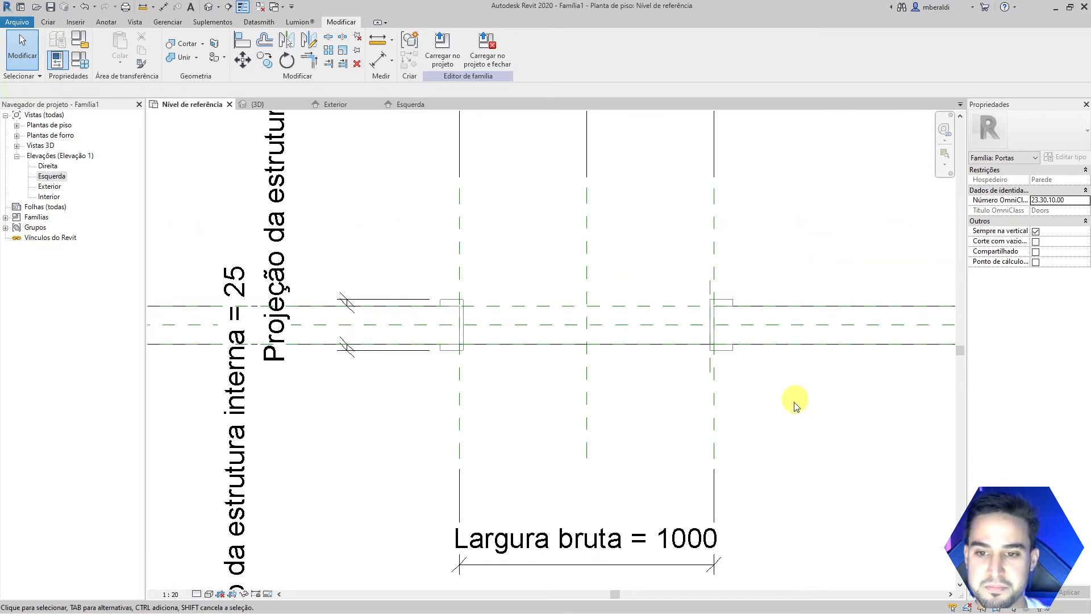
pyautogui.scroll(1, 756, 406)
pyautogui.scroll(1, 708, 372)
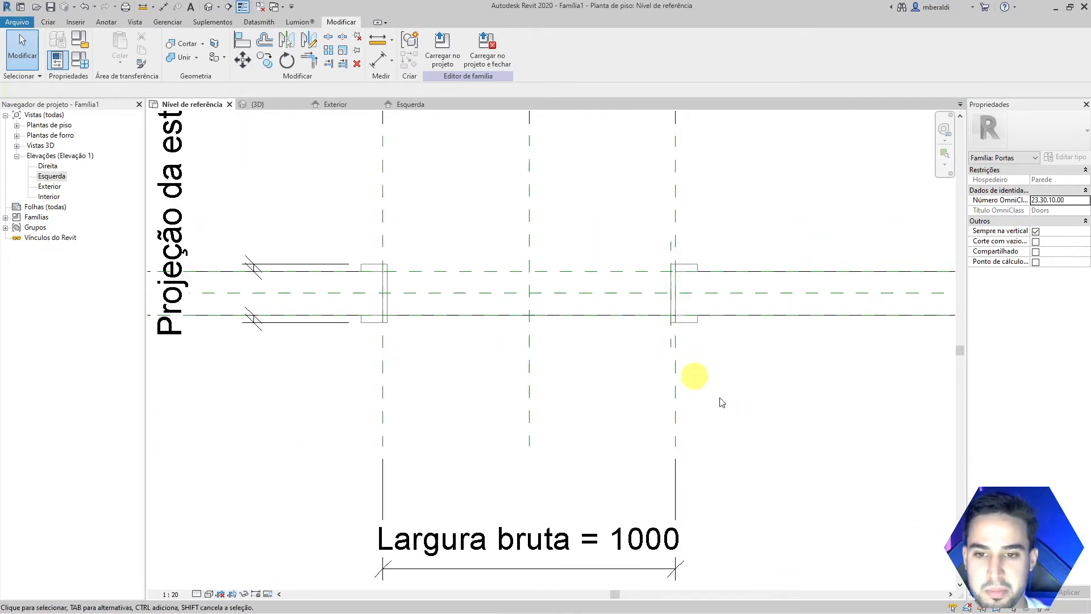
pyautogui.moveTo(757, 428); pyautogui.dragTo(779, 414, button='middle')
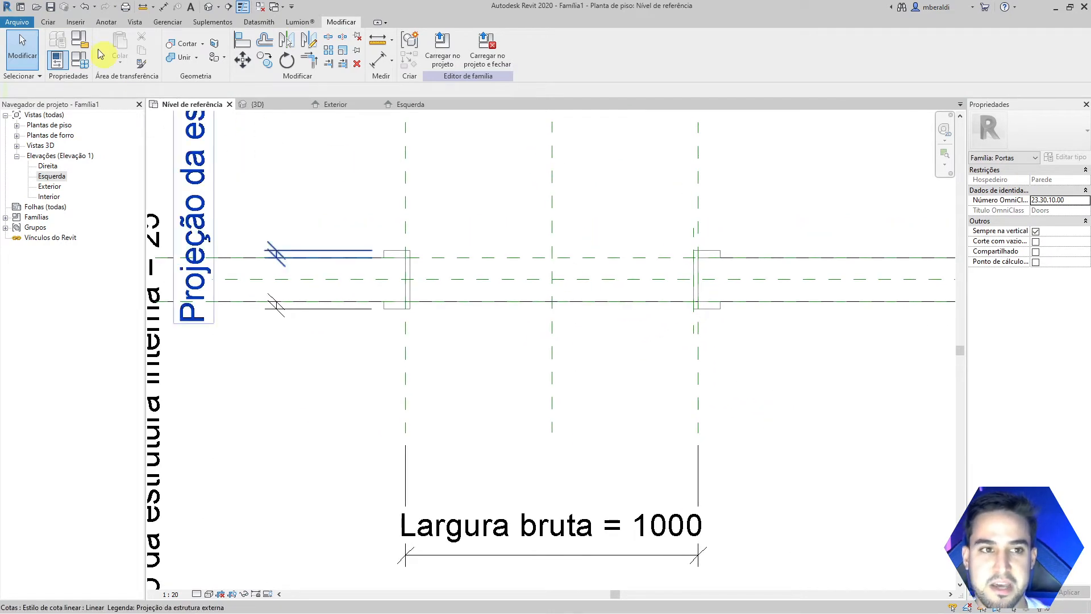
# - Measure the clear width between the inner faces of the two jambs
pyautogui.click(54, 23)
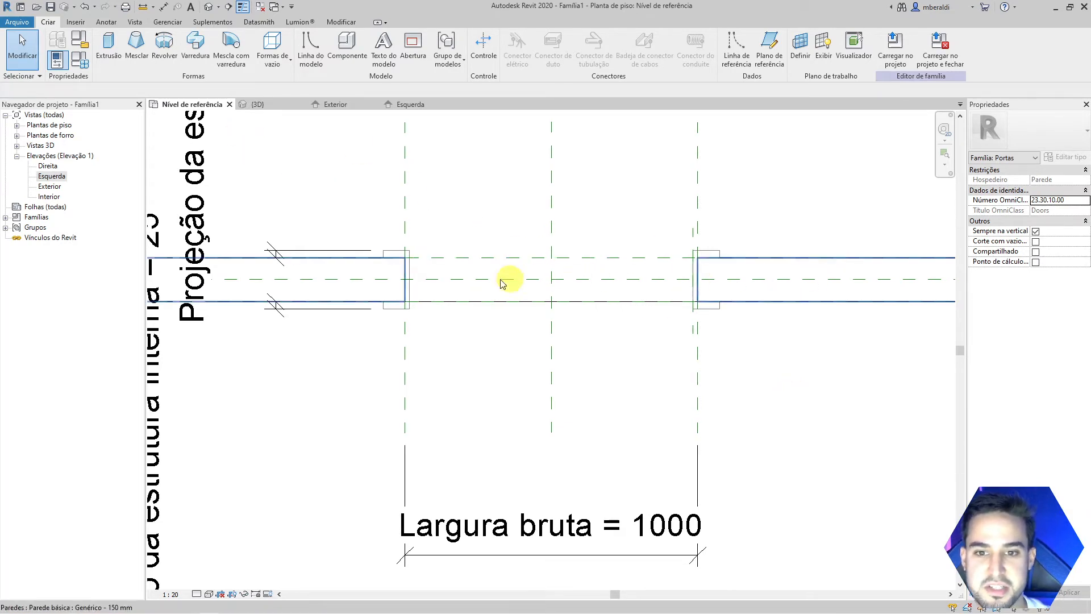
pyautogui.click(143, 11)
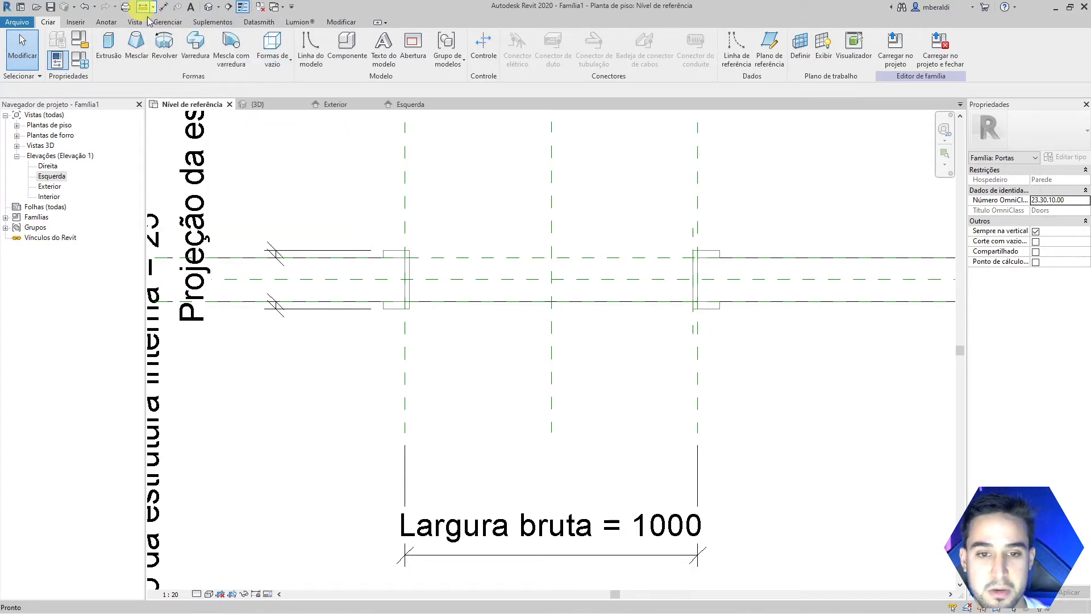
pyautogui.click(410, 278)
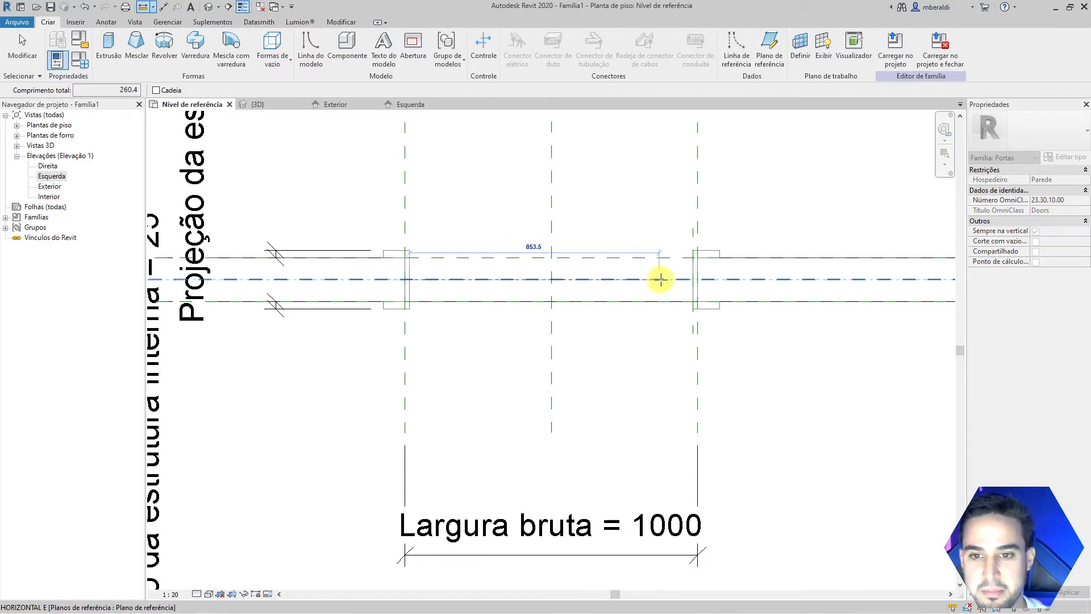
pyautogui.click(690, 279)
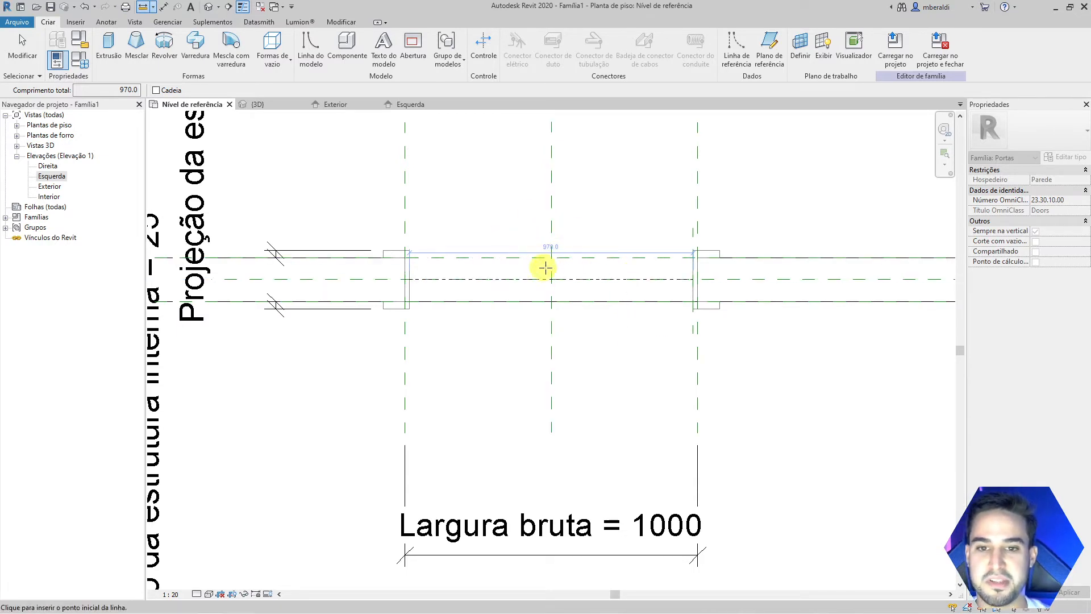
pyautogui.press('Escape')
pyautogui.press('Escape')
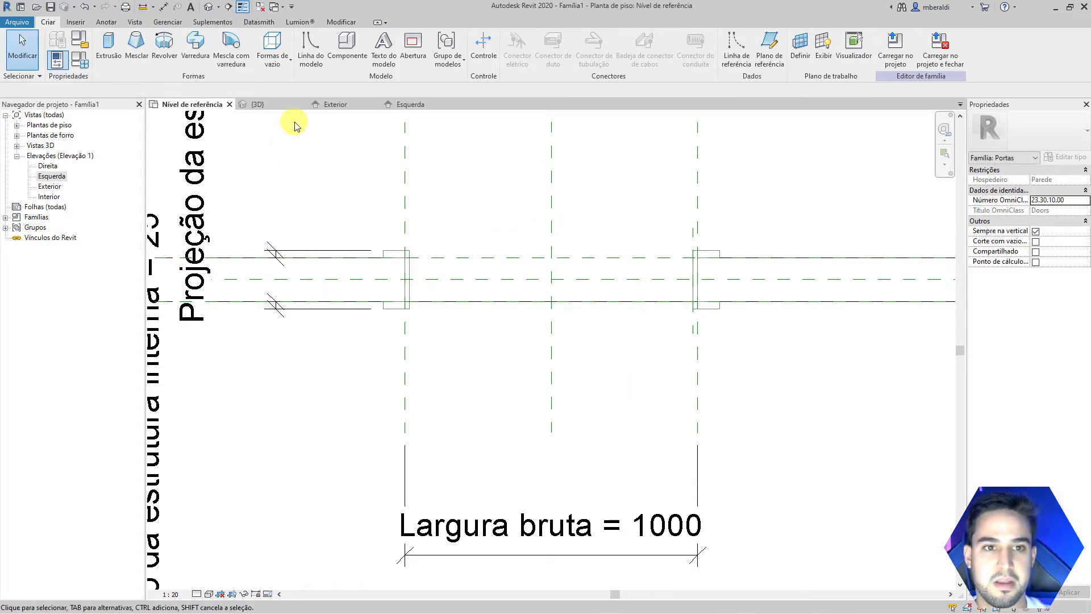
# - Draw a 970 mm diagonal reference line at about 36° from where Eixo de abertura meets the interior wall face, down into the interior side
pyautogui.click(740, 56)
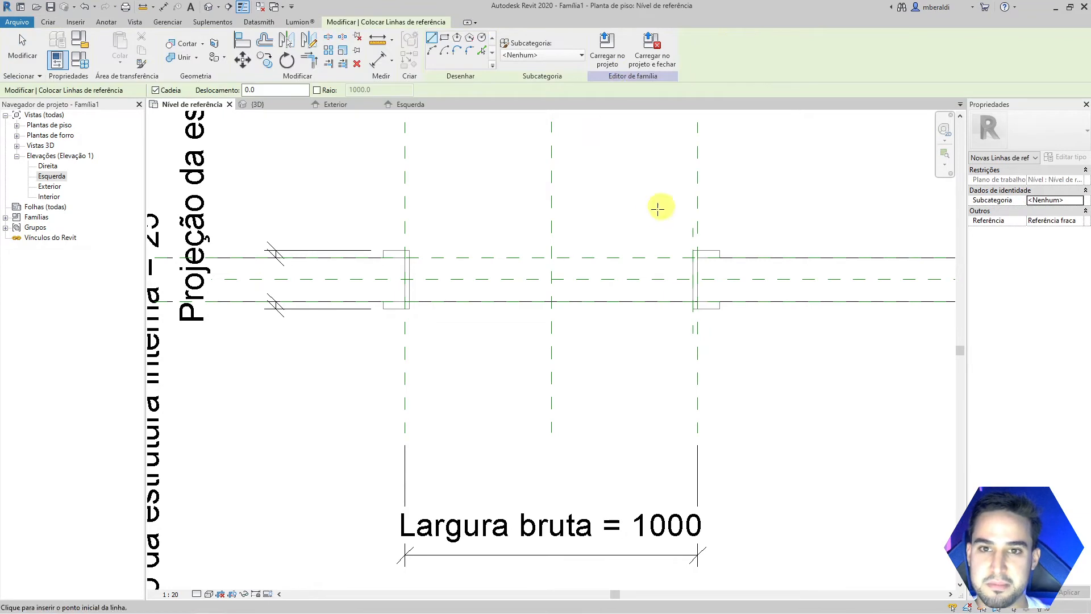
pyautogui.scroll(5, 612, 359)
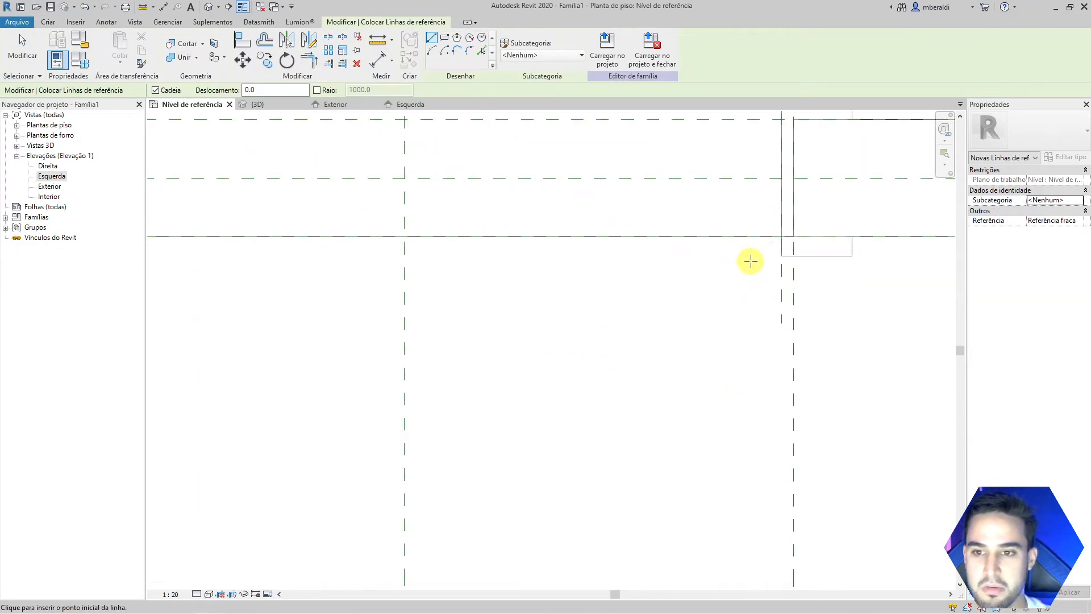
pyautogui.click(781, 237)
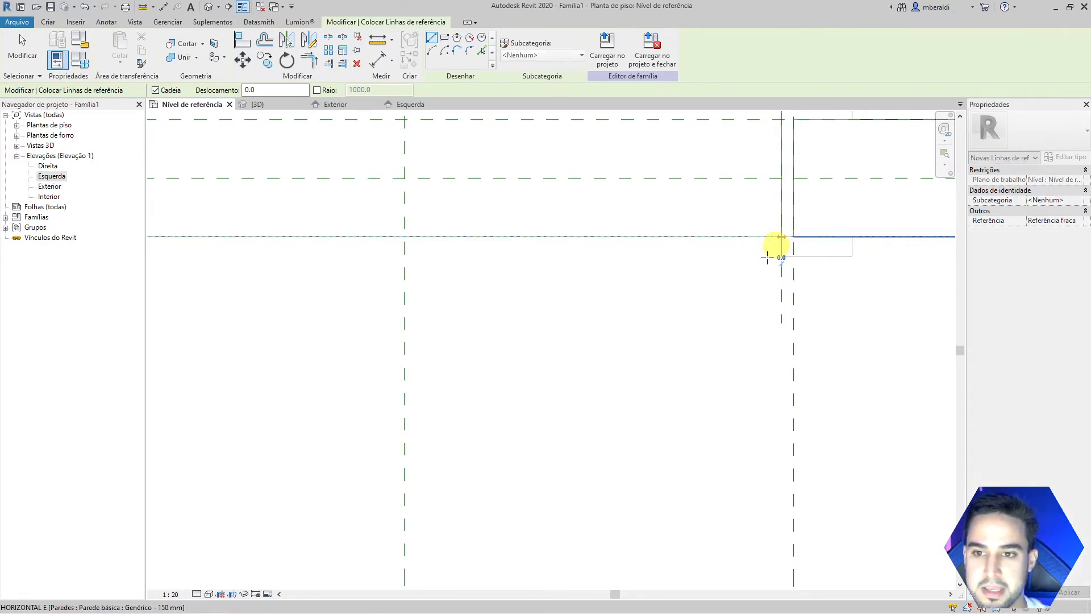
pyautogui.scroll(-1, 732, 295)
pyautogui.scroll(-2, 710, 310)
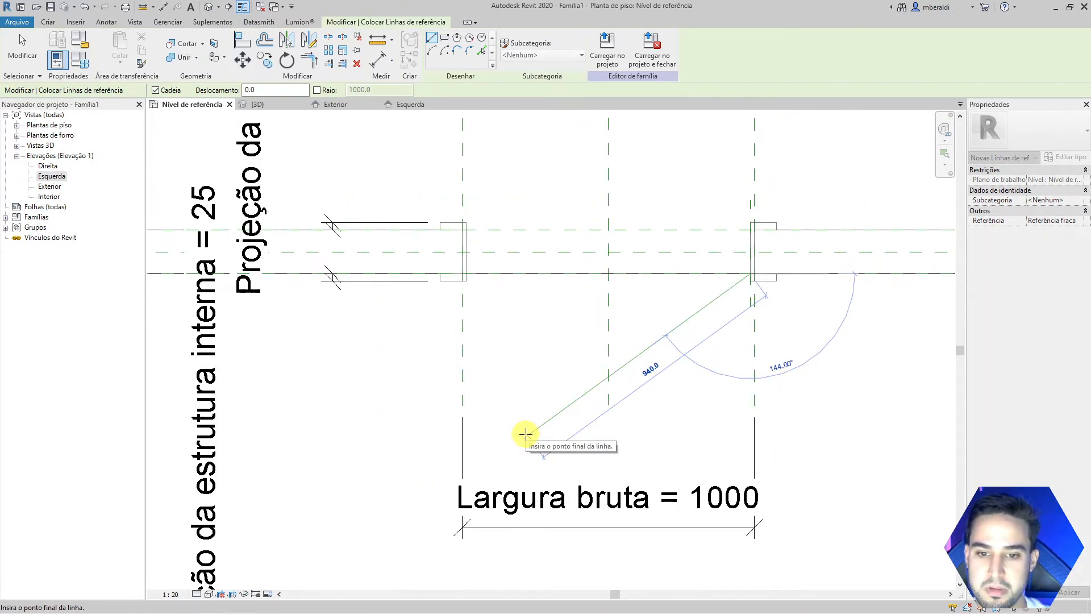
pyautogui.scroll(-1, 524, 433)
pyautogui.write('970')
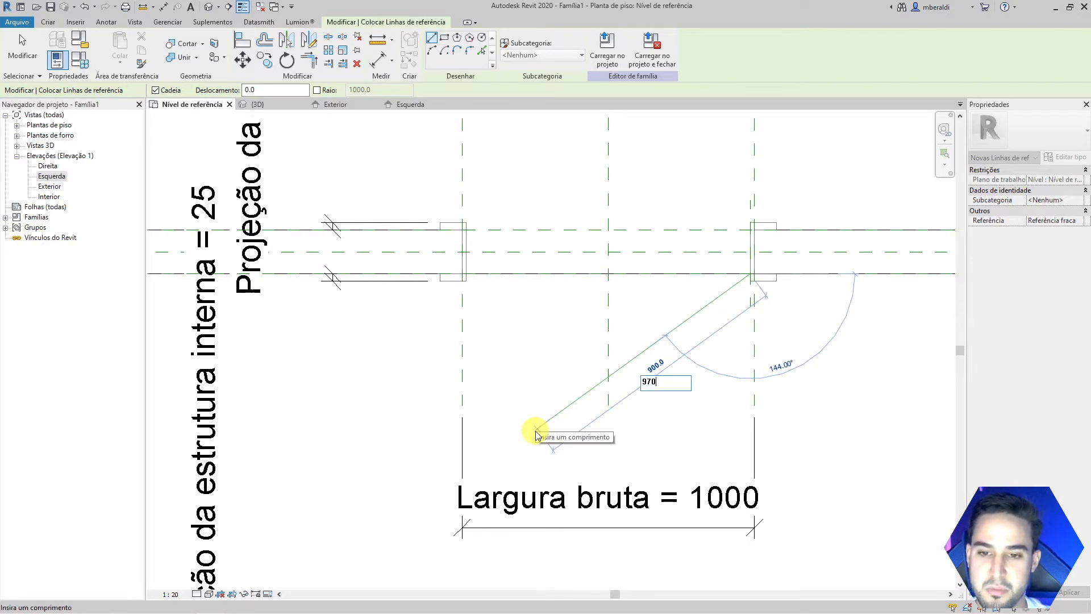
pyautogui.press('Return')
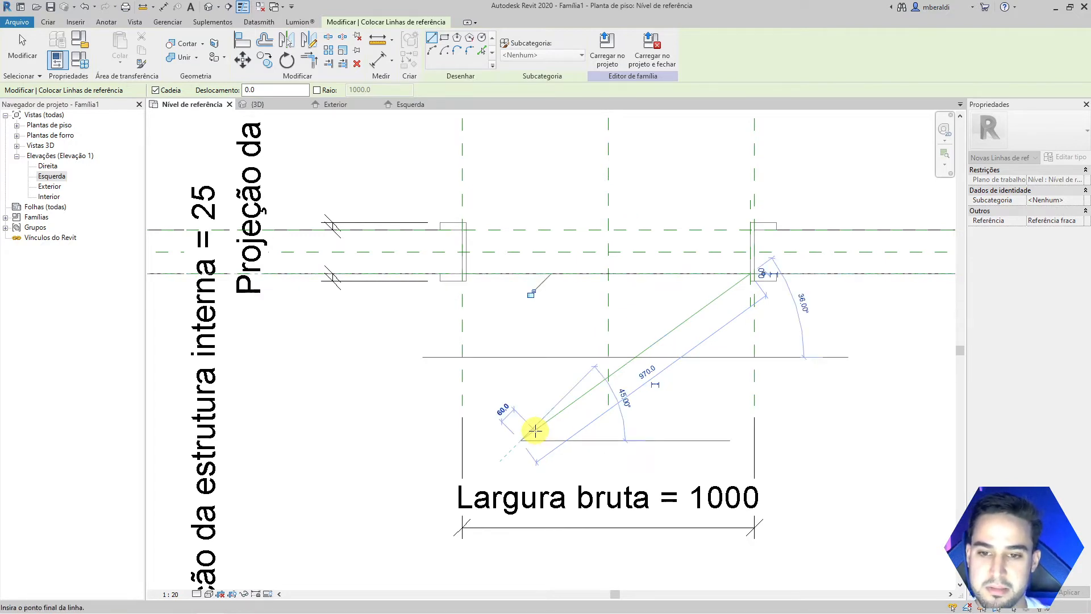
pyautogui.press('Escape')
pyautogui.press('Escape')
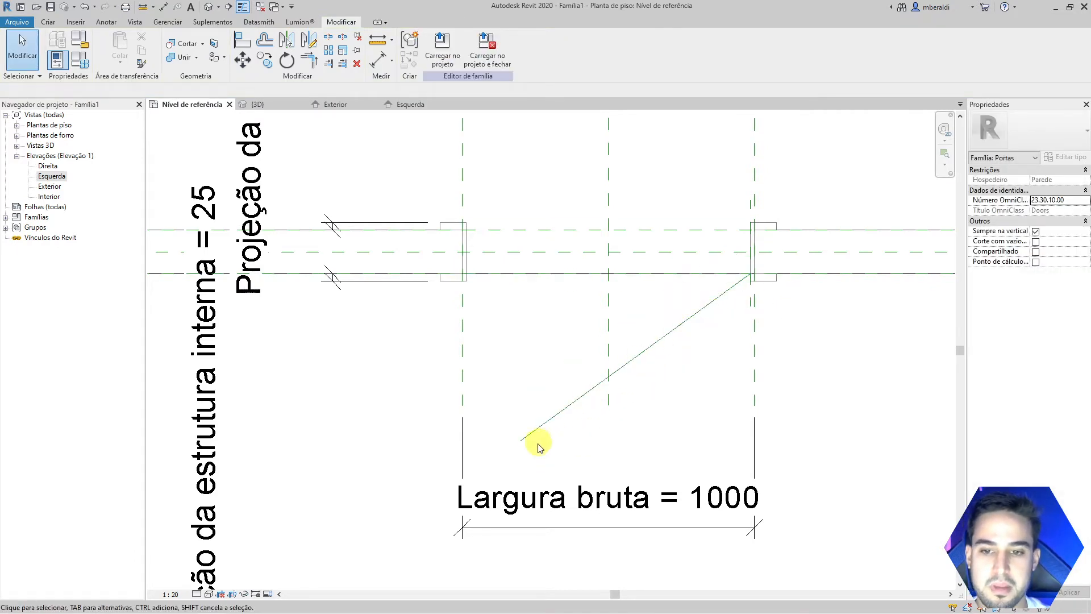
# - Nudge the diagonal reference line slightly left and down so its upper end sits clear of the jamb and the wall face
pyautogui.click(661, 341)
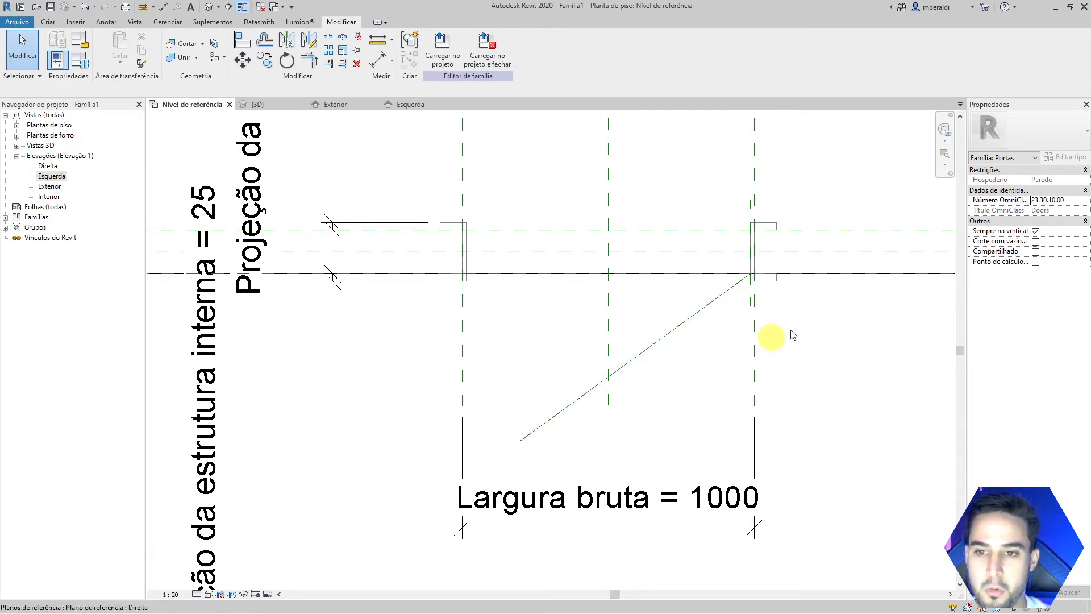
pyautogui.scroll(1, 738, 301)
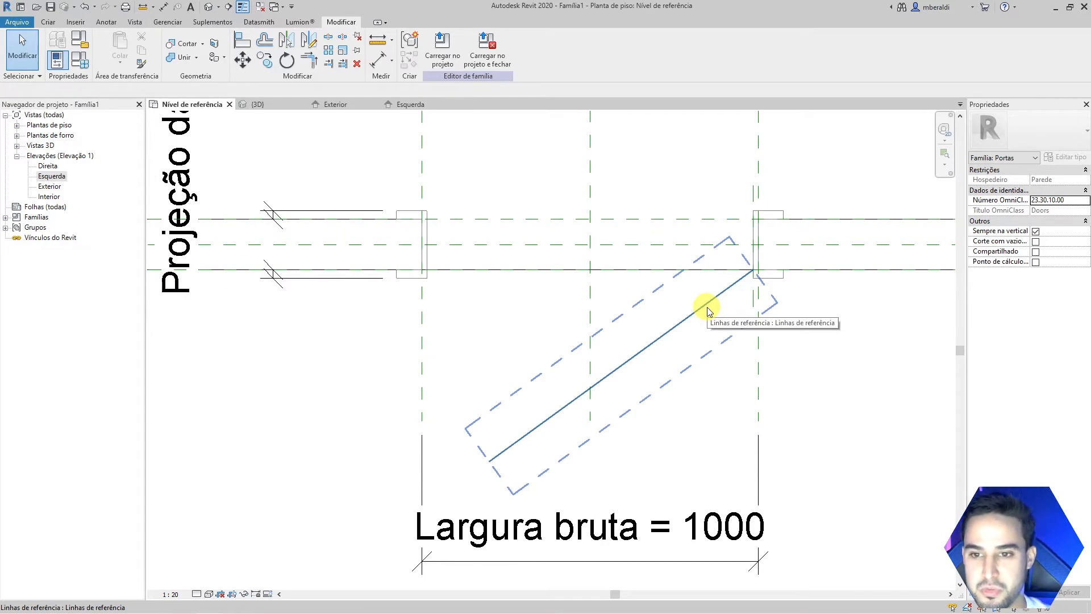
pyautogui.moveTo(857, 361); pyautogui.dragTo(851, 360, button='middle')
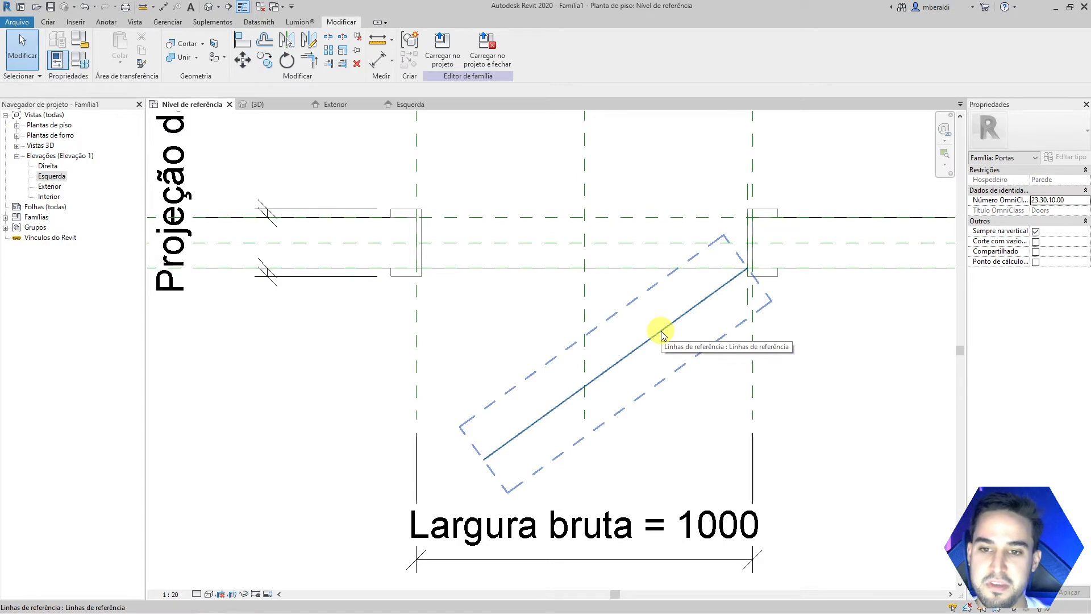
pyautogui.click(672, 321)
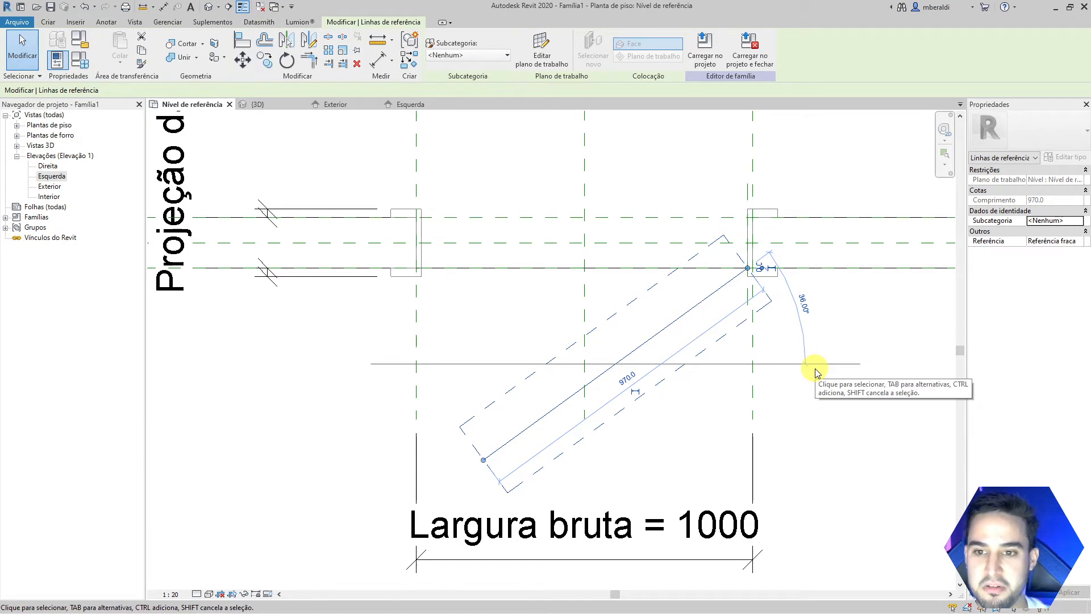
pyautogui.press('Left')
pyautogui.press('Left')
pyautogui.press('Left')
pyautogui.press('Left')
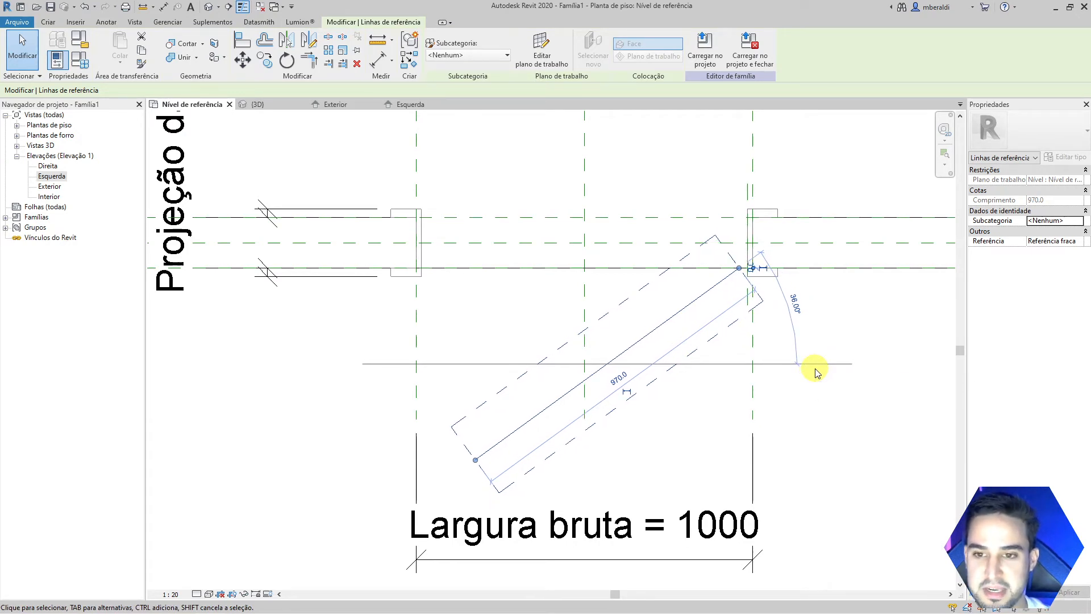
pyautogui.press('Down')
pyautogui.press('Down')
pyautogui.press('Down')
pyautogui.press('Down')
pyautogui.press('Down')
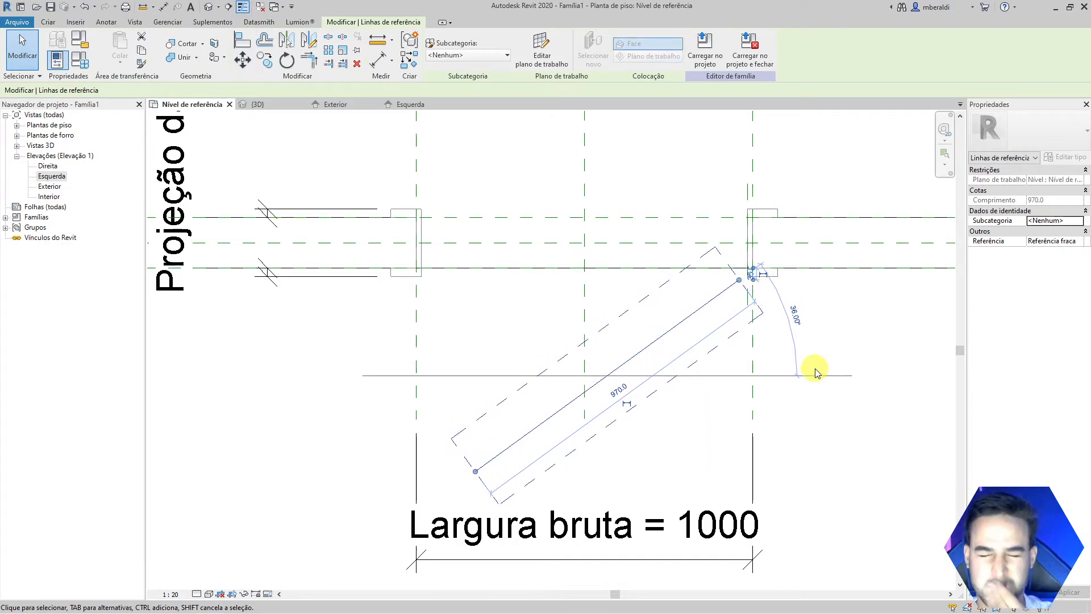
pyautogui.click(885, 403)
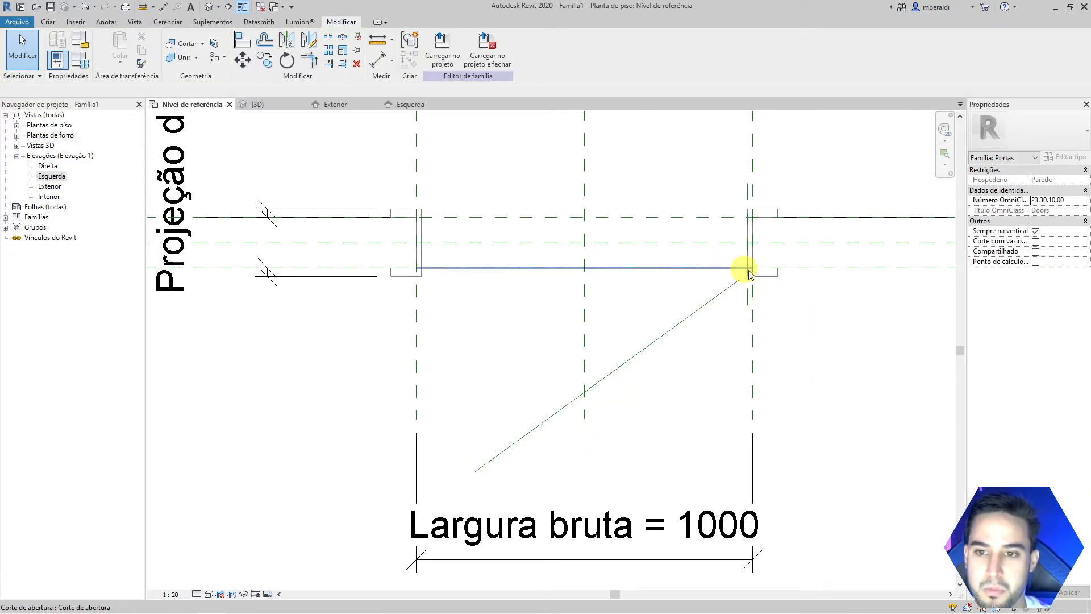
# - Add an aligned dimension between the Eixo de abertura plane and the upper endpoint of the diagonal reference line, placed below the jamb
pyautogui.scroll(3, 743, 267)
pyautogui.scroll(2, 778, 314)
pyautogui.moveTo(787, 319); pyautogui.dragTo(784, 366, button='middle')
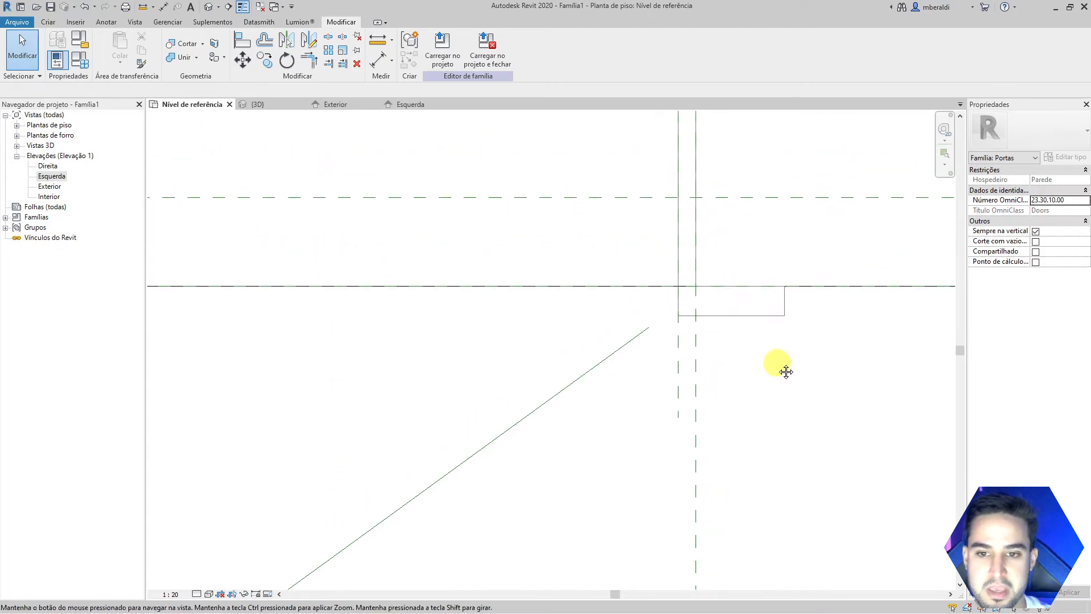
pyautogui.click(106, 22)
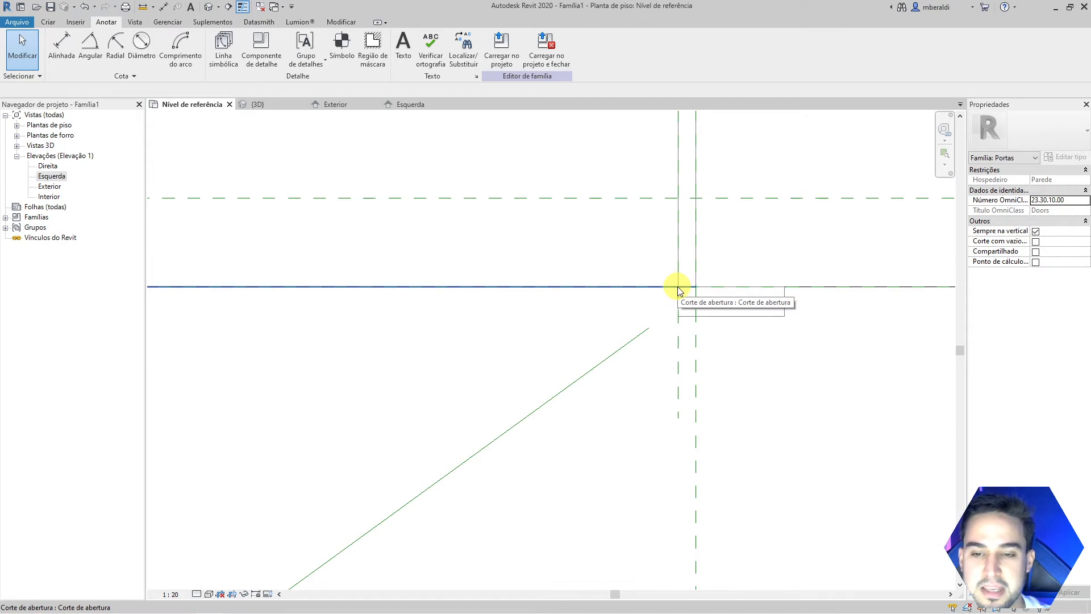
pyautogui.moveTo(775, 397); pyautogui.dragTo(621, 414, button='middle')
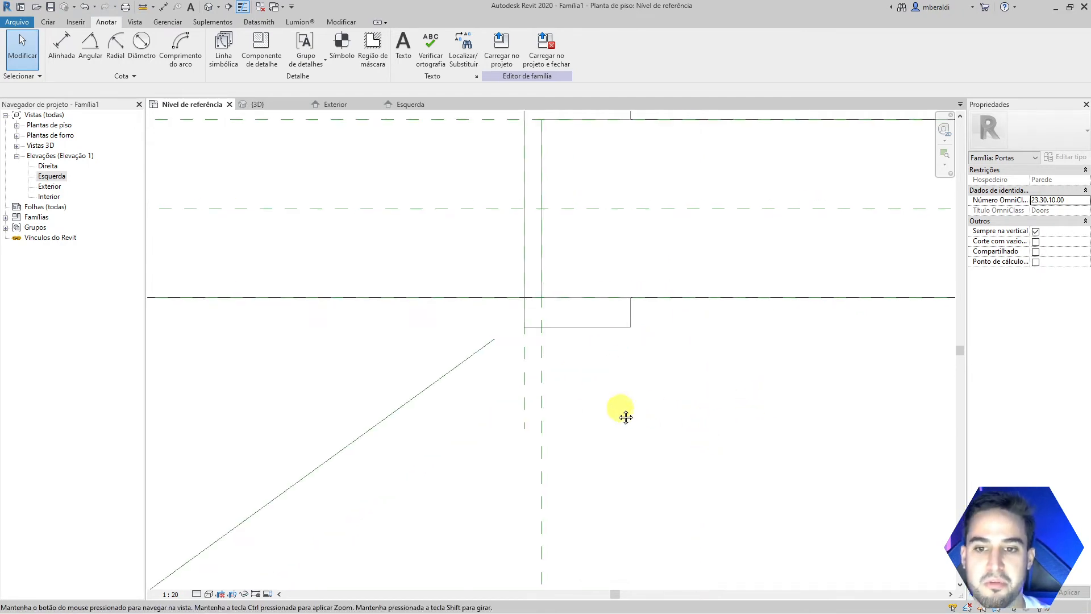
pyautogui.scroll(-1, 609, 414)
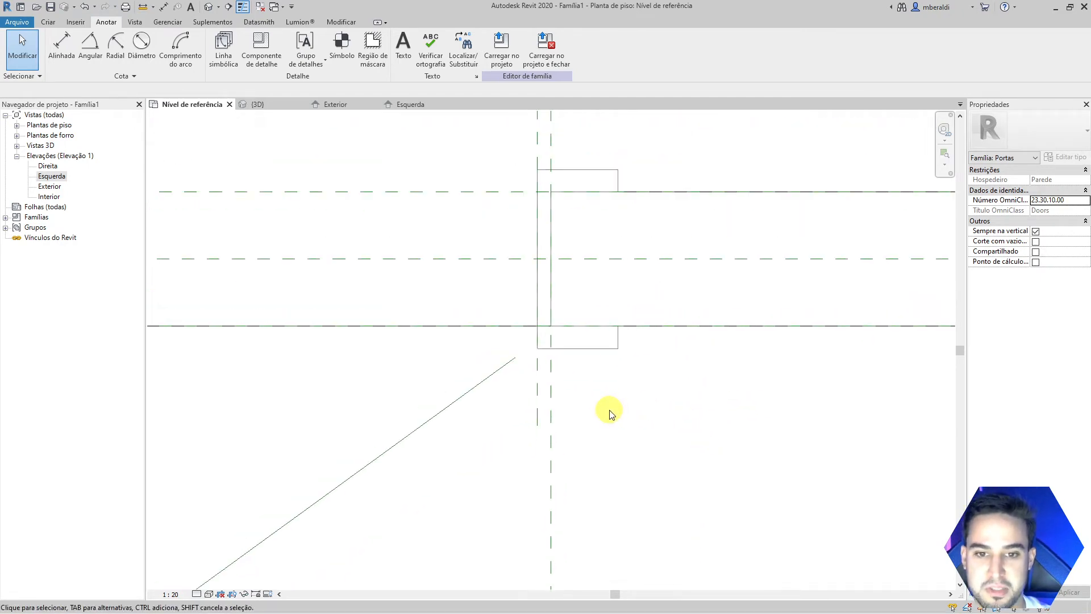
pyautogui.click(61, 51)
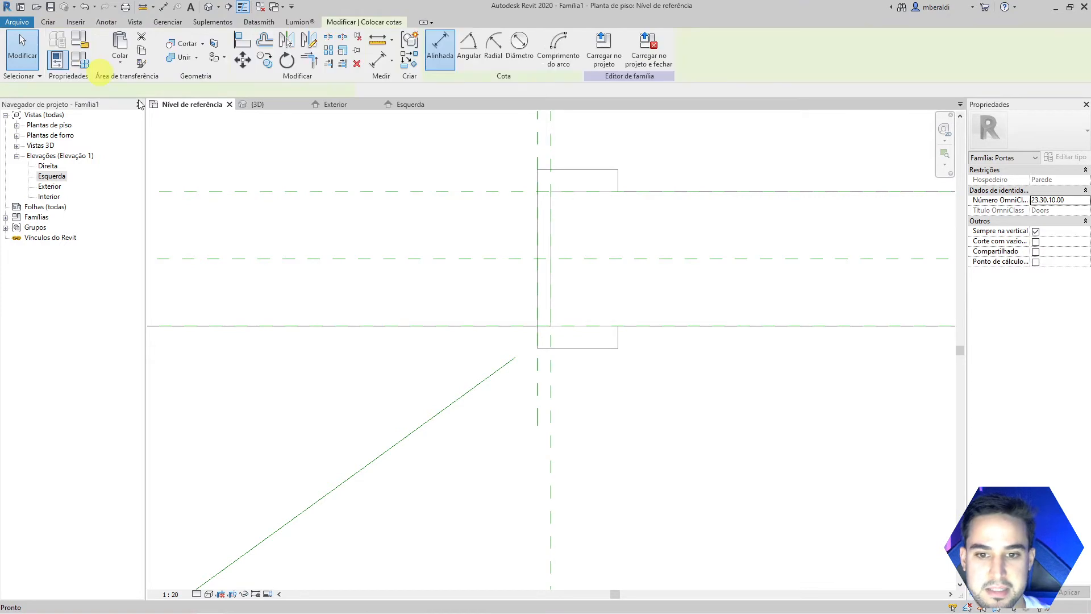
pyautogui.click(535, 391)
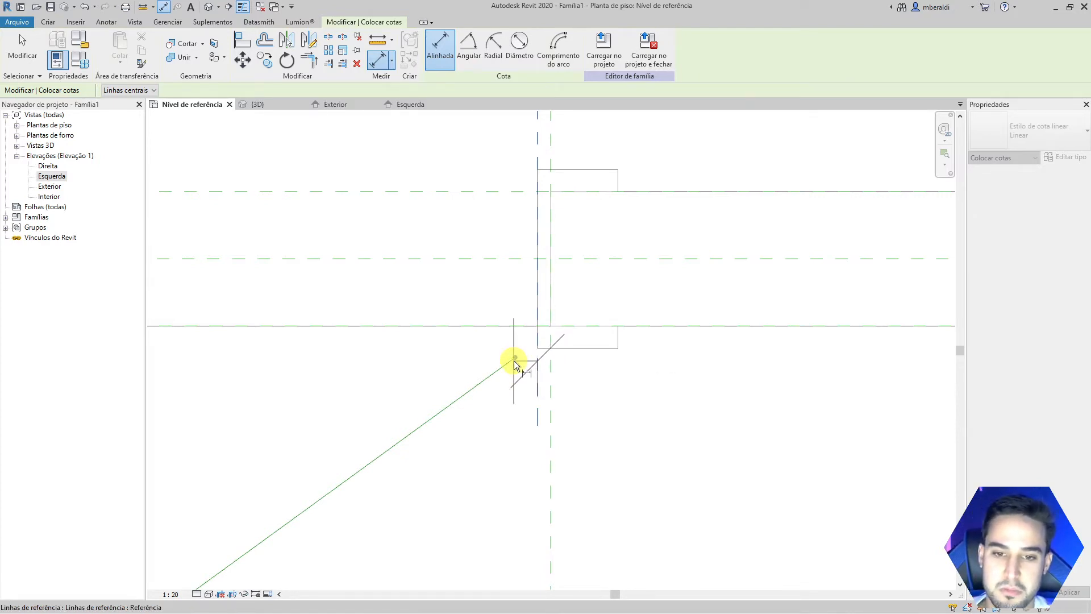
pyautogui.click(515, 361)
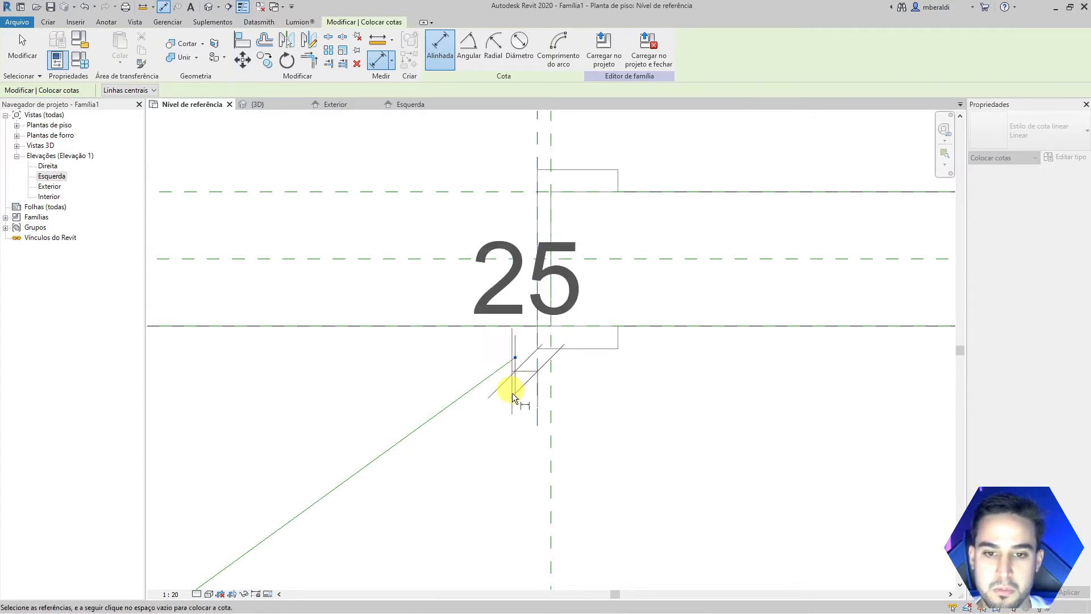
pyautogui.scroll(-3, 686, 443)
pyautogui.click(727, 530)
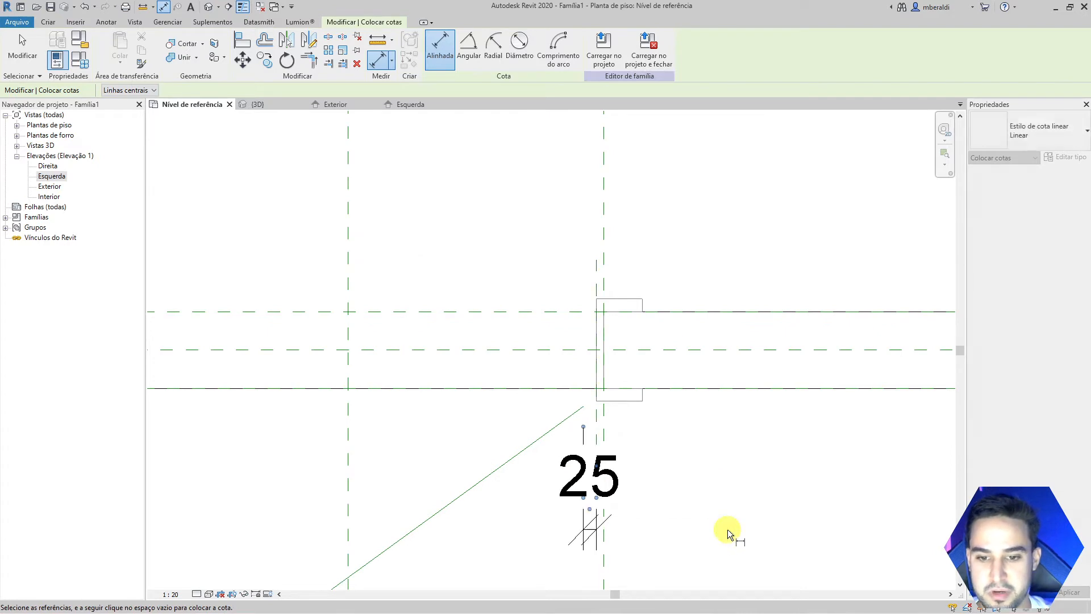
pyautogui.moveTo(727, 530); pyautogui.dragTo(687, 414, button='middle')
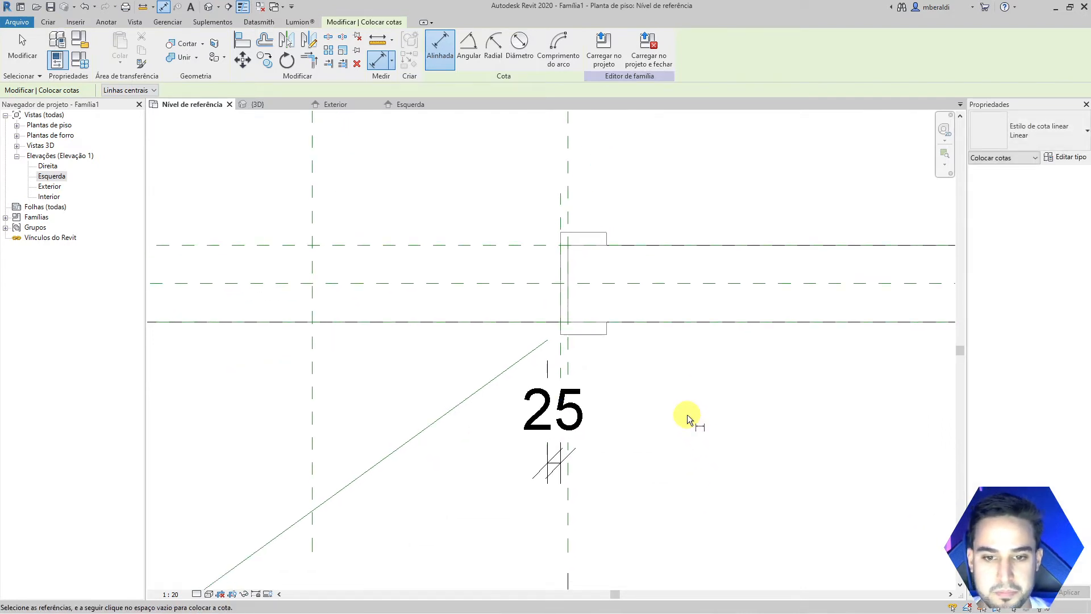
pyautogui.press('Escape')
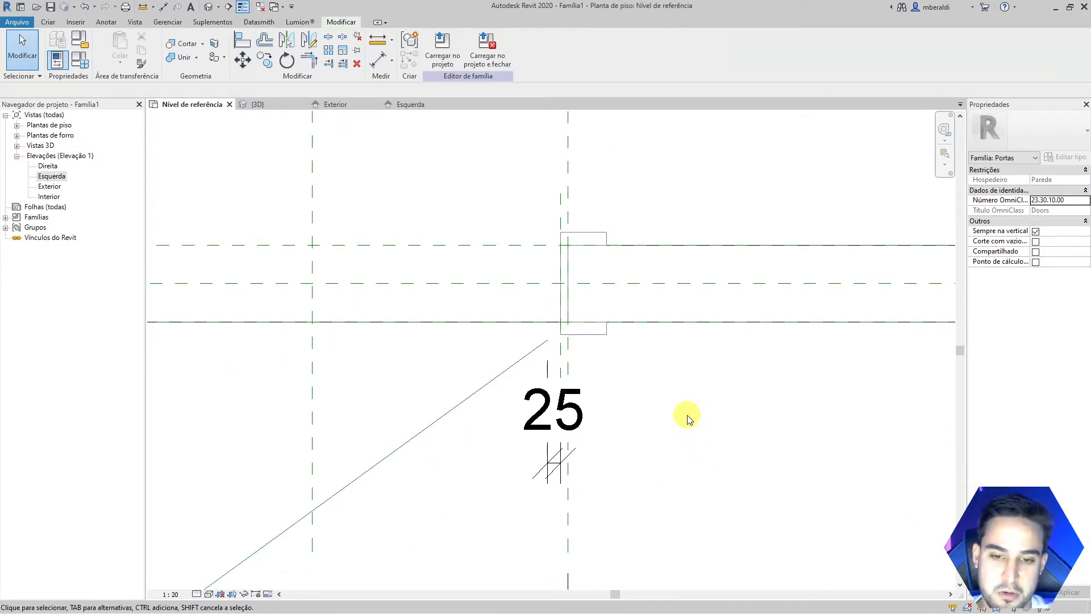
# - Set the scale of the Nível de referência view to 1:5
pyautogui.click(171, 594)
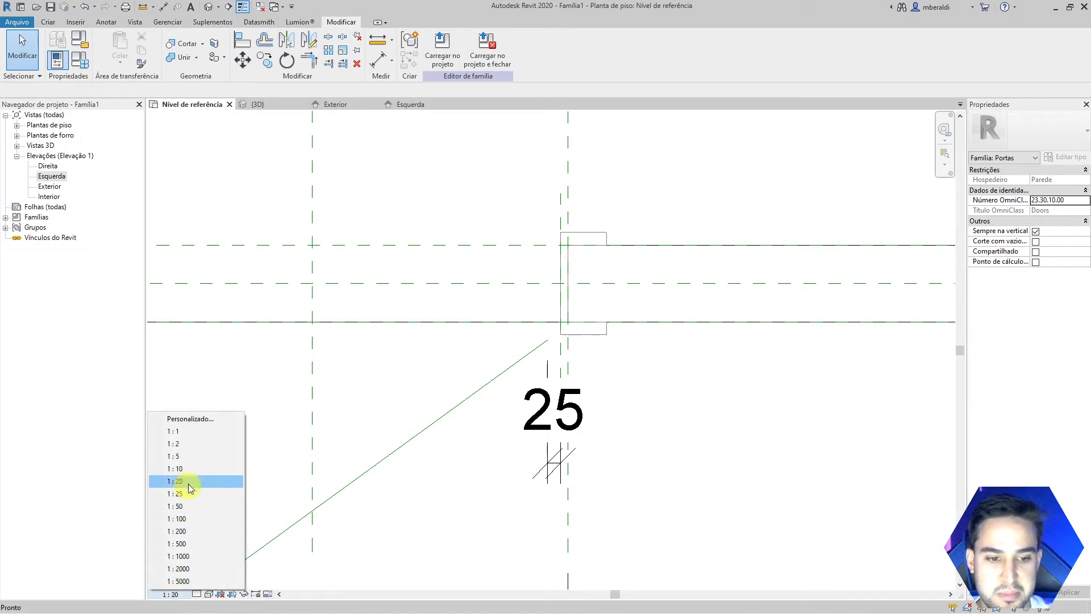
pyautogui.click(190, 457)
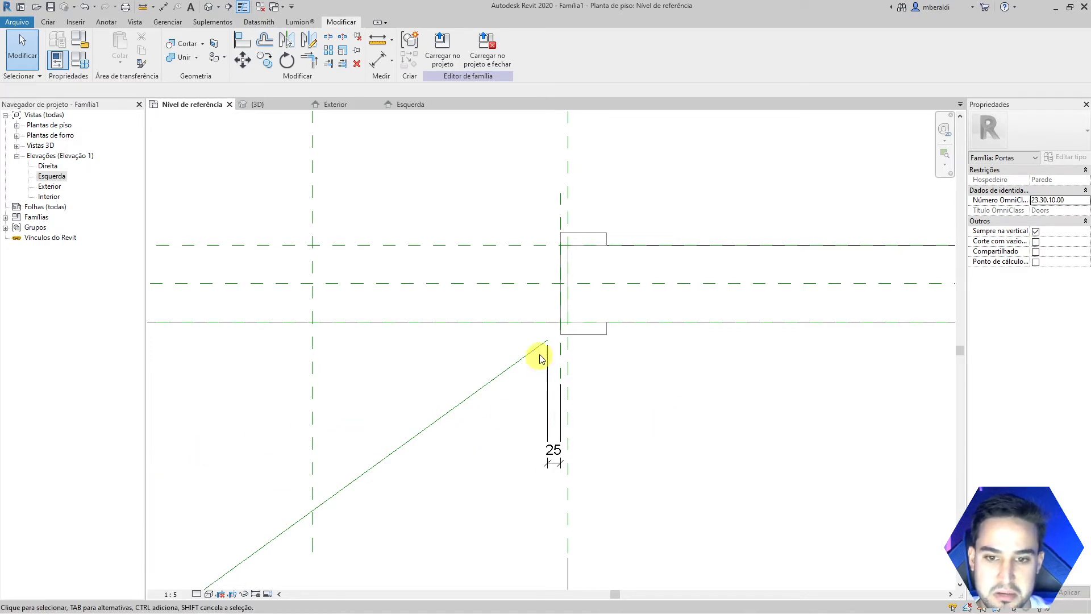
pyautogui.scroll(2, 540, 358)
pyautogui.click(562, 515)
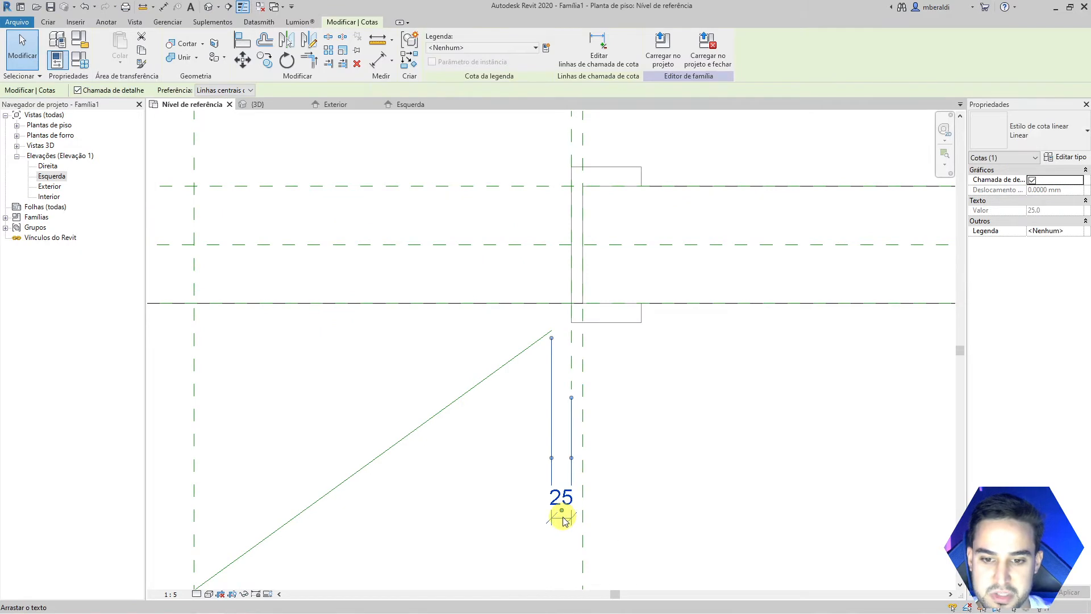
pyautogui.moveTo(564, 521)
pyautogui.mouseDown()
pyautogui.moveTo(562, 483)
pyautogui.moveTo(565, 519)
pyautogui.mouseUp()
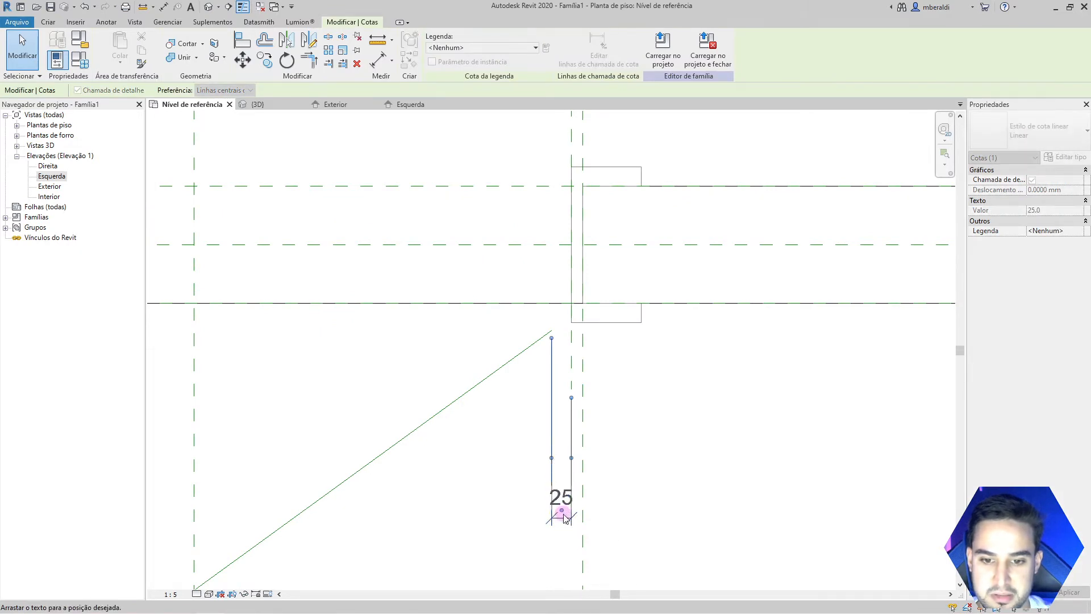
pyautogui.click(604, 519)
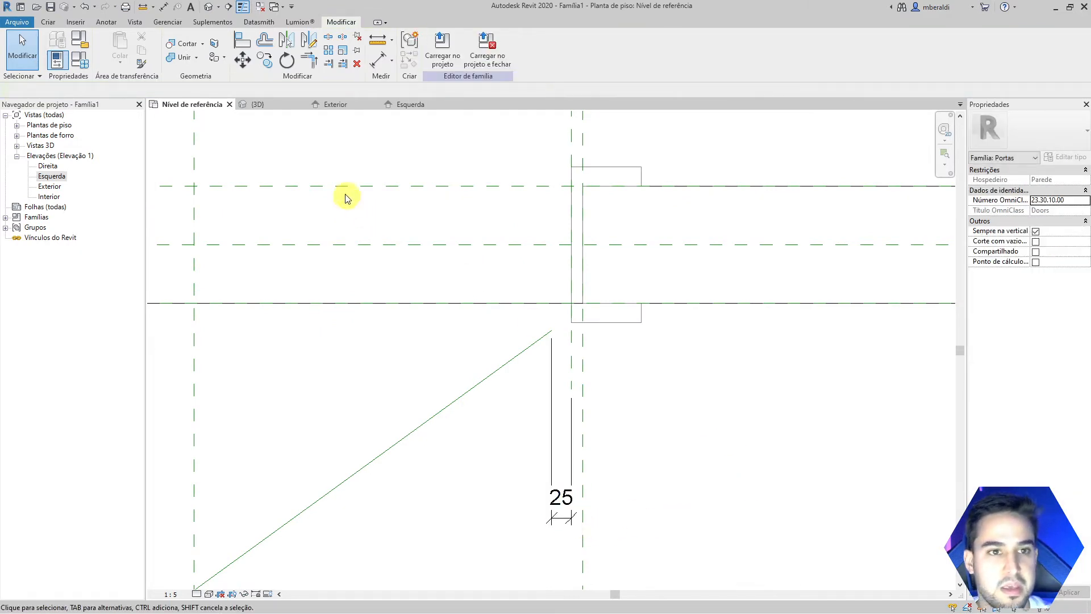
# - Add an aligned dimension from the Interior reference plane to the upper endpoint of the diagonal reference line, placed beside the line
pyautogui.click(103, 22)
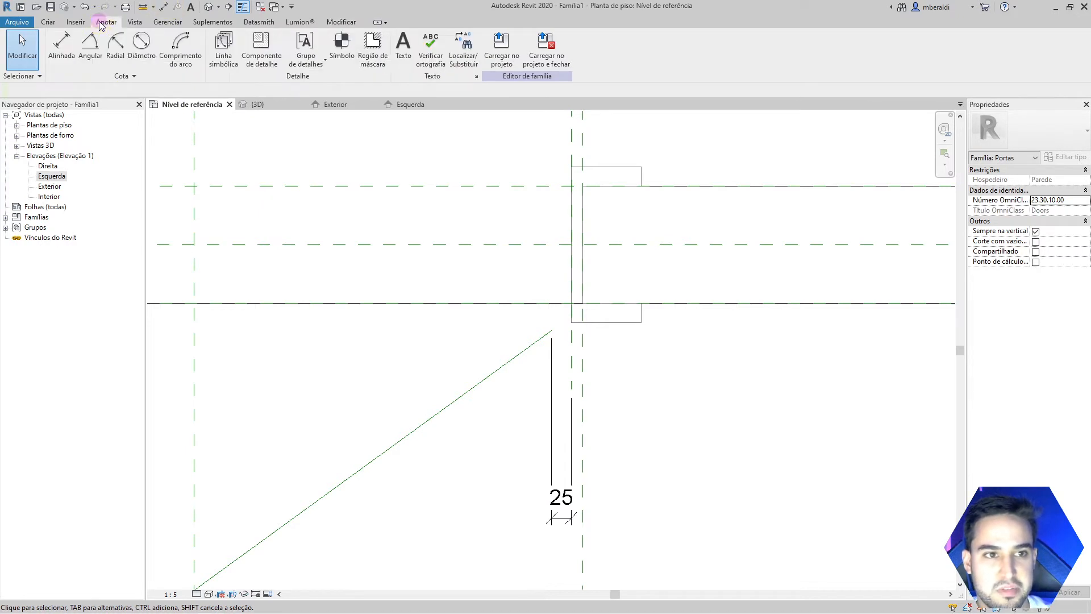
pyautogui.click(62, 46)
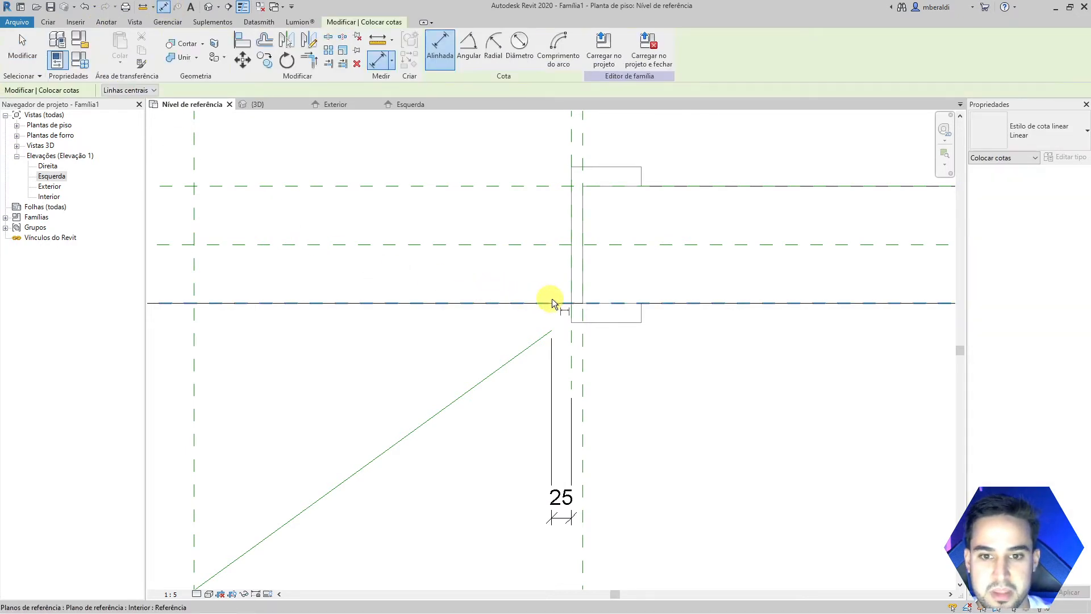
pyautogui.scroll(-6, 726, 325)
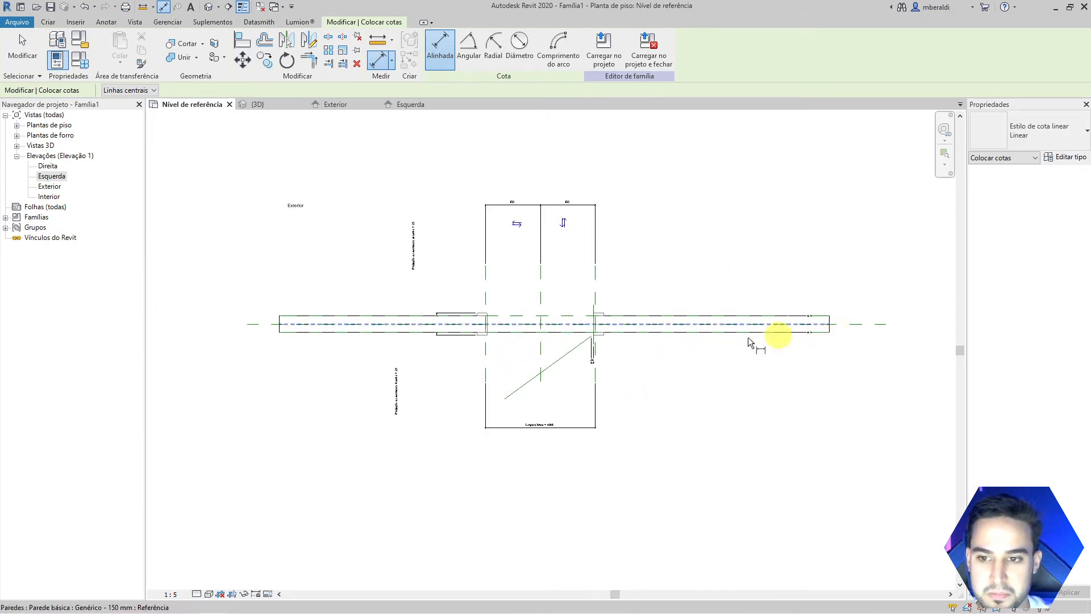
pyautogui.scroll(7, 748, 336)
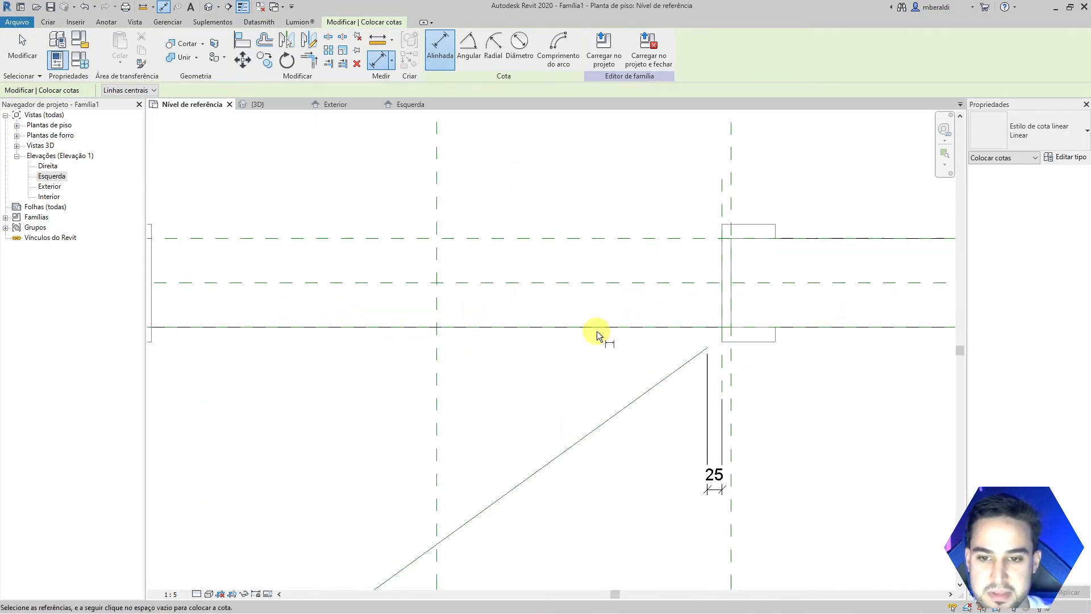
pyautogui.scroll(1, 717, 362)
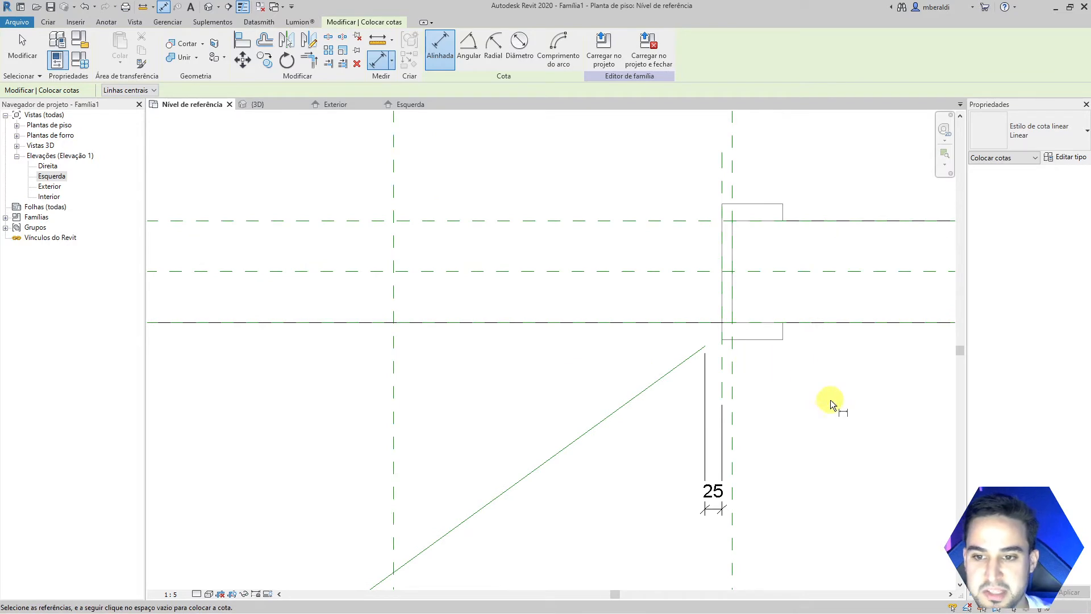
pyautogui.moveTo(830, 400); pyautogui.dragTo(782, 380, button='middle')
pyautogui.click(675, 348)
pyautogui.press('Escape')
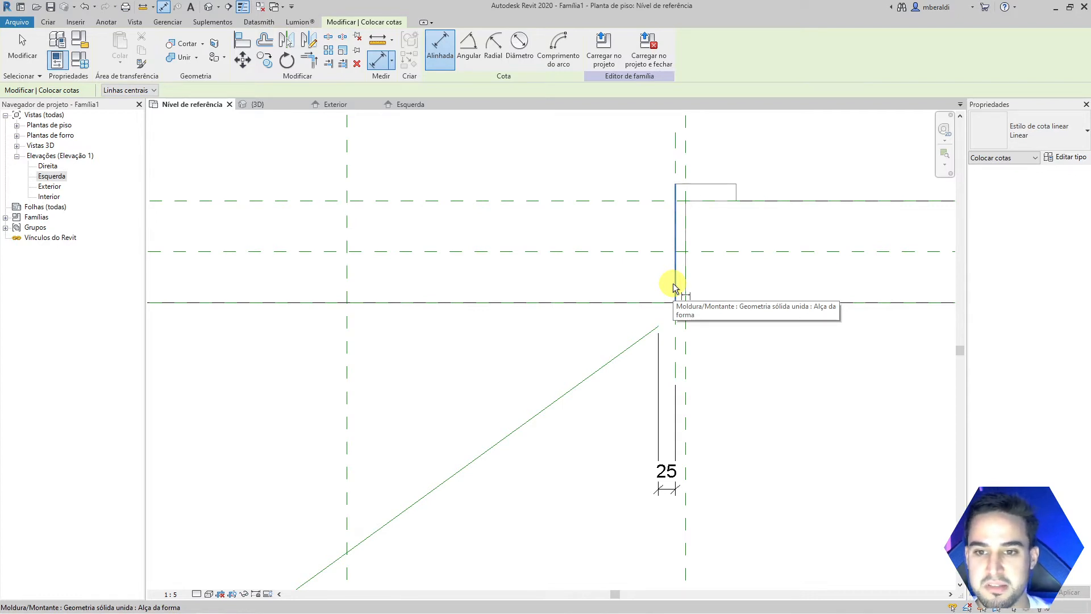
pyautogui.press('Tab')
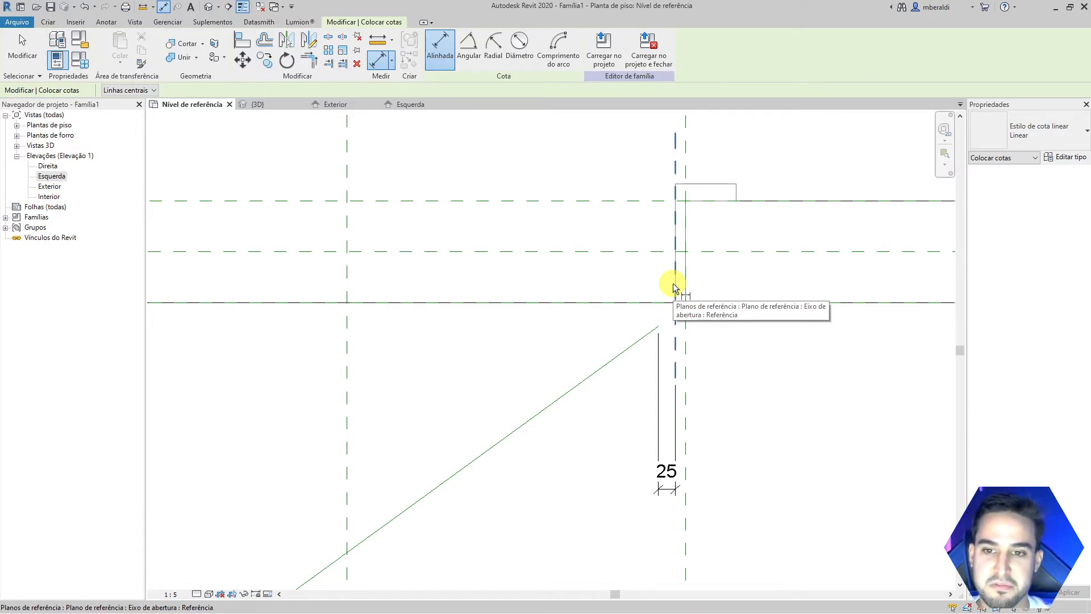
pyautogui.click(594, 304)
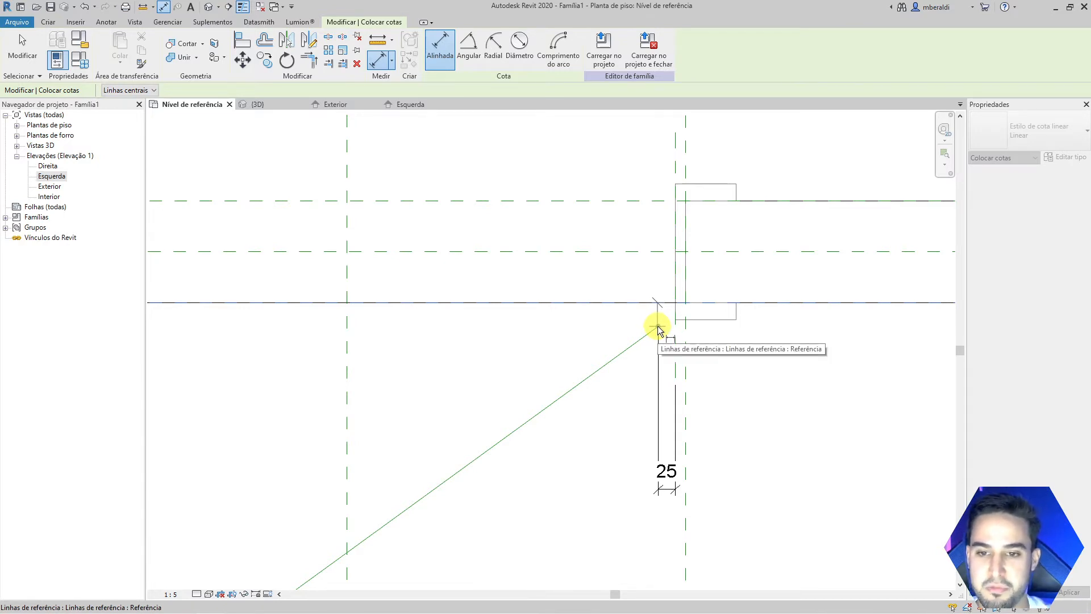
pyautogui.click(658, 329)
pyautogui.click(564, 341)
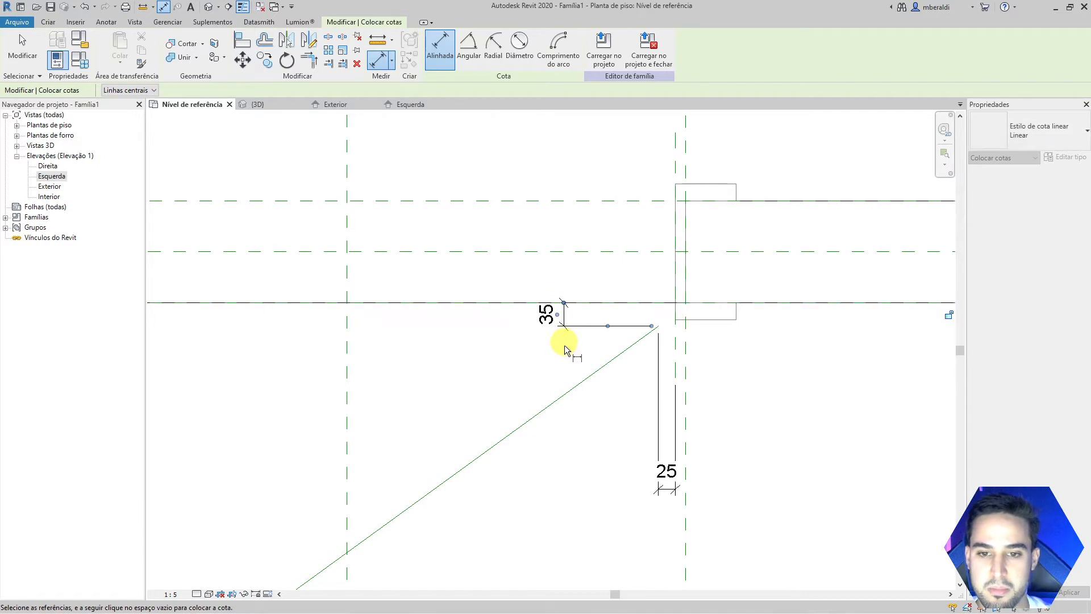
pyautogui.press('Escape')
pyautogui.press('Escape')
# - Set the horizontal distance between the diagonal reference line's upper endpoint and the Eixo de abertura plane to 0
pyautogui.moveTo(792, 391); pyautogui.dragTo(720, 399, button='middle')
pyautogui.click(528, 383)
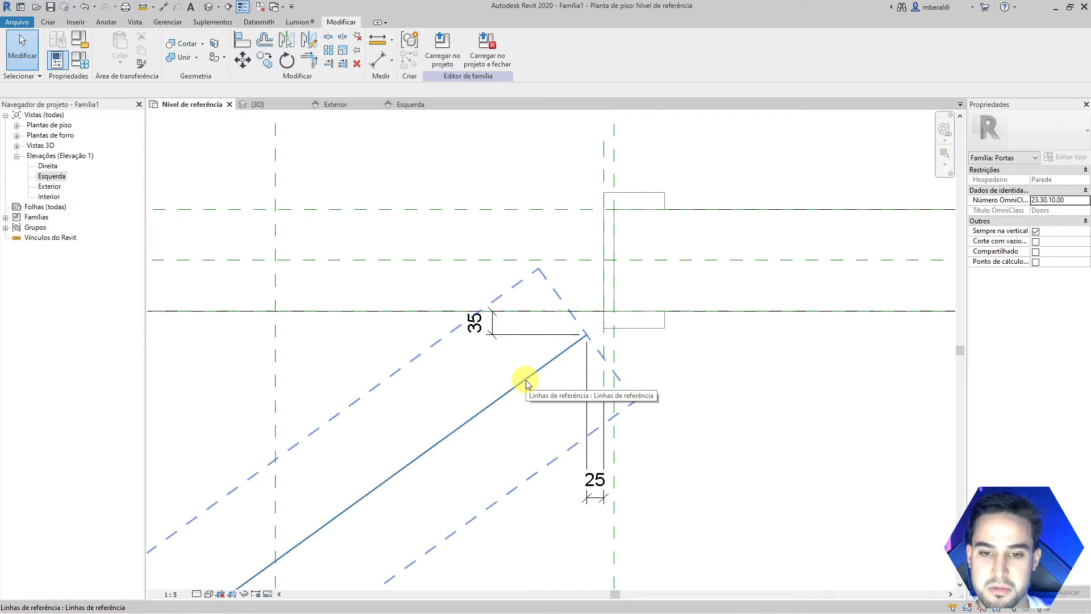
pyautogui.click(528, 384)
pyautogui.scroll(-2, 526, 375)
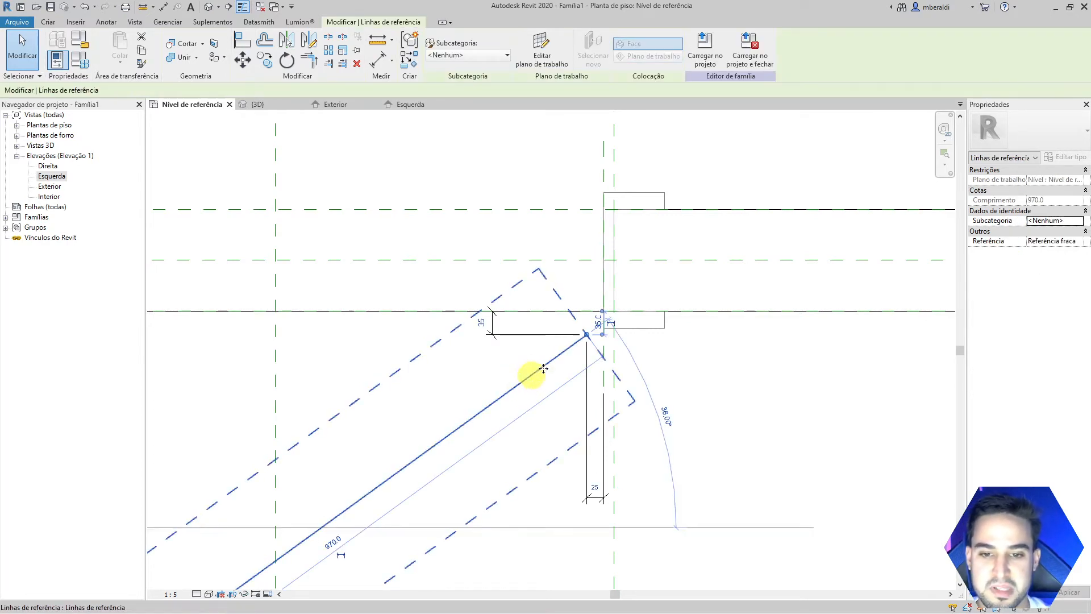
pyautogui.scroll(3, 557, 370)
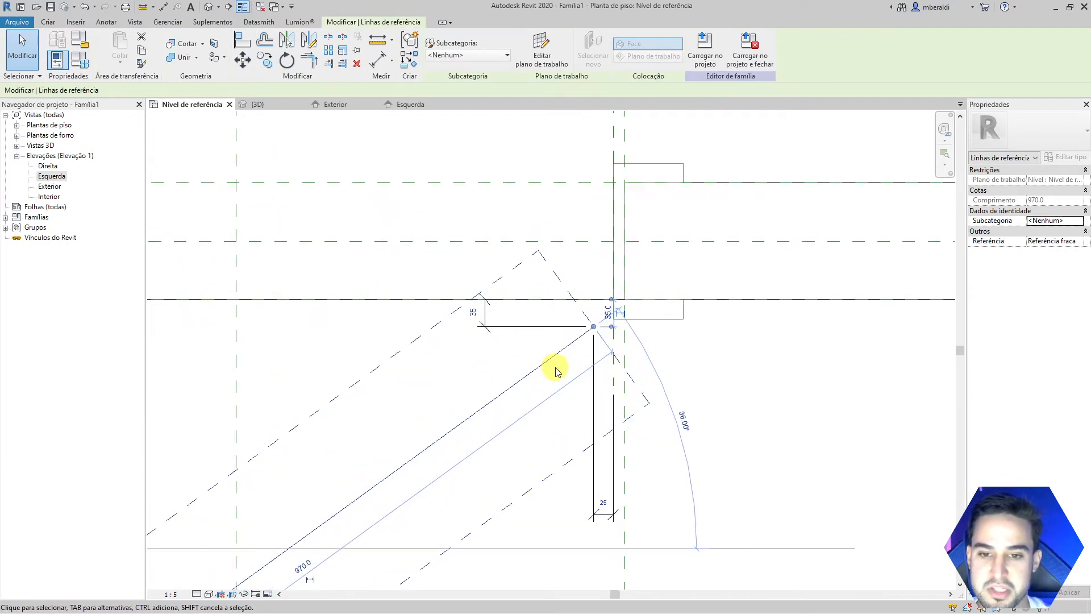
pyautogui.click(603, 502)
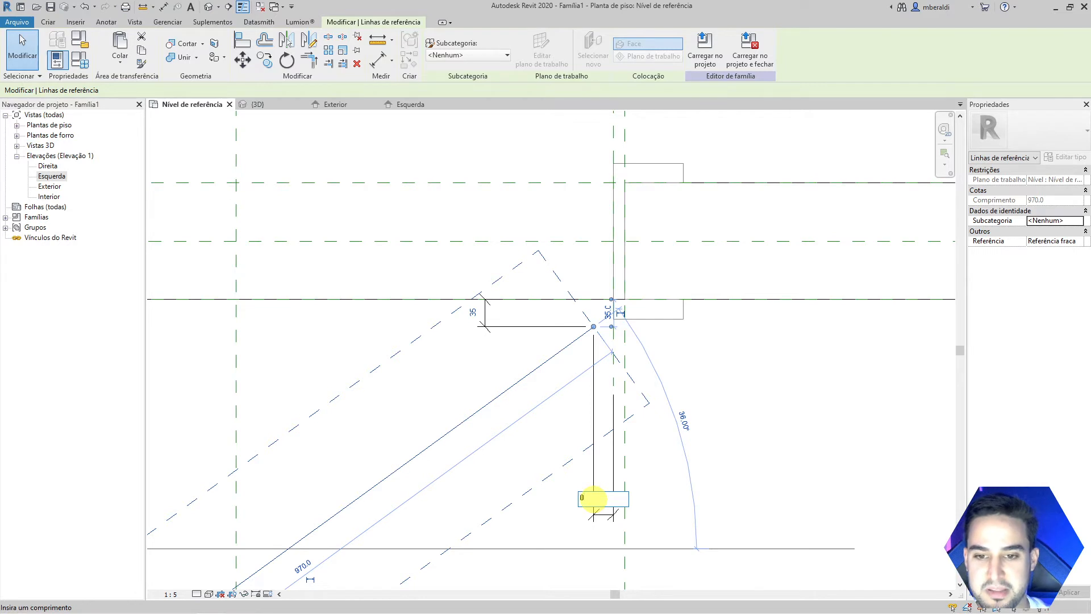
pyautogui.write('0')
pyautogui.press('Return')
pyautogui.scroll(-2, 683, 358)
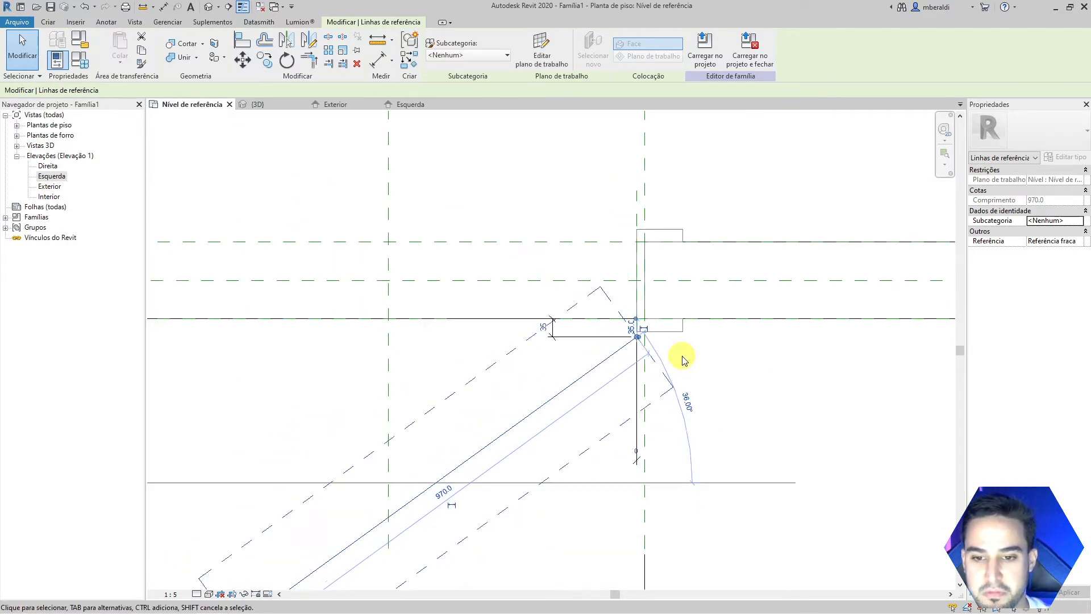
pyautogui.scroll(-1, 684, 359)
pyautogui.scroll(1, 749, 385)
pyautogui.press('Escape')
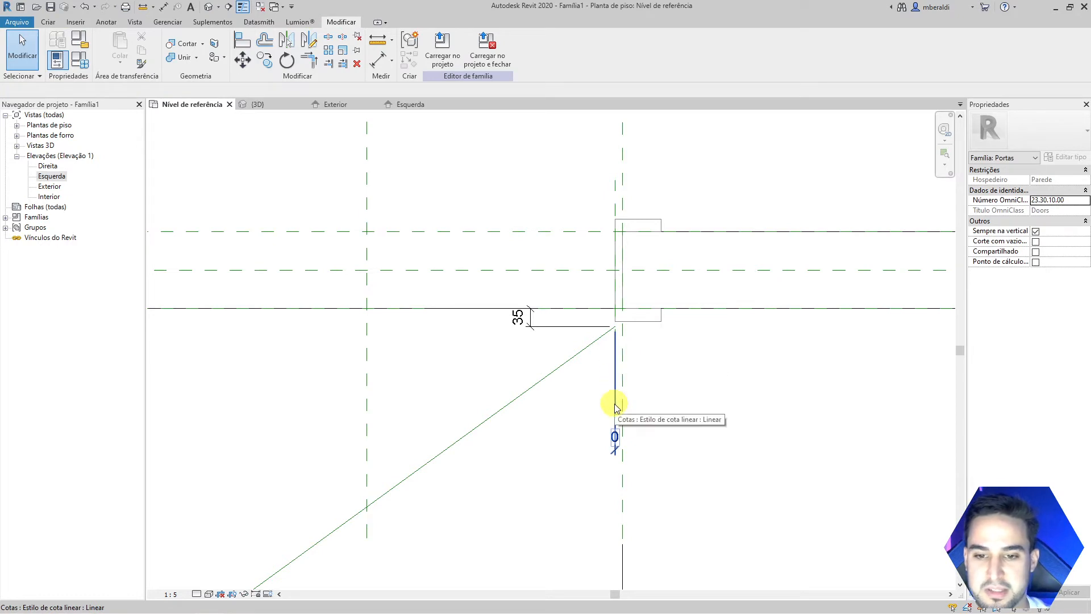
# - Lock the zero dimension that ties the diagonal reference line's endpoint to the Eixo de abertura plane
pyautogui.click(617, 407)
pyautogui.scroll(-3, 653, 375)
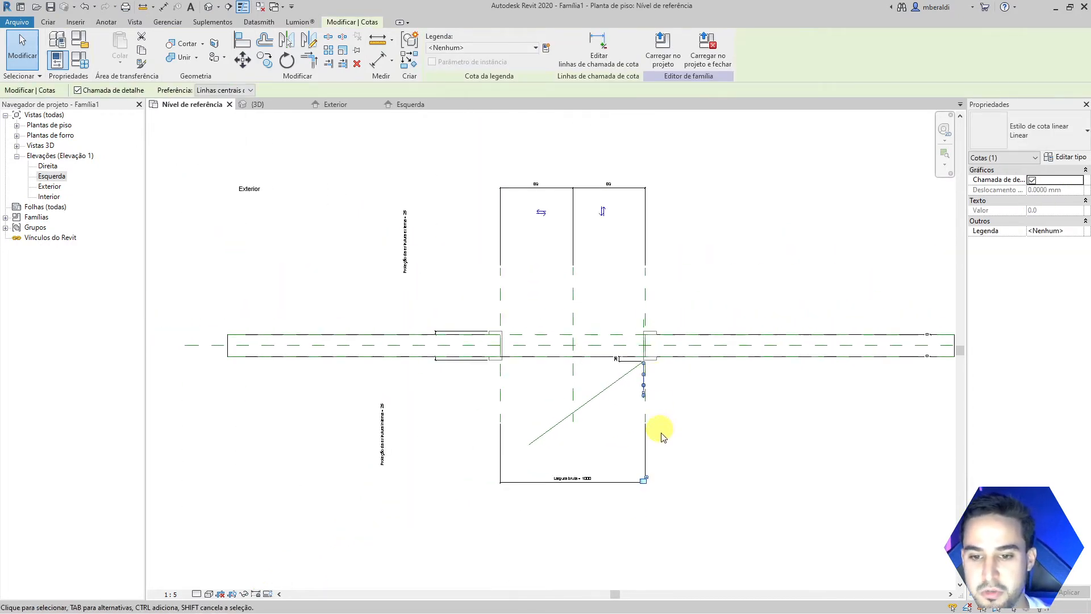
pyautogui.scroll(3, 651, 485)
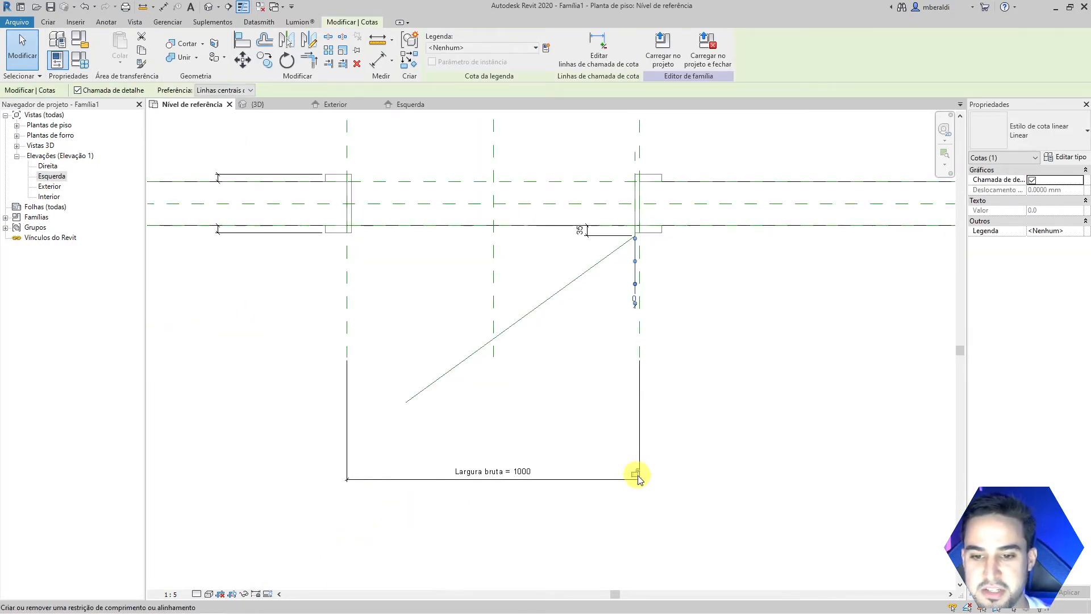
pyautogui.moveTo(723, 309); pyautogui.dragTo(723, 375, button='middle')
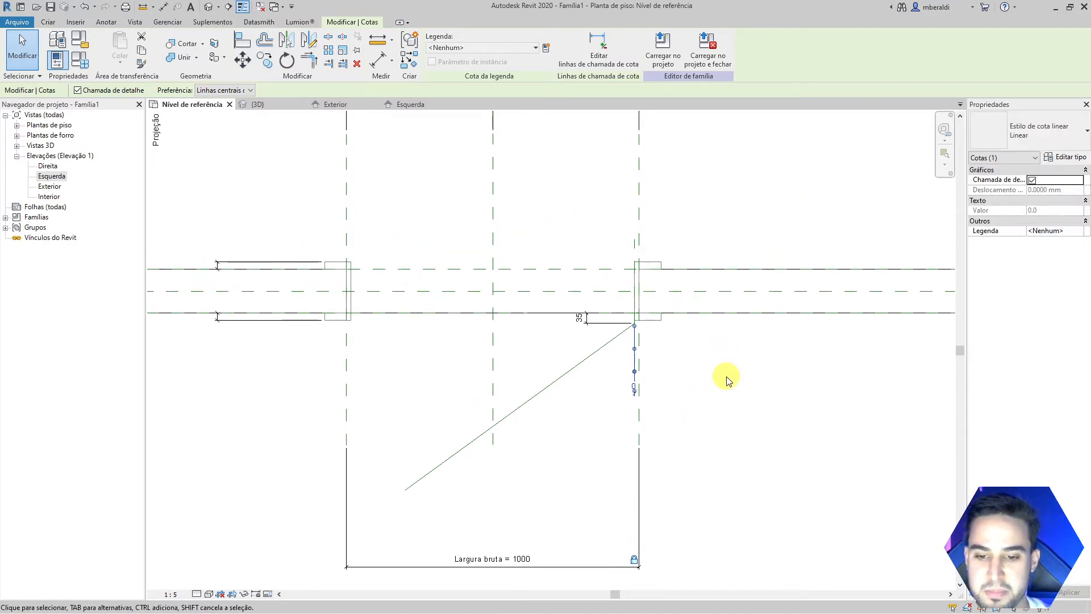
pyautogui.click(722, 382)
# - Set the vertical distance between the diagonal reference line's upper endpoint and the Interior reference plane to 0
pyautogui.scroll(4, 684, 324)
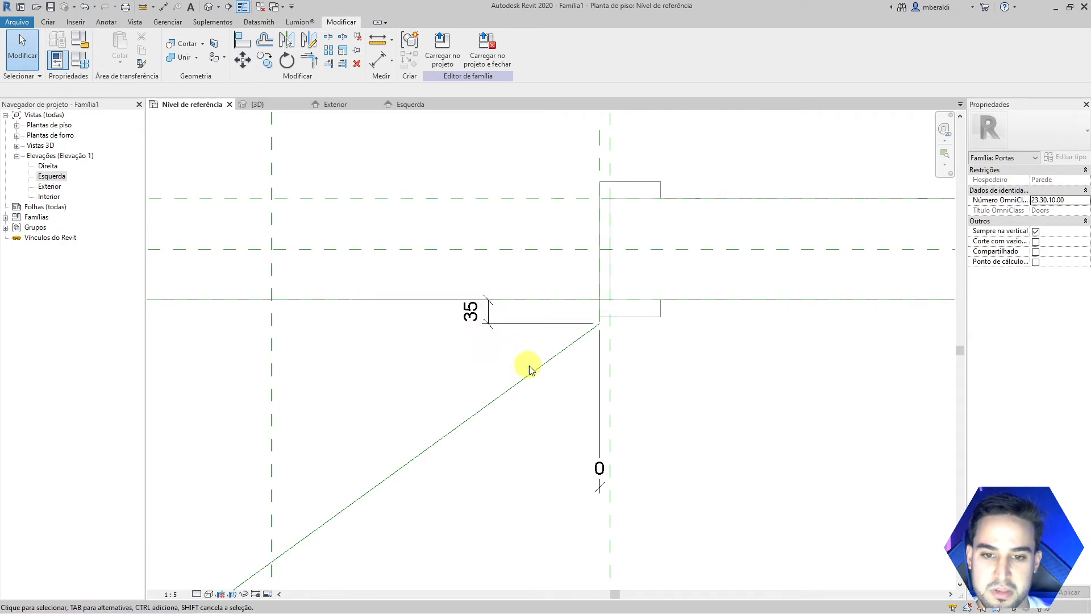
pyautogui.click(549, 364)
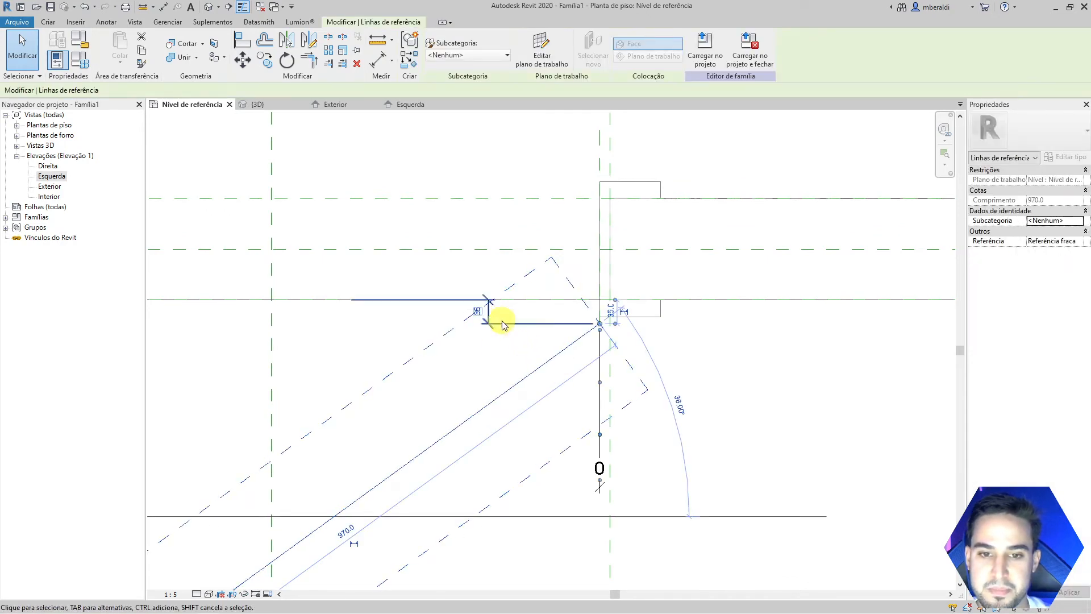
pyautogui.scroll(2, 489, 317)
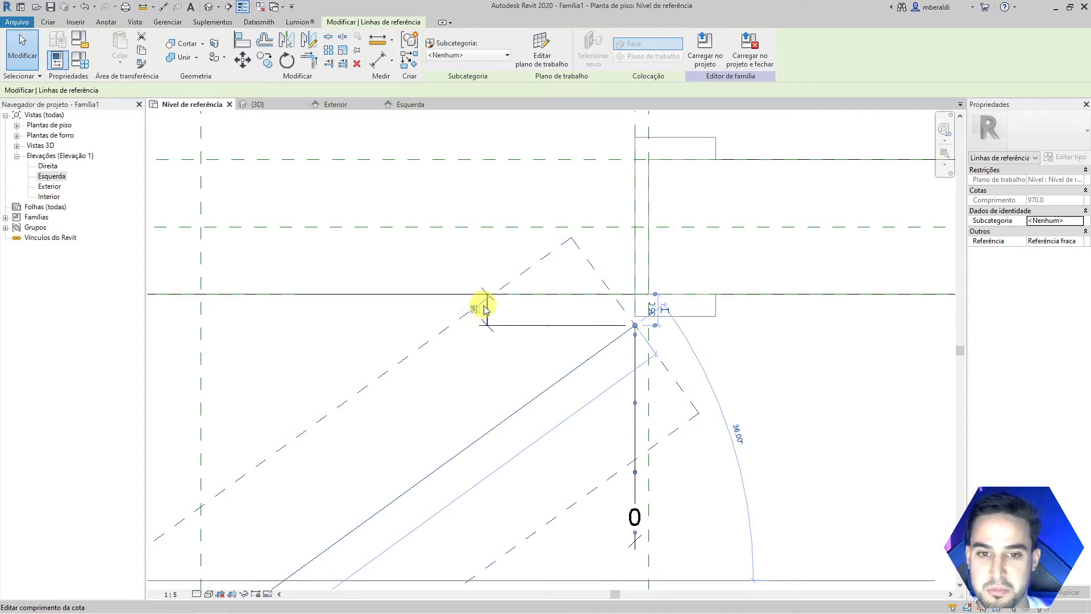
pyautogui.click(475, 311)
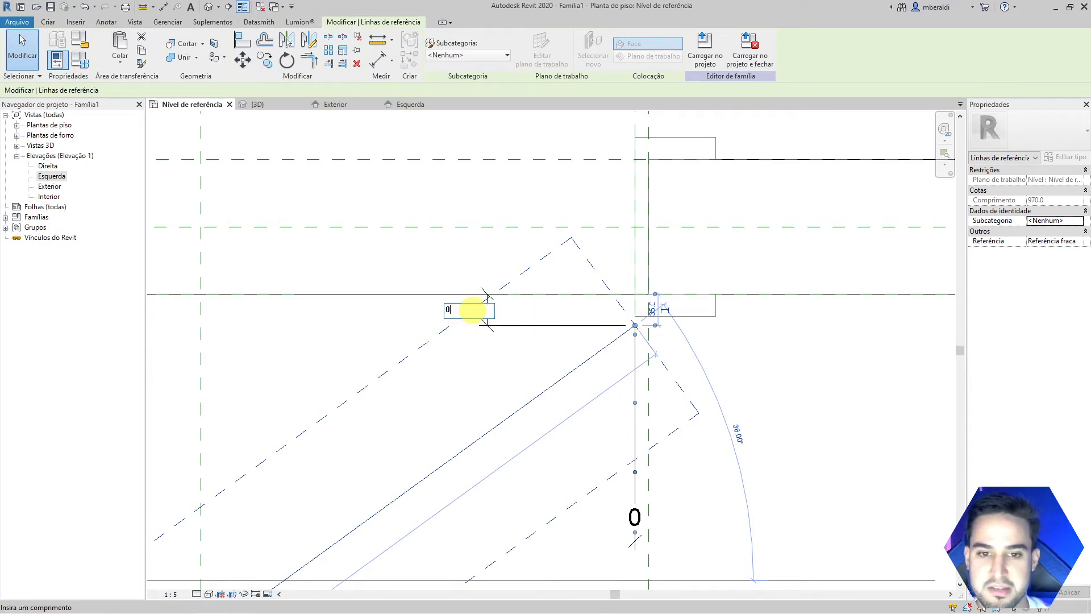
pyautogui.write('0')
pyautogui.press('Return')
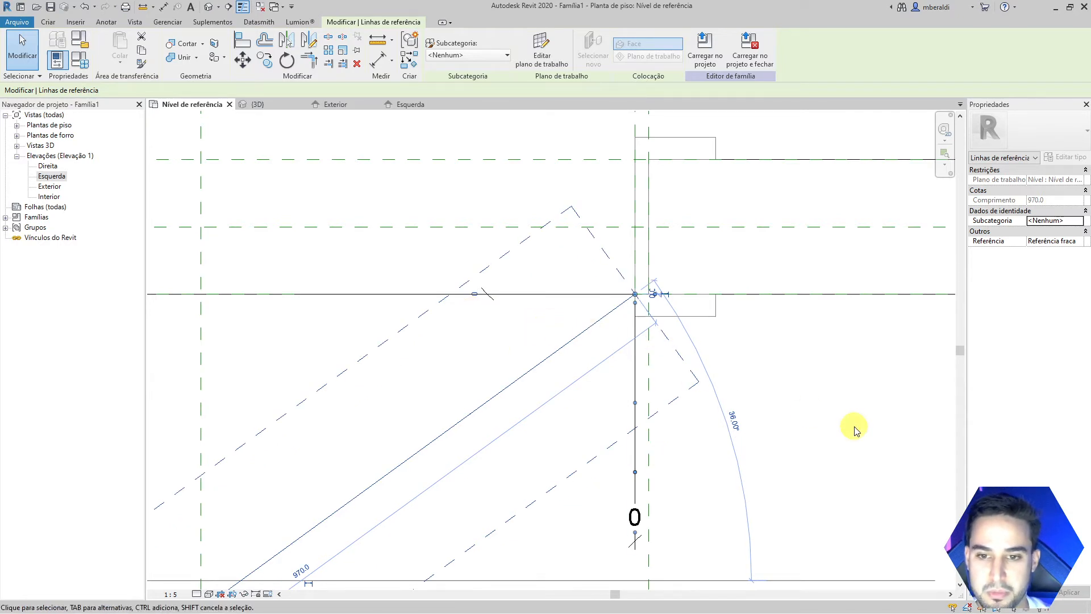
pyautogui.scroll(-1, 843, 397)
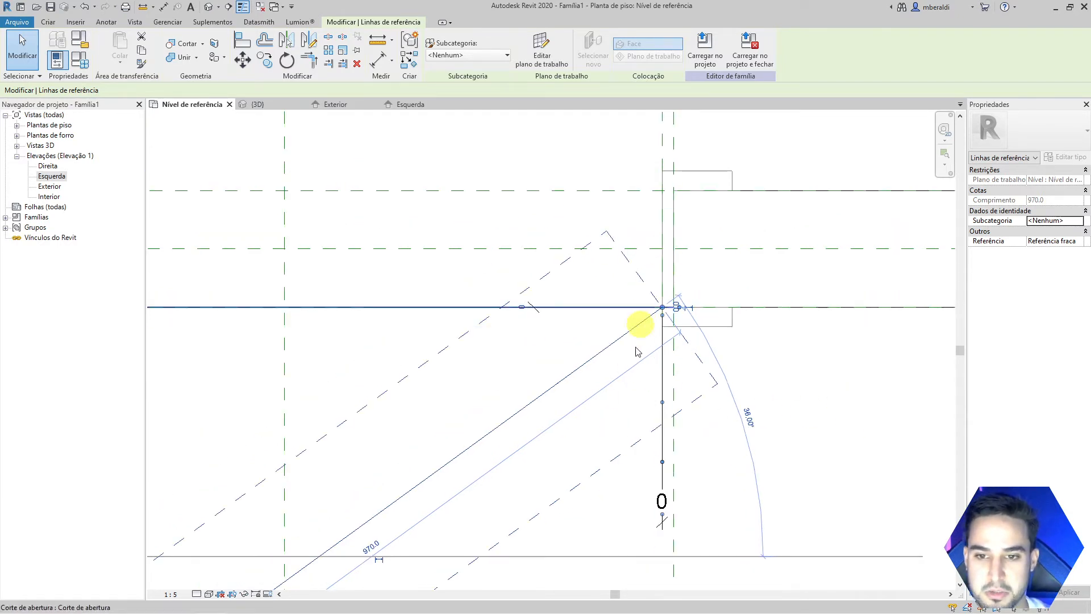
pyautogui.click(834, 378)
pyautogui.scroll(-2, 796, 352)
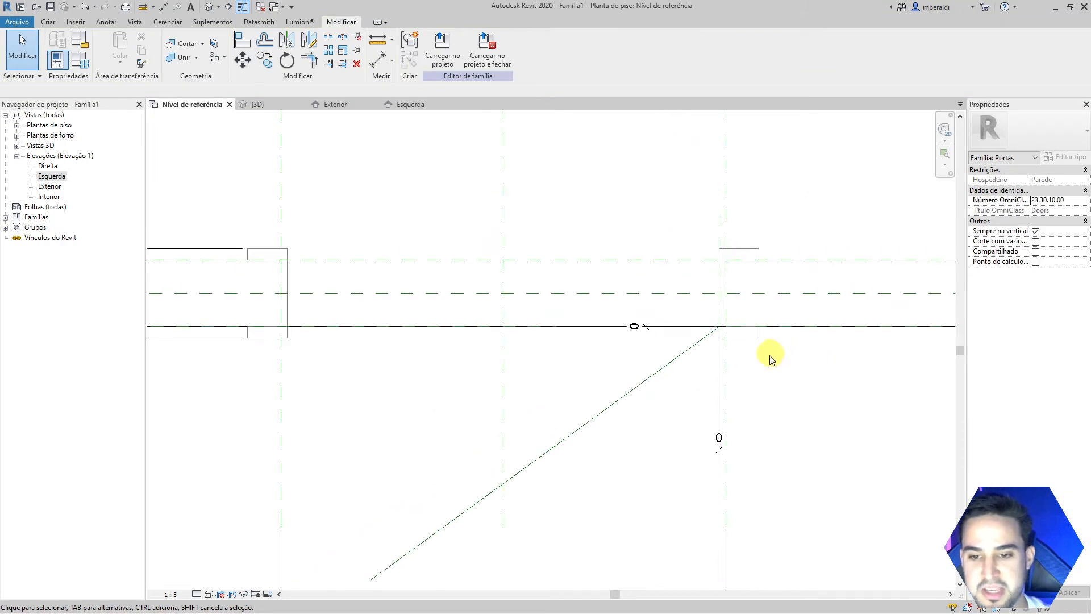
# - Lock the zero dimension that ties the diagonal reference line's endpoint to the Interior reference plane
pyautogui.click(634, 331)
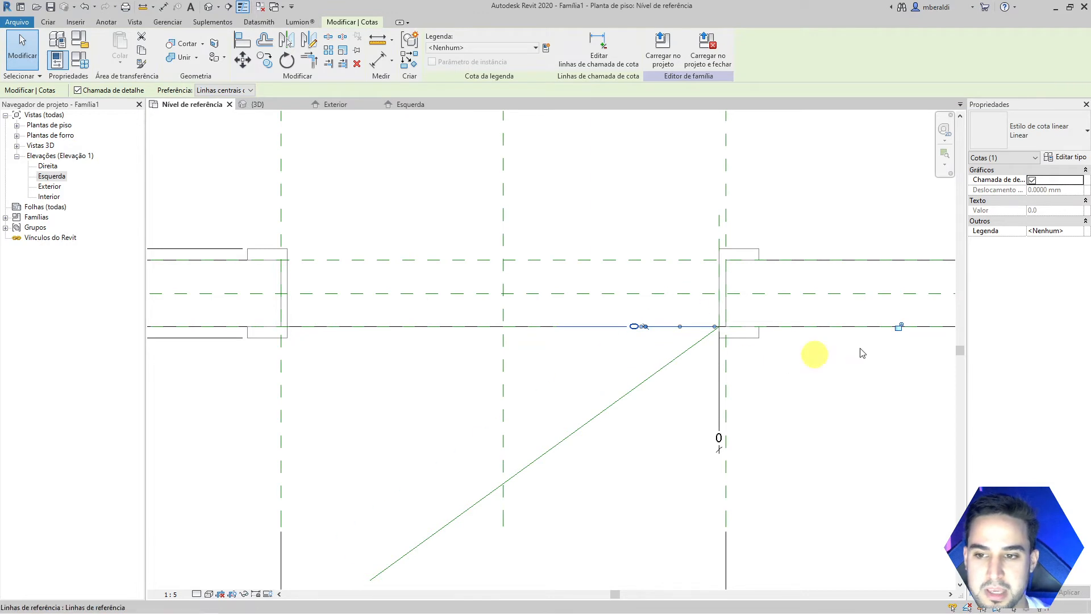
pyautogui.click(899, 327)
pyautogui.scroll(-1, 807, 412)
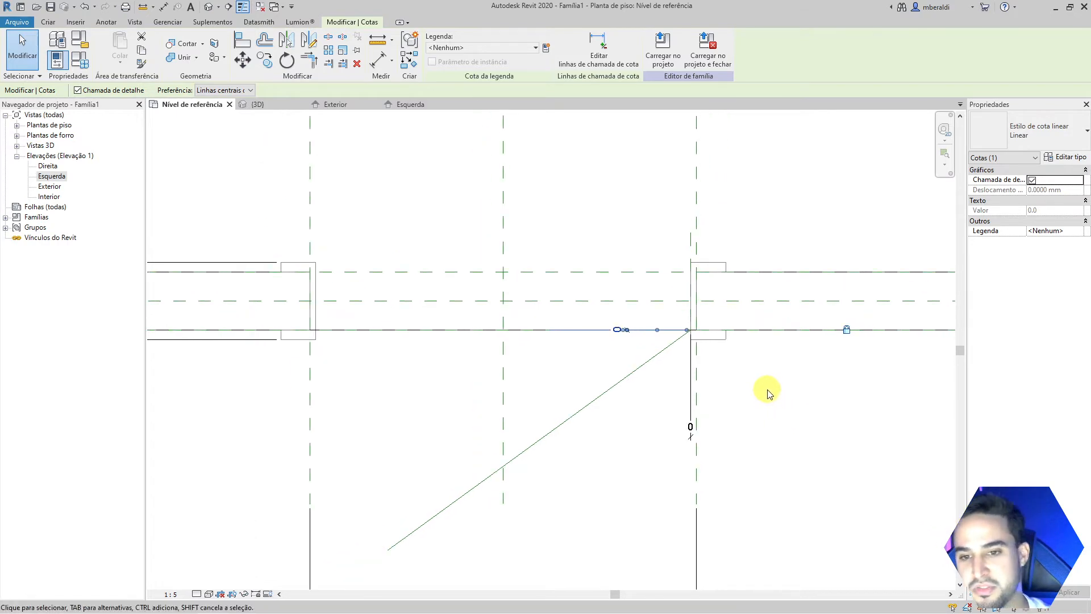
pyautogui.click(768, 392)
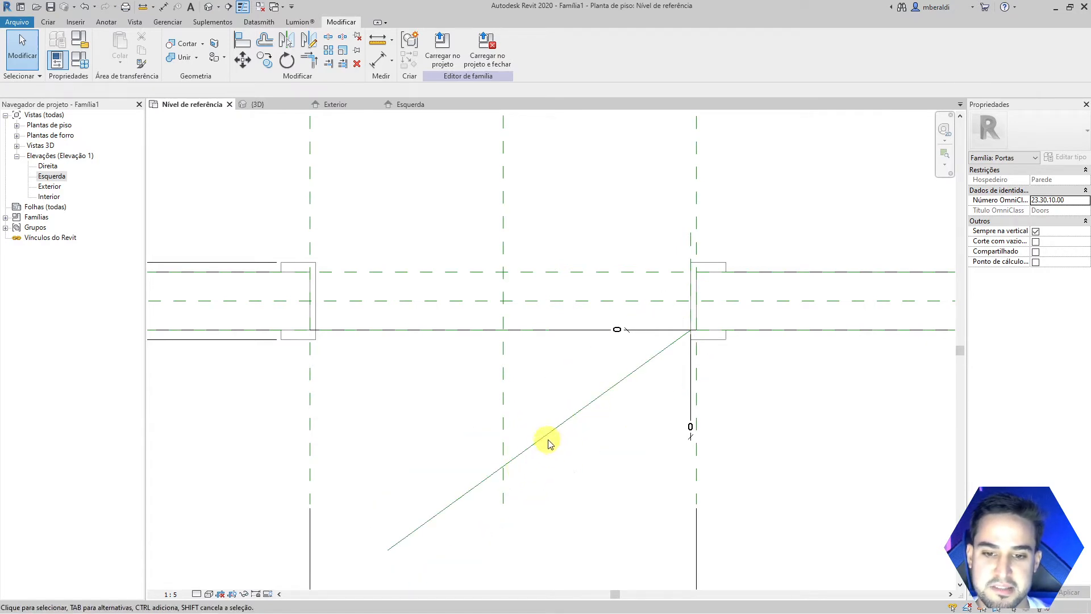
# - Add an angular dimension between the Interior reference plane and the diagonal reference line, placing its arc between them inside the door opening
pyautogui.moveTo(824, 470); pyautogui.dragTo(851, 419, button='middle')
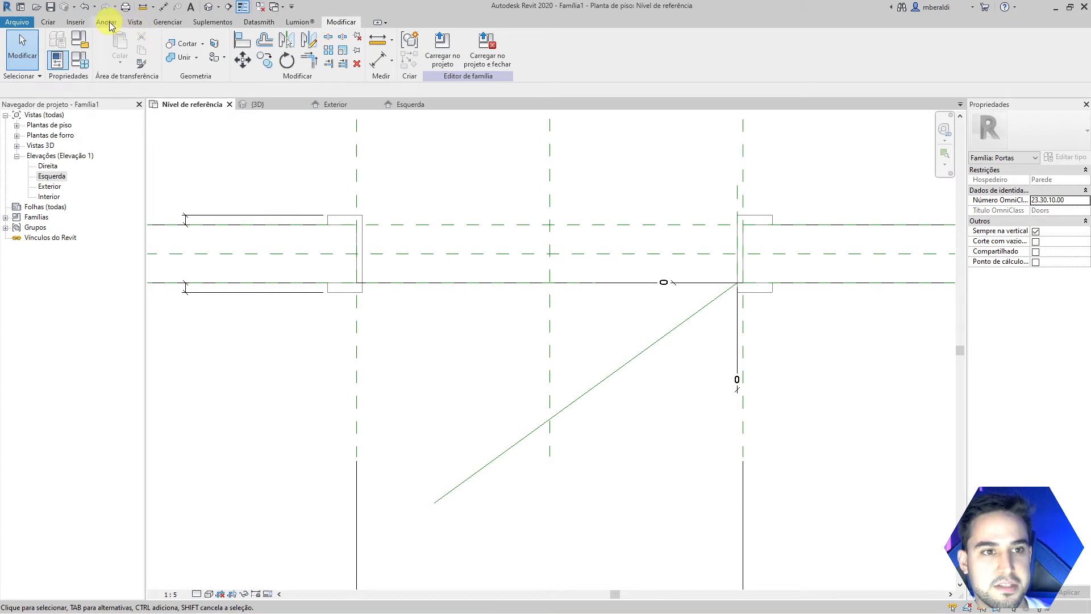
pyautogui.click(107, 23)
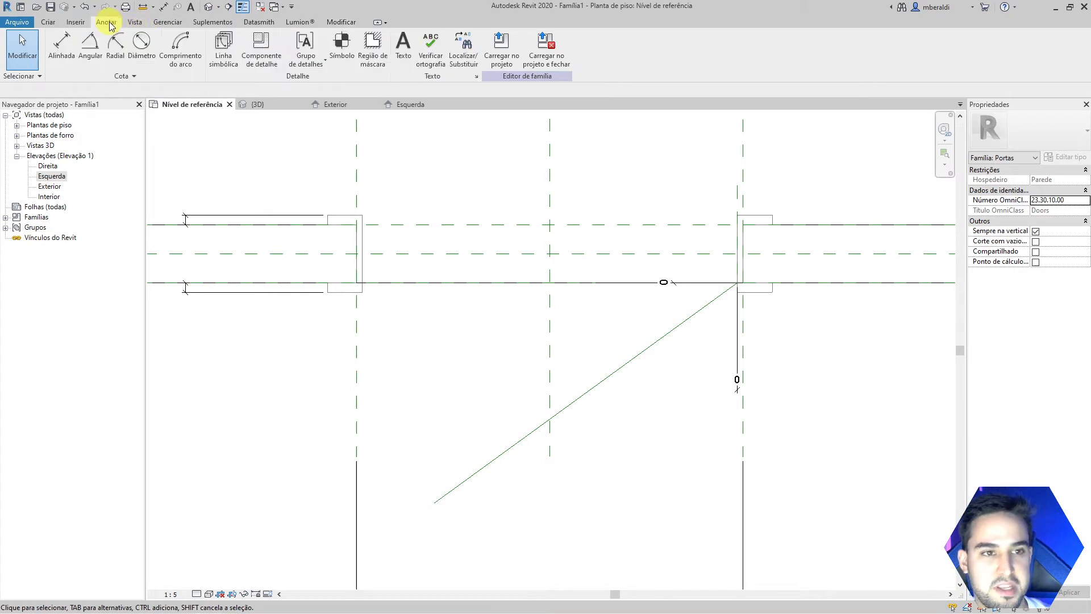
pyautogui.click(89, 53)
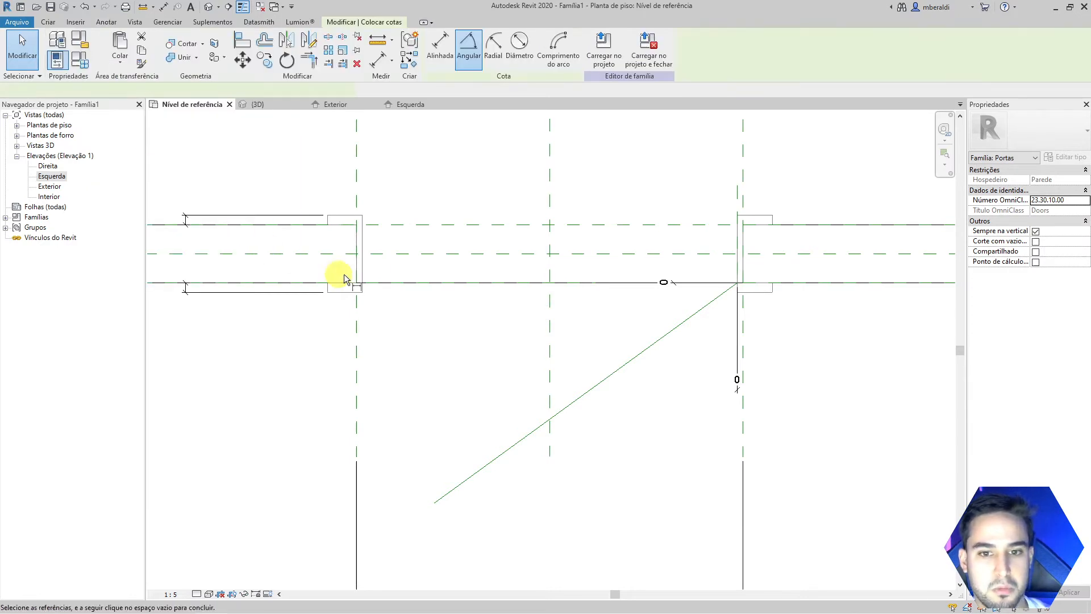
pyautogui.click(498, 283)
pyautogui.click(498, 283)
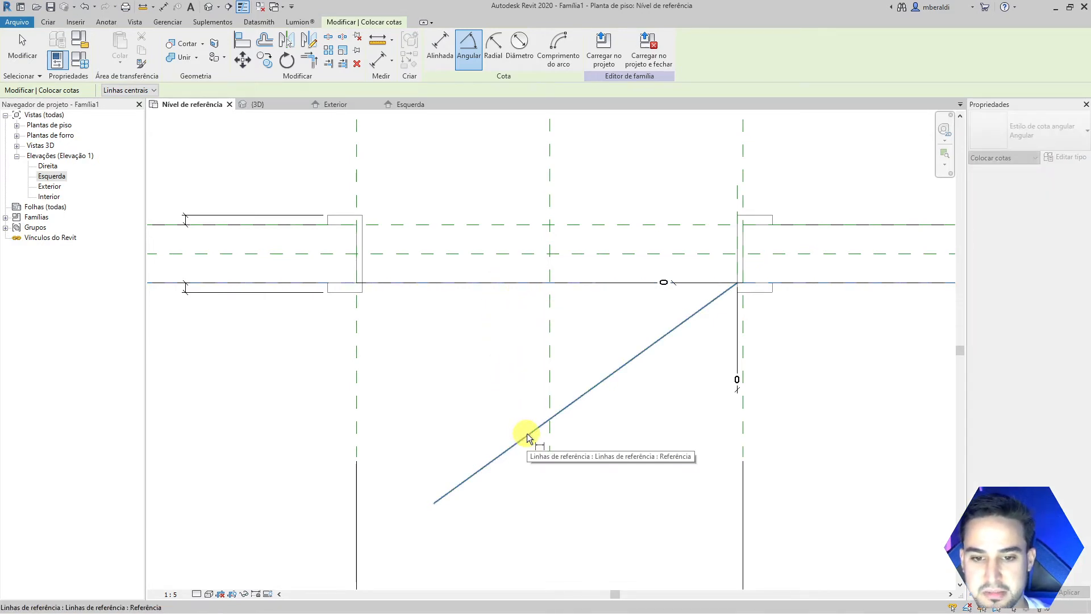
pyautogui.click(527, 433)
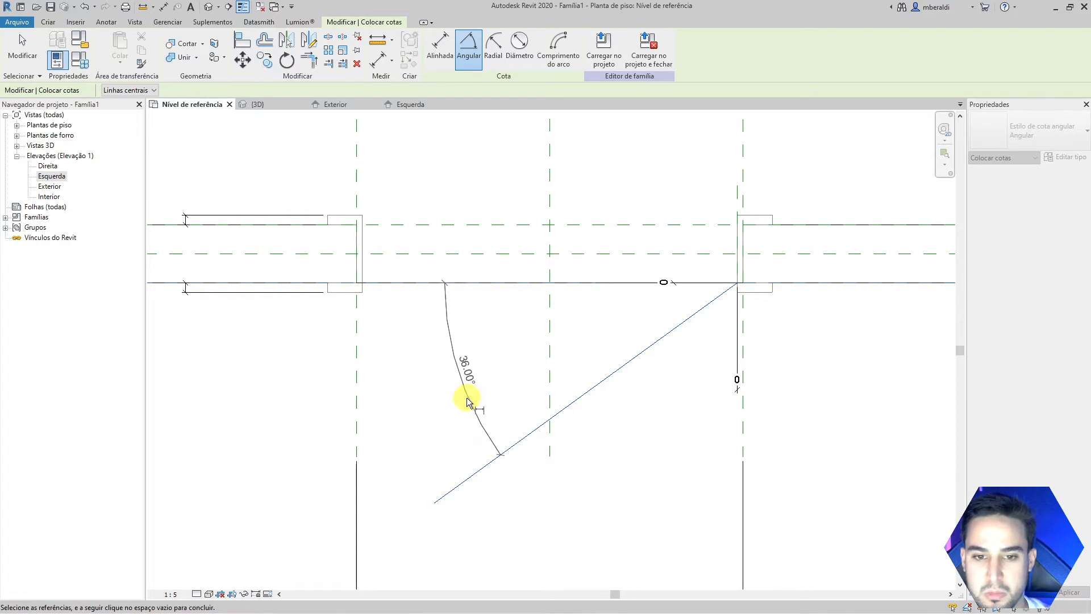
pyautogui.click(464, 401)
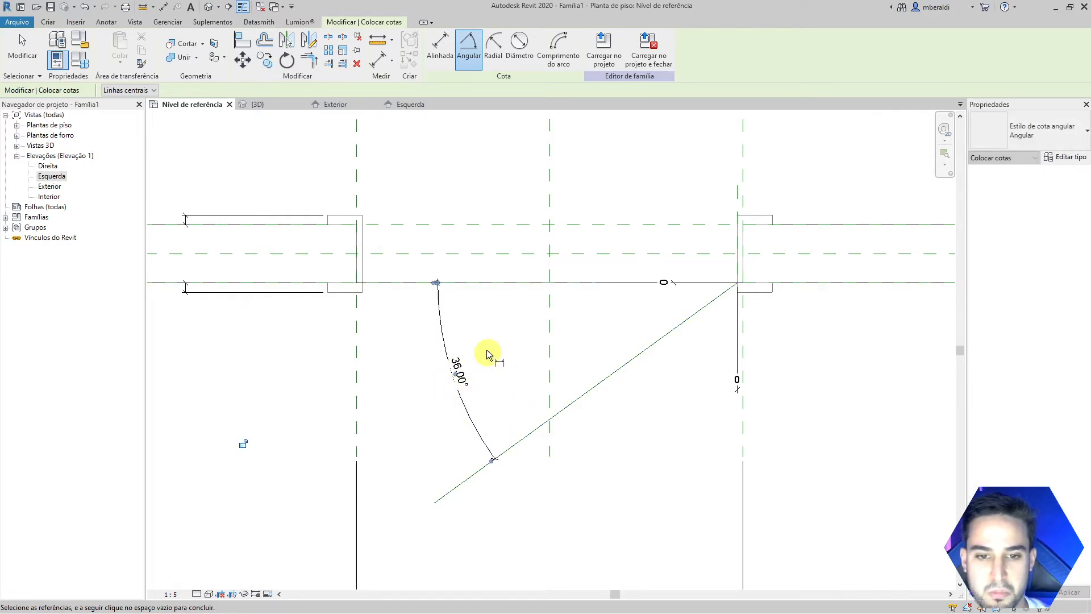
pyautogui.press('Escape')
pyautogui.press('Escape')
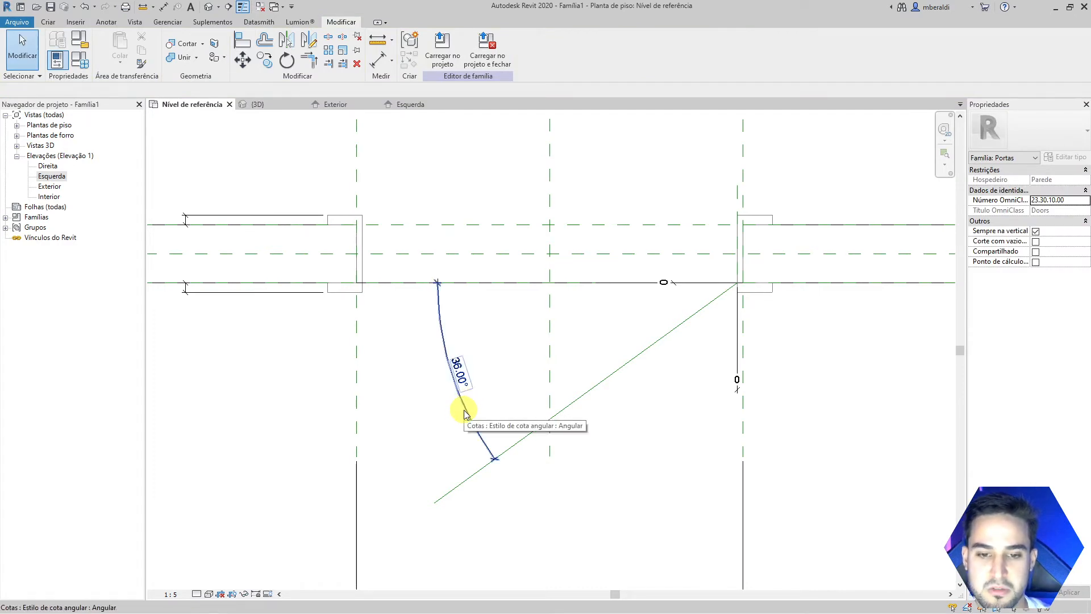
# - Create a family parameter named Angulo de Abertura for the angular dimension, as an instance parameter grouped under Cotas
pyautogui.click(463, 407)
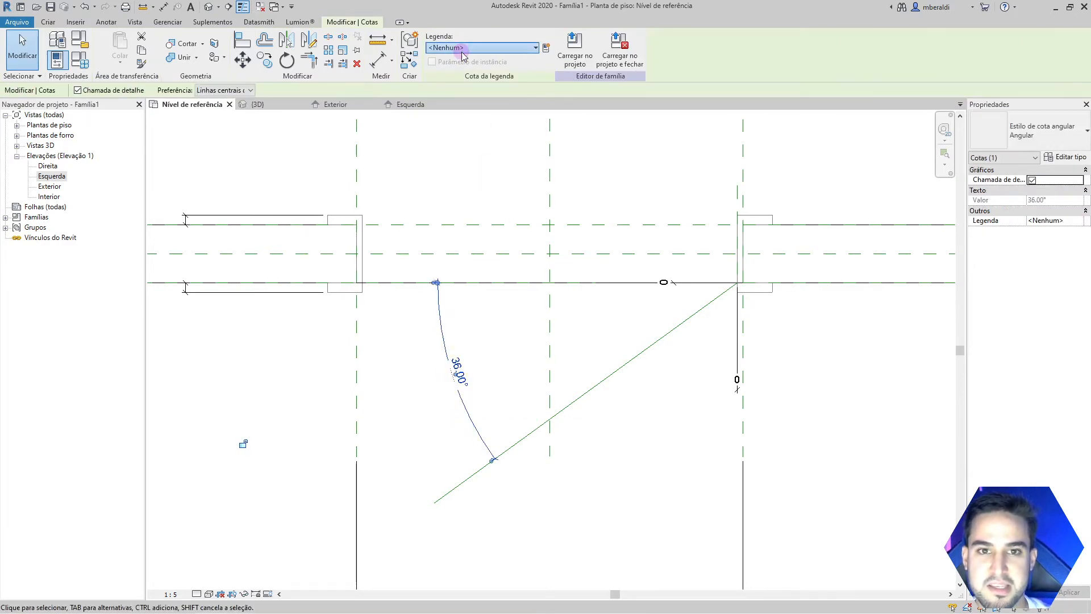
pyautogui.click(485, 48)
pyautogui.click(486, 56)
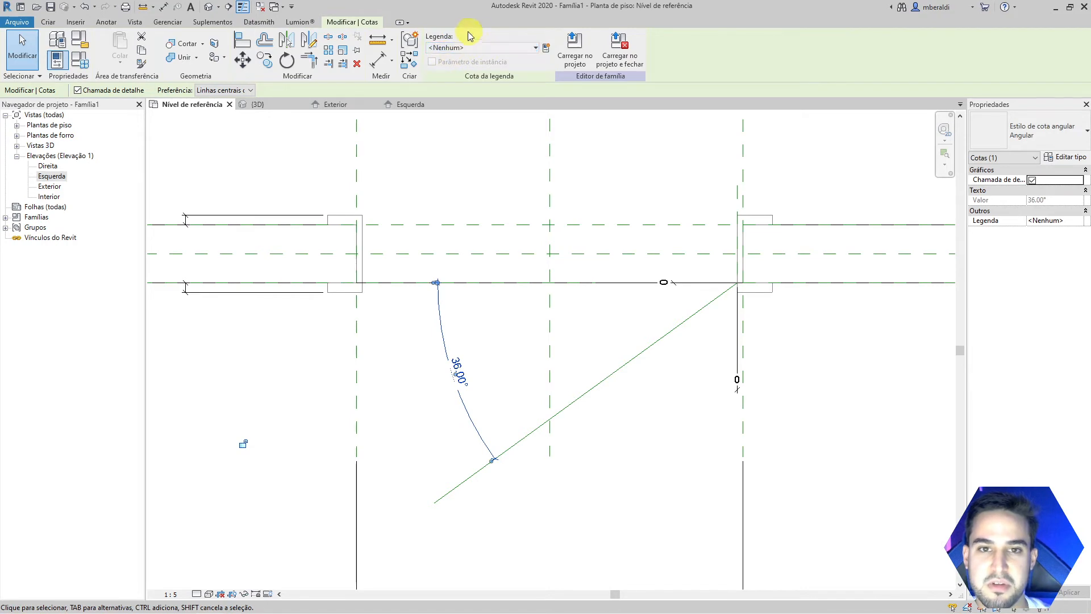
pyautogui.click(547, 49)
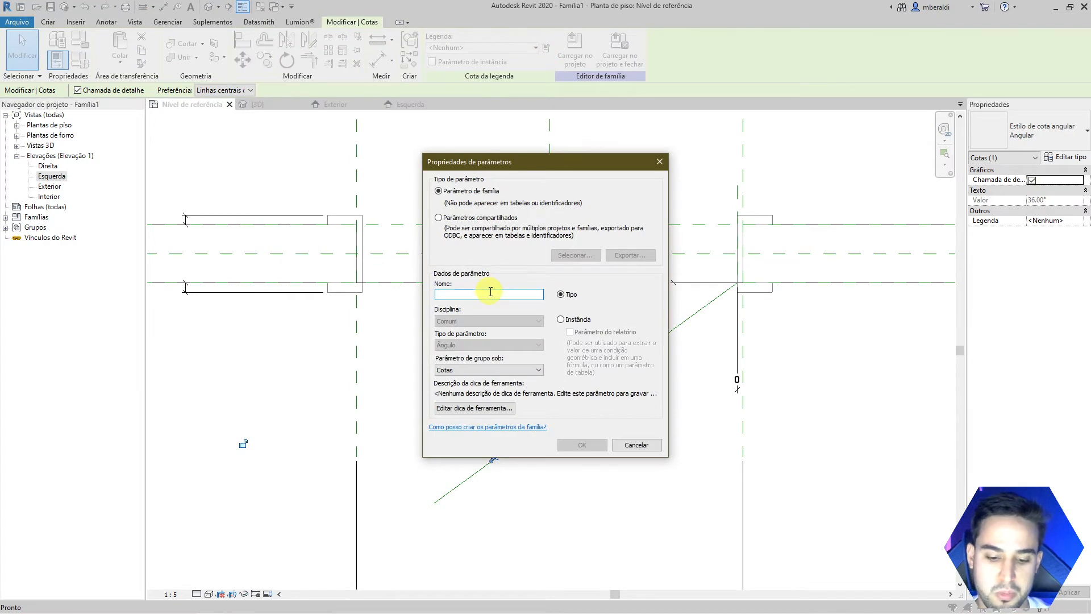
pyautogui.write('Angulo da')
pyautogui.press('BackSpace')
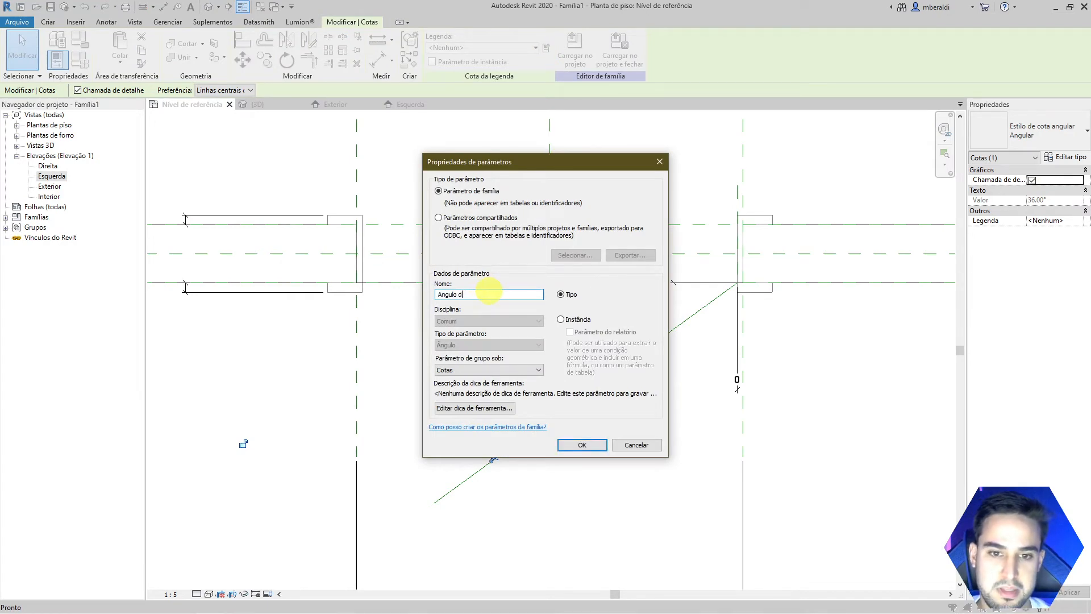
pyautogui.write('e Abertura')
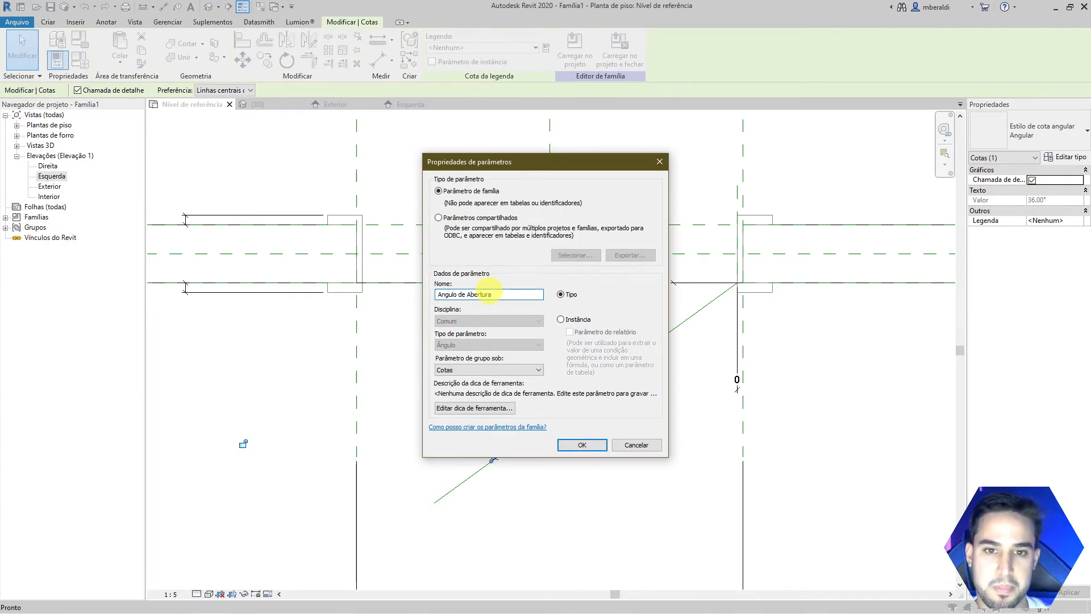
pyautogui.click(579, 321)
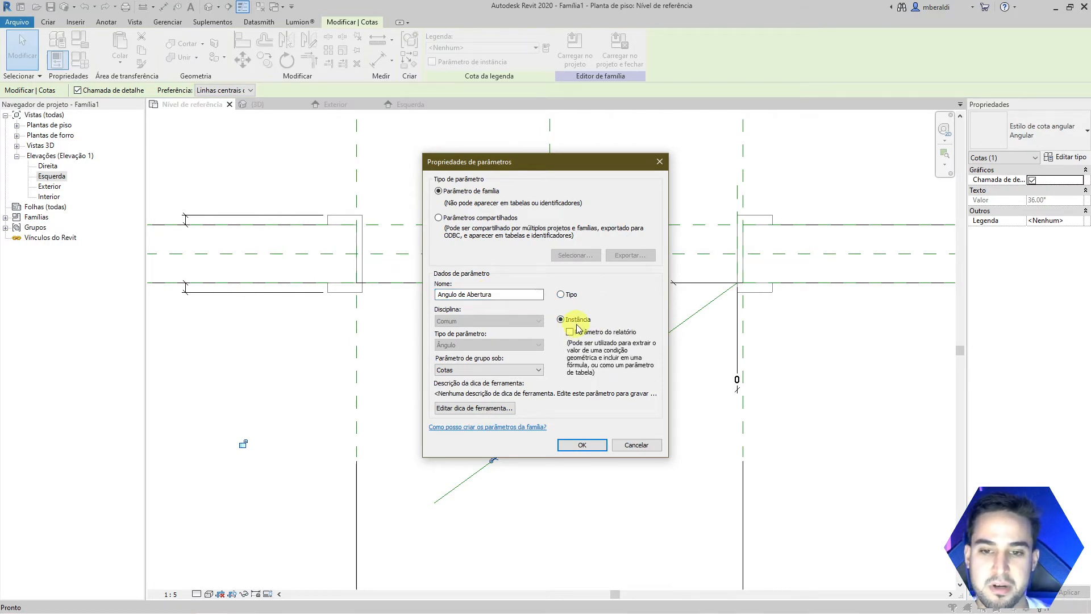
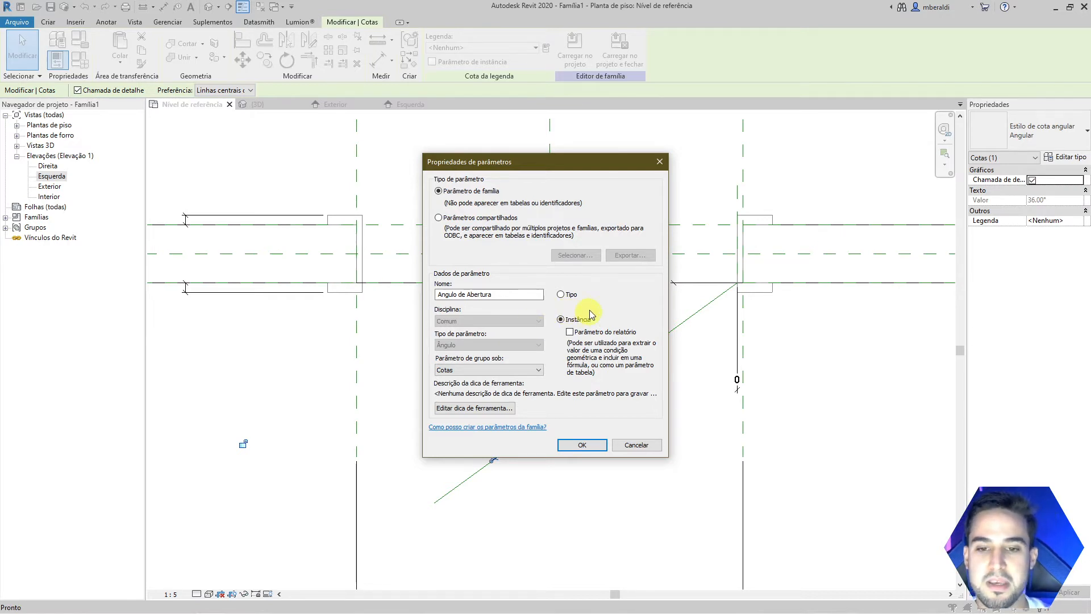
# - Assign the new instance parameter Angulo de Abertura to the angular dimension and move its text outside the arc
pyautogui.click(594, 447)
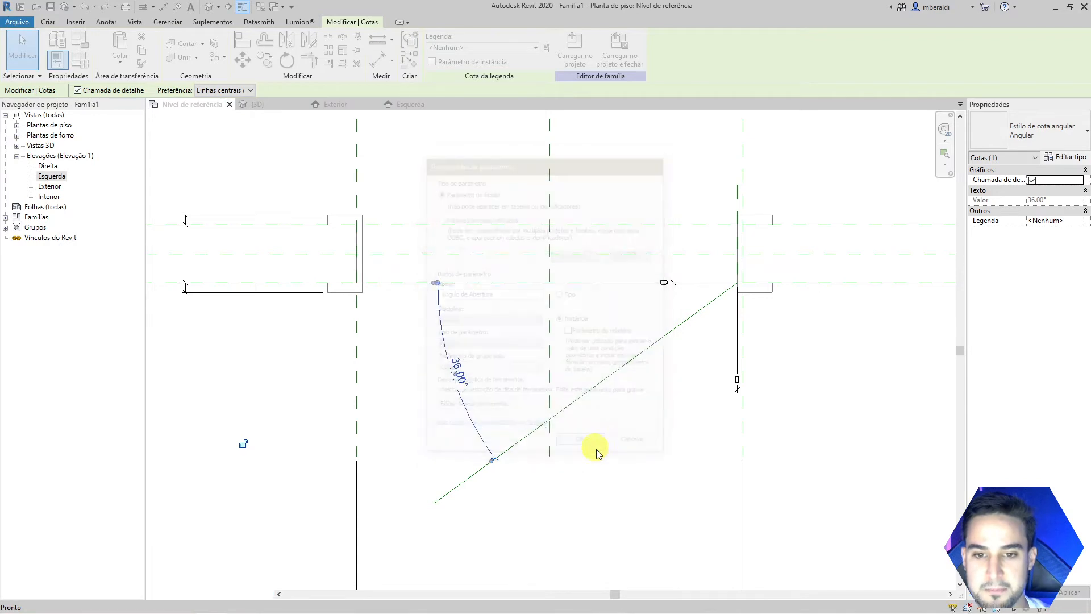
pyautogui.click(775, 453)
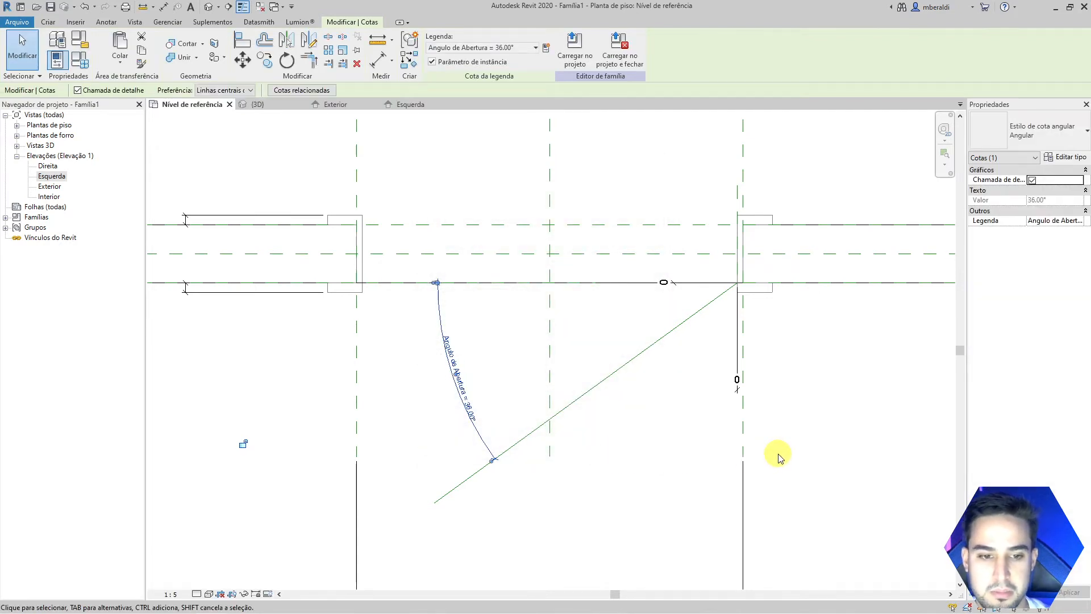
pyautogui.click(452, 357)
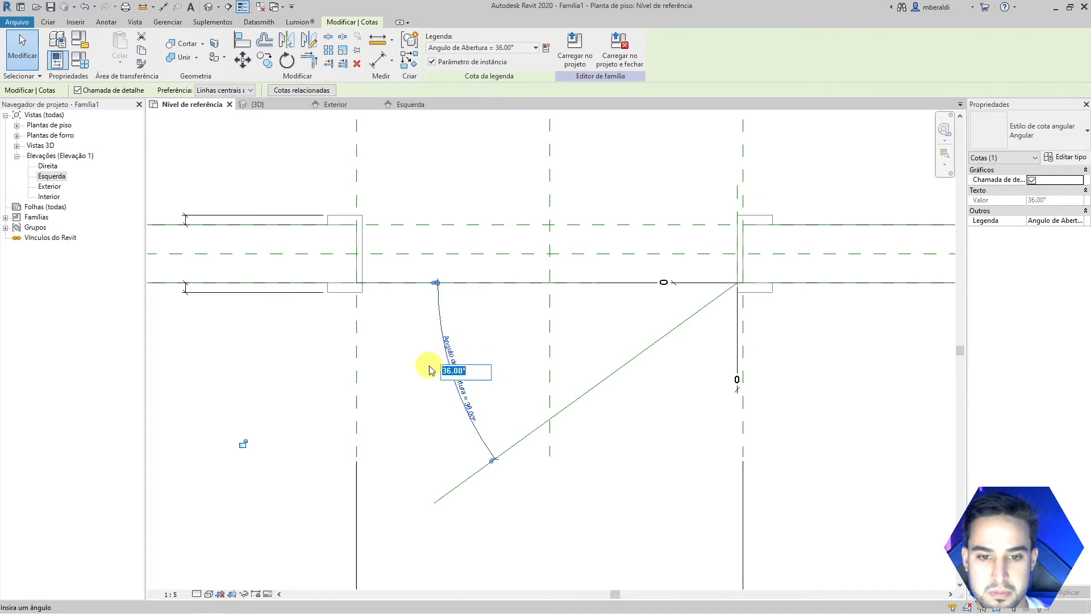
pyautogui.click(827, 441)
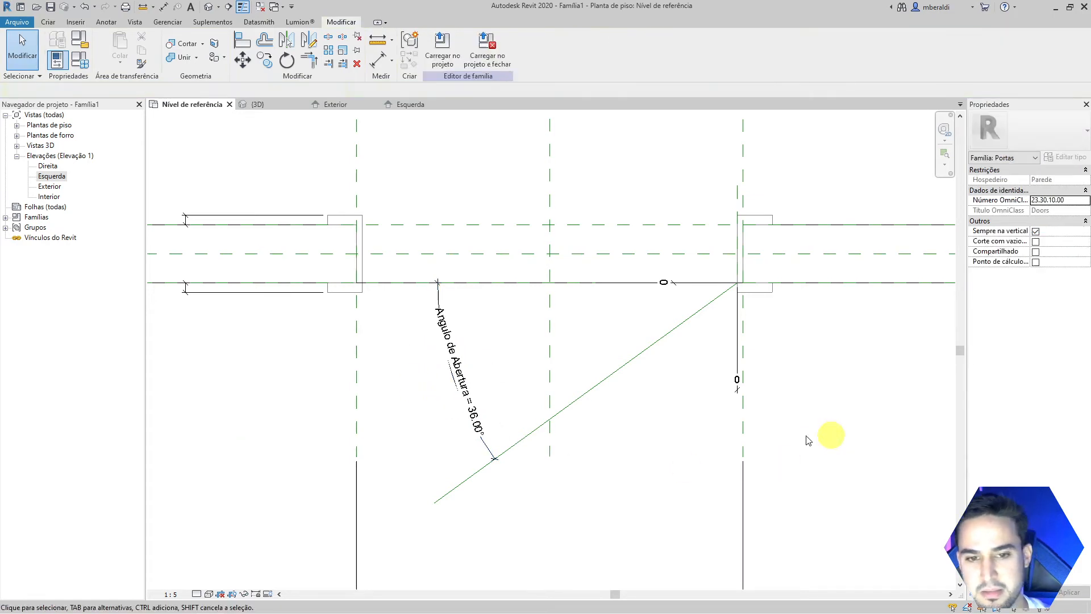
pyautogui.click(462, 379)
pyautogui.moveTo(458, 378); pyautogui.dragTo(439, 377)
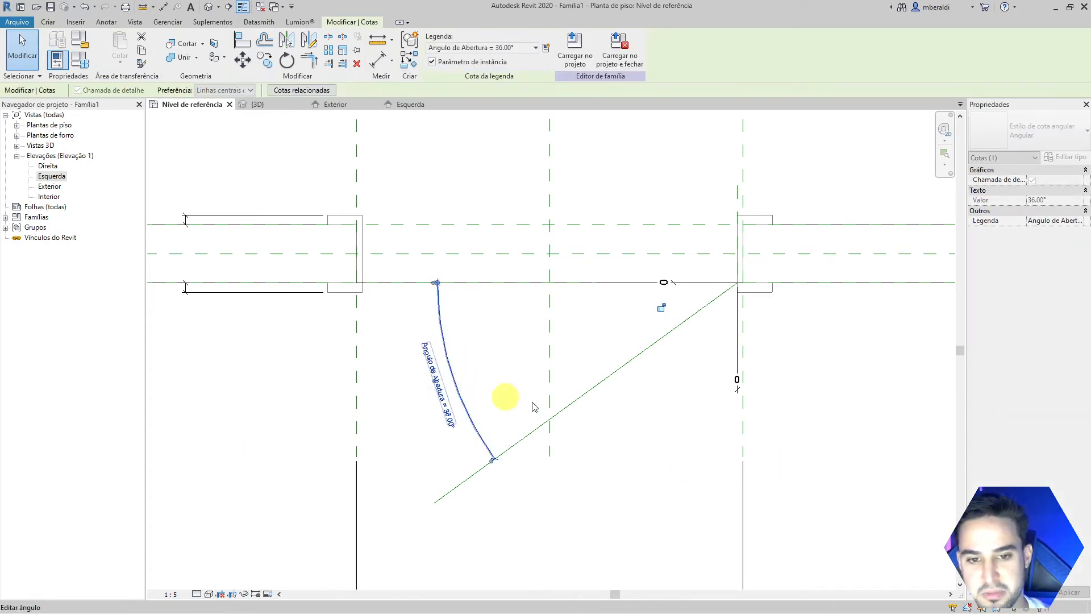
pyautogui.click(819, 433)
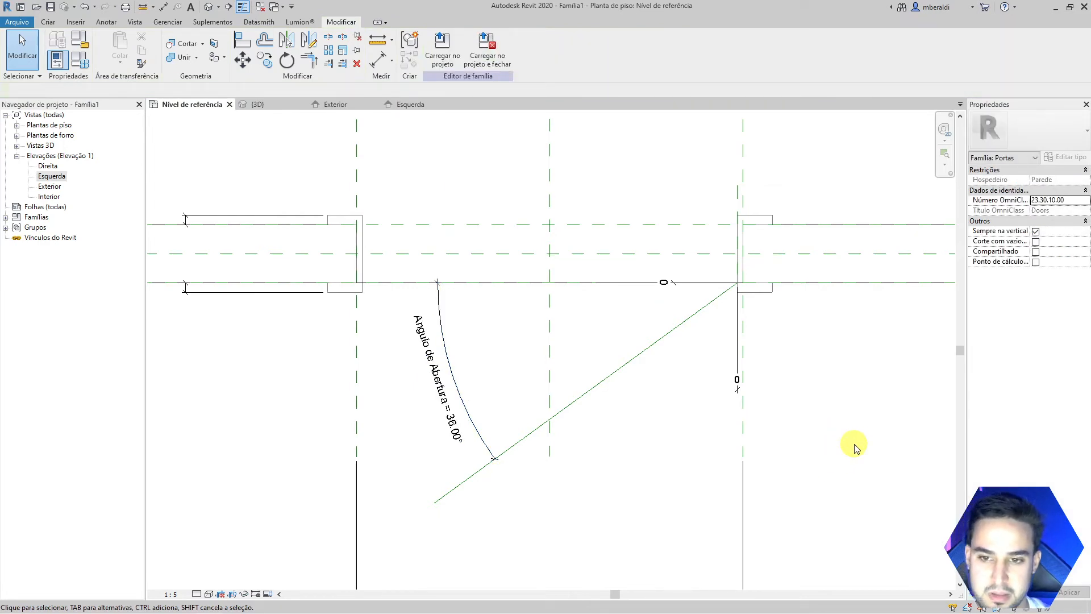
# - In the 3D view, start an extrusion and pick the angled reference line's vertical plane as its work plane
pyautogui.scroll(-3, 605, 436)
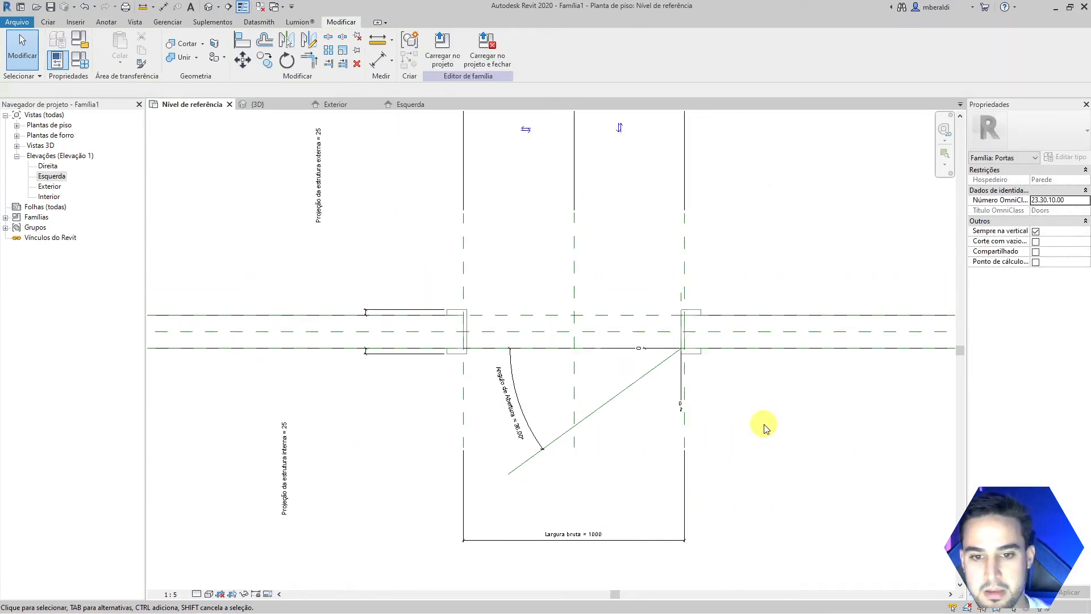
pyautogui.click(272, 108)
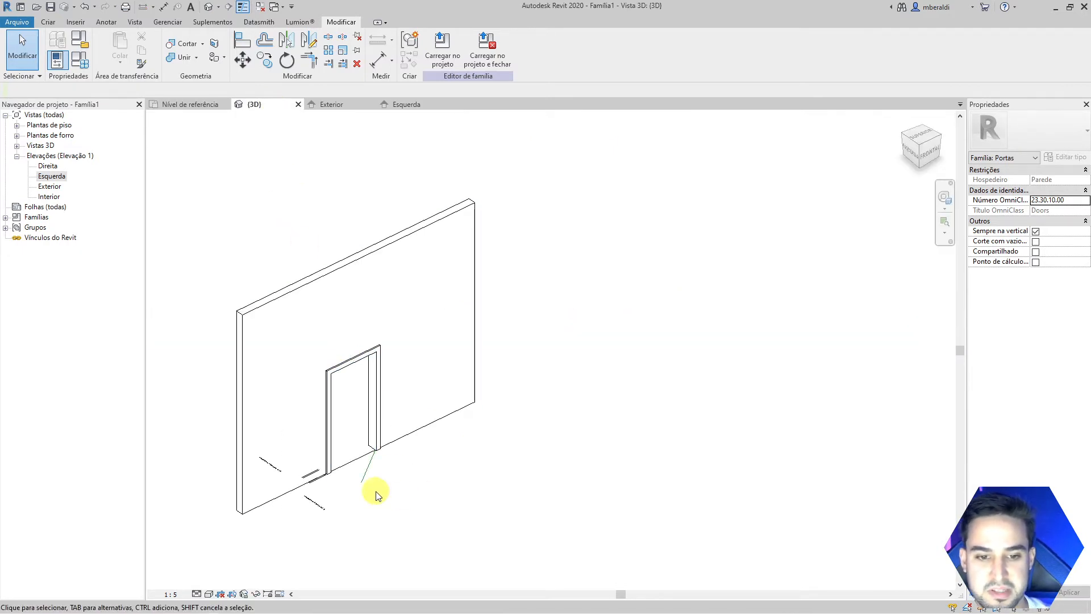
pyautogui.scroll(3, 373, 489)
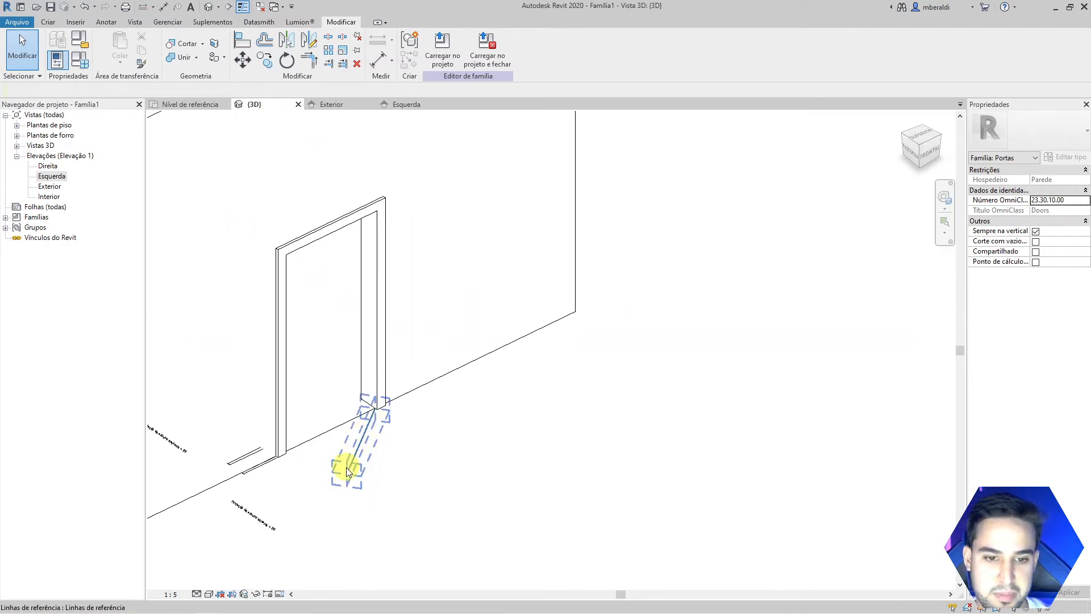
pyautogui.keyDown('shift'); pyautogui.moveTo(366, 407); pyautogui.dragTo(588, 459, button='middle'); pyautogui.keyUp('shift')
pyautogui.scroll(1, 588, 459)
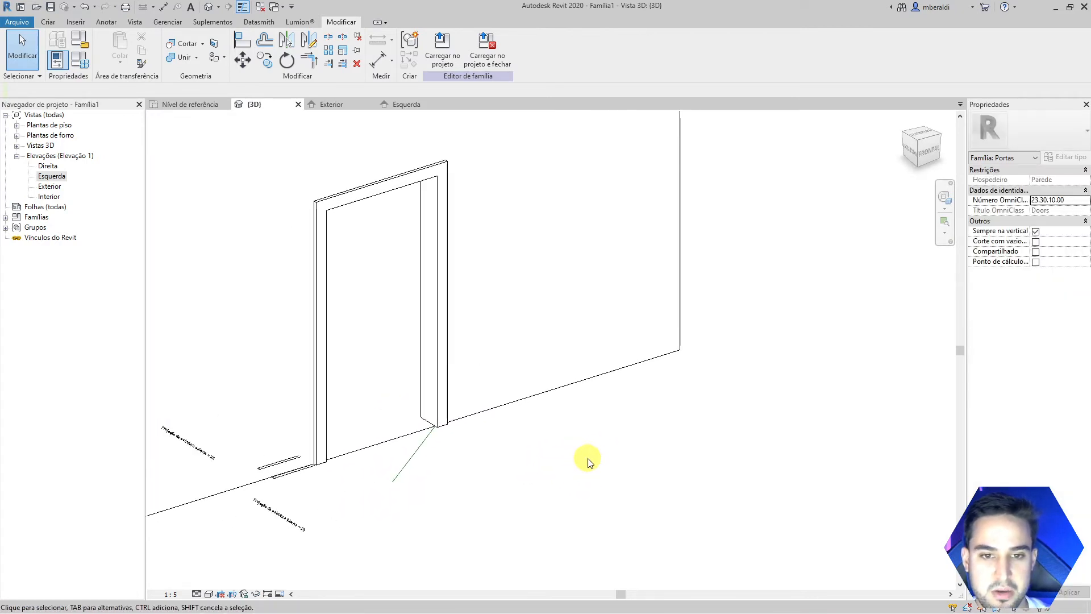
pyautogui.click(55, 23)
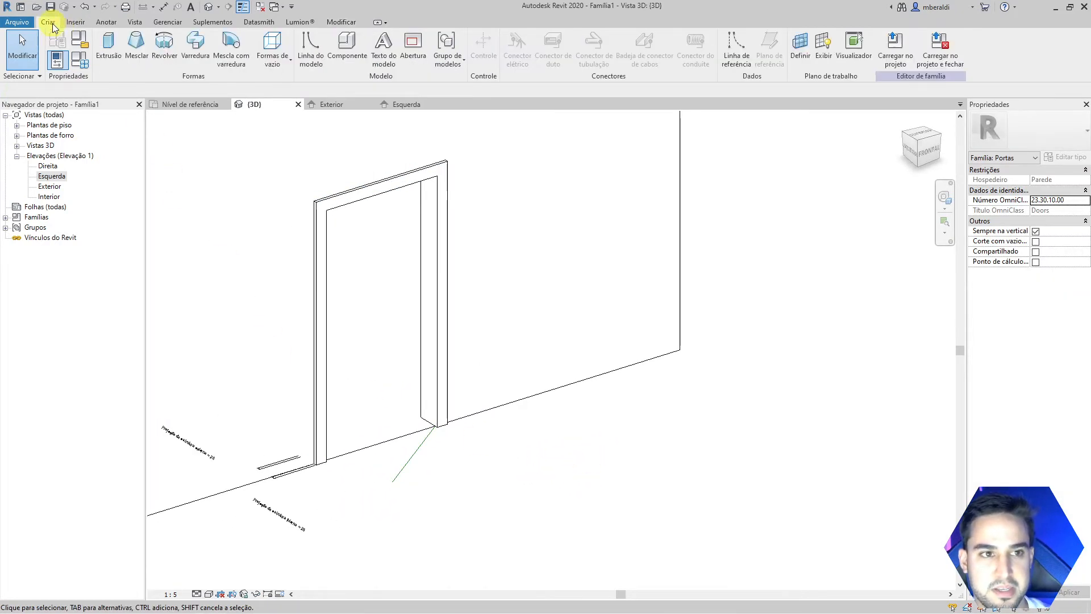
pyautogui.click(116, 56)
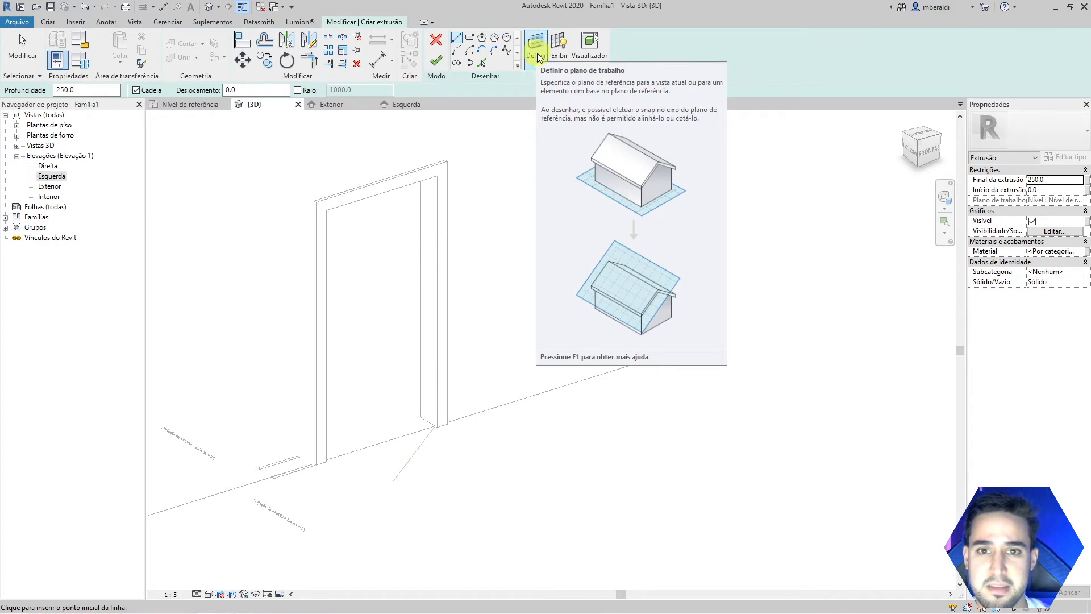
pyautogui.click(538, 55)
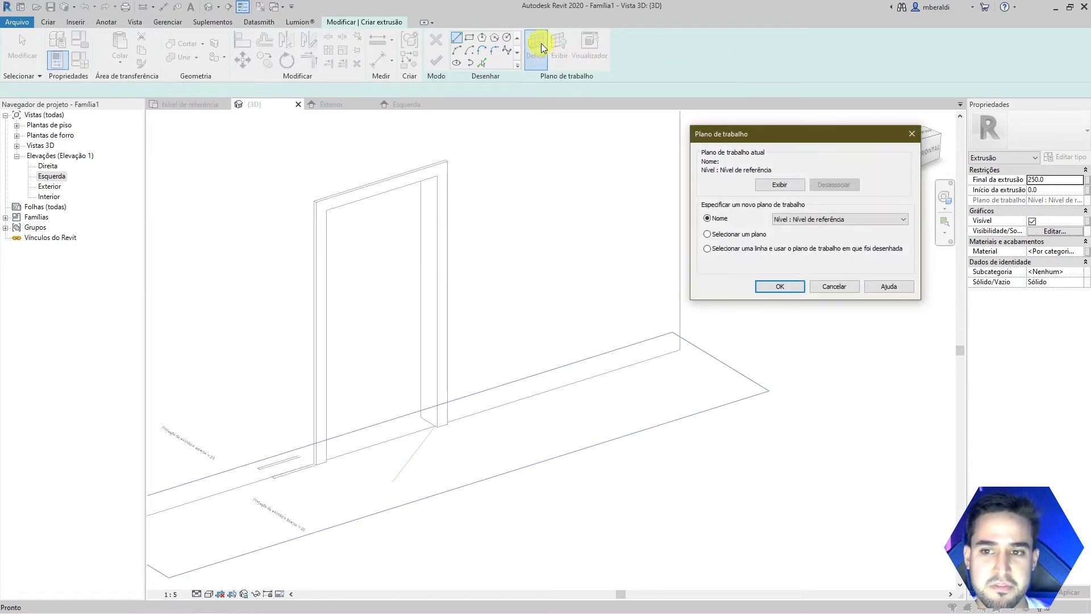
pyautogui.click(724, 237)
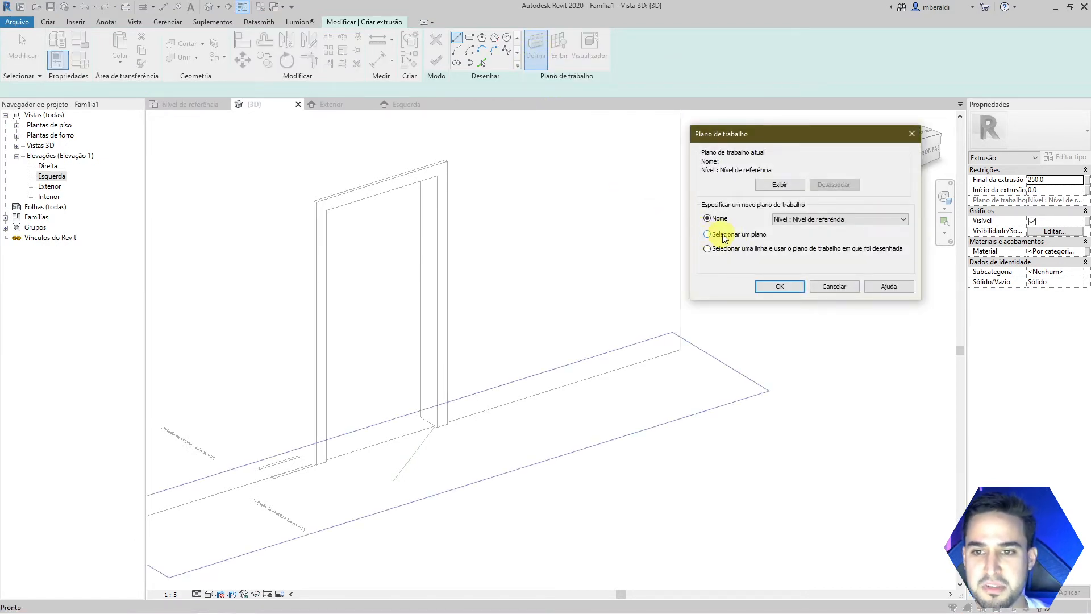
pyautogui.click(778, 286)
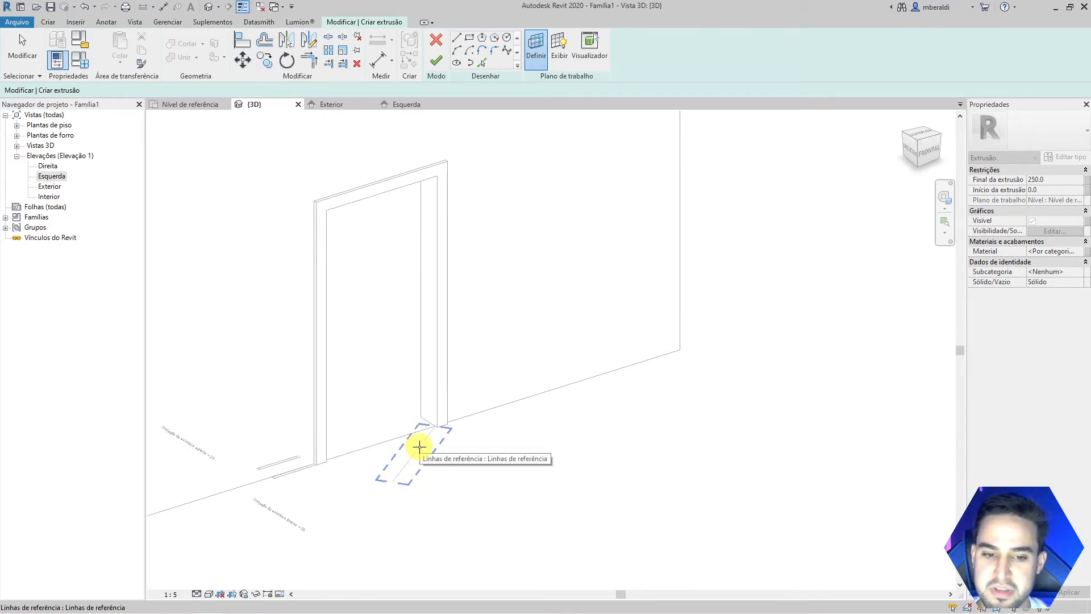
pyautogui.press('Tab')
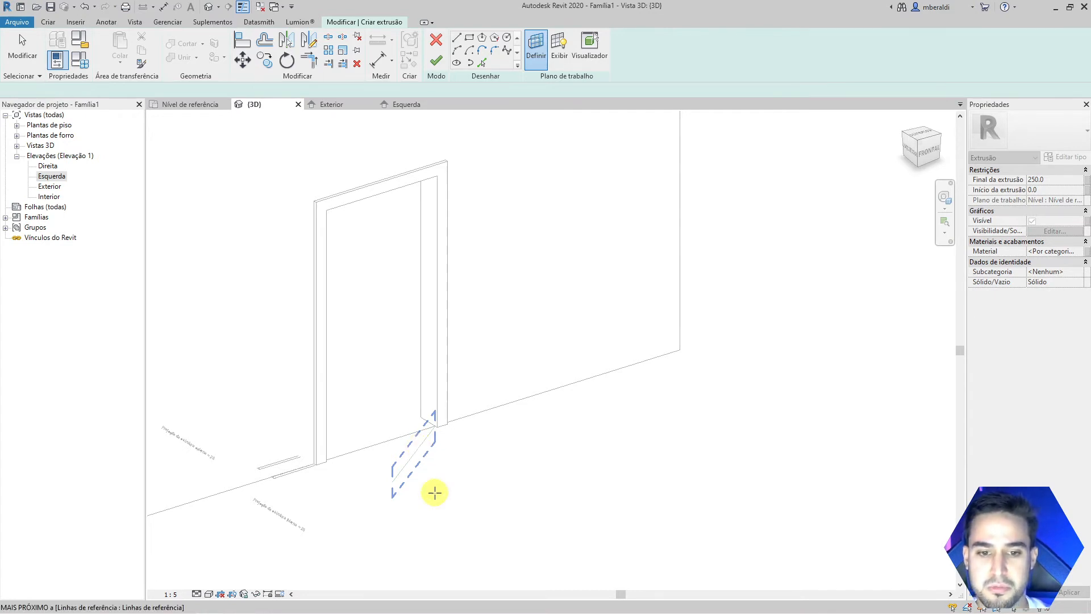
pyautogui.click(422, 442)
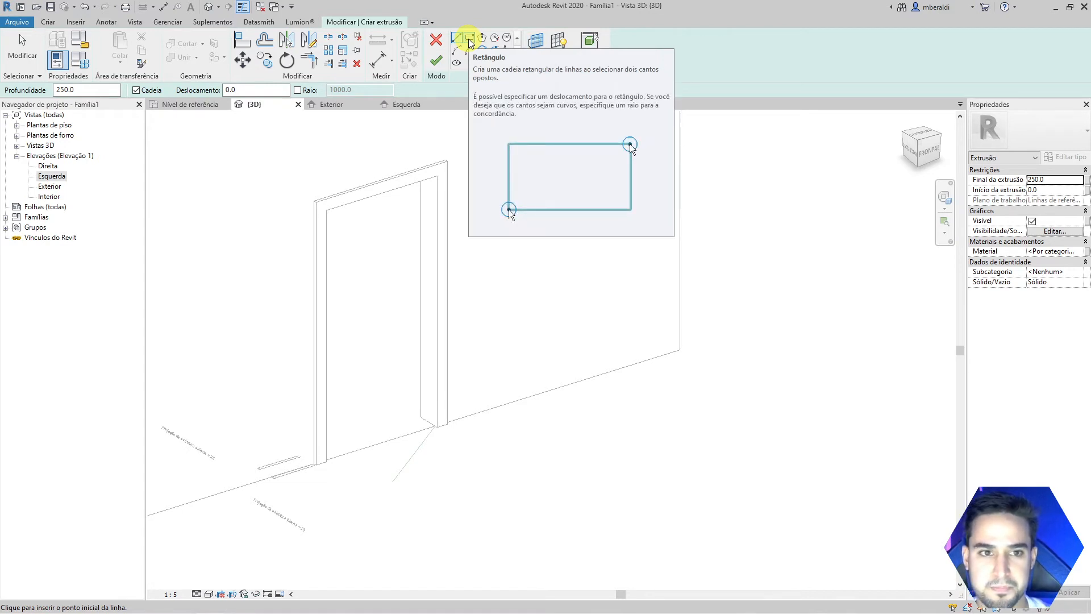
# - Sketch a door leaf rectangle about 970 mm wide and 1620 mm tall, starting at the reference line's hinge end
pyautogui.click(469, 38)
pyautogui.scroll(3, 418, 446)
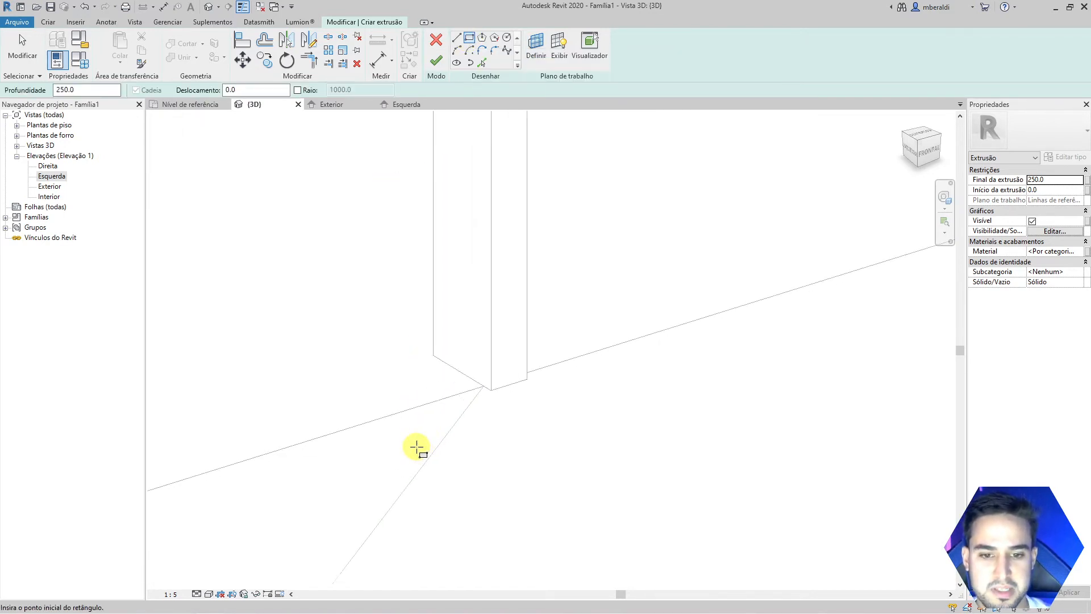
pyautogui.scroll(1, 421, 443)
pyautogui.scroll(2, 480, 403)
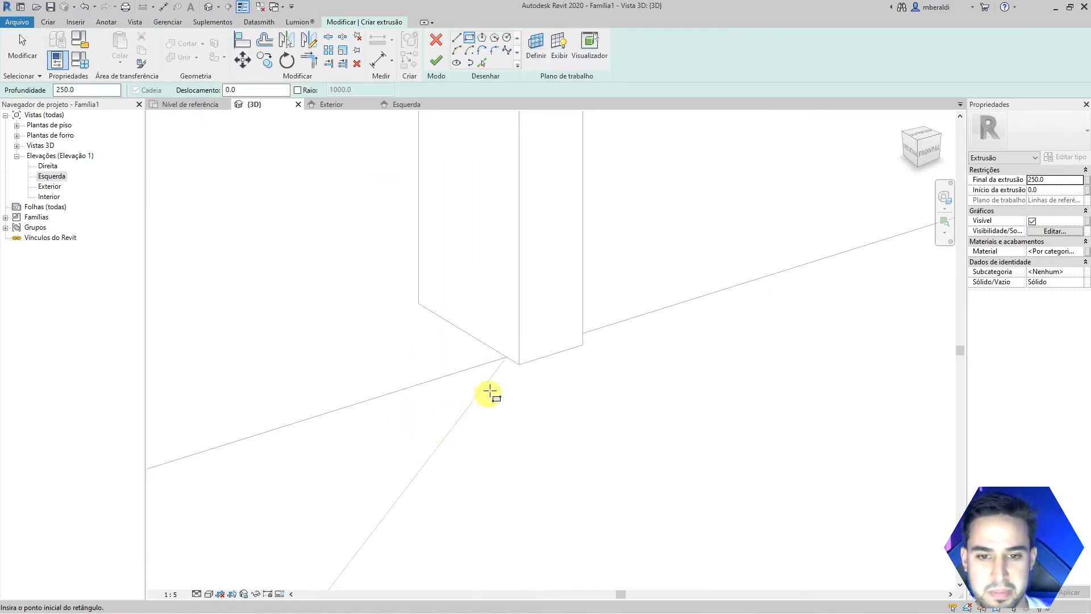
pyautogui.click(506, 357)
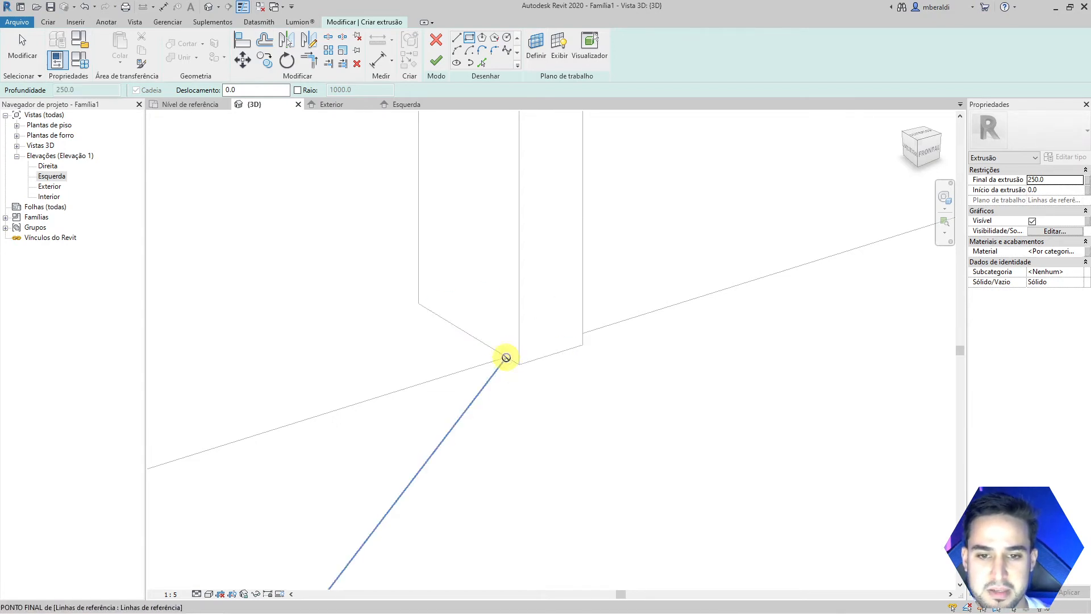
pyautogui.scroll(-4, 445, 415)
pyautogui.scroll(2, 440, 426)
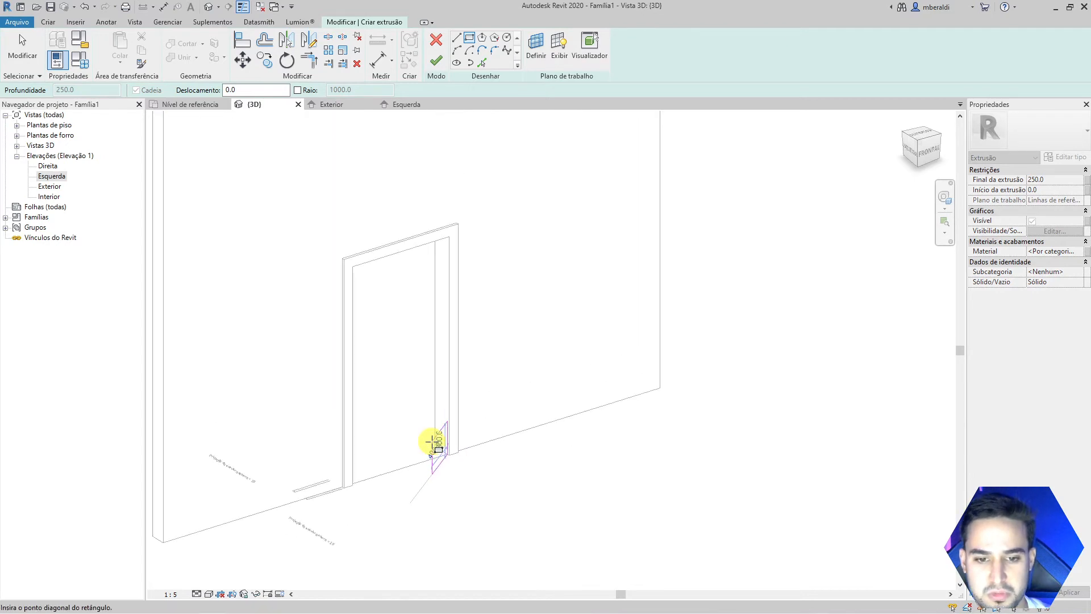
pyautogui.scroll(1, 392, 352)
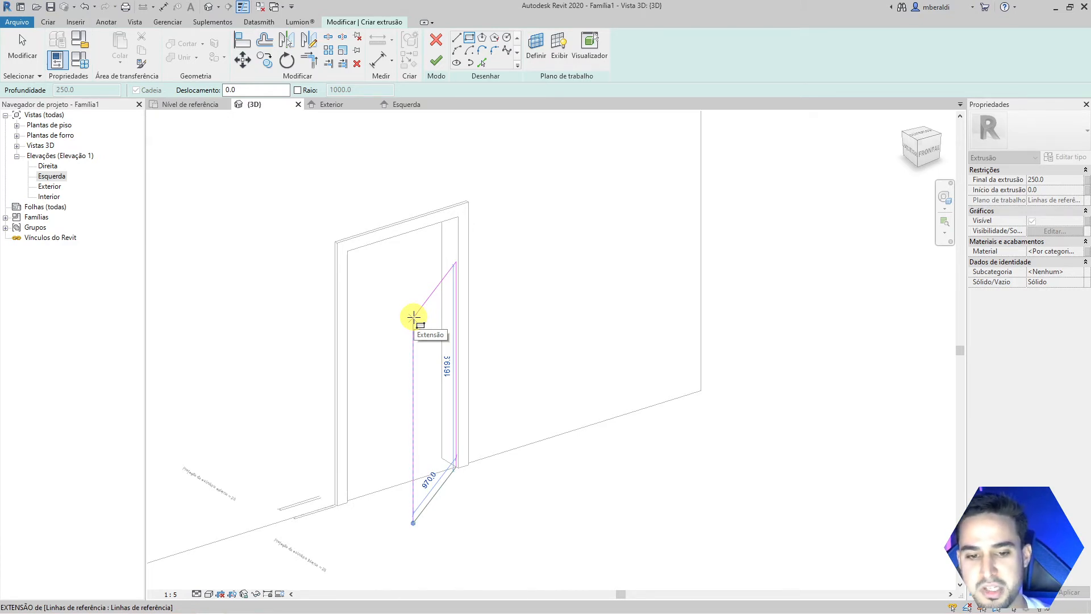
pyautogui.click(413, 316)
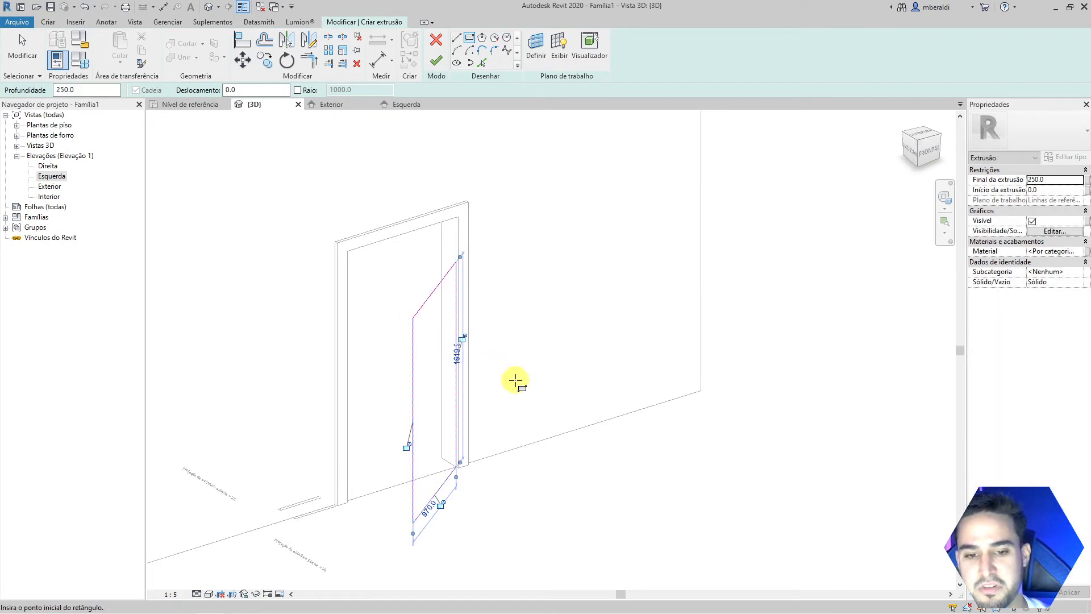
pyautogui.press('Escape')
pyautogui.press('Escape')
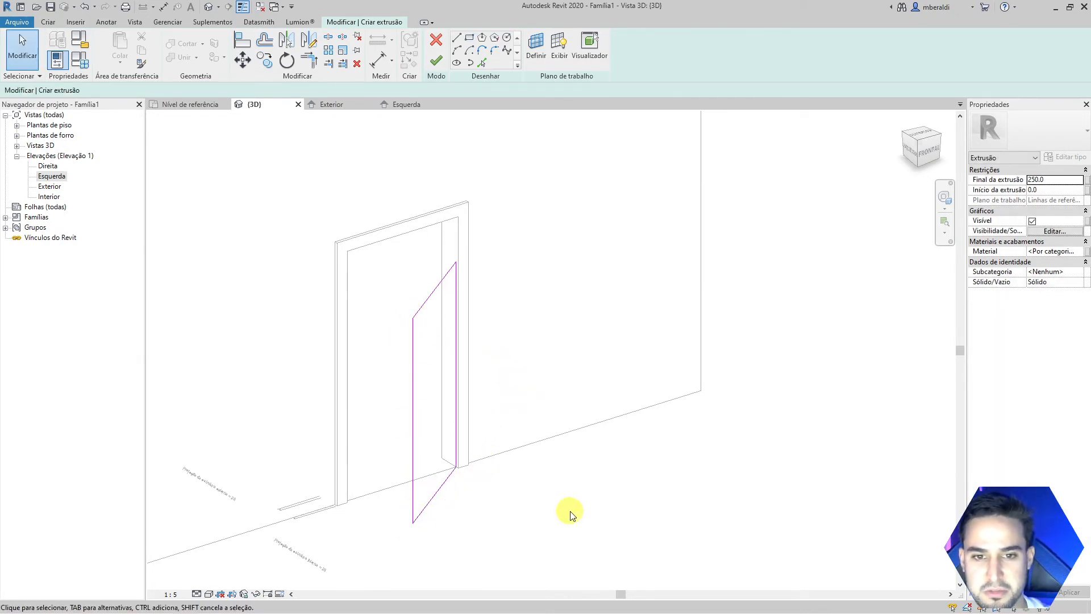
# - Add an aligned dimension between the rectangle's upper and lower edges, placed beyond its free vertical edge
pyautogui.moveTo(631, 509)
pyautogui.keyDown('shift'); pyautogui.mouseDown(button='middle')
pyautogui.moveTo(527, 517)
pyautogui.moveTo(770, 517)
pyautogui.moveTo(567, 529)
pyautogui.moveTo(612, 537)
pyautogui.moveTo(531, 561)
pyautogui.moveTo(583, 570)
pyautogui.moveTo(529, 521)
pyautogui.moveTo(523, 470)
pyautogui.moveTo(502, 465)
pyautogui.moveTo(558, 436)
pyautogui.mouseUp(button='middle'); pyautogui.keyUp('shift')
pyautogui.click(106, 23)
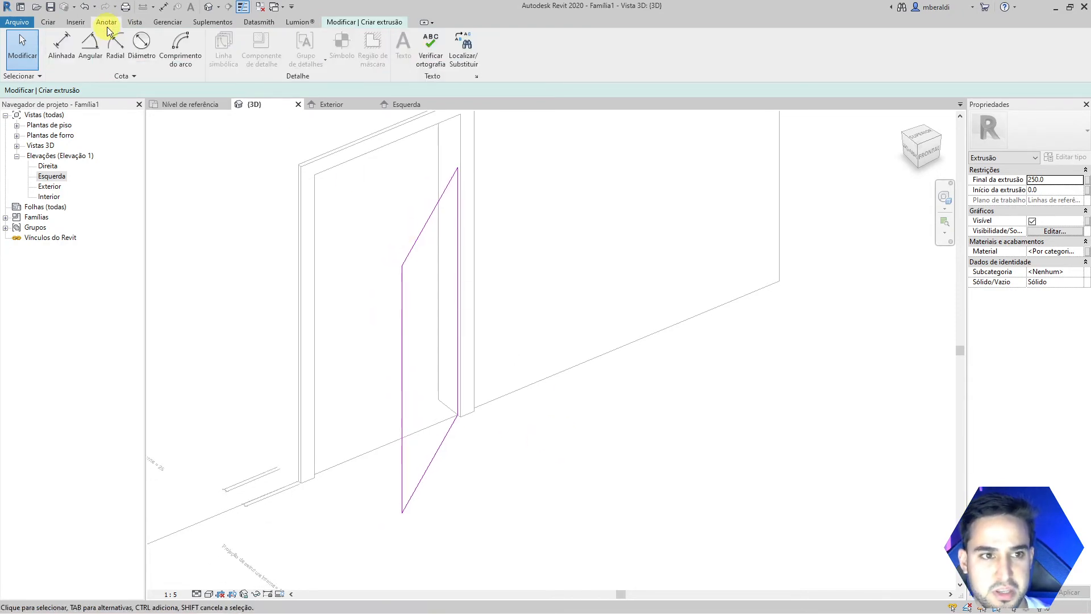
pyautogui.click(65, 47)
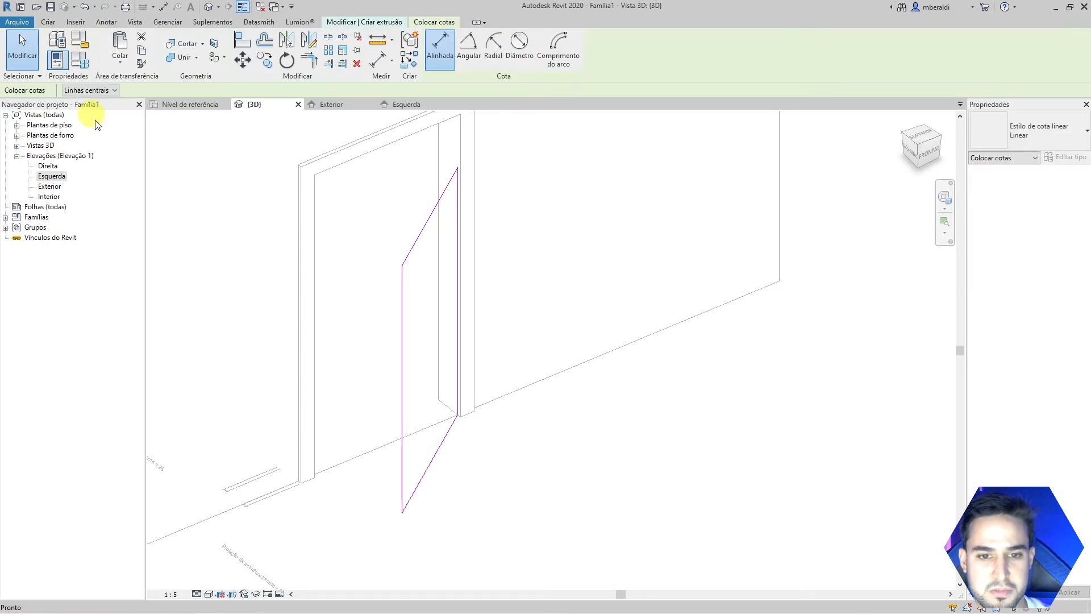
pyautogui.click(421, 238)
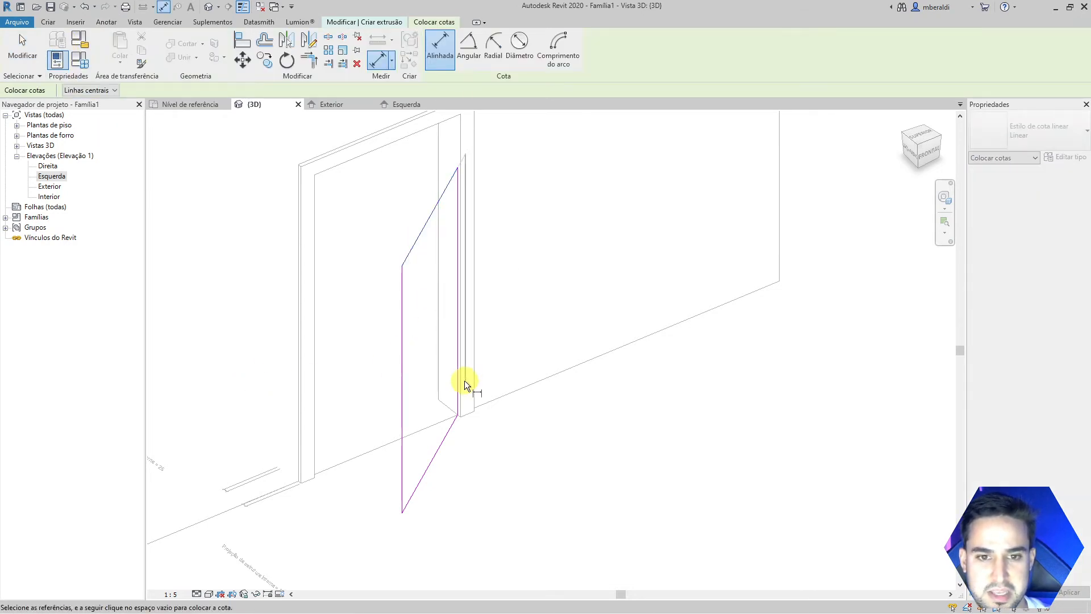
pyautogui.click(428, 465)
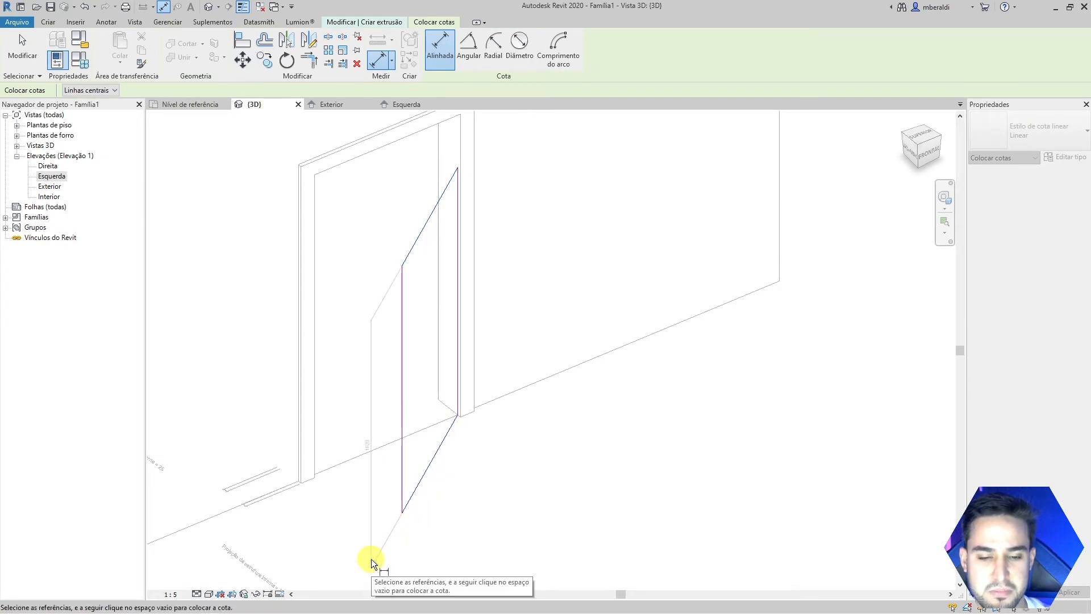
pyautogui.click(370, 558)
pyautogui.press('Escape')
pyautogui.press('Escape')
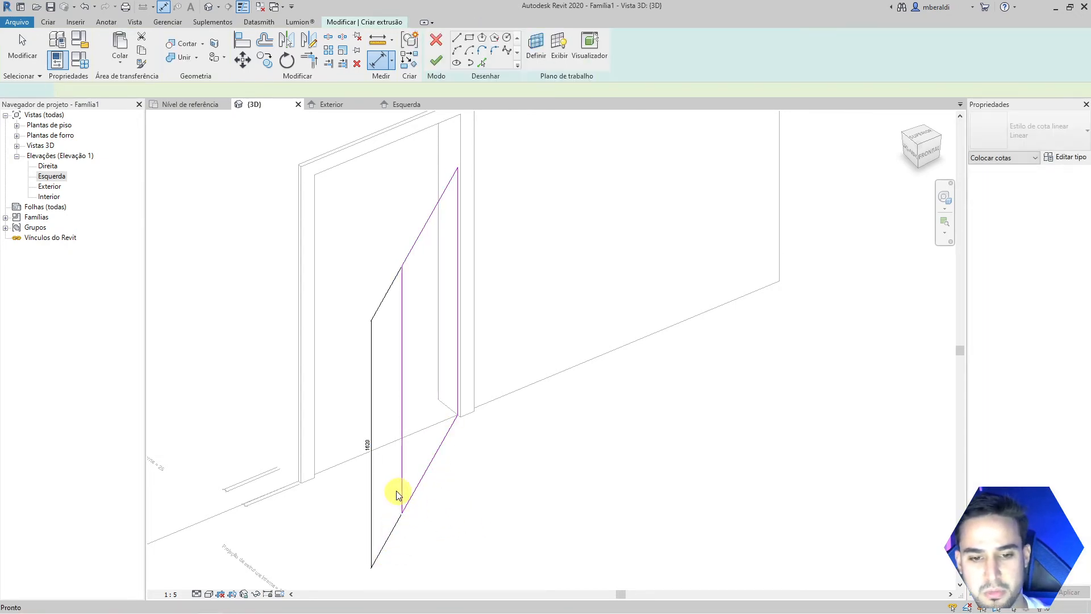
# - Label the door leaf's height dimension with the existing parameter Altura = 2000
pyautogui.click(368, 449)
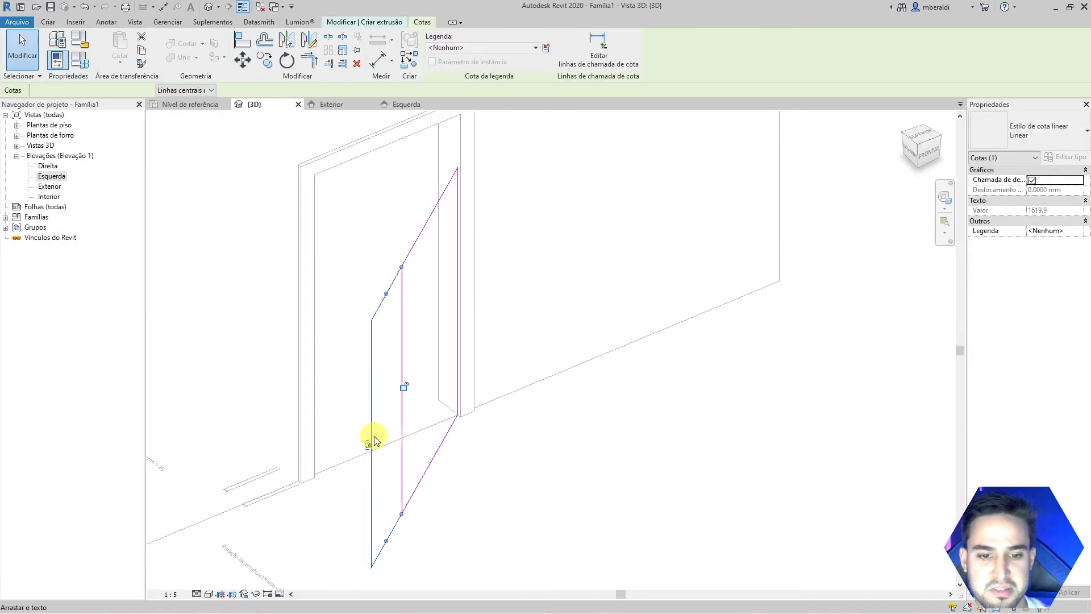
pyautogui.click(505, 46)
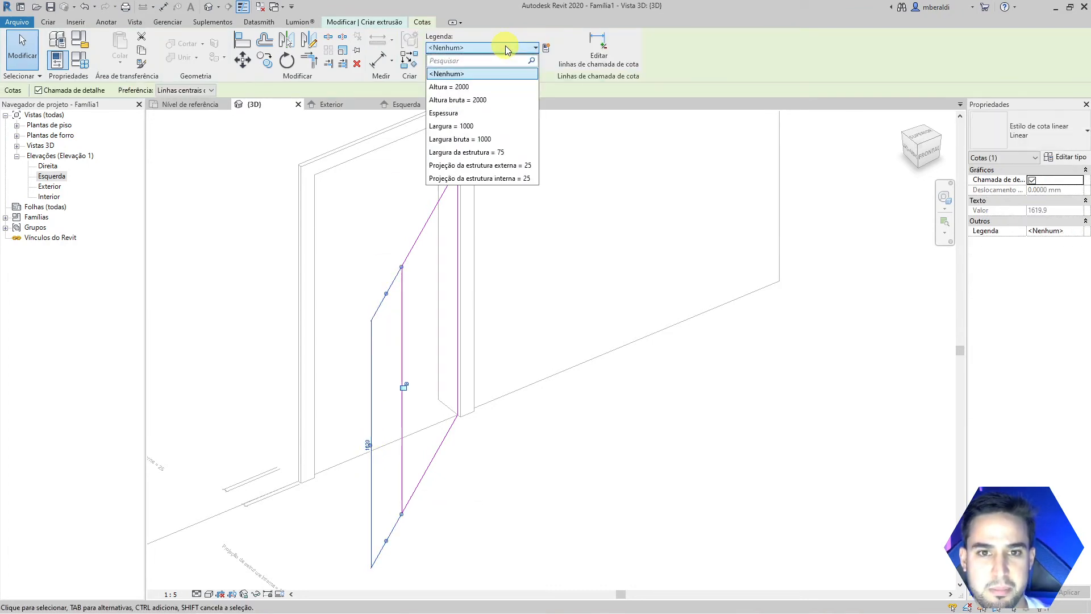
pyautogui.click(470, 89)
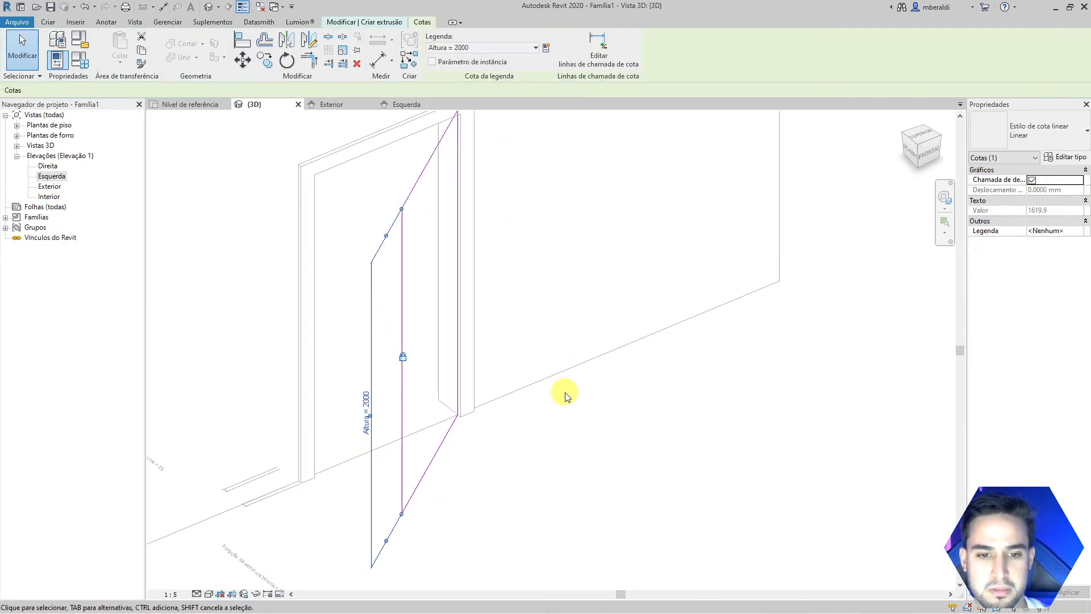
pyautogui.click(559, 483)
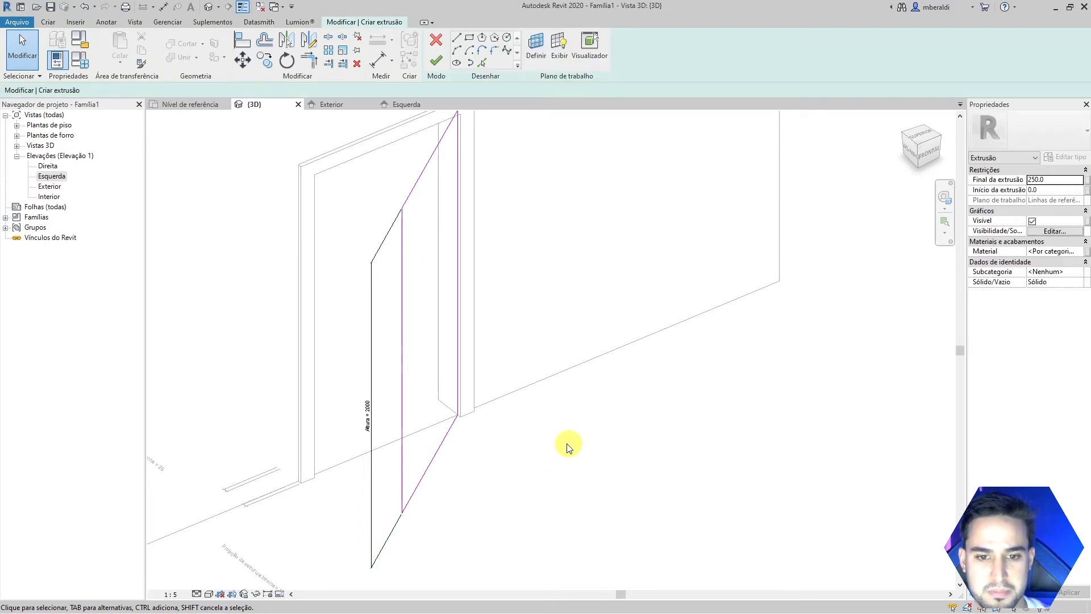
# - Add an aligned dimension between the door leaf sketch's two vertical edges, placed beyond its lower edge
pyautogui.moveTo(568, 446); pyautogui.dragTo(552, 471, button='middle')
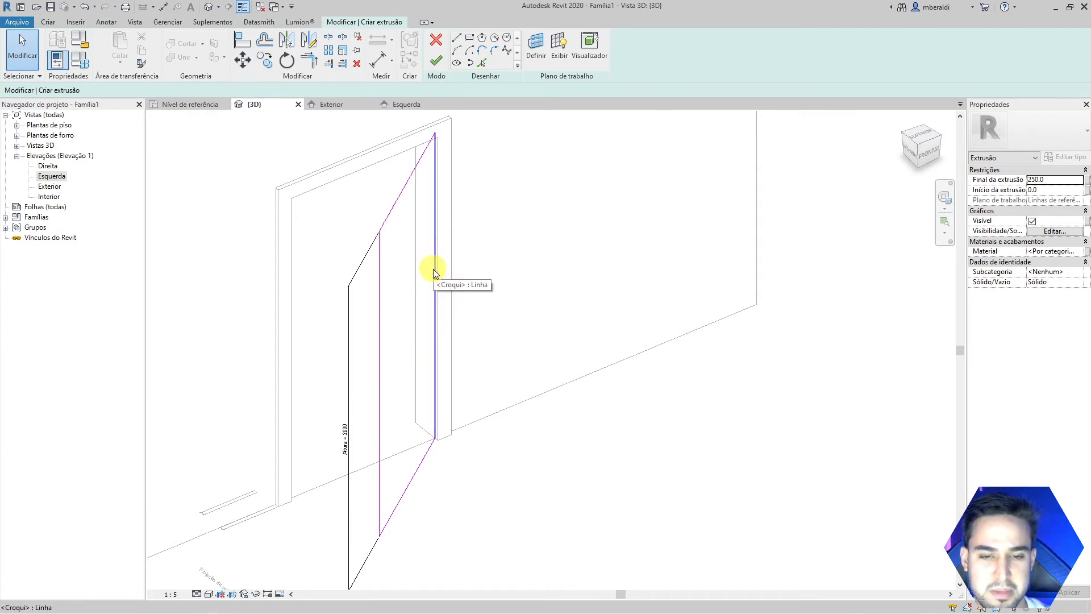
pyautogui.click(381, 326)
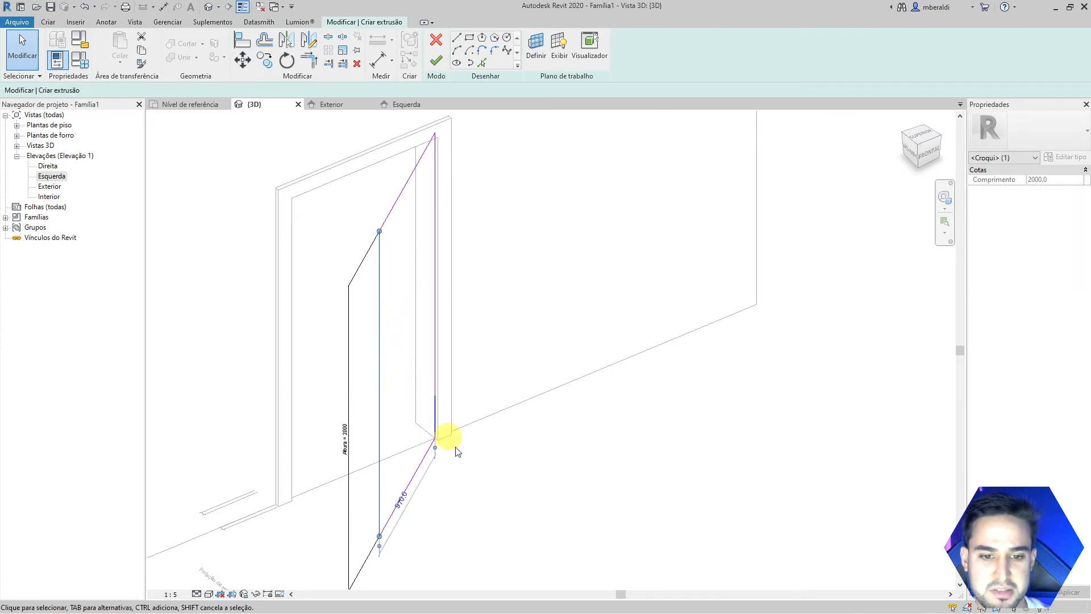
pyautogui.click(303, 245)
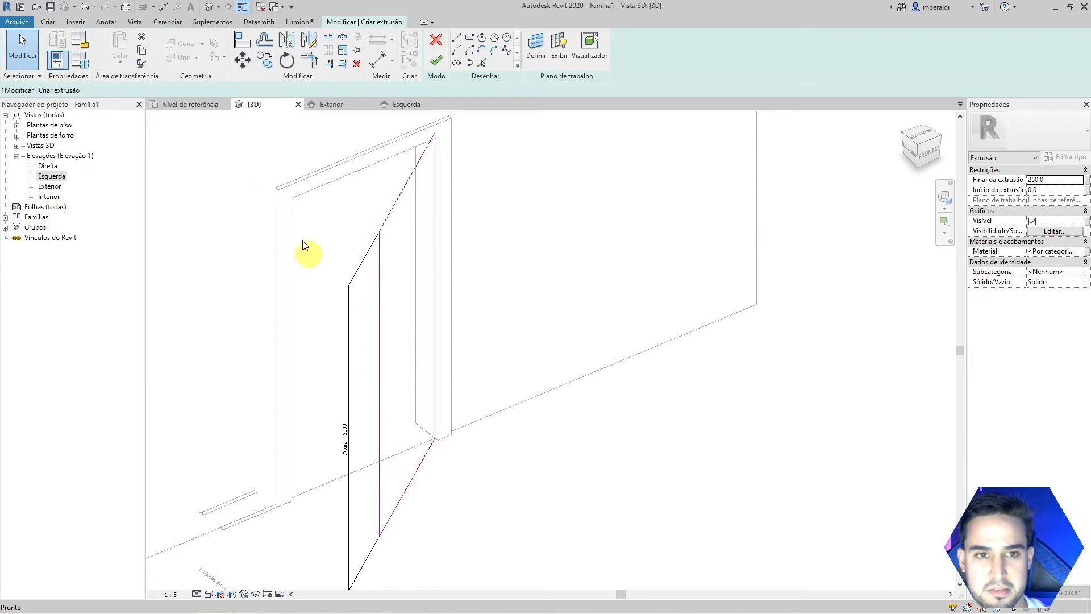
pyautogui.click(105, 23)
pyautogui.click(61, 44)
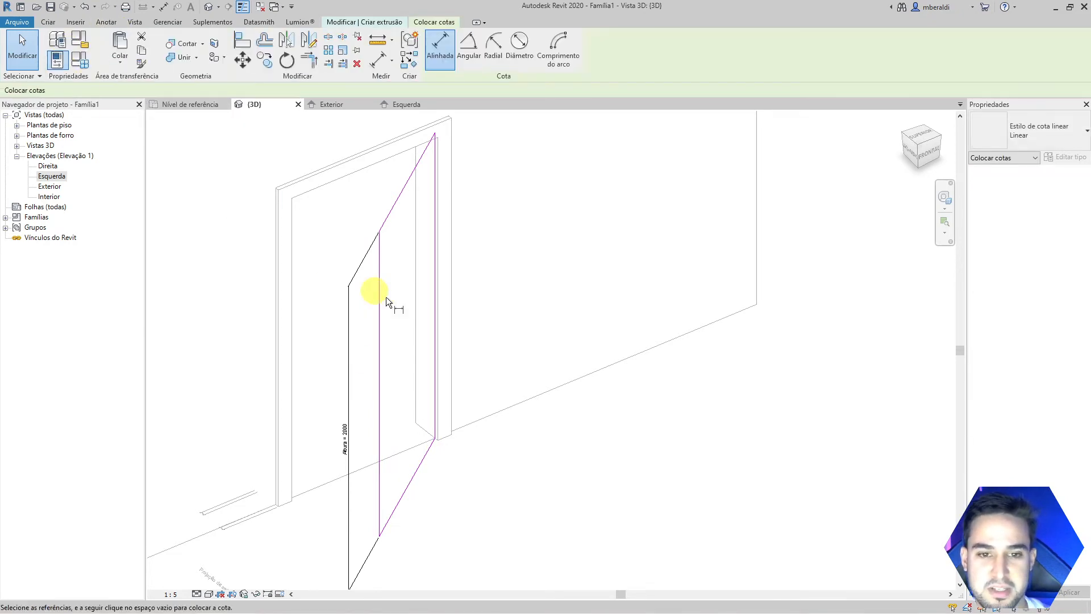
pyautogui.click(433, 311)
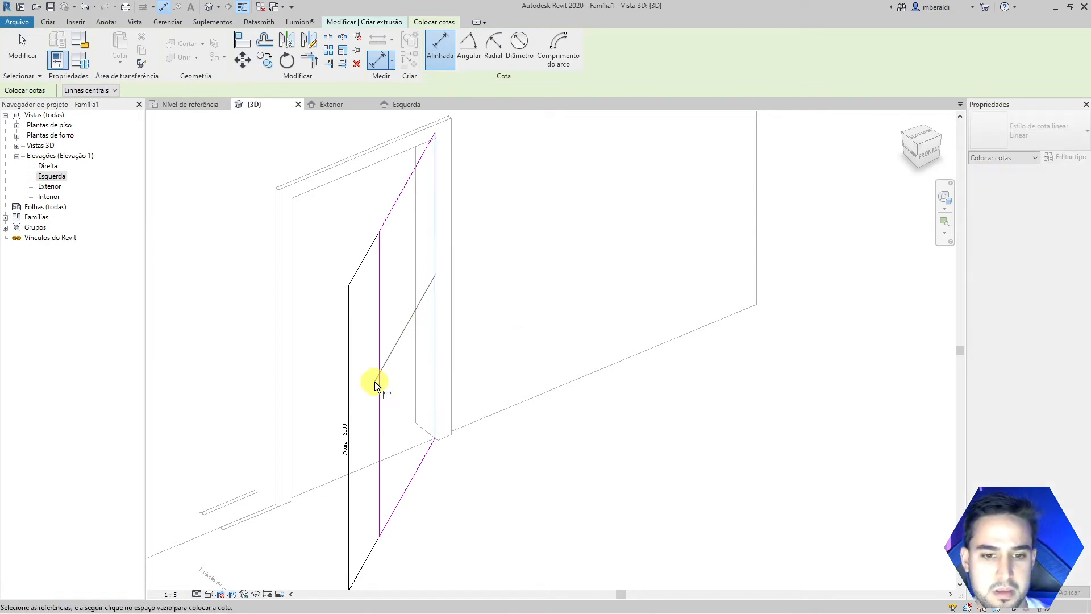
pyautogui.click(378, 382)
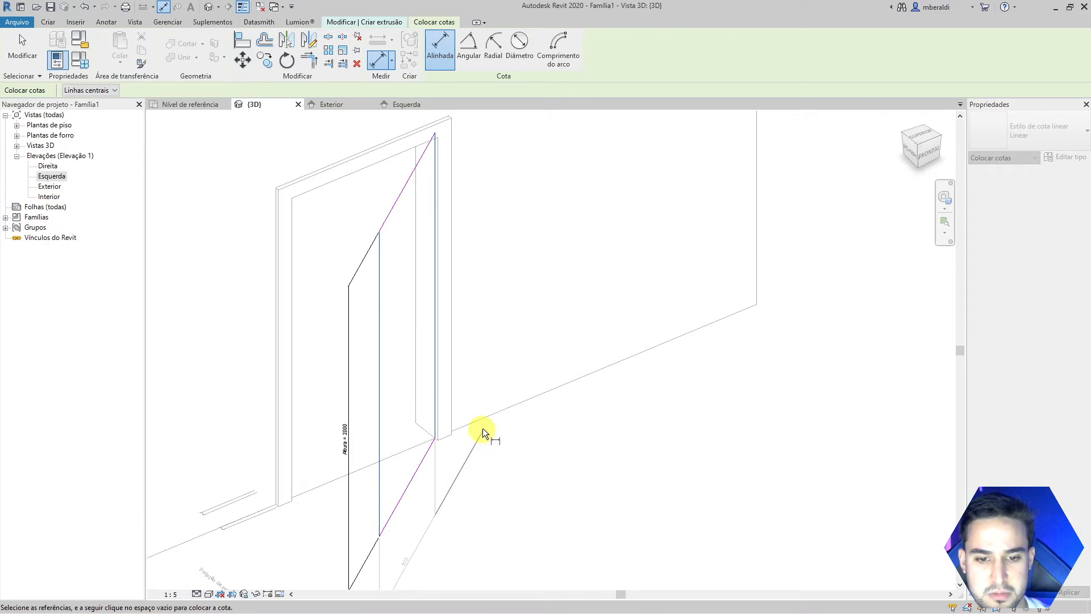
pyautogui.click(493, 385)
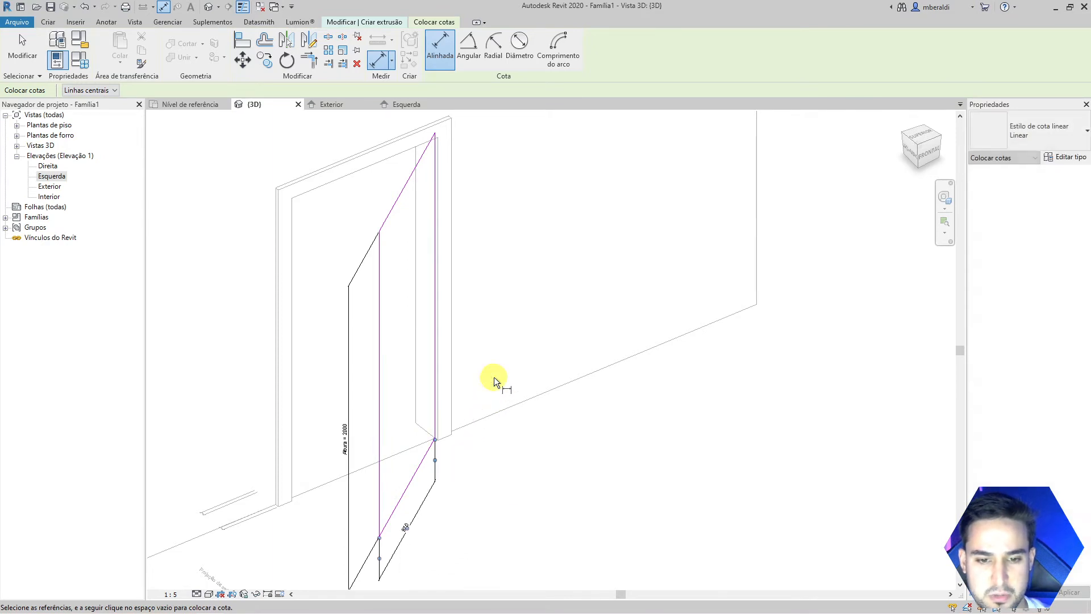
pyautogui.press('Escape')
pyautogui.press('Escape')
# - Label the door leaf's width dimension with the existing parameter Largura = 1000
pyautogui.click(426, 500)
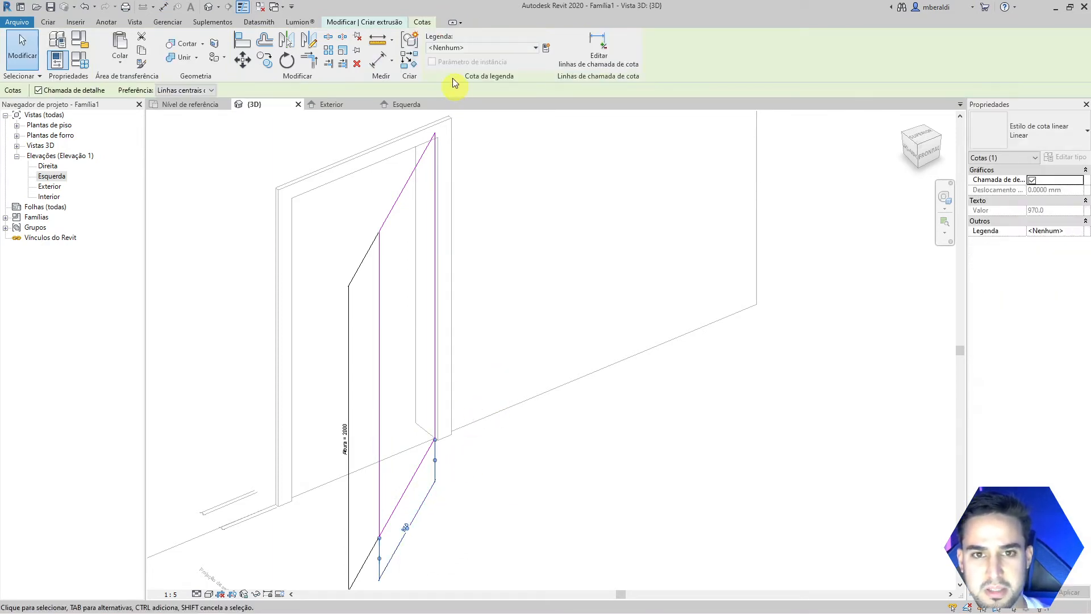
pyautogui.click(477, 49)
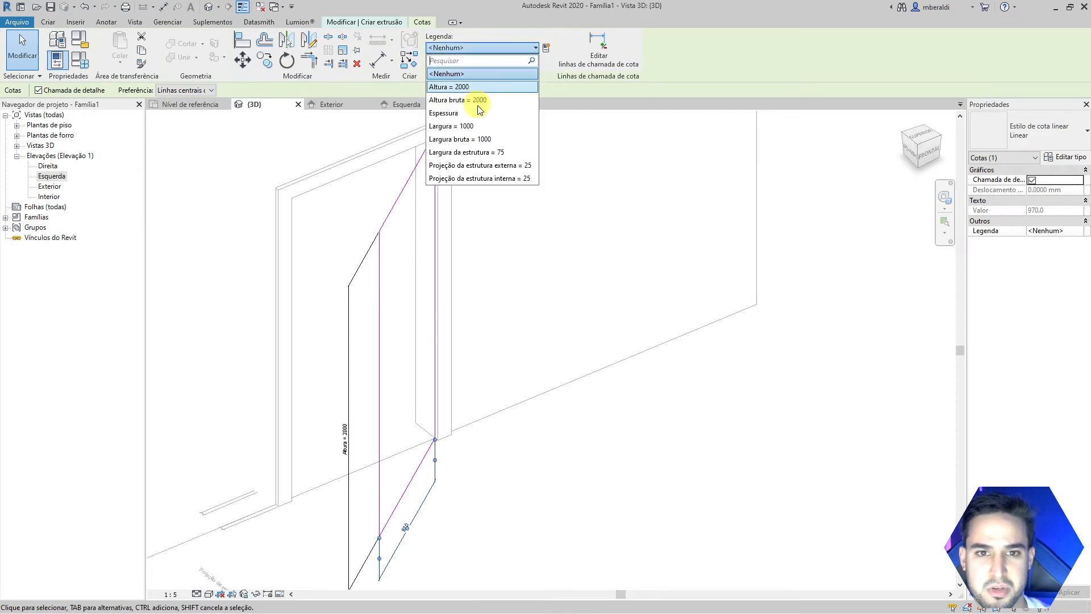
pyautogui.click(476, 130)
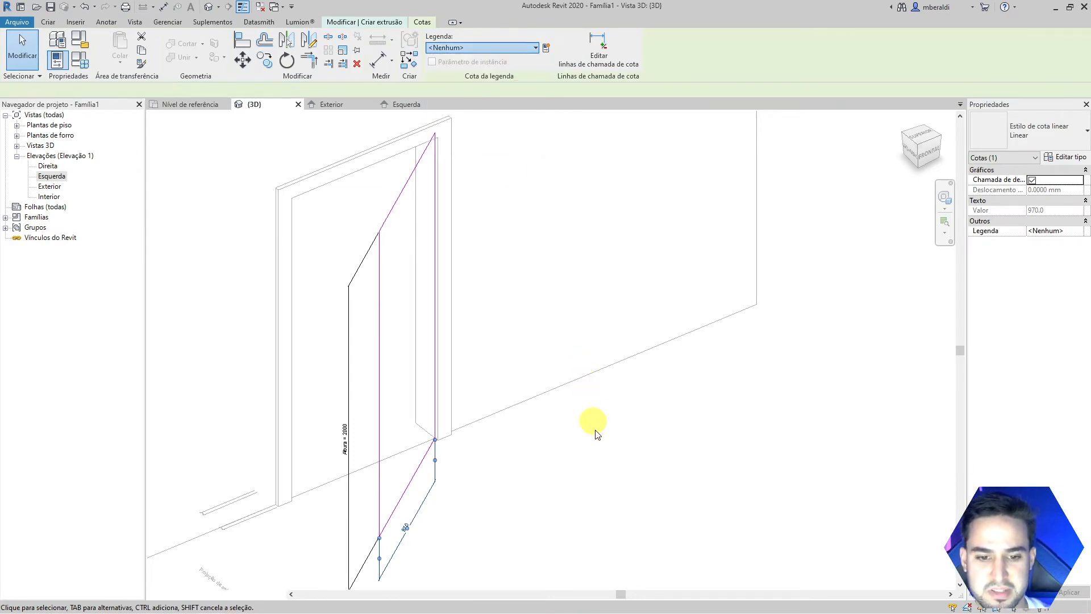
pyautogui.click(598, 438)
pyautogui.scroll(-2, 592, 451)
pyautogui.moveTo(593, 451)
pyautogui.keyDown('shift'); pyautogui.mouseDown(button='middle')
pyautogui.moveTo(545, 478)
pyautogui.moveTo(506, 481)
pyautogui.moveTo(560, 483)
pyautogui.moveTo(560, 475)
pyautogui.mouseUp(button='middle'); pyautogui.keyUp('shift')
pyautogui.scroll(1, 560, 475)
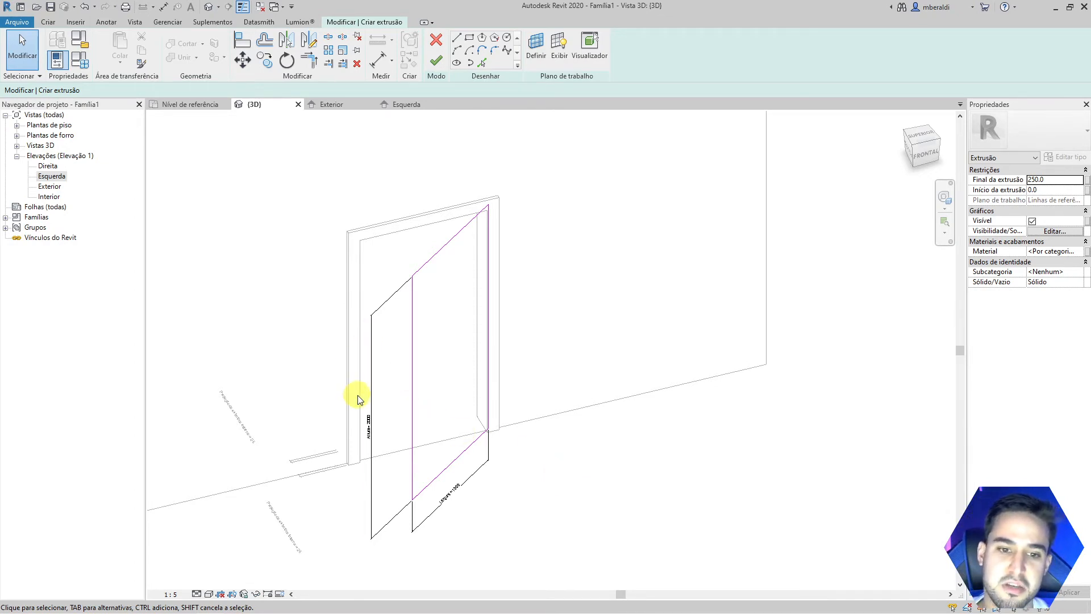
pyautogui.scroll(2, 358, 394)
pyautogui.moveTo(365, 426); pyautogui.dragTo(366, 515, button='middle')
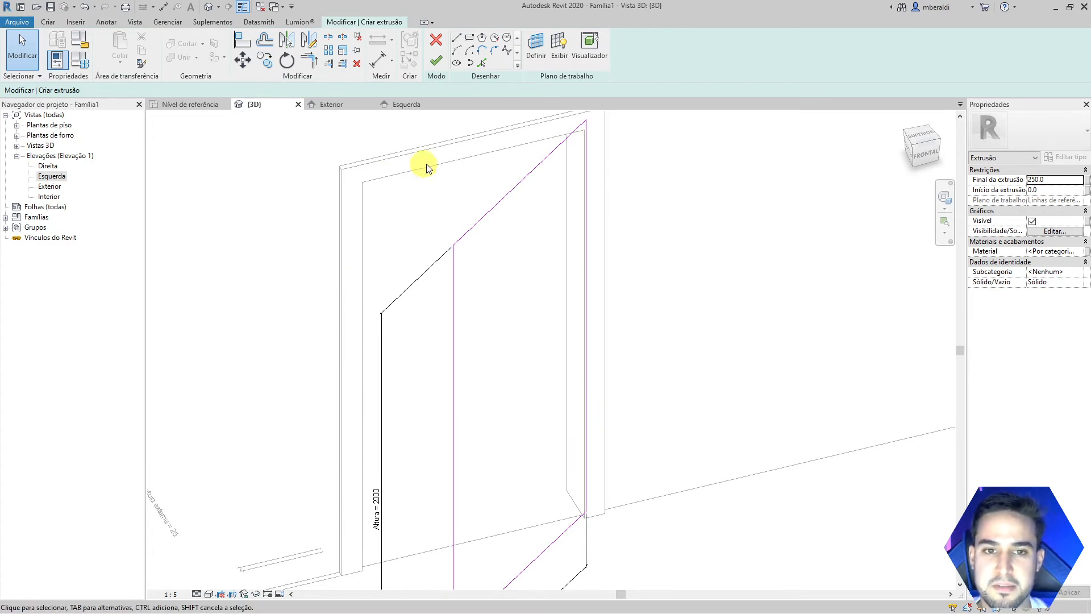
pyautogui.scroll(-3, 423, 176)
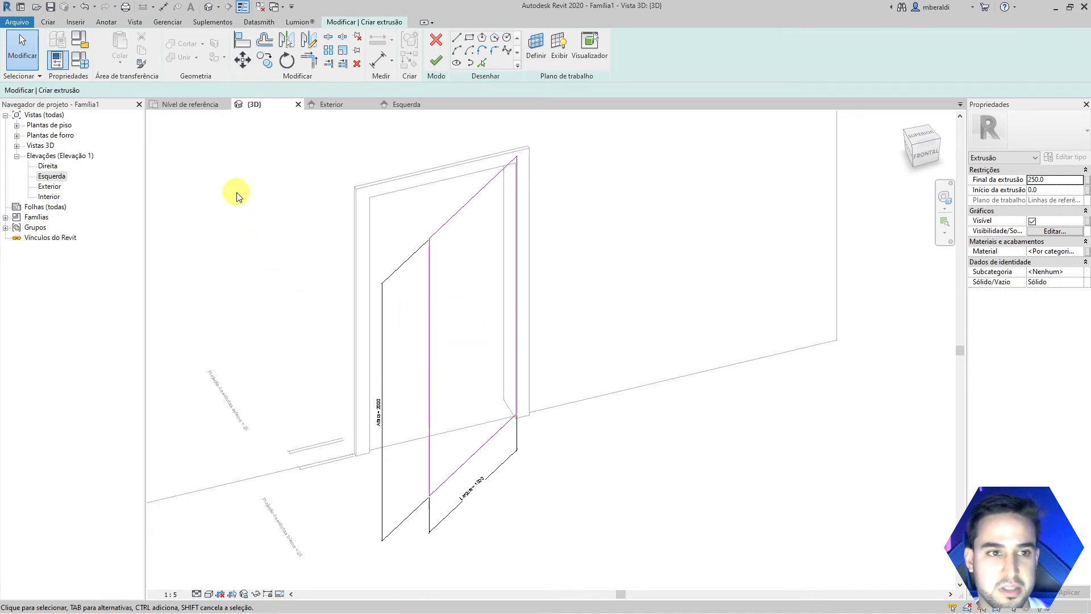
# - In the family types, give the Largura parameter the formula Largura bruta - 30 mm and apply it
pyautogui.click(80, 61)
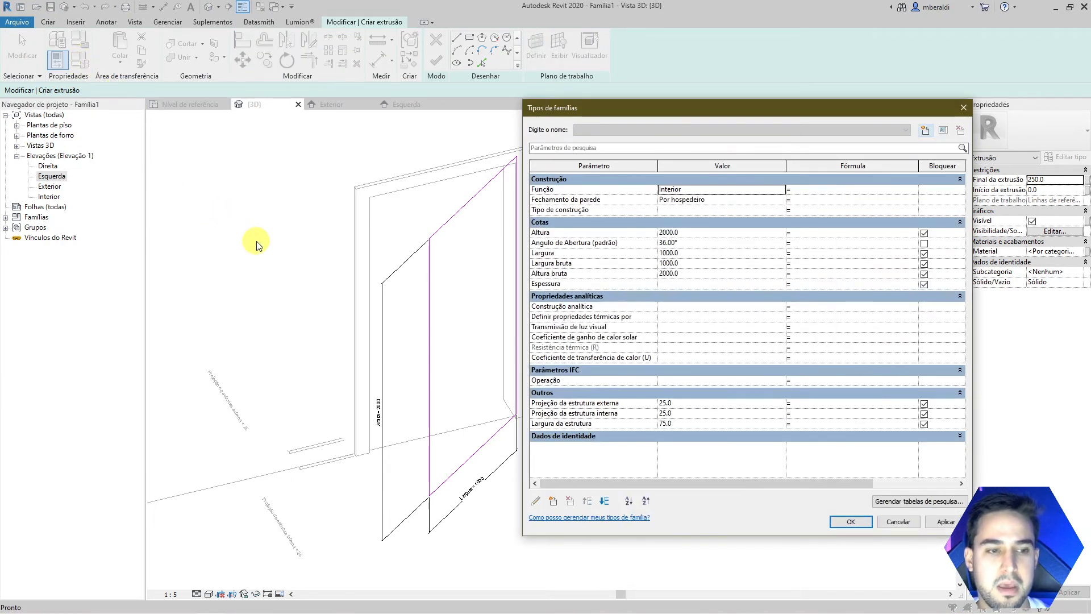
pyautogui.moveTo(769, 106); pyautogui.dragTo(828, 50)
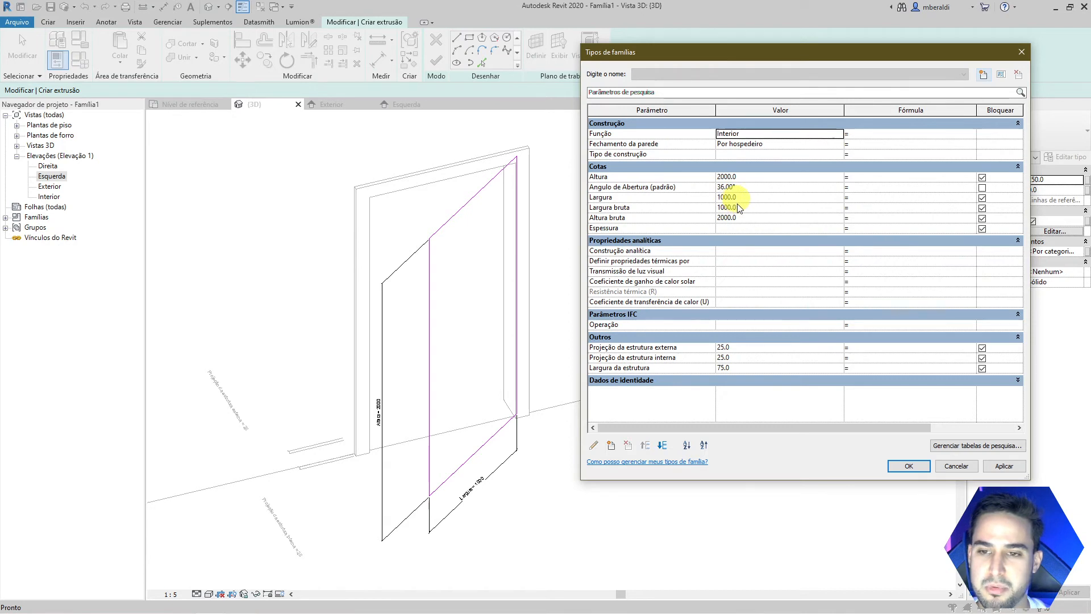
pyautogui.click(634, 207)
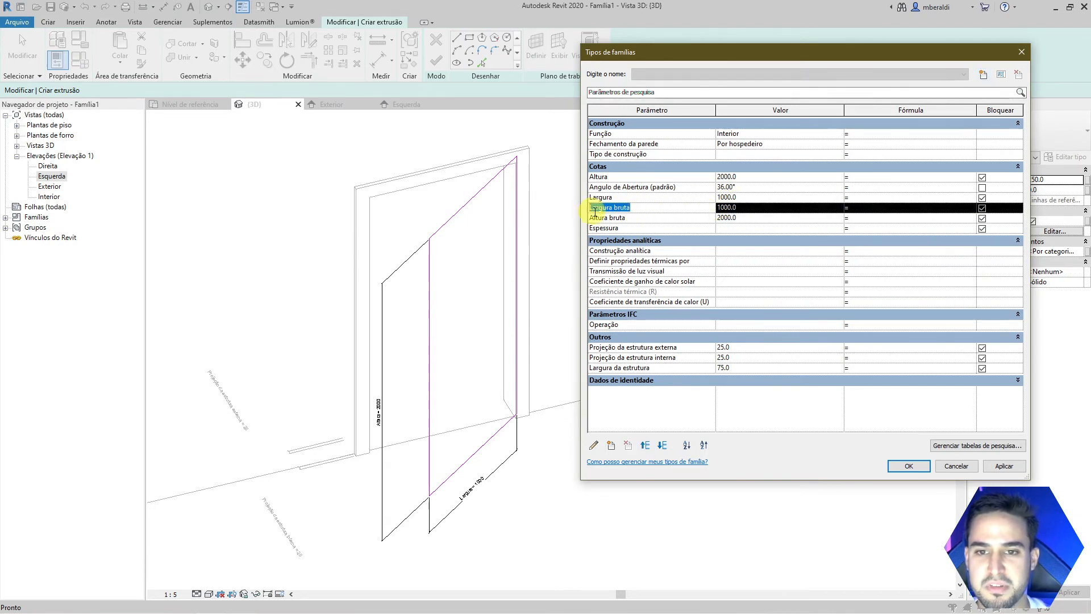
pyautogui.click(641, 208)
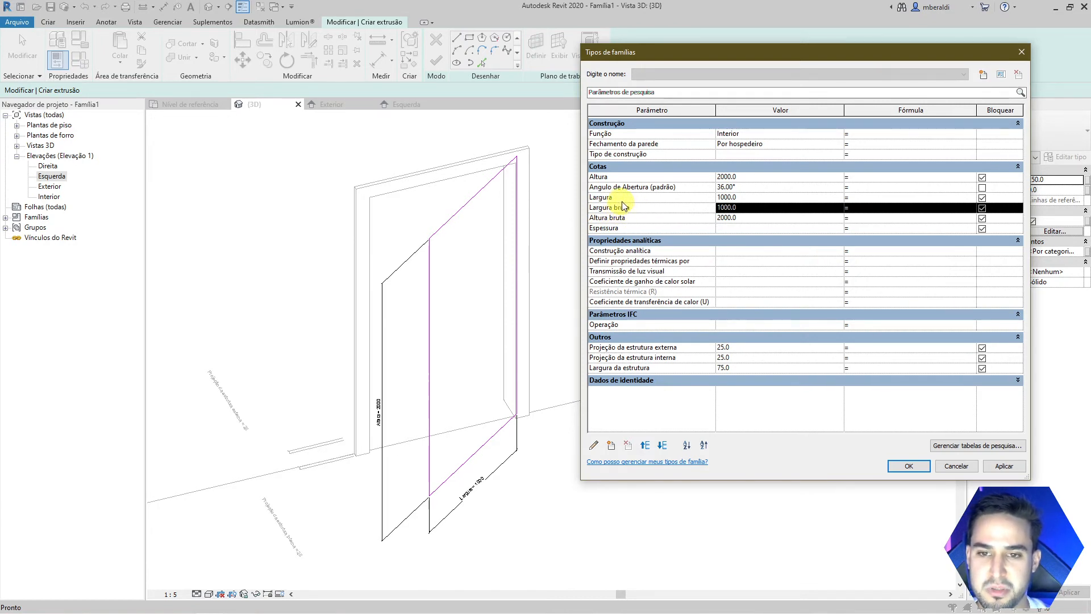
pyautogui.click(595, 198)
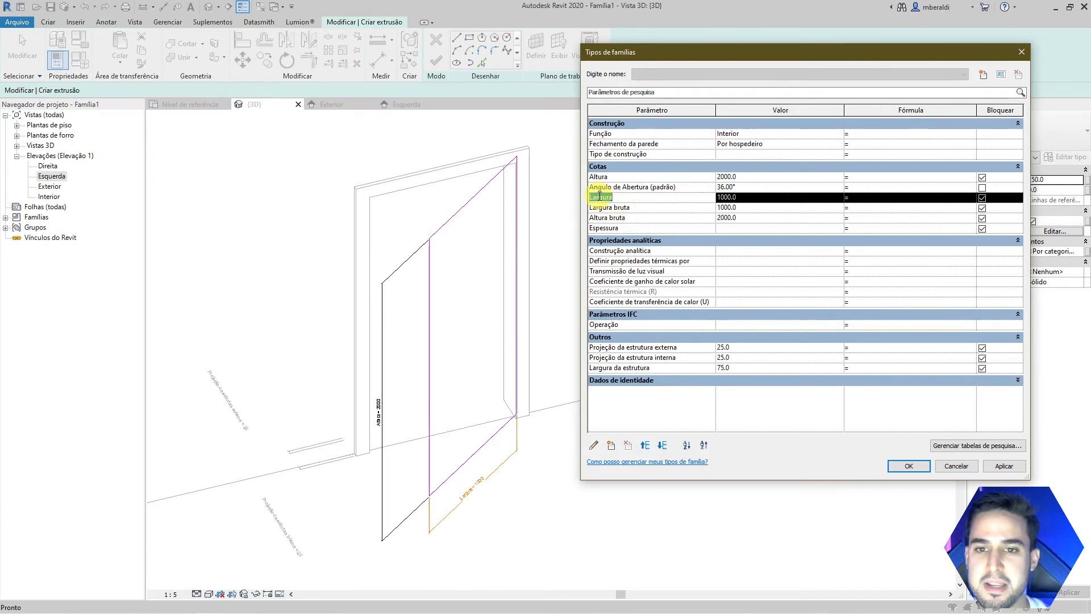
pyautogui.click(857, 197)
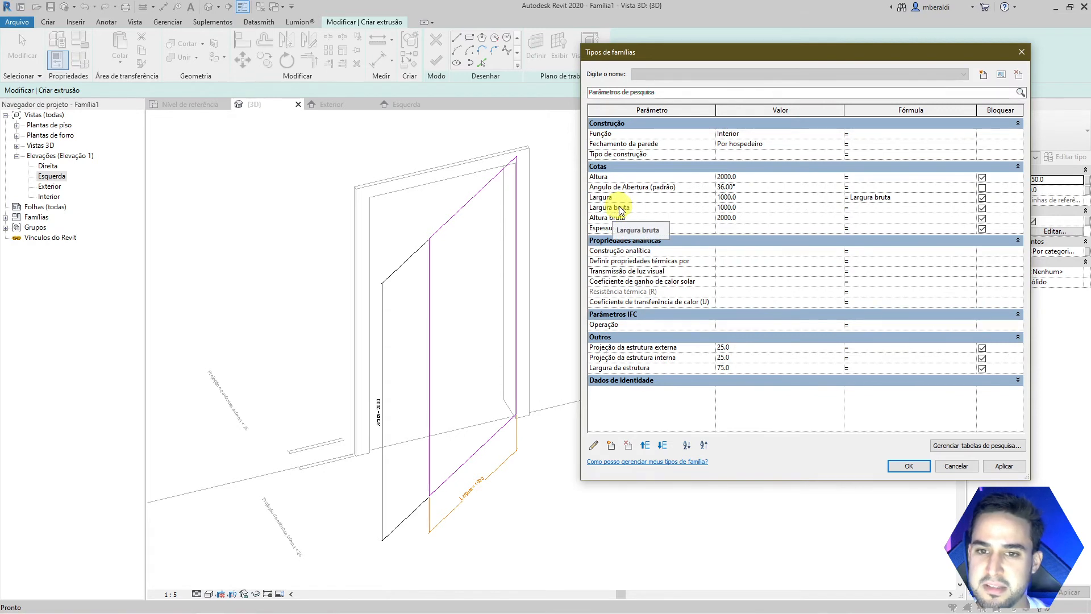
pyautogui.click(900, 197)
pyautogui.write('-30')
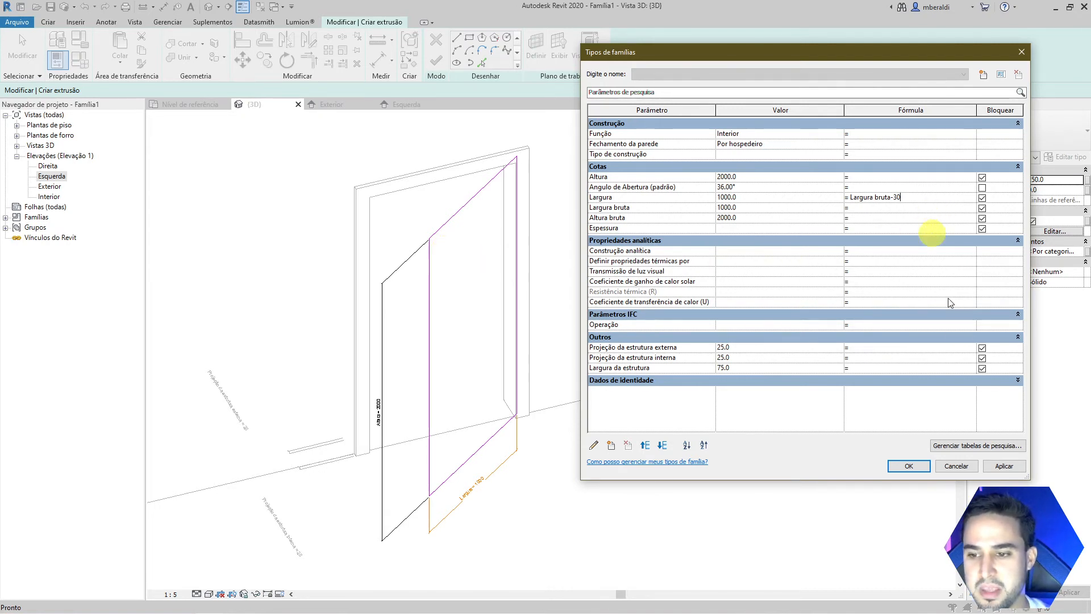
pyautogui.click(1007, 468)
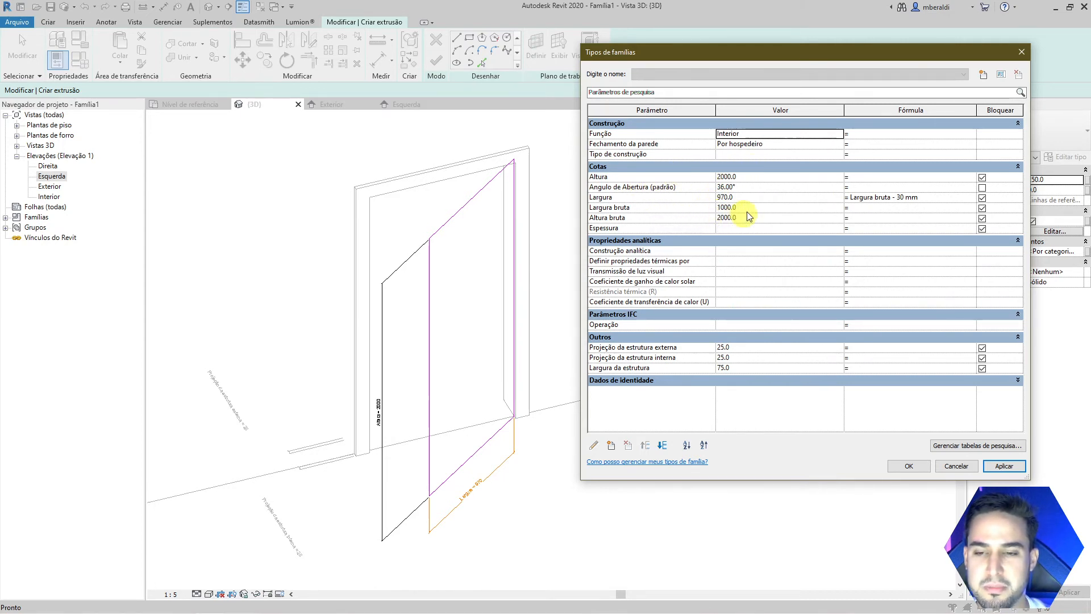
# - Give the Altura parameter the formula Altura bruta - 15 mm, apply it and close the family types
pyautogui.click(682, 218)
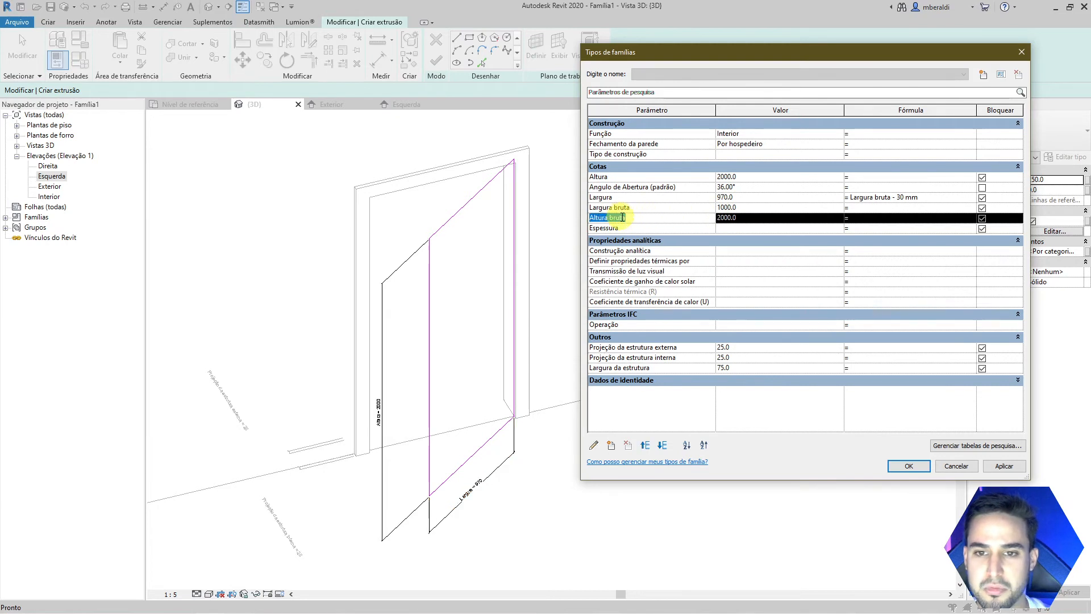
pyautogui.moveTo(623, 218); pyautogui.dragTo(628, 218)
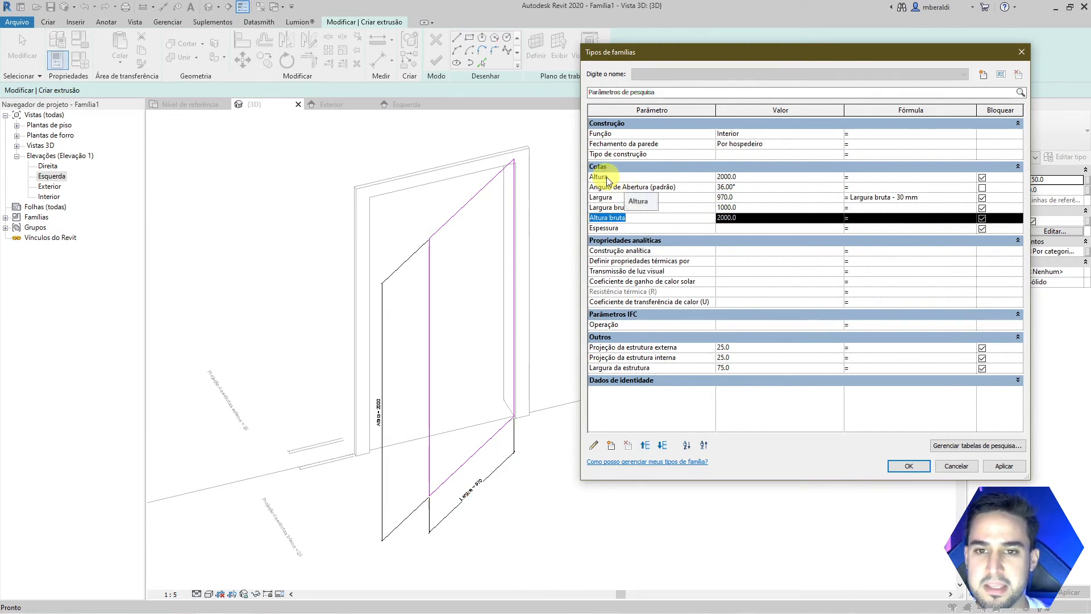
pyautogui.click(858, 176)
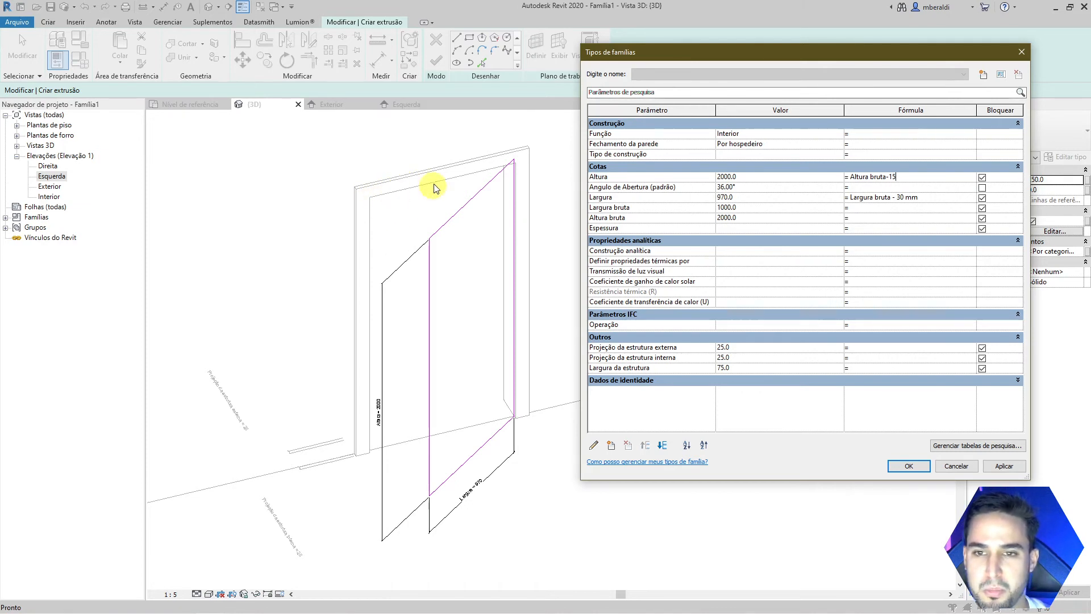
pyautogui.press('Tab')
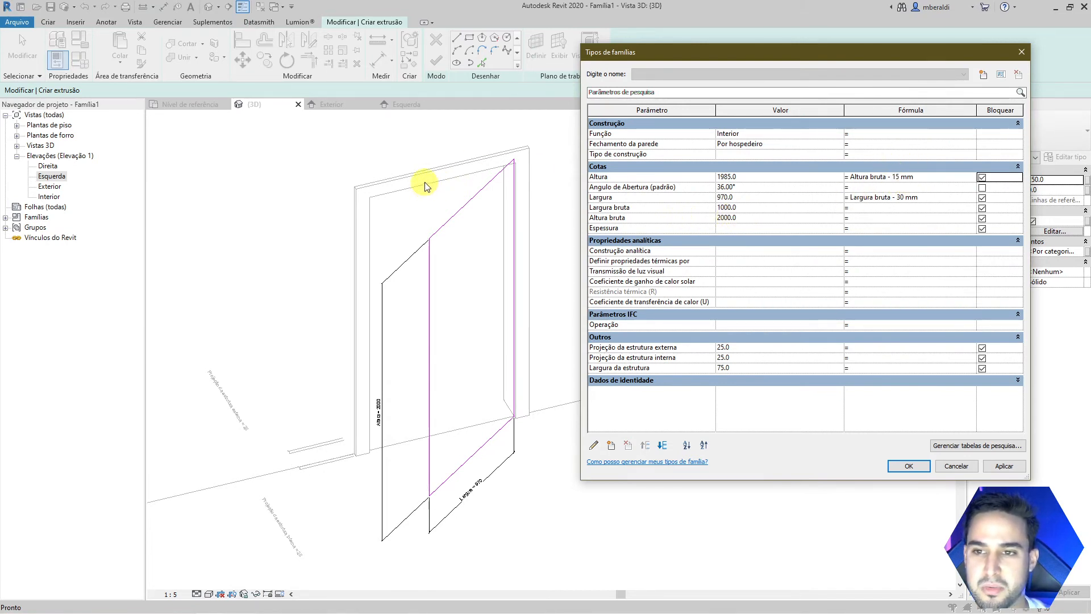
pyautogui.click(989, 468)
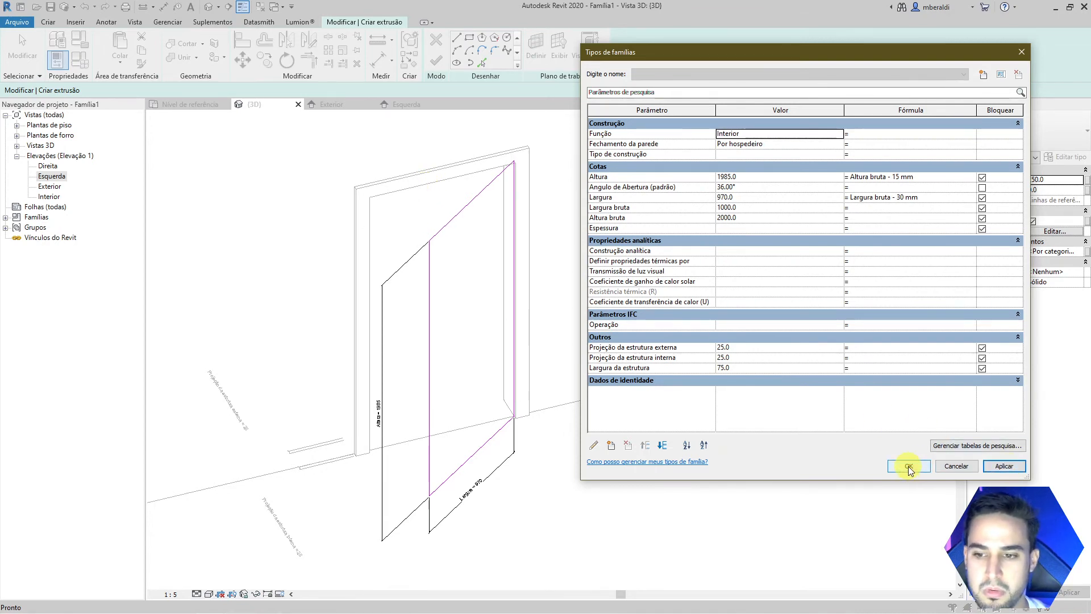
pyautogui.click(908, 466)
# - Finish the door leaf sketch to create the extrusion, keeping its 250 mm depth
pyautogui.scroll(5, 377, 409)
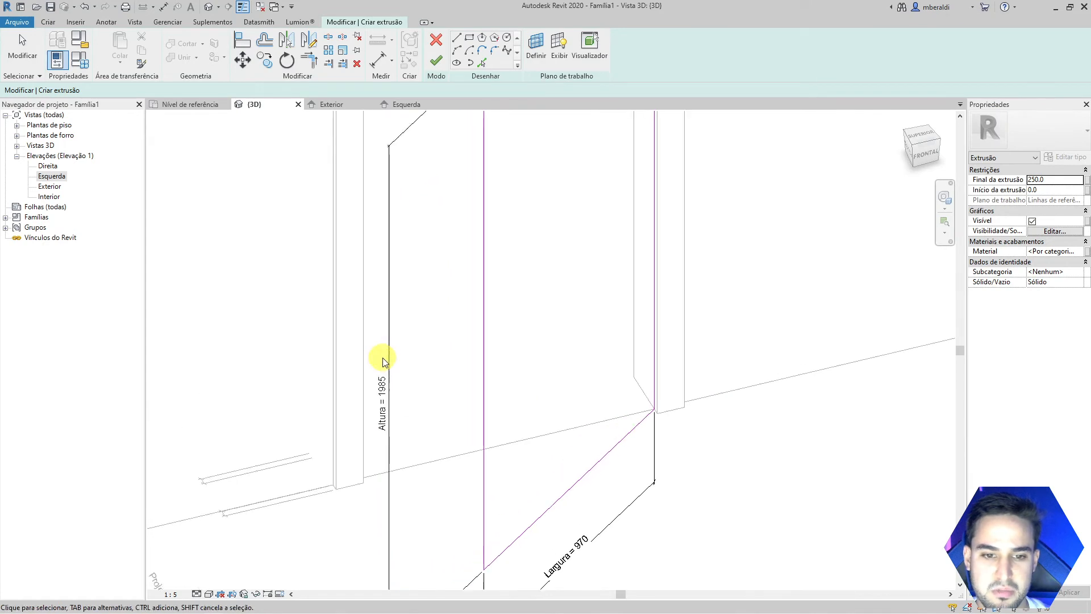
pyautogui.scroll(-5, 481, 478)
pyautogui.scroll(3, 531, 434)
pyautogui.scroll(-2, 391, 479)
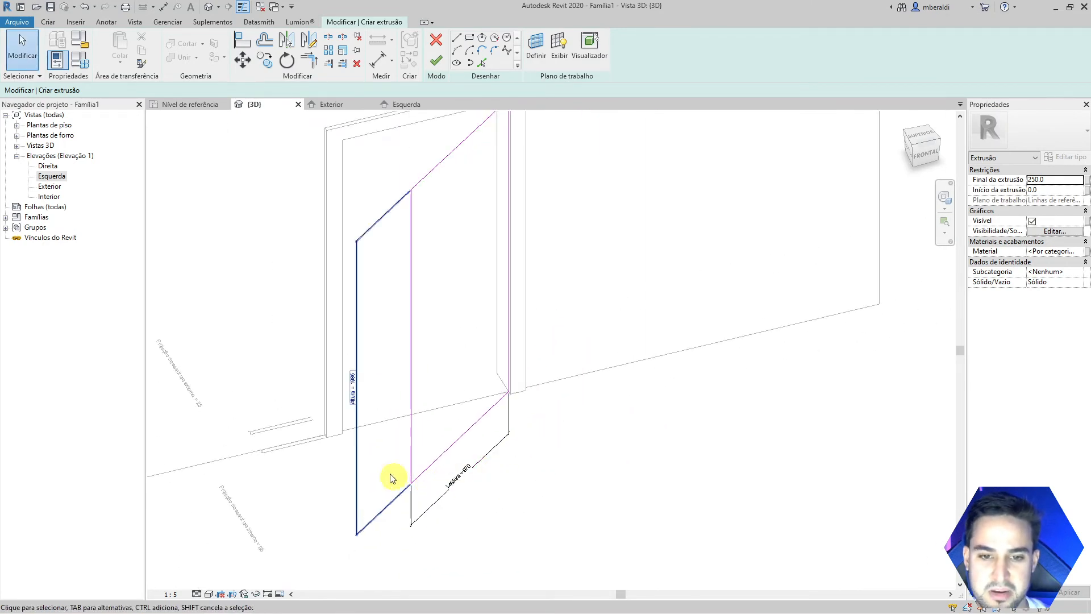
pyautogui.moveTo(422, 244); pyautogui.dragTo(390, 284, button='middle')
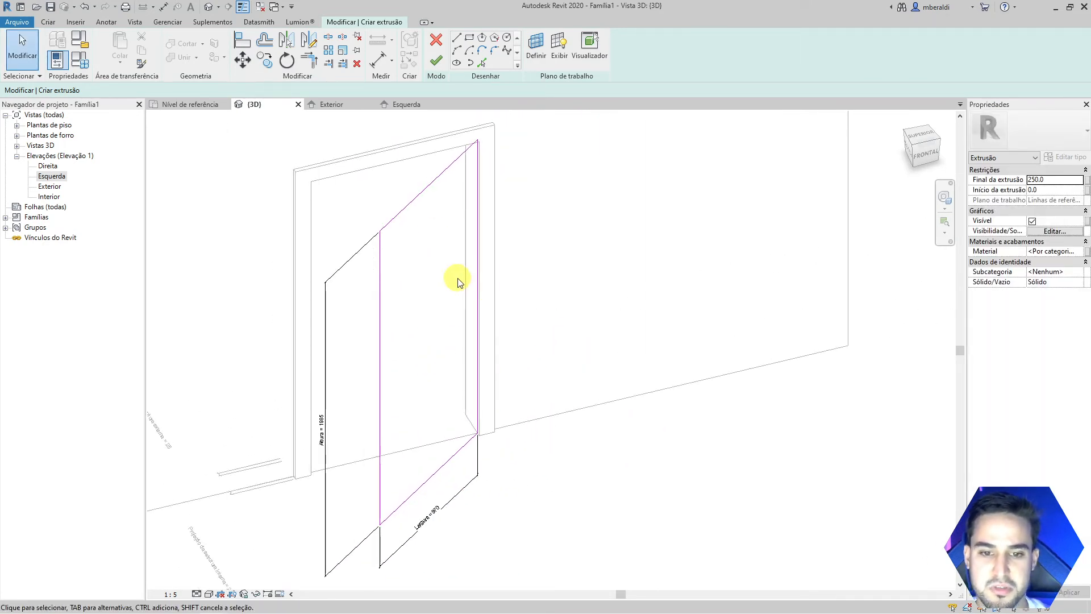
pyautogui.click(437, 60)
pyautogui.click(650, 421)
# - Set the door leaf extrusion's end to 35 mm and deselect the leaf
pyautogui.scroll(-2, 650, 454)
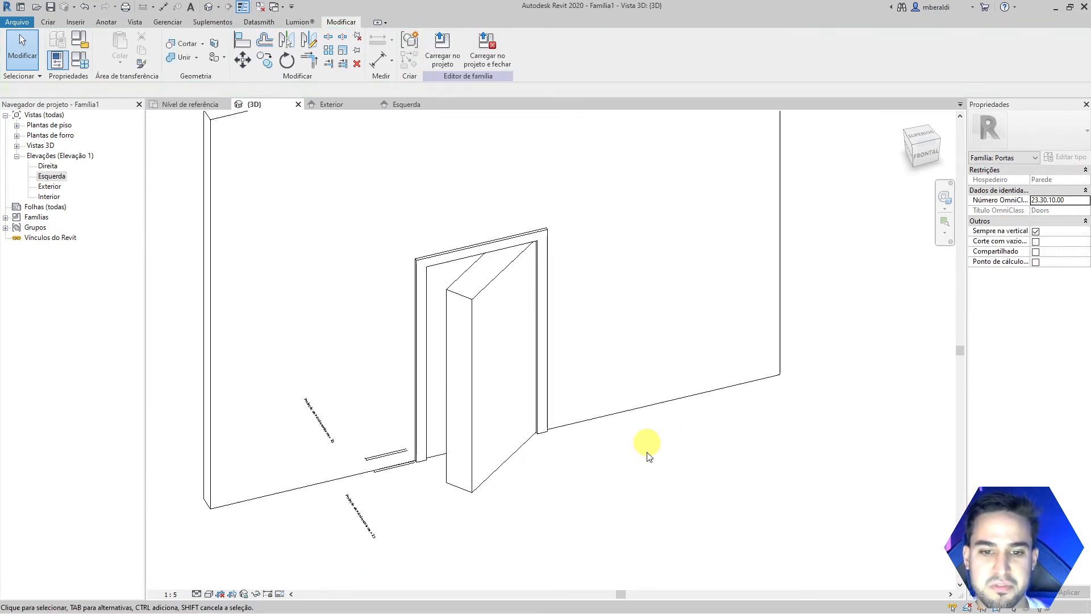
pyautogui.keyDown('shift'); pyautogui.moveTo(649, 454); pyautogui.dragTo(591, 483, button='middle'); pyautogui.keyUp('shift')
pyautogui.click(480, 319)
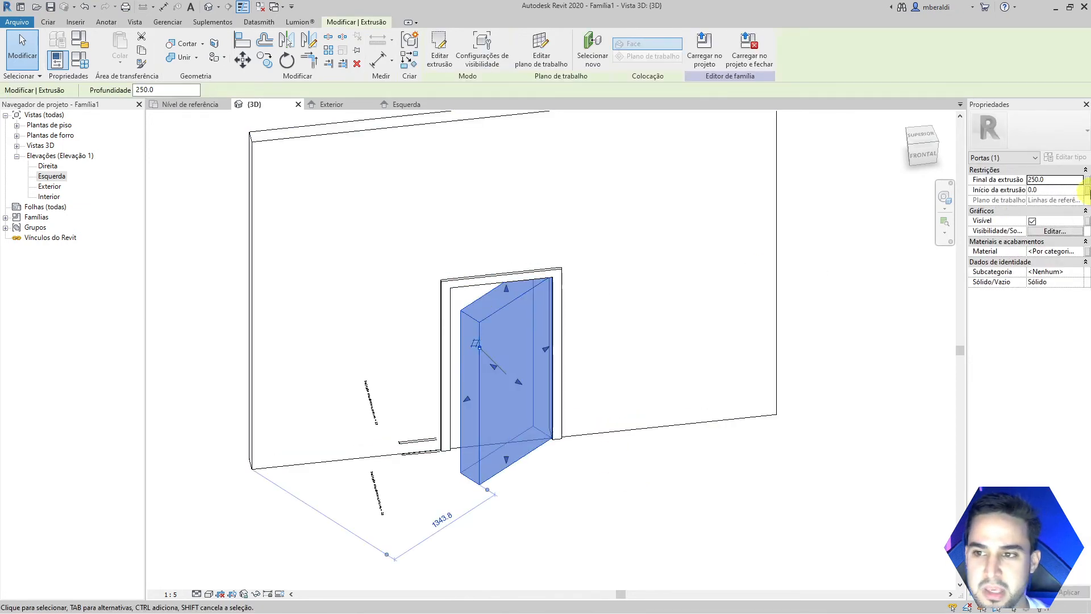
pyautogui.click(1049, 180)
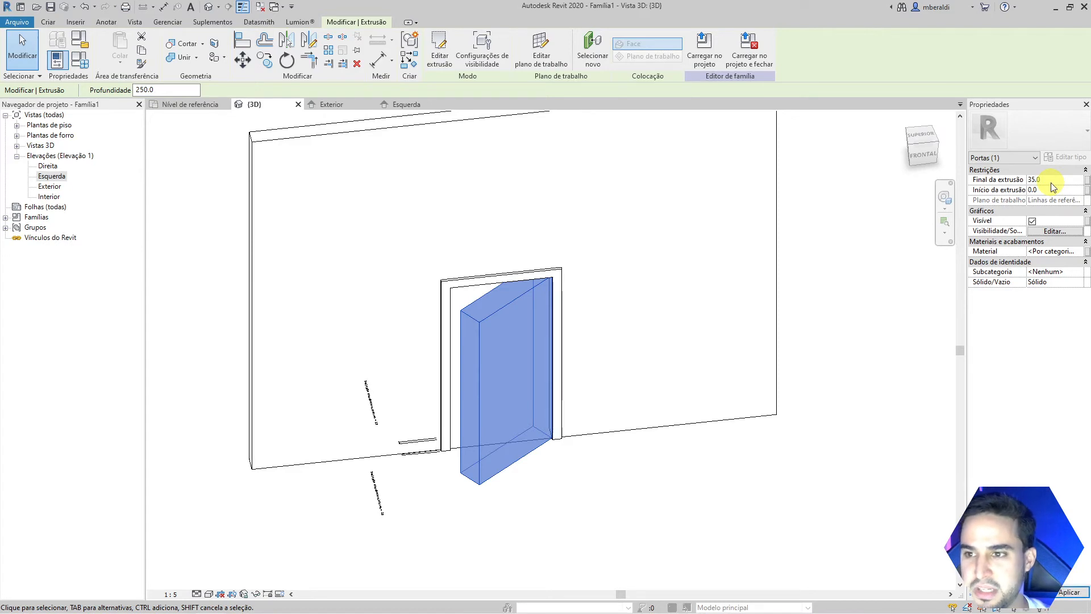
pyautogui.press('Return')
pyautogui.click(819, 345)
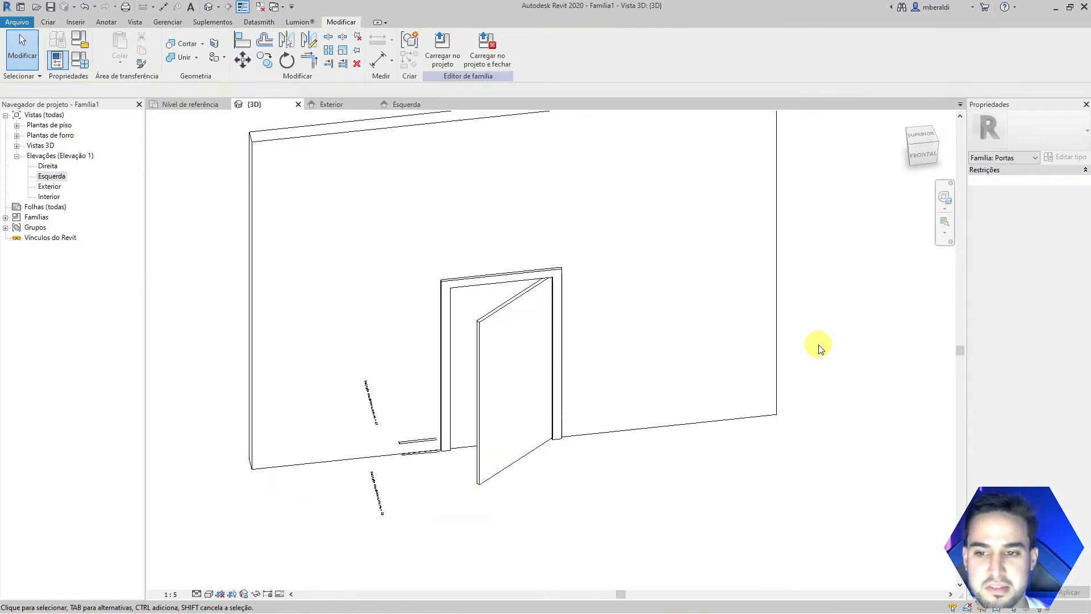
# - Switch to the Nível de referência floor plan showing the opened door leaf
pyautogui.keyDown('shift'); pyautogui.moveTo(655, 466); pyautogui.dragTo(748, 494, button='middle'); pyautogui.keyUp('shift')
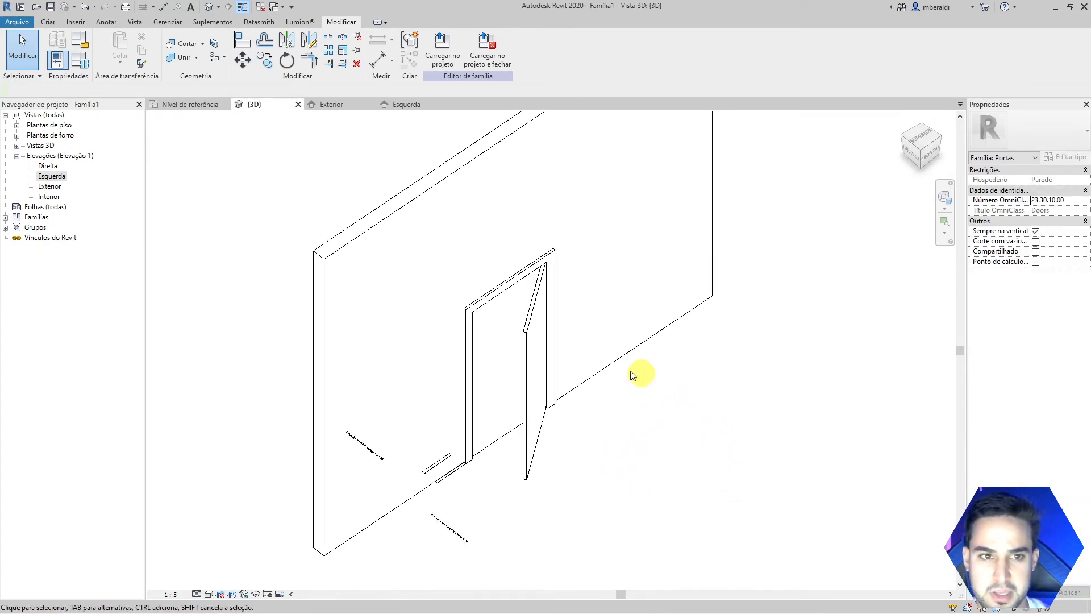
pyautogui.click(191, 106)
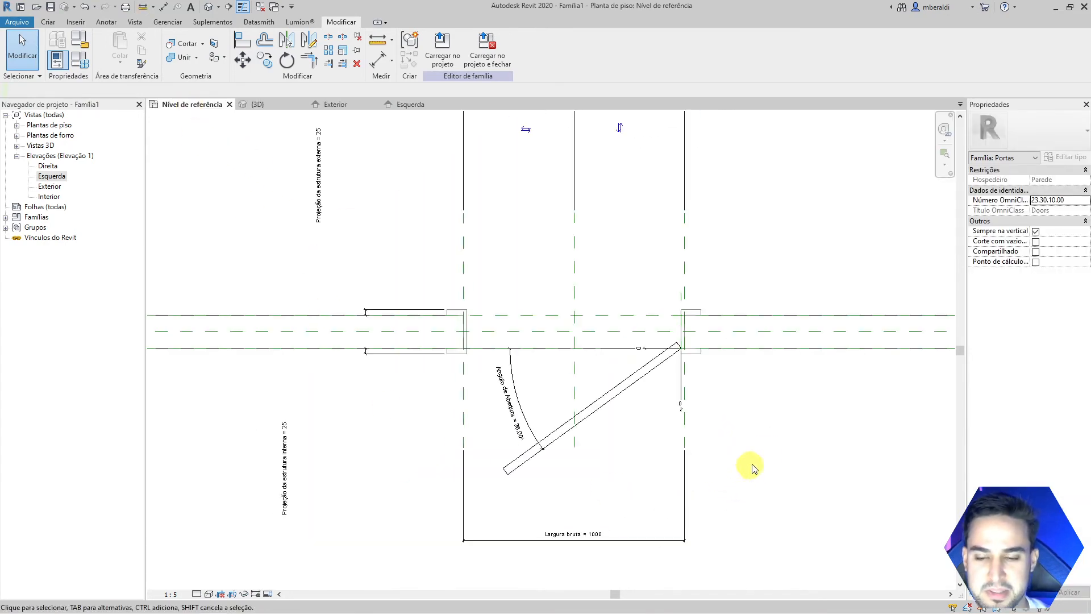
# - Switch to the 3D view and apply an Angulo de Abertura of 45° in the family types
pyautogui.scroll(1, 778, 445)
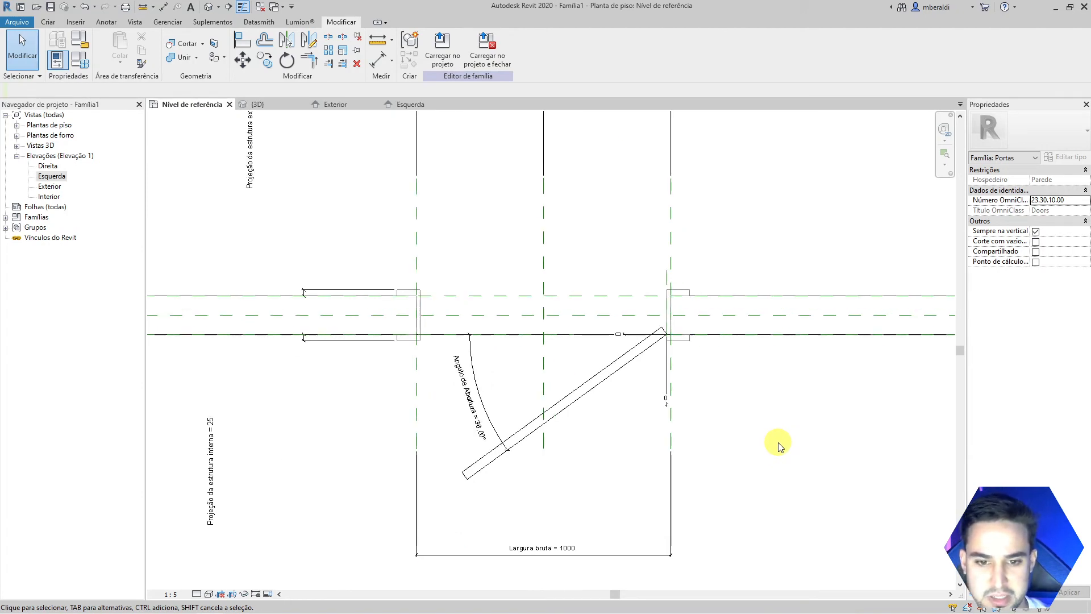
pyautogui.click(261, 104)
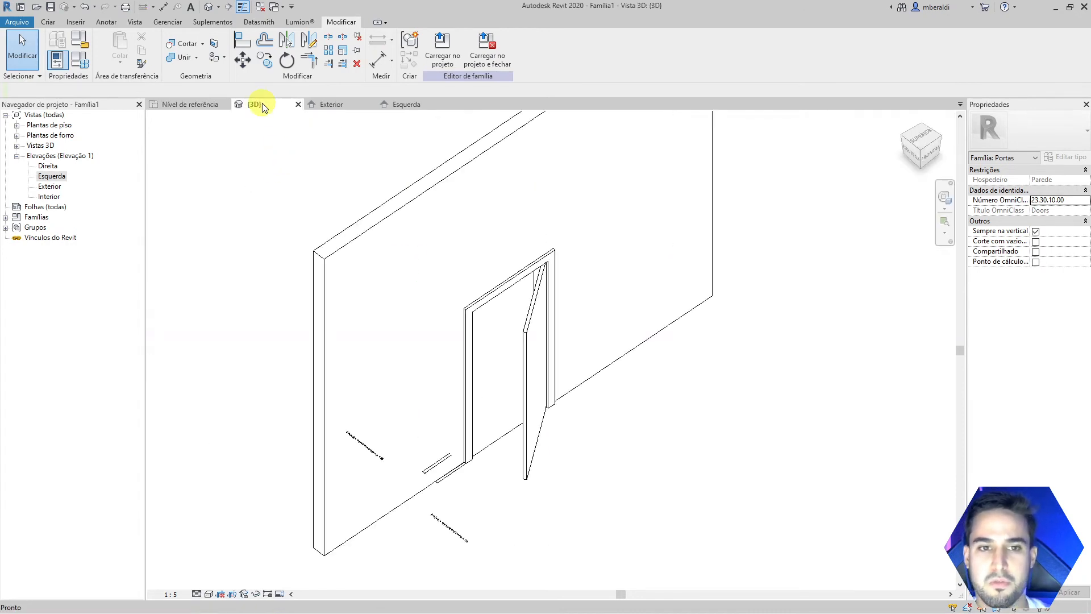
pyautogui.scroll(-2, 719, 446)
pyautogui.keyDown('shift'); pyautogui.moveTo(719, 446); pyautogui.dragTo(758, 444, button='middle'); pyautogui.keyUp('shift')
pyautogui.moveTo(758, 445); pyautogui.dragTo(555, 425, button='middle')
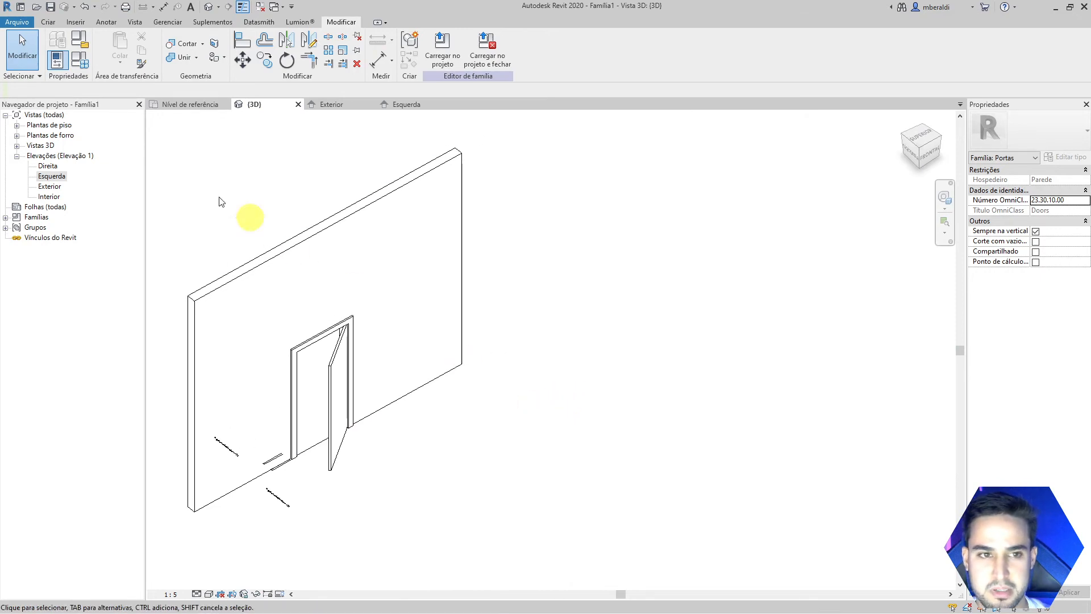
pyautogui.click(80, 63)
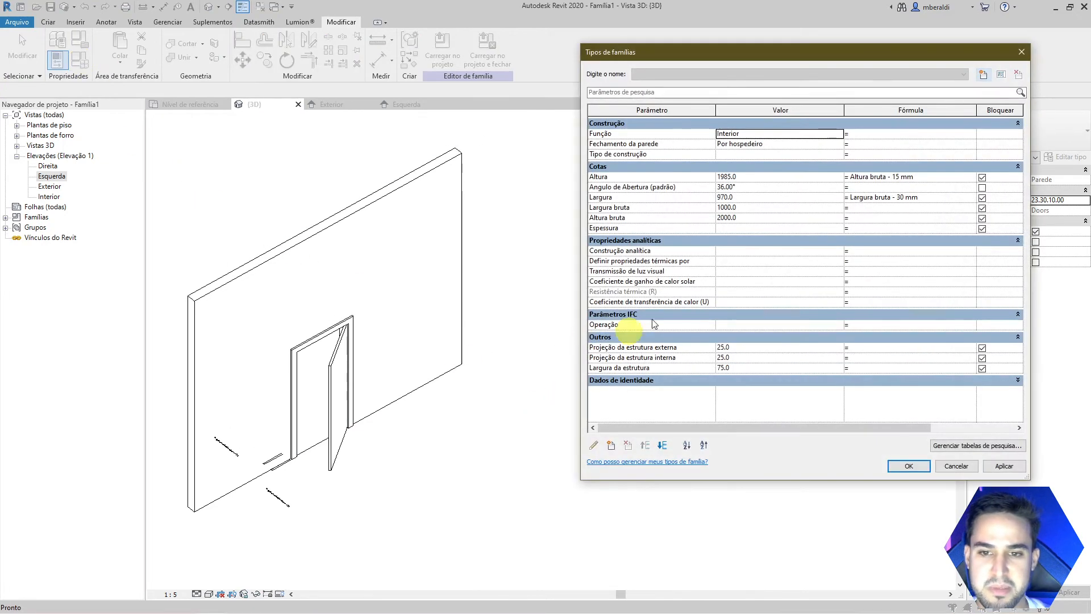
pyautogui.moveTo(834, 58); pyautogui.dragTo(809, 89)
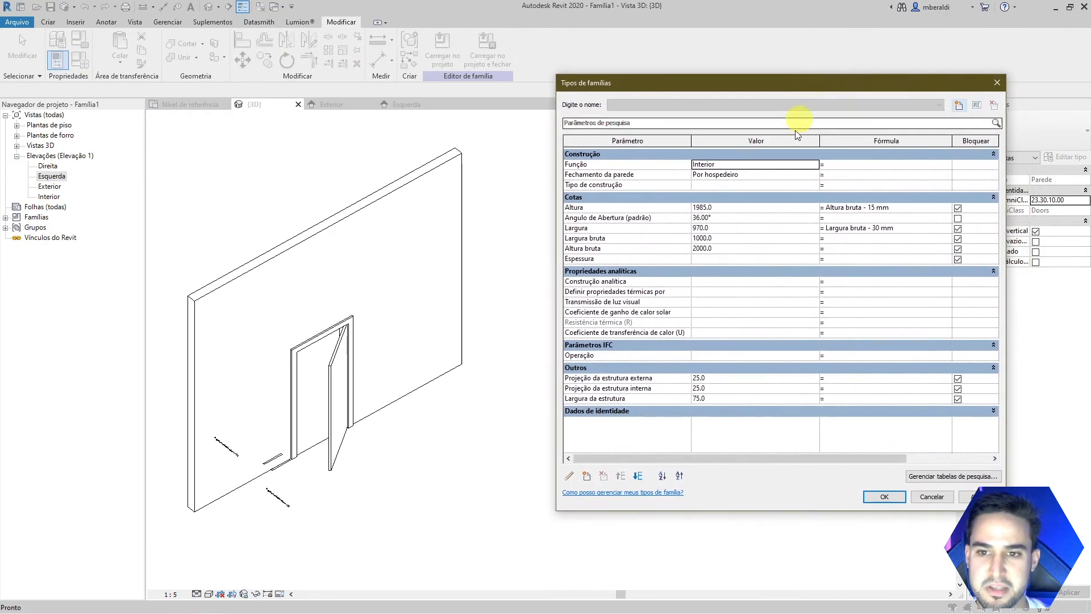
pyautogui.click(737, 219)
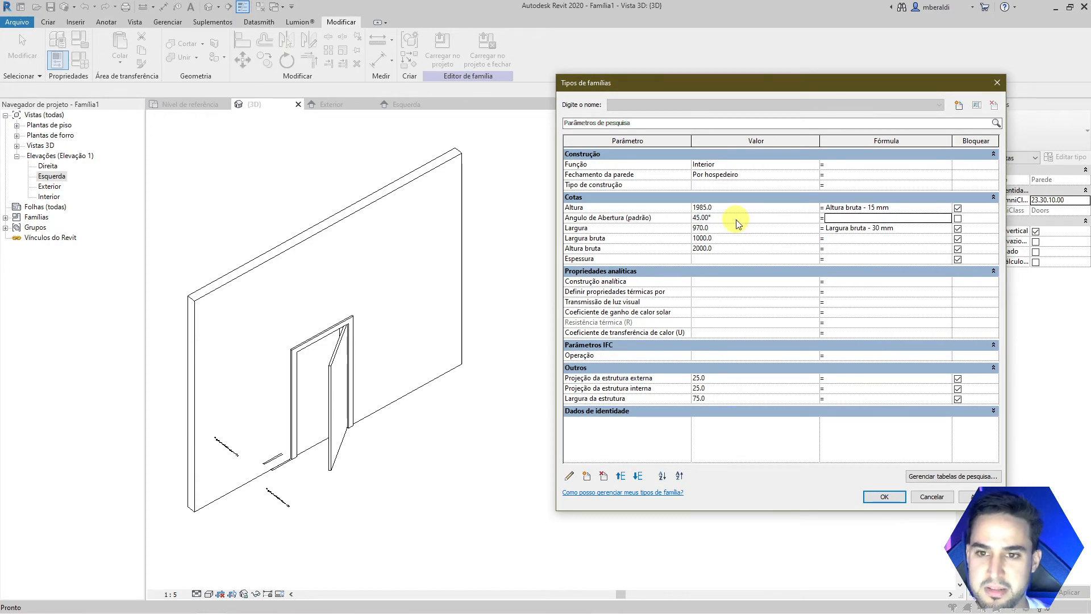
pyautogui.click(968, 496)
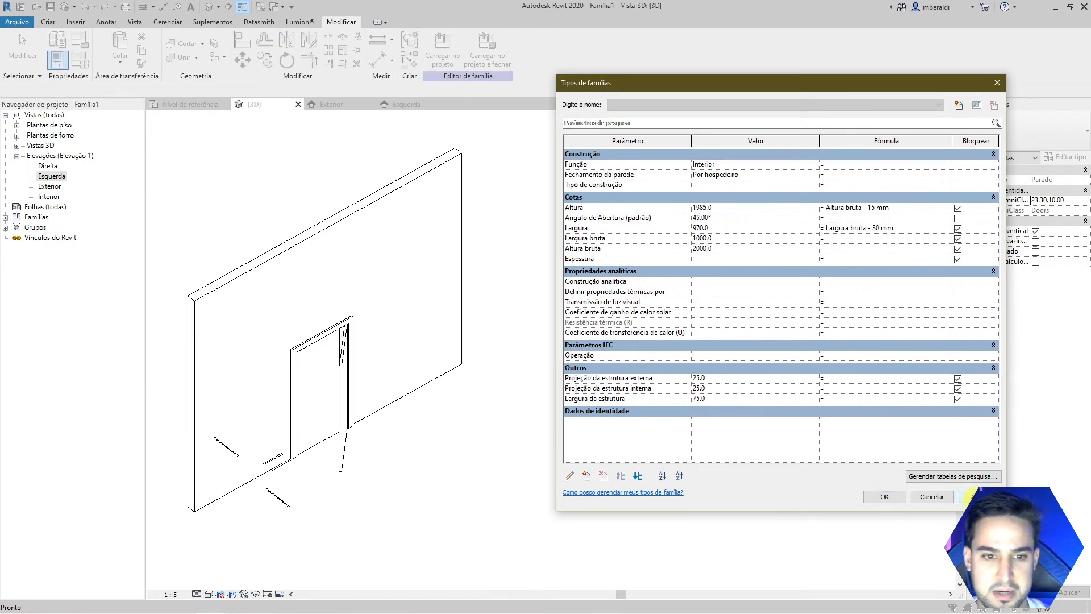
# - Test the door leaf's swing by applying an Angulo de Abertura of 90° and of 0°
pyautogui.click(756, 218)
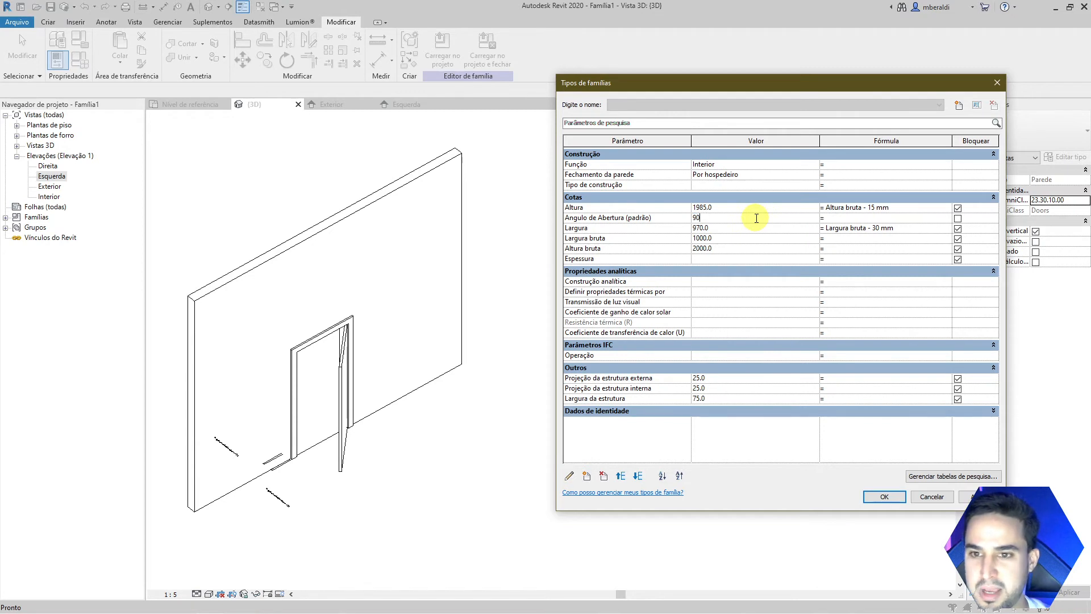
pyautogui.click(969, 496)
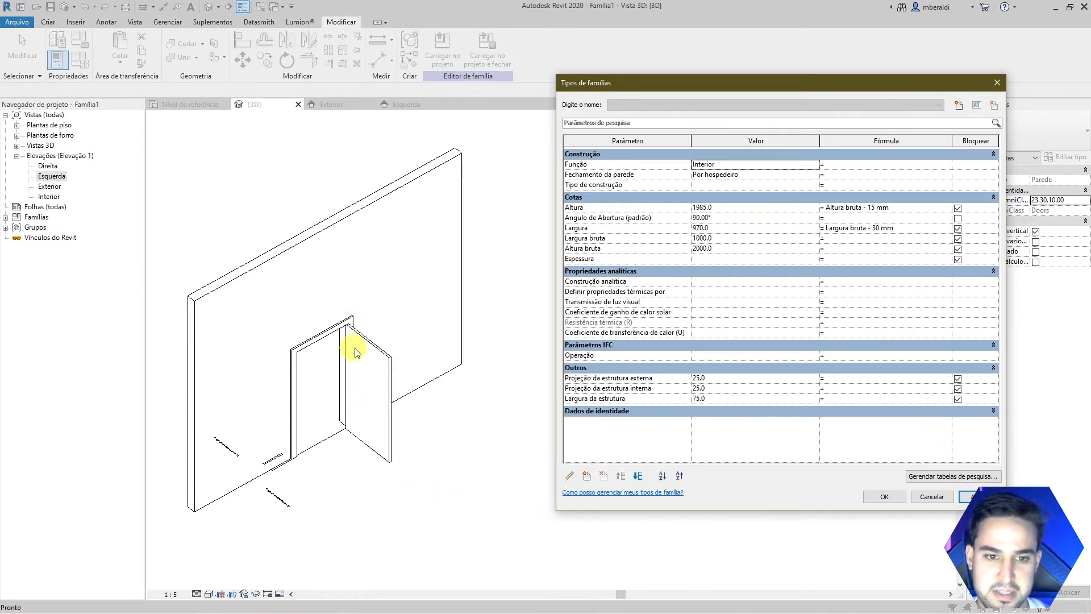
pyautogui.click(736, 217)
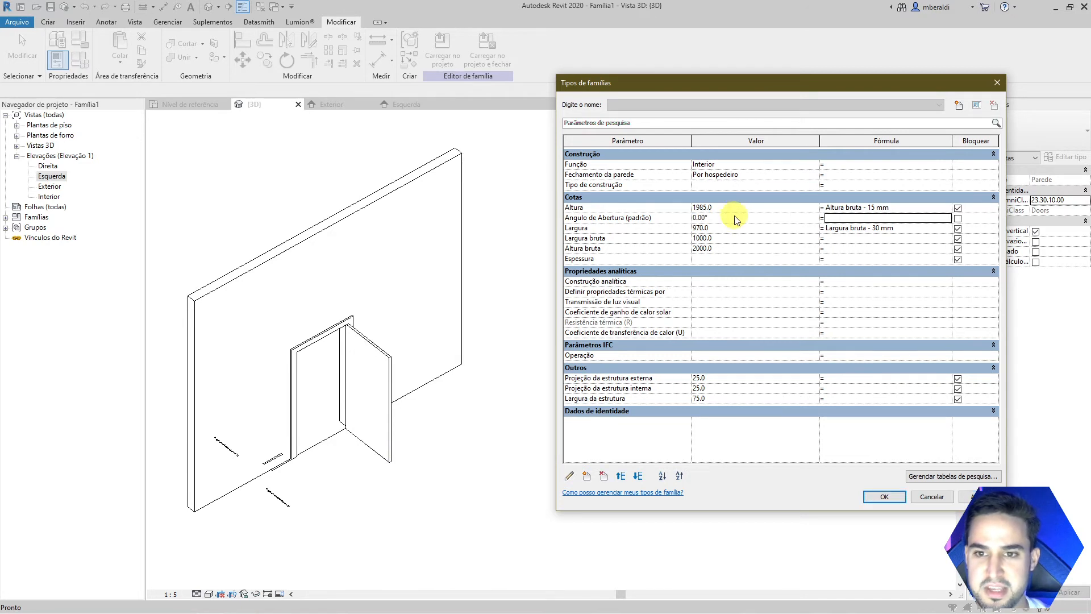
pyautogui.click(968, 496)
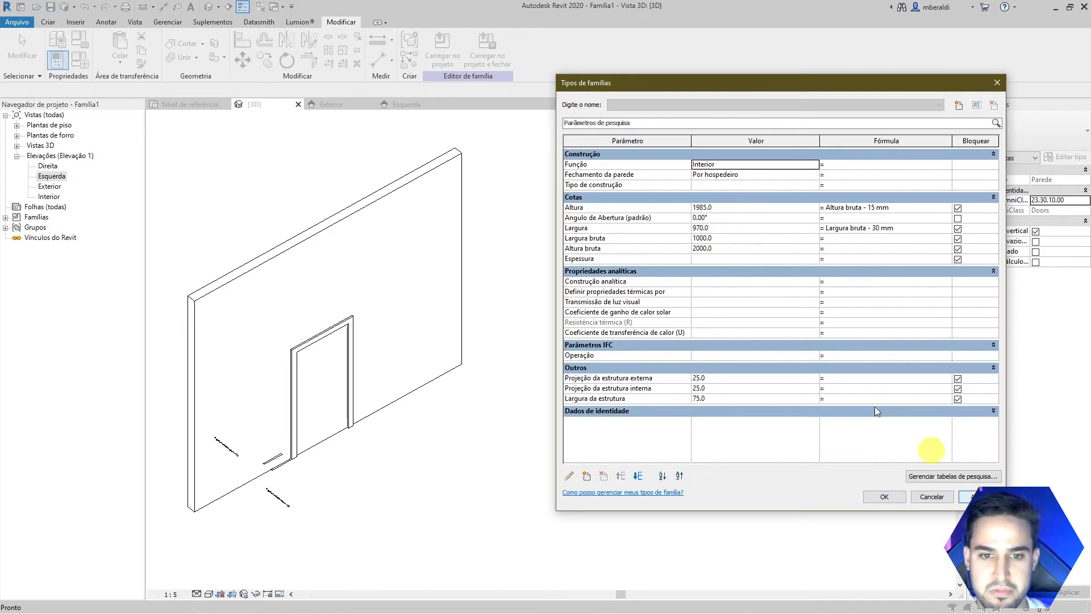
# - Set the Angulo de Abertura to 45°, apply it and close the family types
pyautogui.click(728, 219)
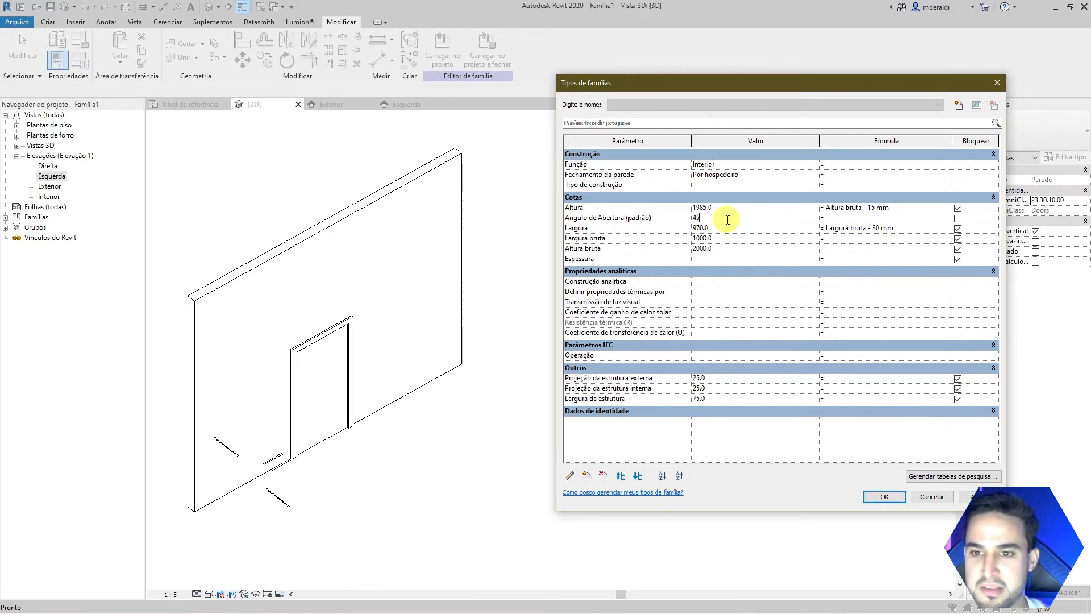
pyautogui.press('Tab')
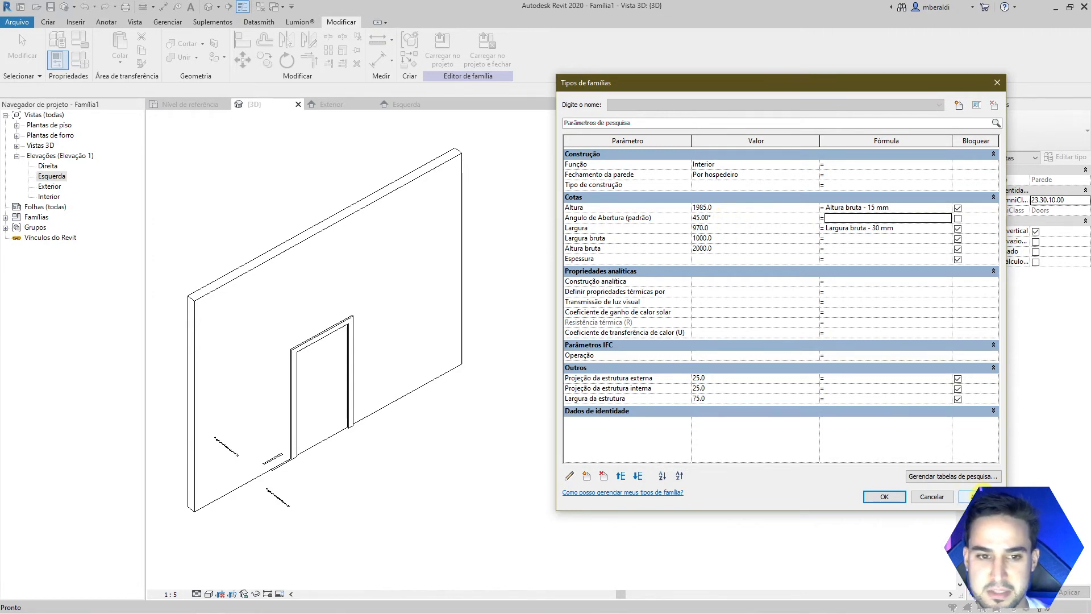
pyautogui.click(978, 495)
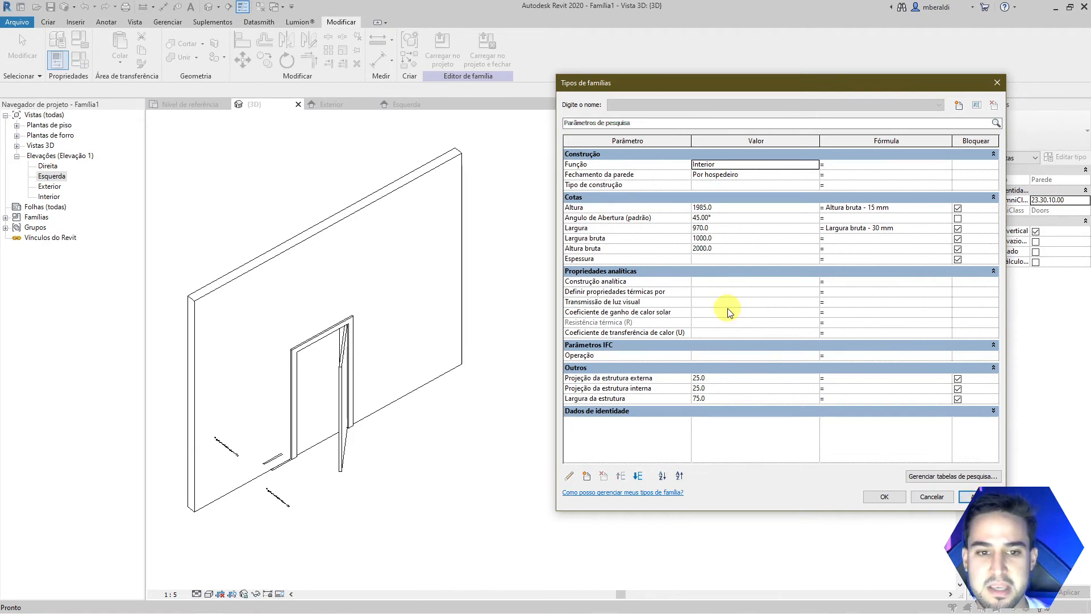
pyautogui.click(888, 499)
# - Set Largura bruta to 800 in the family types, apply it and close the dialog
pyautogui.keyDown('shift'); pyautogui.moveTo(634, 487); pyautogui.dragTo(455, 458, button='middle'); pyautogui.keyUp('shift')
pyautogui.moveTo(519, 497); pyautogui.dragTo(587, 490, button='middle')
pyautogui.scroll(2, 535, 489)
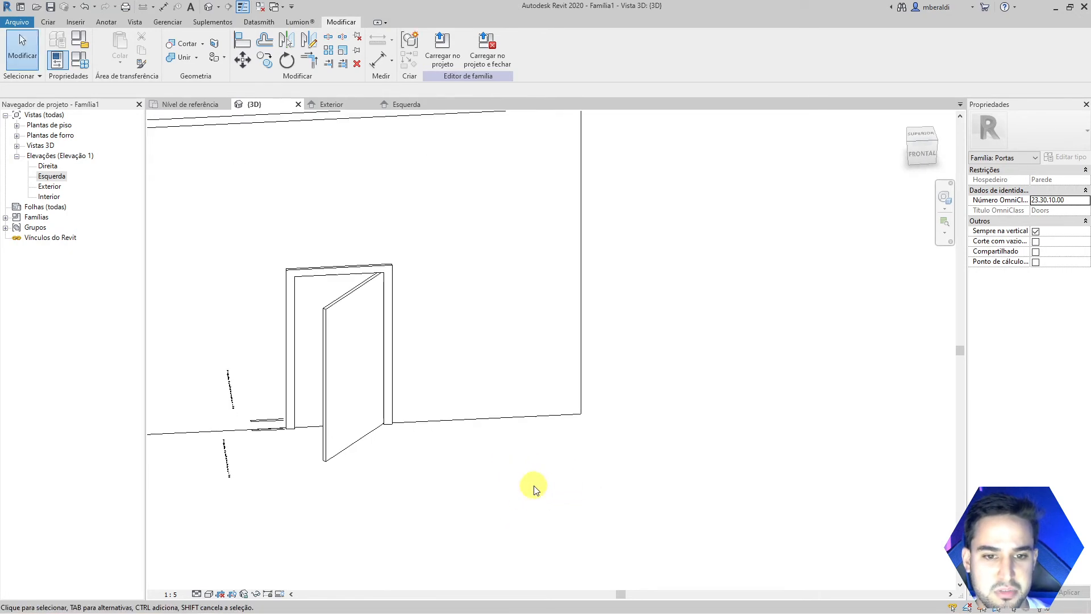
pyautogui.moveTo(582, 450); pyautogui.dragTo(552, 500, button='middle')
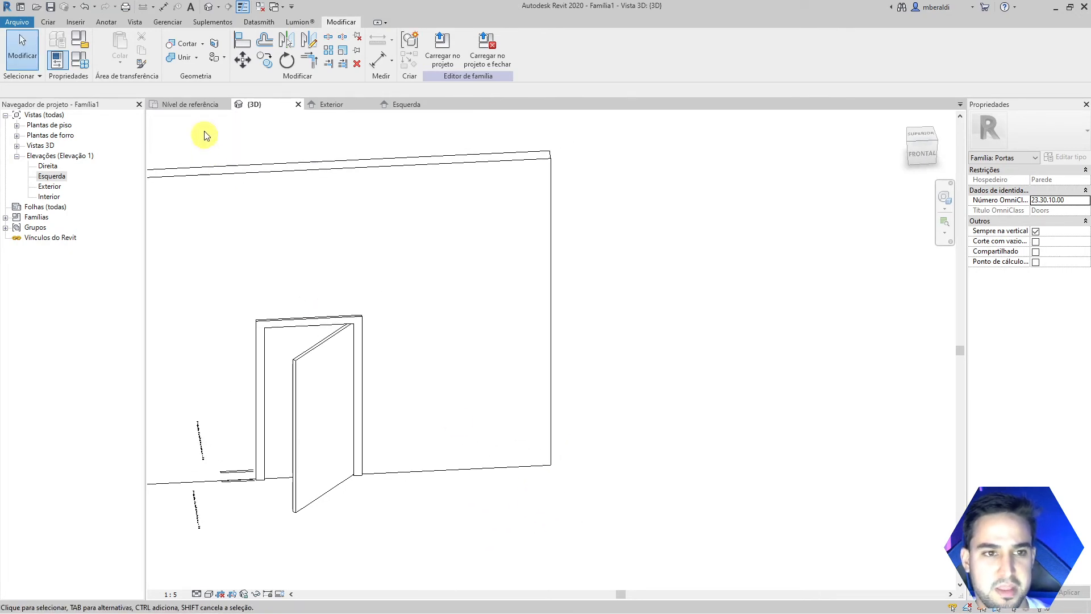
pyautogui.click(81, 63)
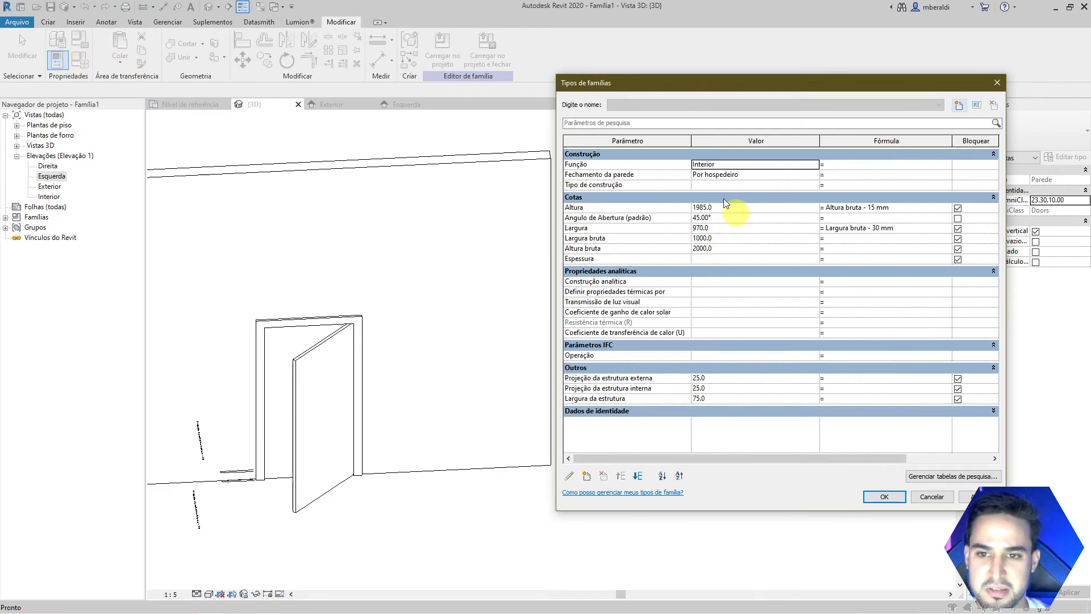
pyautogui.click(733, 239)
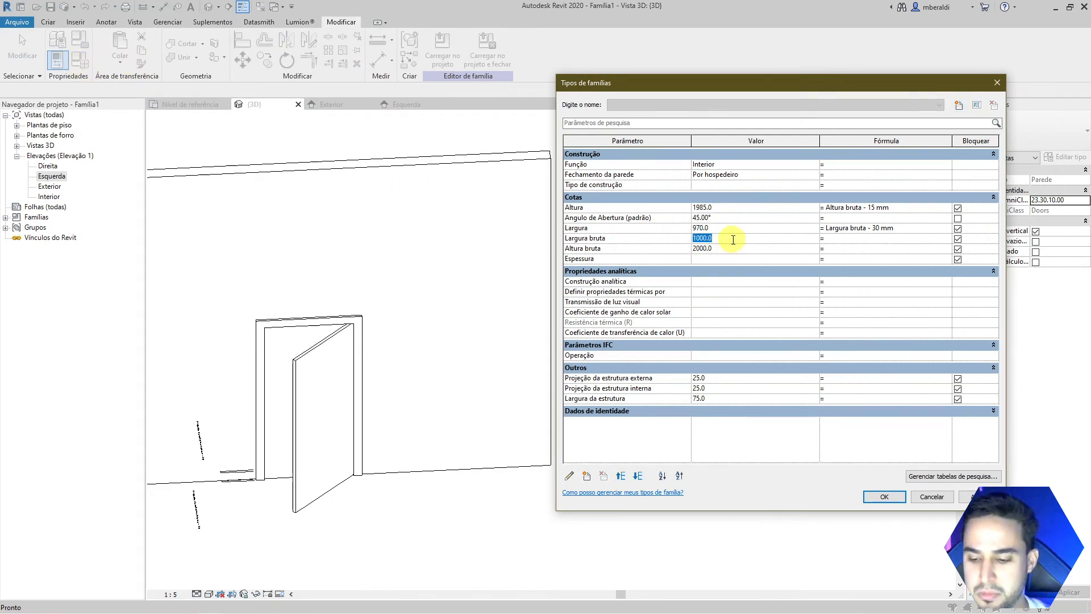
pyautogui.write('800')
pyautogui.press('Tab')
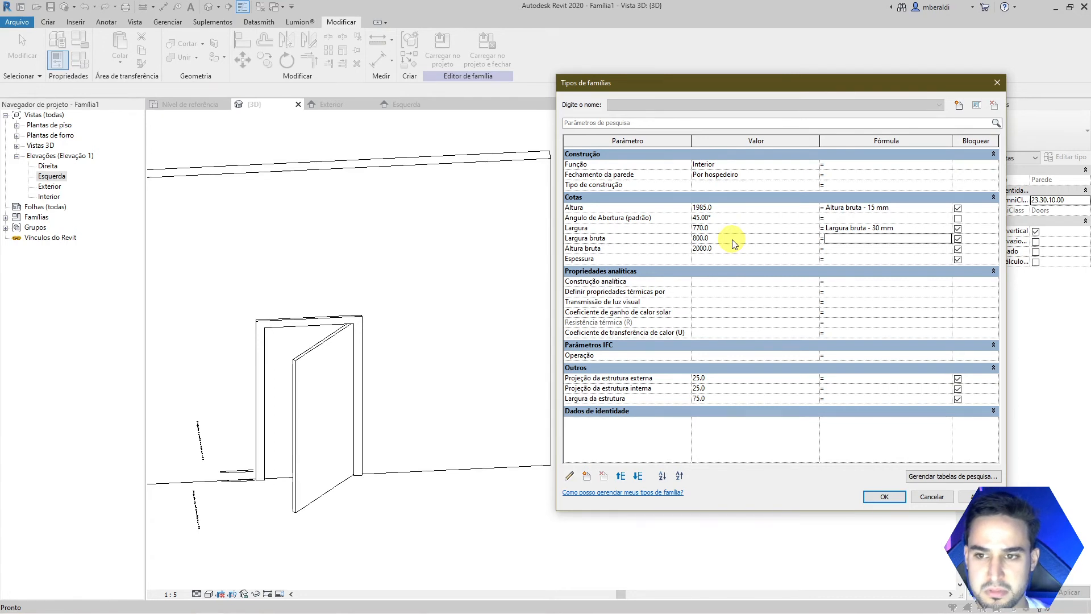
pyautogui.click(974, 496)
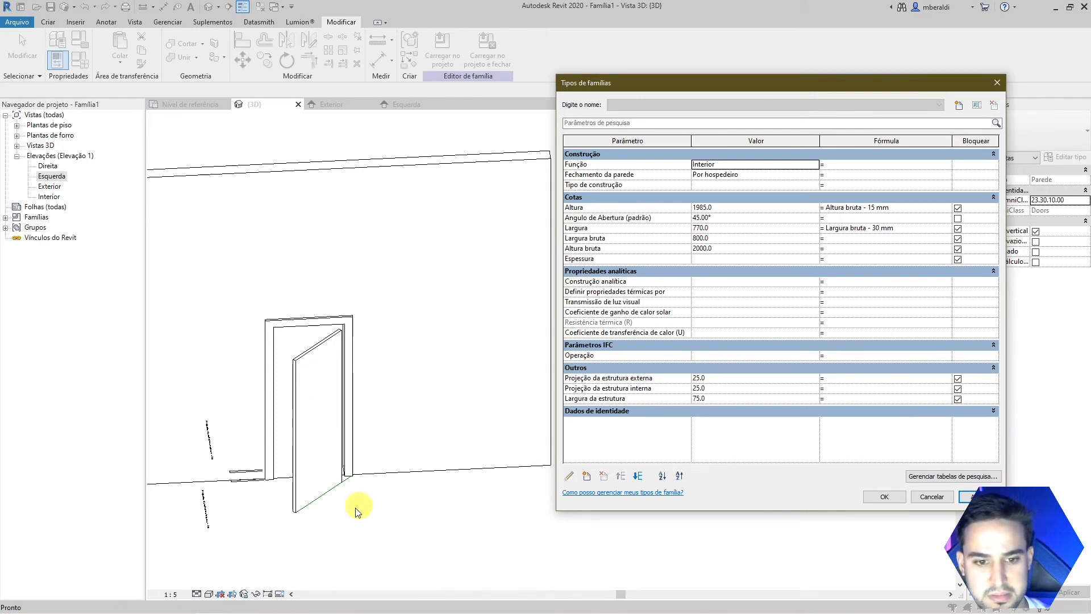
pyautogui.click(887, 497)
# - Examine the leaf's hinge side in 3D and its angled reference line in the Nível de referência plan
pyautogui.scroll(3, 289, 466)
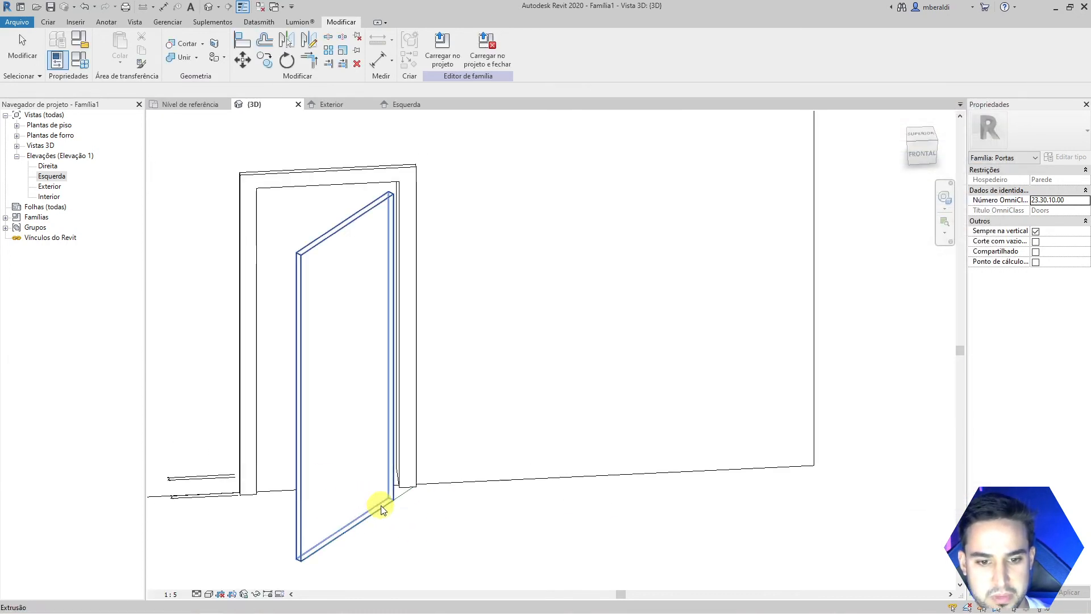
pyautogui.keyDown('shift'); pyautogui.moveTo(382, 509); pyautogui.dragTo(398, 557, button='middle'); pyautogui.keyUp('shift')
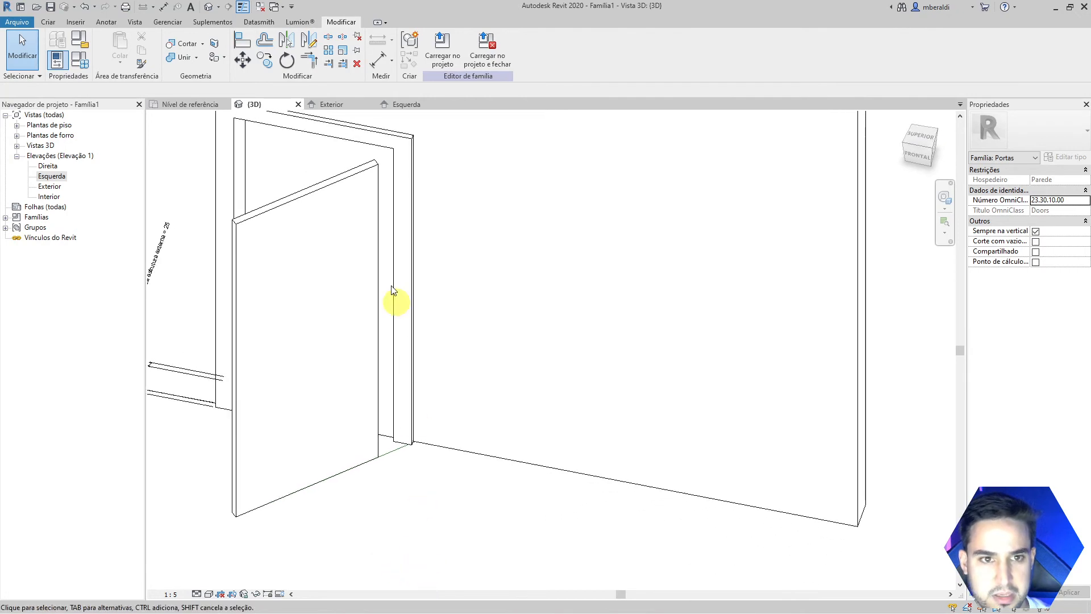
pyautogui.click(182, 105)
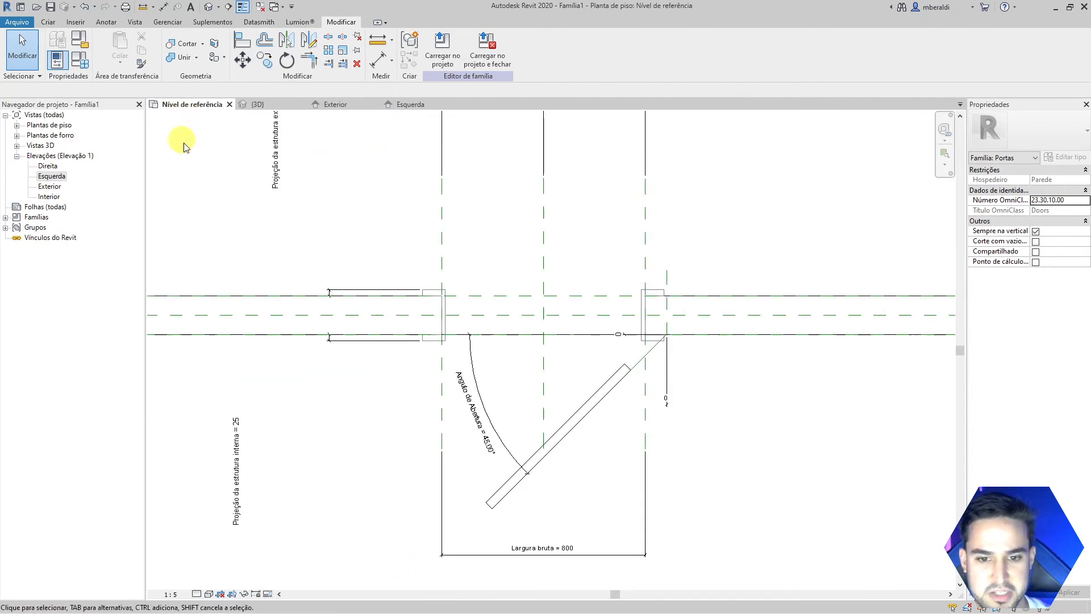
pyautogui.click(649, 357)
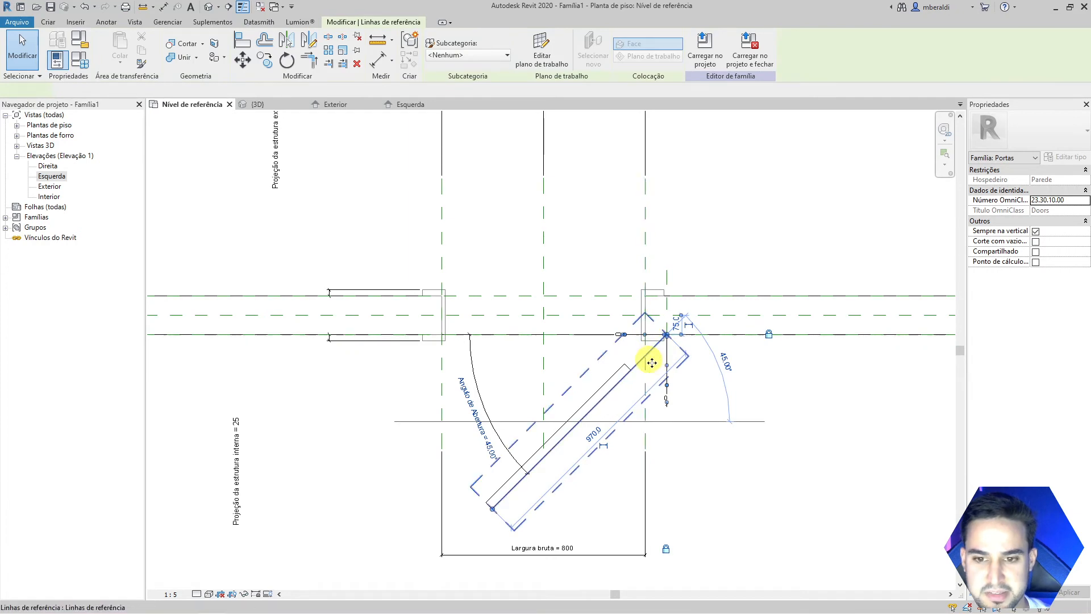
pyautogui.click(805, 455)
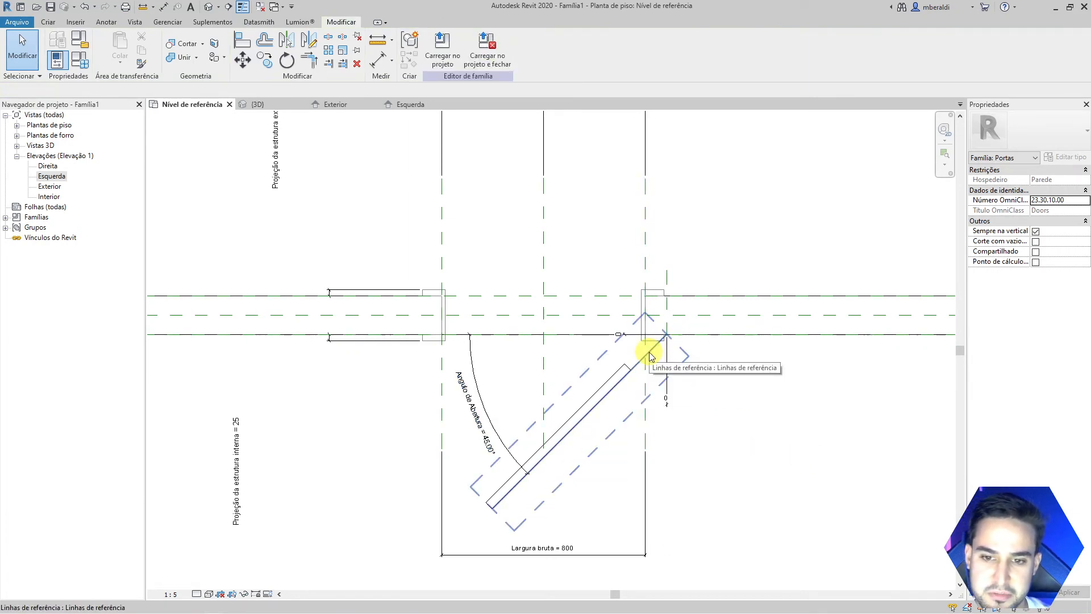
pyautogui.click(651, 357)
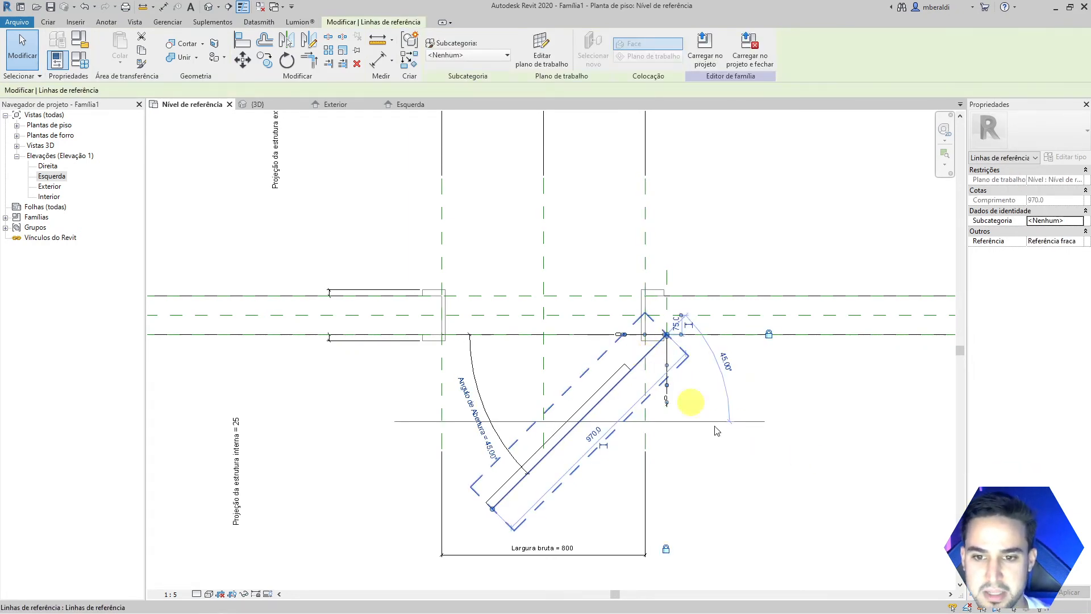
pyautogui.click(738, 499)
# - Make the angled reference line's temporary length dimension permanent and label it with the Largura parameter
pyautogui.scroll(3, 699, 512)
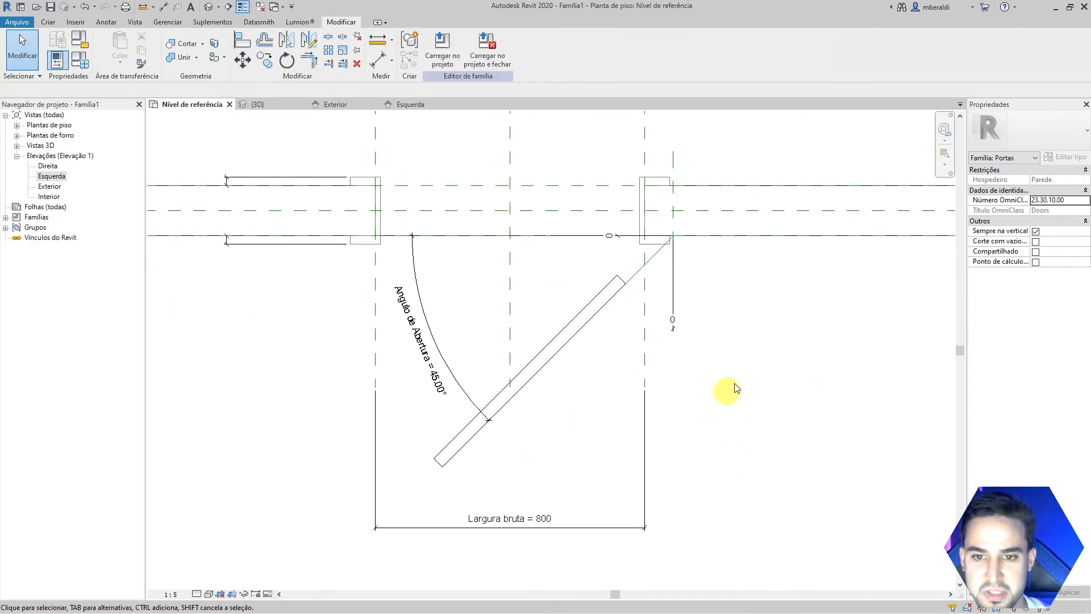
pyautogui.click(650, 259)
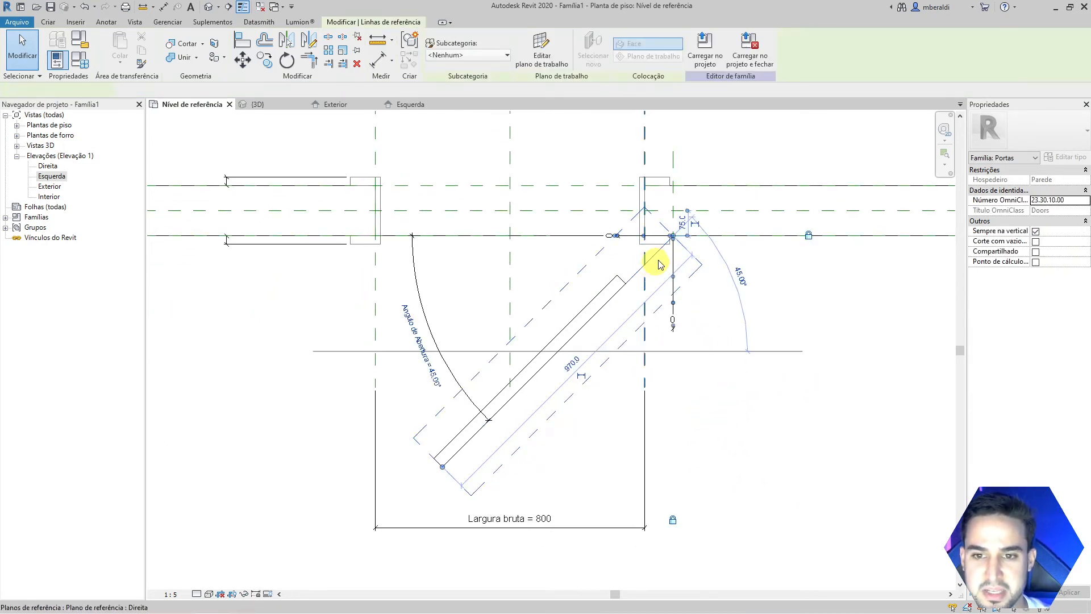
pyautogui.click(582, 377)
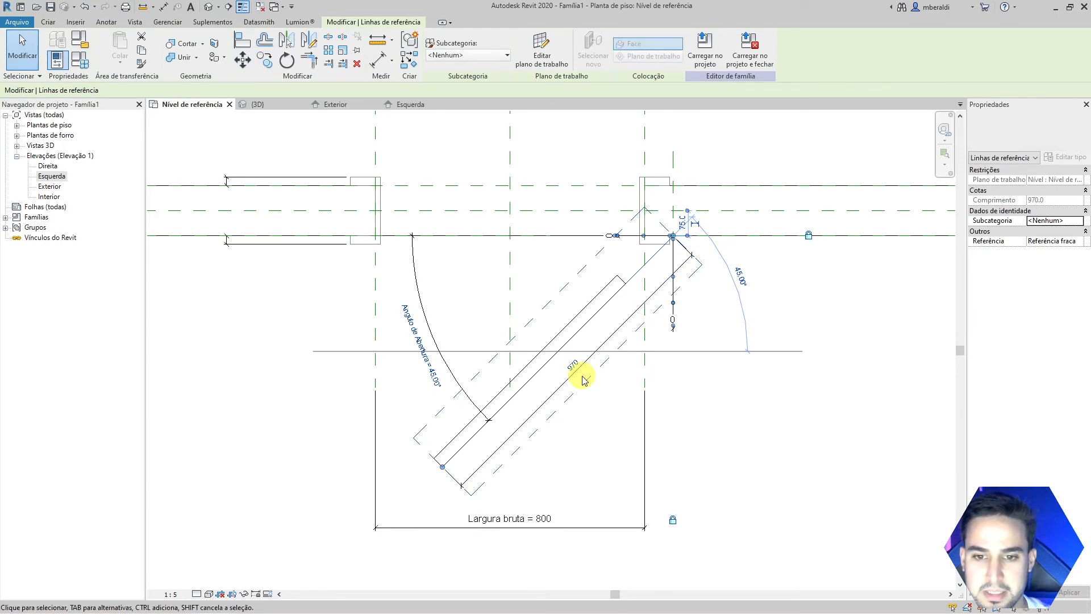
pyautogui.click(544, 407)
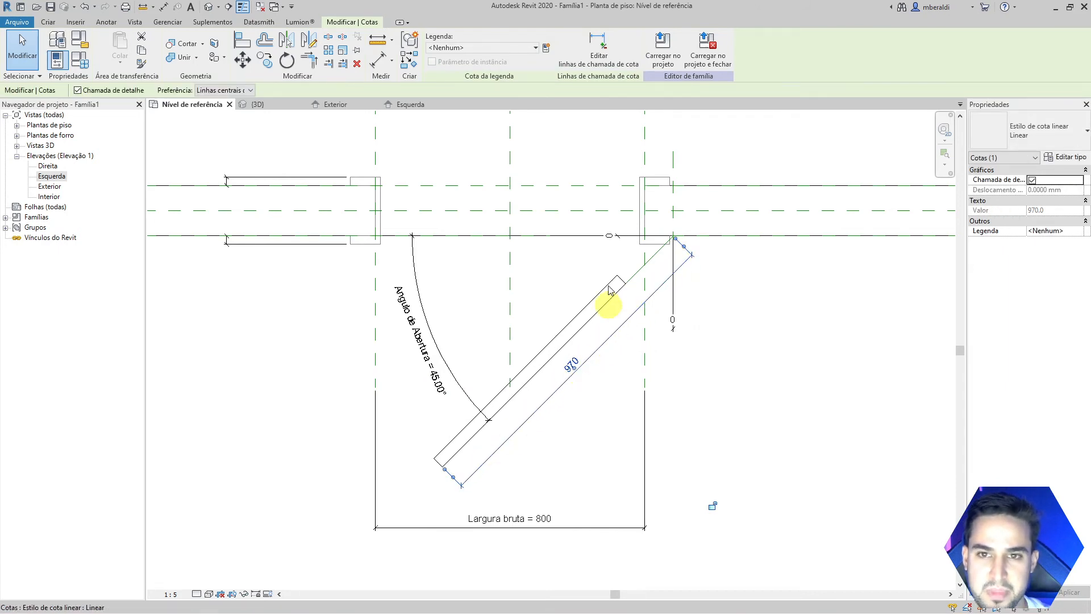
pyautogui.click(468, 49)
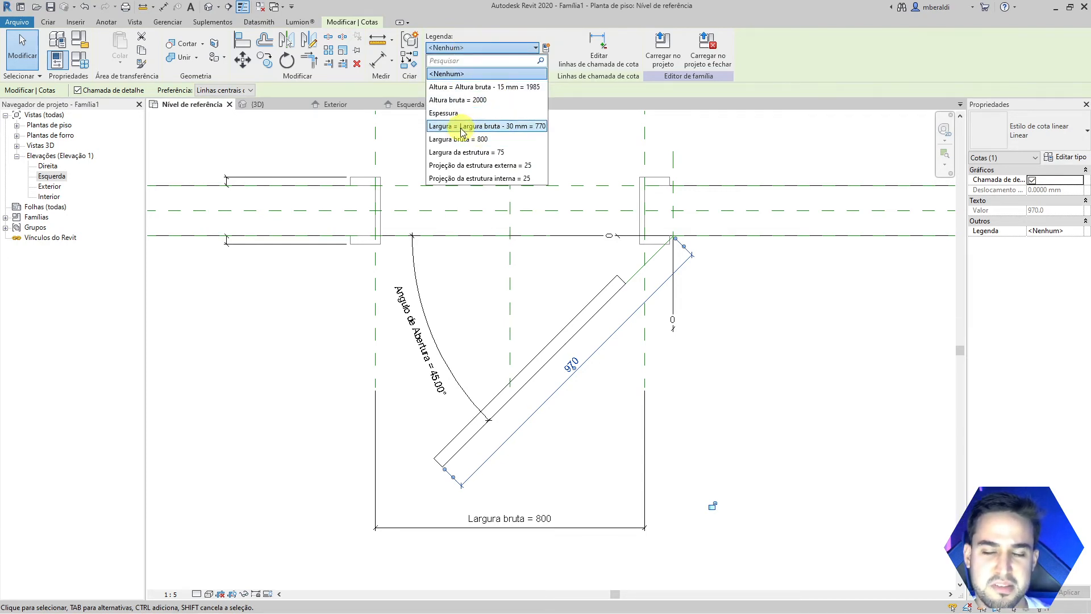
pyautogui.click(450, 132)
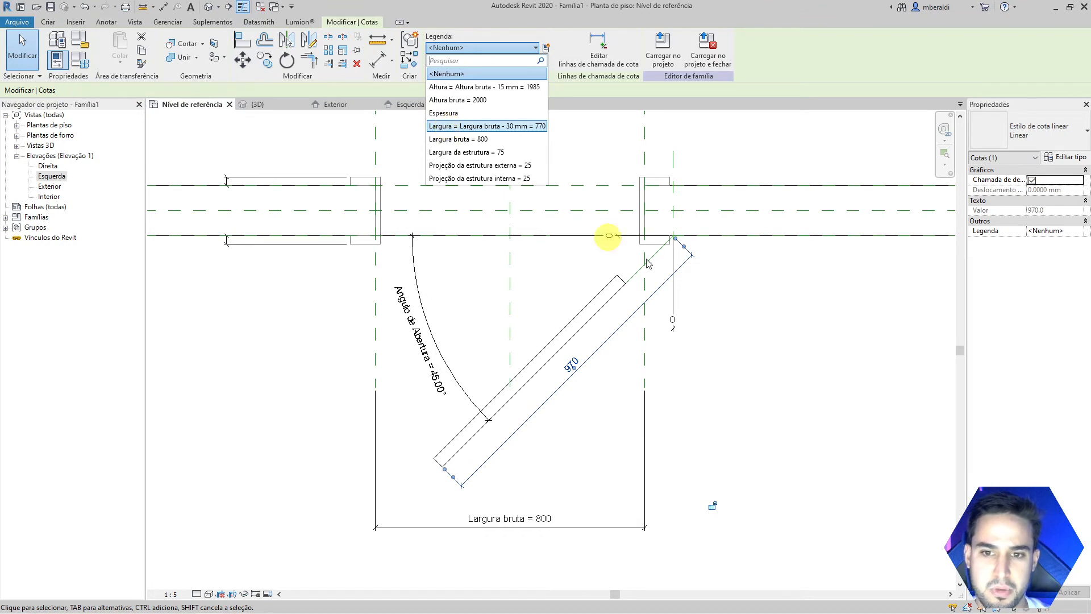
pyautogui.click(749, 371)
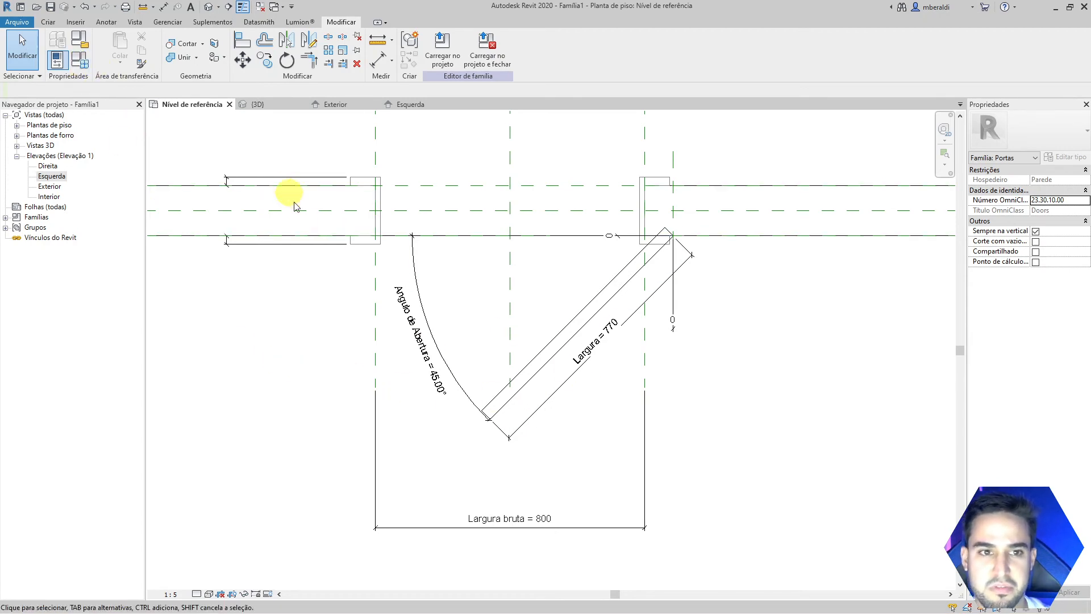
# - Set Largura bruta to 1000 in the family types and confirm the change
pyautogui.click(75, 70)
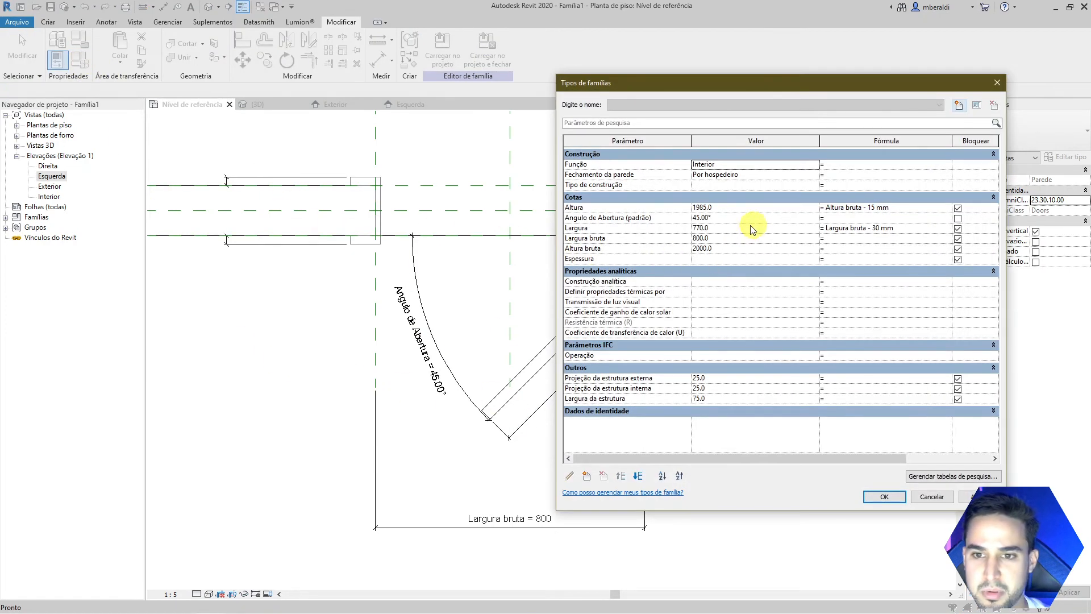
pyautogui.click(729, 238)
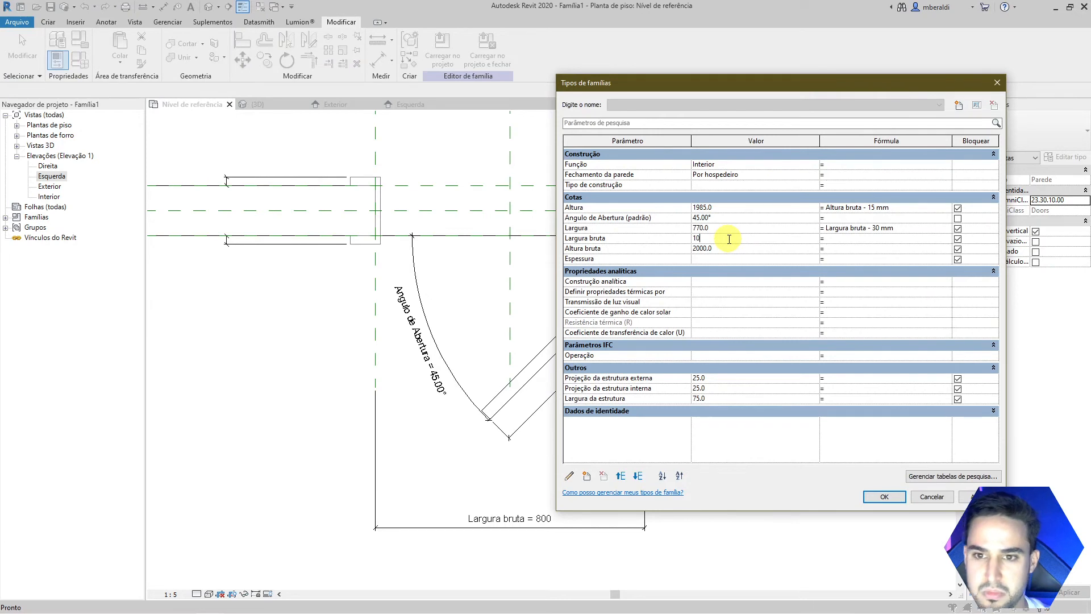
pyautogui.click(883, 498)
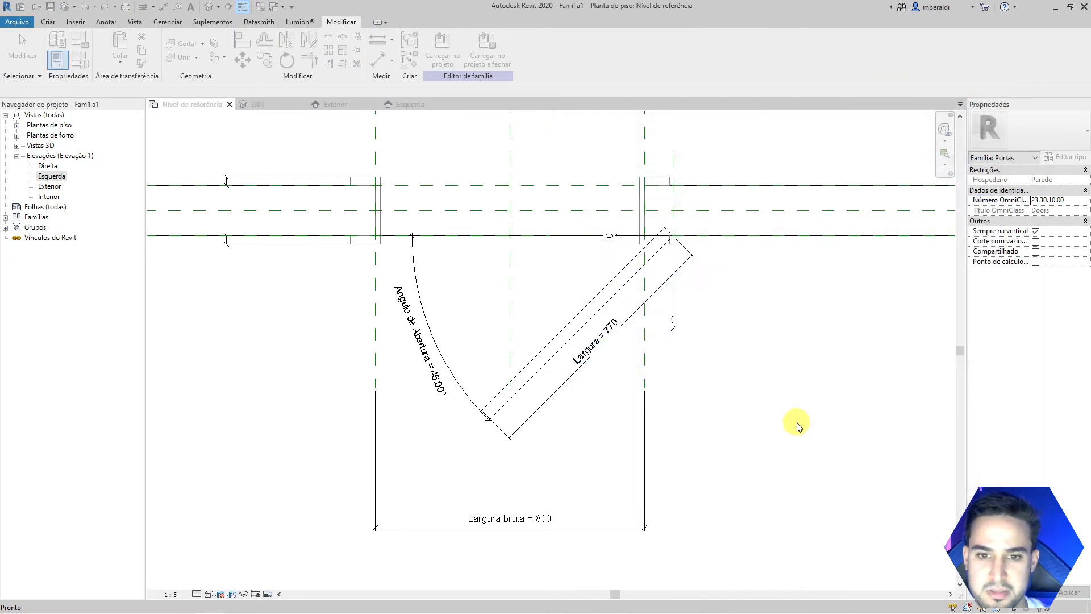
# - Try to align and lock the angled reference line's hinge endpoint to the Eixo de abertura reference plane
pyautogui.scroll(3, 736, 263)
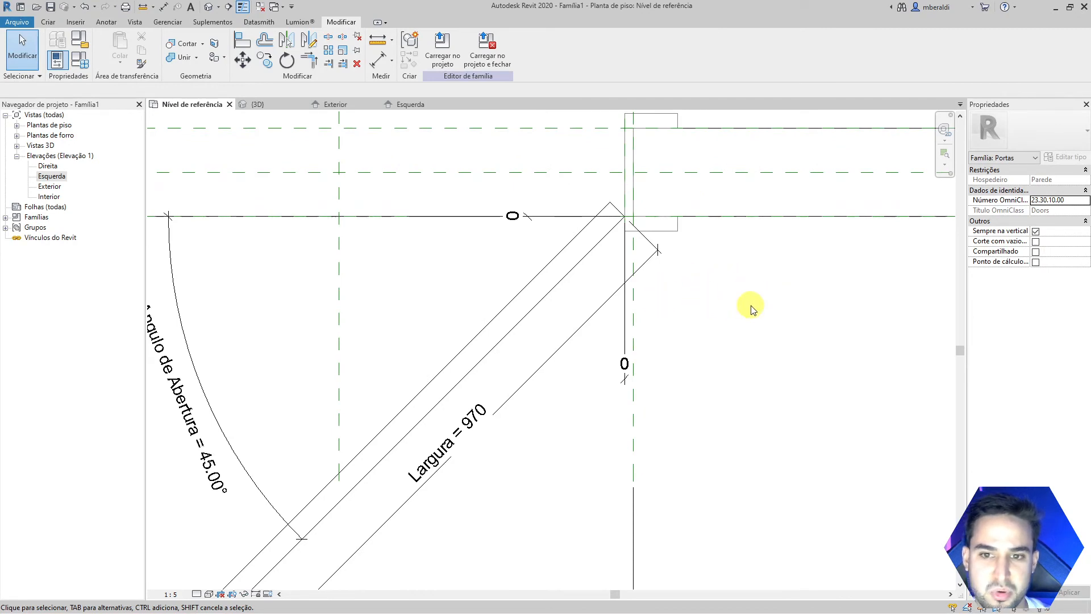
pyautogui.scroll(-3, 751, 308)
pyautogui.scroll(5, 751, 297)
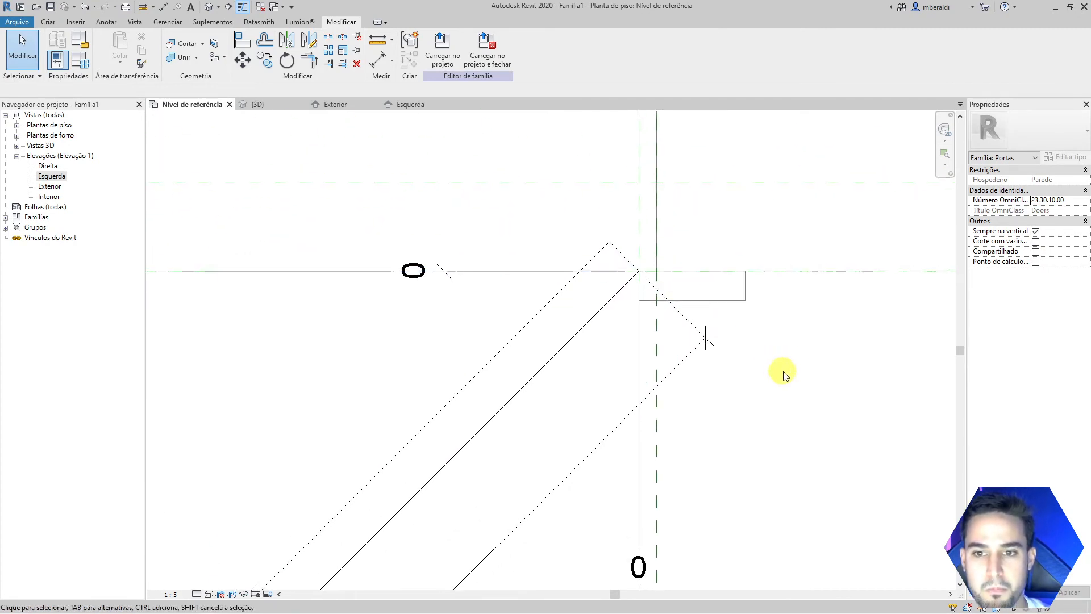
pyautogui.moveTo(808, 341); pyautogui.dragTo(811, 403, button='middle')
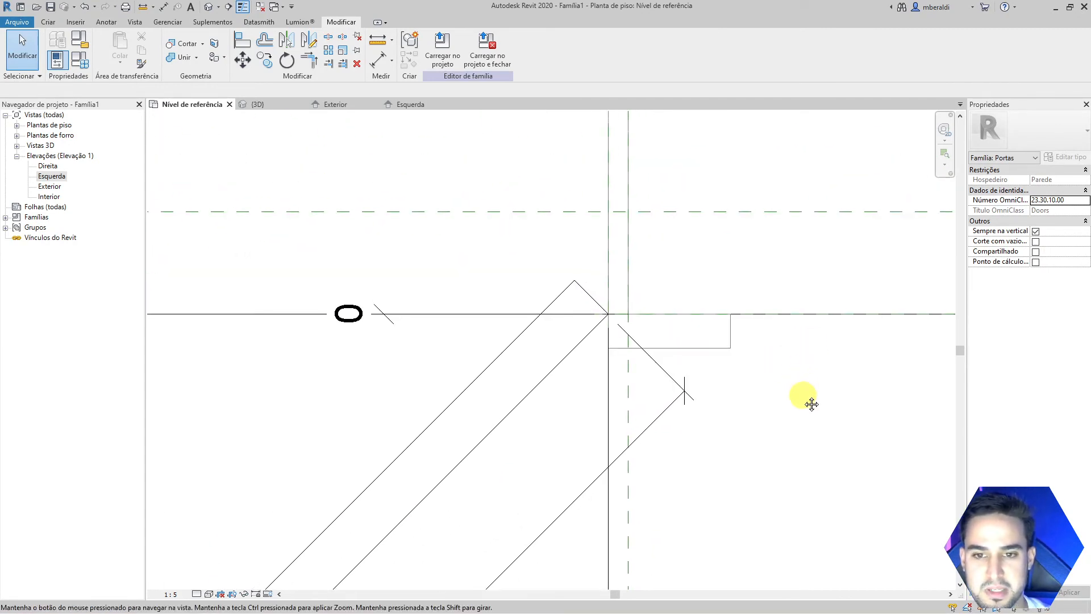
pyautogui.click(241, 42)
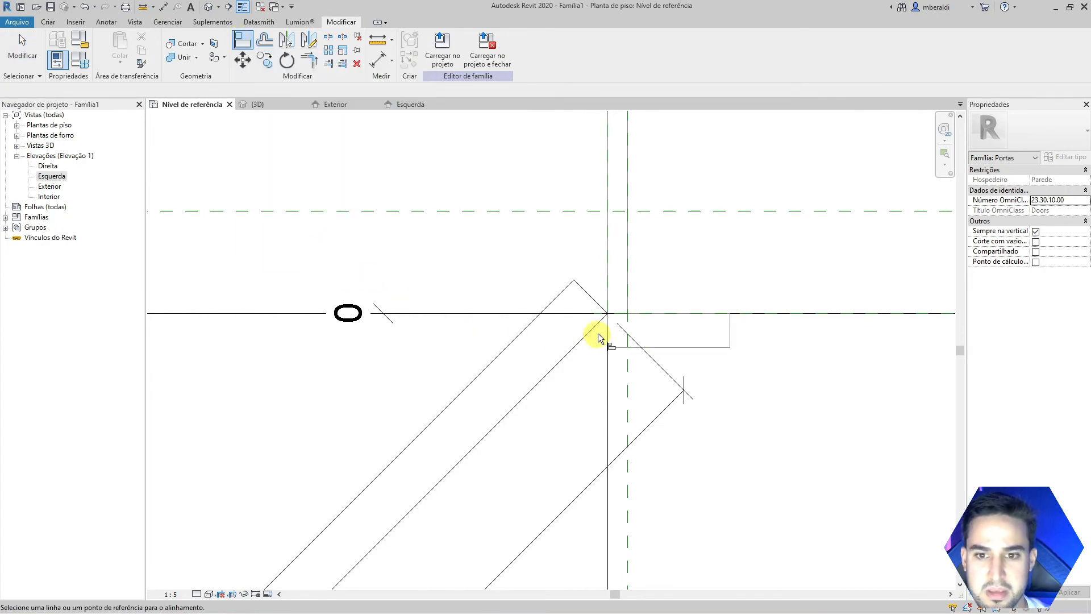
pyautogui.scroll(-4, 611, 388)
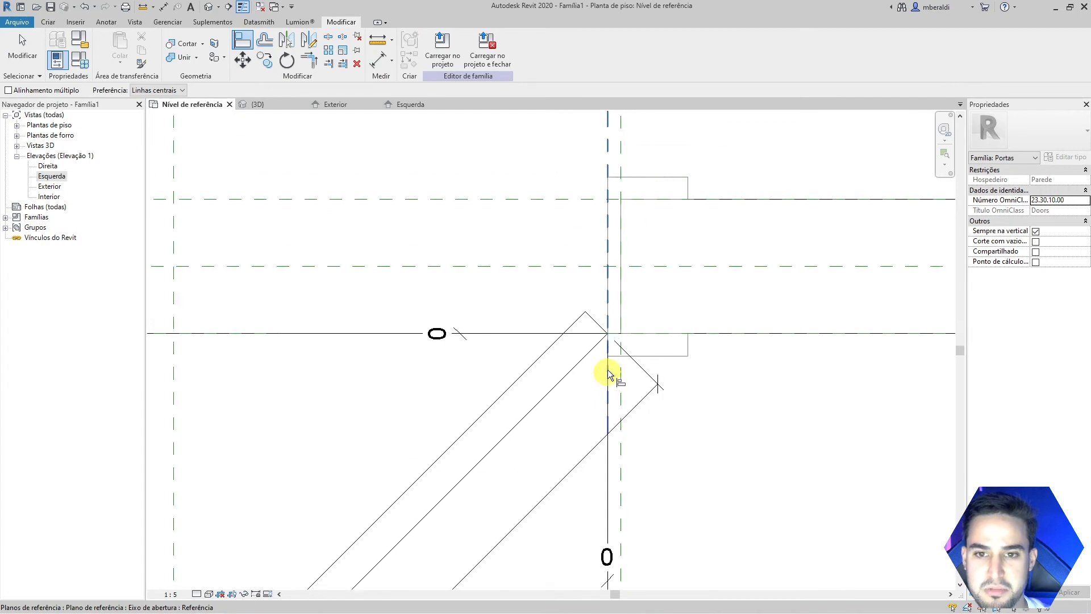
pyautogui.click(608, 207)
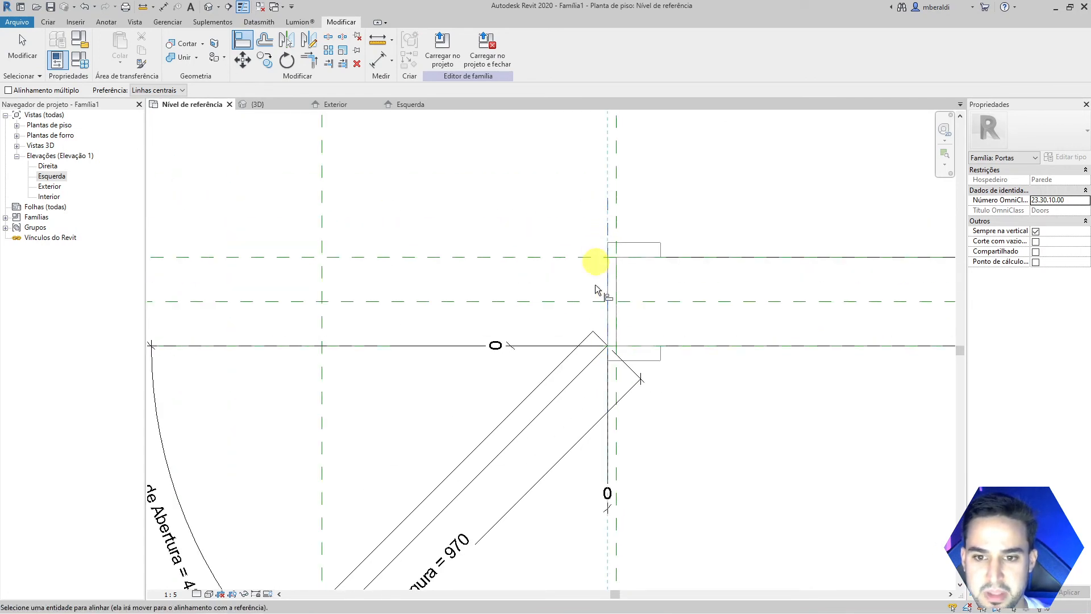
pyautogui.scroll(3, 607, 347)
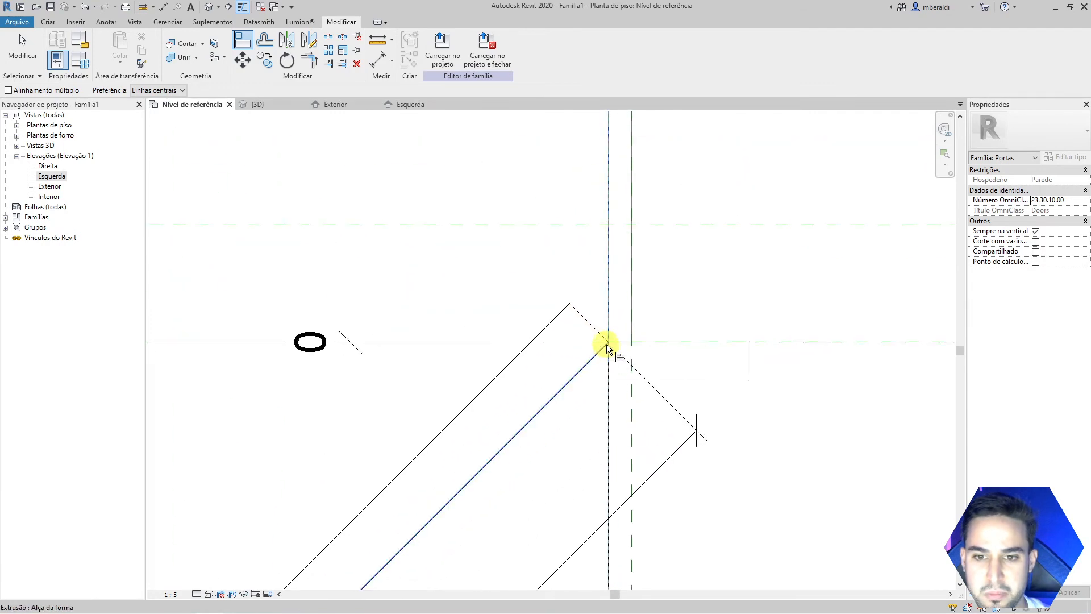
pyautogui.press('Tab')
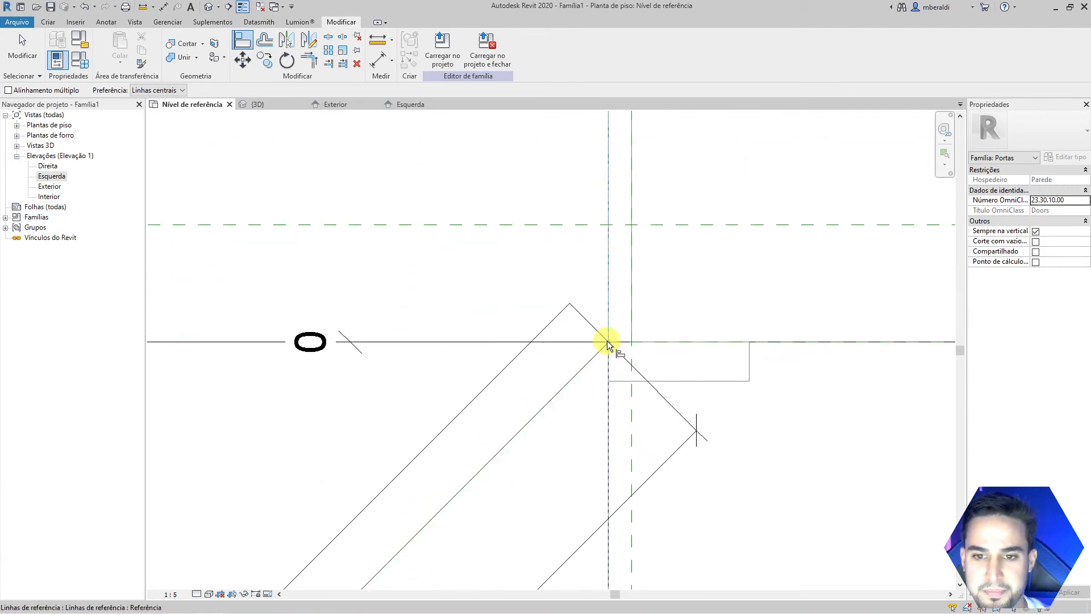
pyautogui.press('Tab')
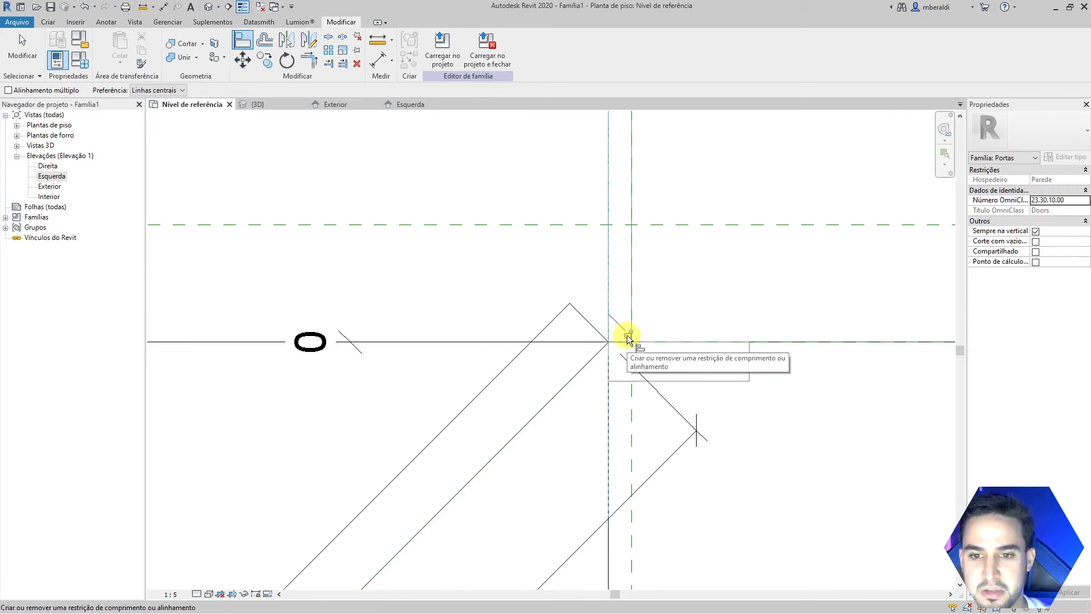
pyautogui.click(629, 336)
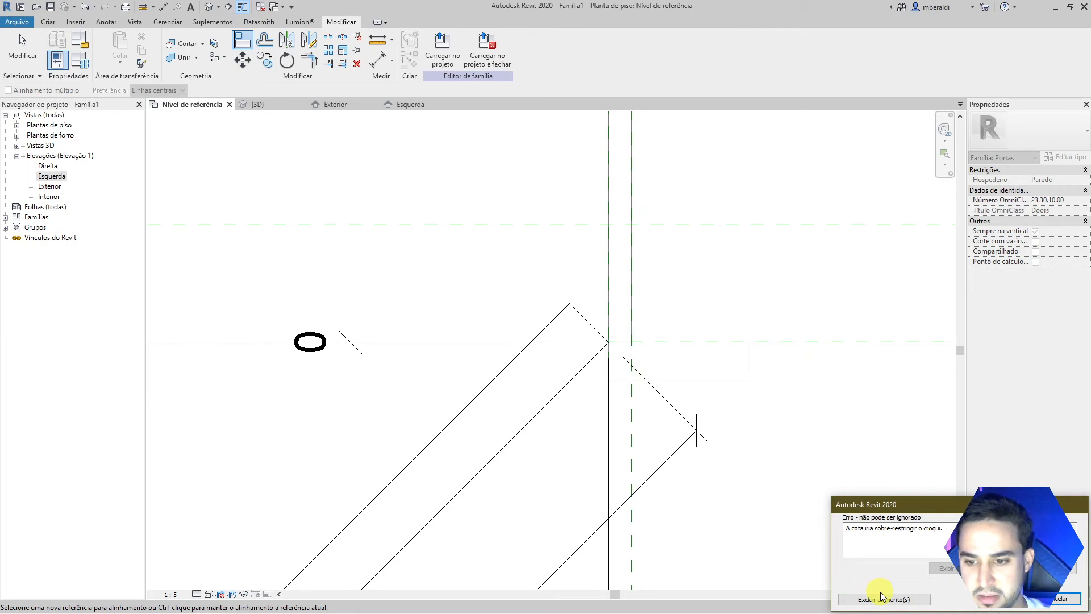
pyautogui.click(1057, 600)
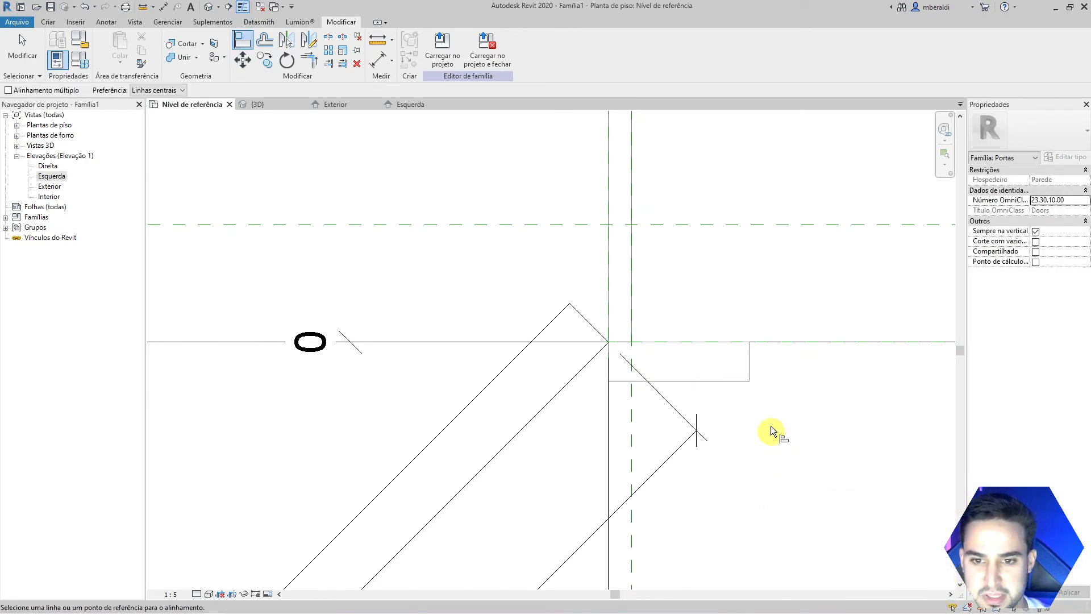
pyautogui.press('Escape')
# - Test the door with Largura bruta set to 800 in the family types and undo that change
pyautogui.scroll(-3, 616, 360)
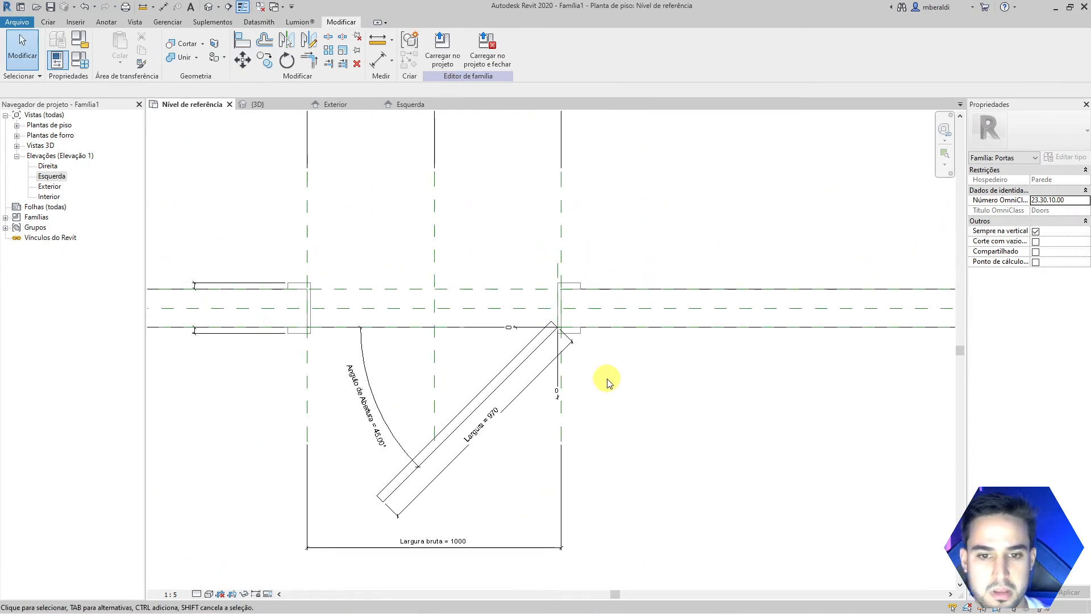
pyautogui.scroll(2, 625, 380)
pyautogui.scroll(3, 609, 390)
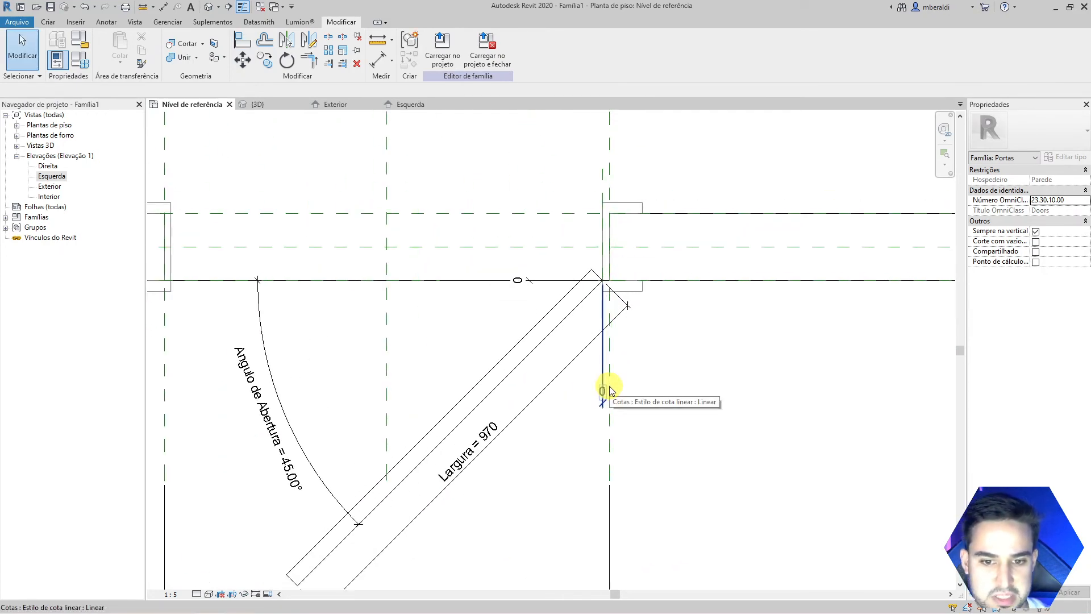
pyautogui.scroll(-2, 652, 292)
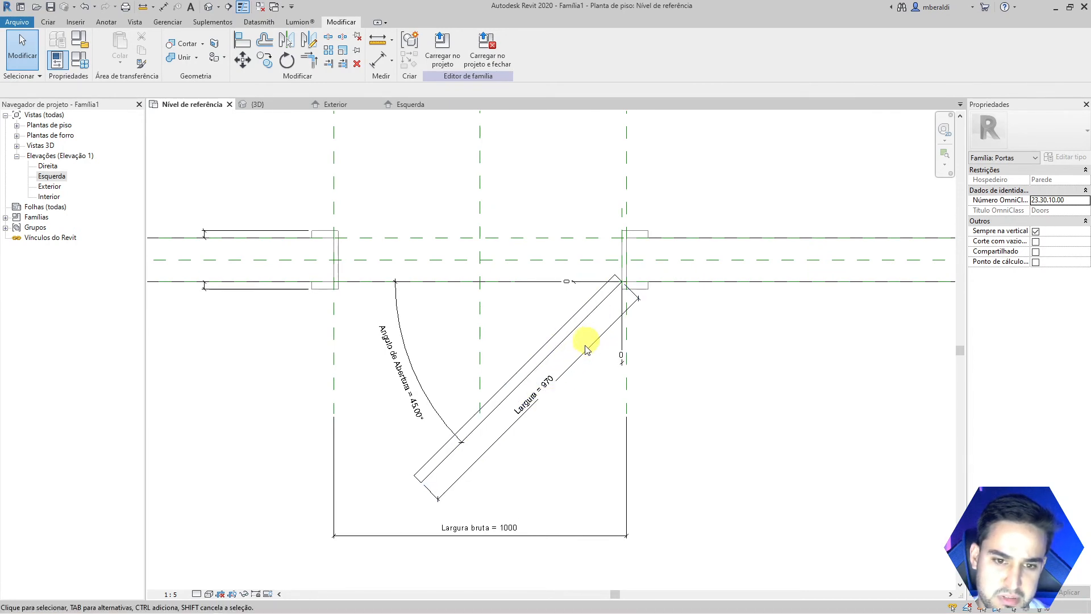
pyautogui.scroll(1, 719, 386)
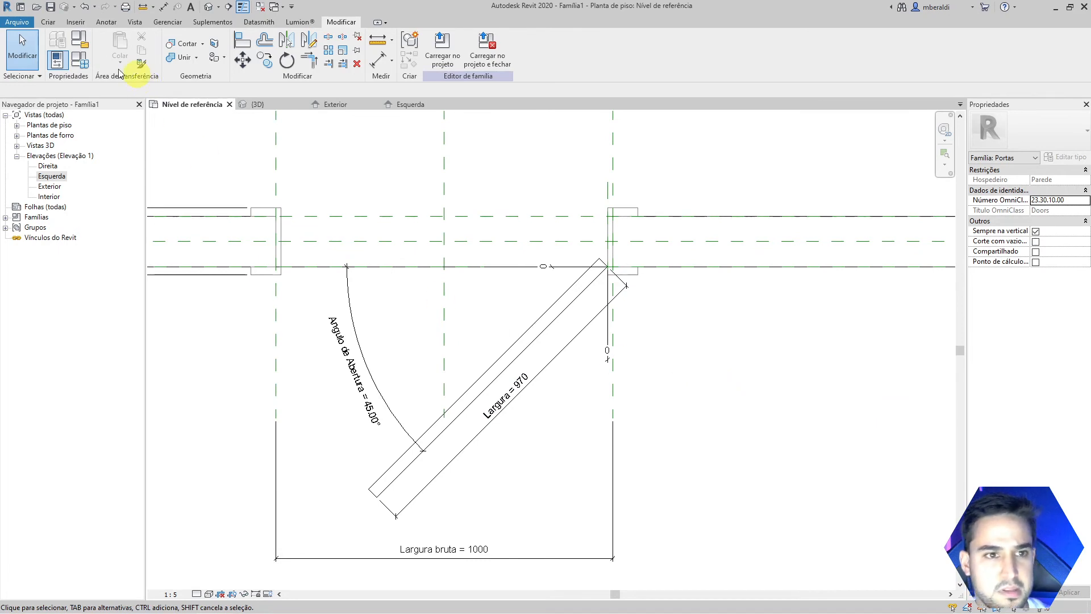
pyautogui.click(83, 66)
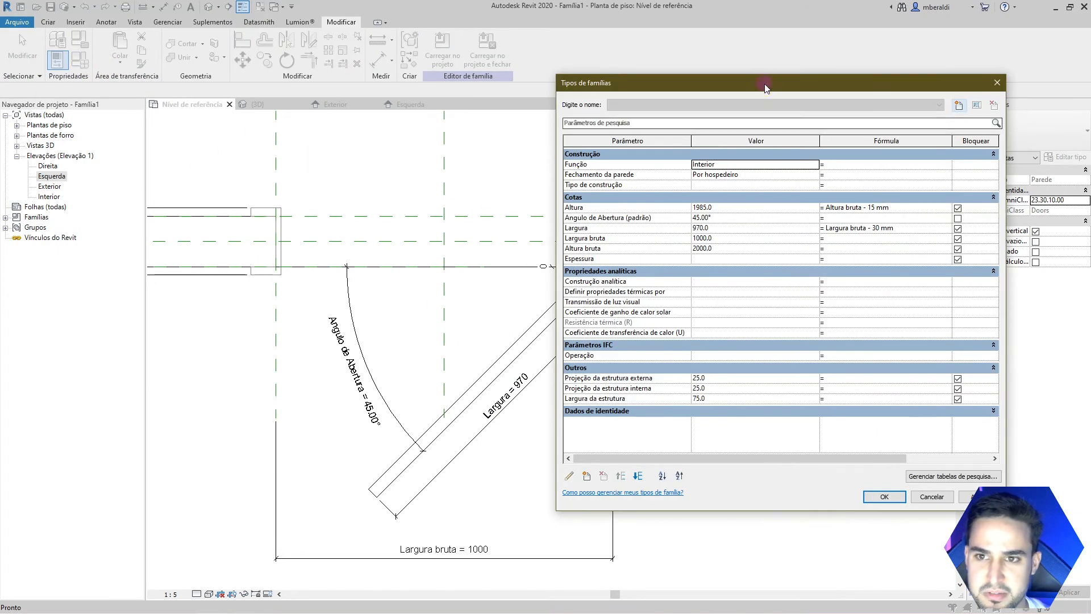
pyautogui.moveTo(760, 90); pyautogui.dragTo(844, 54)
pyautogui.click(807, 199)
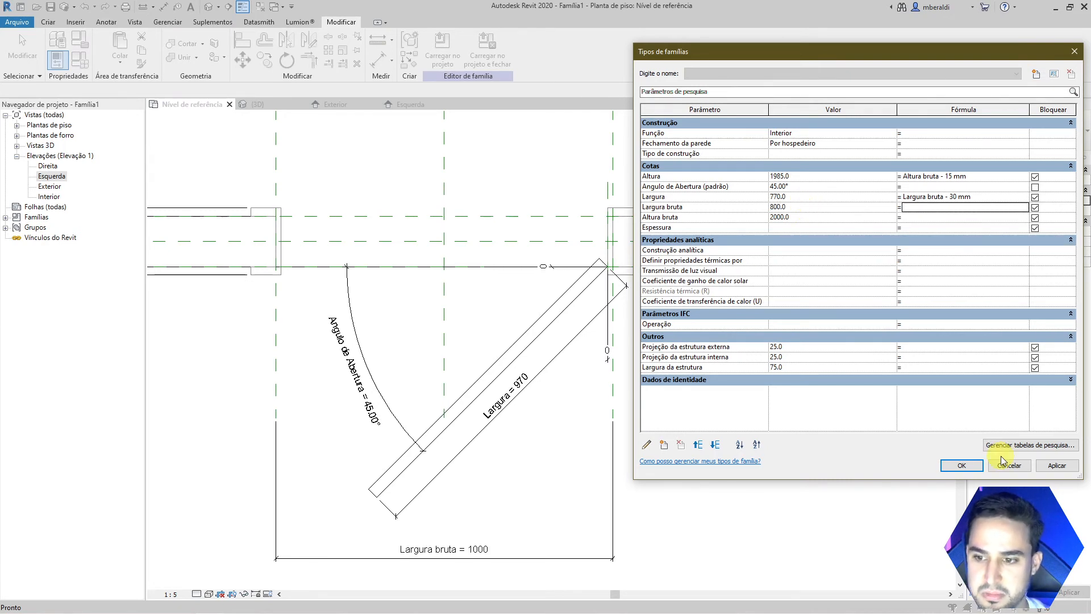
pyautogui.click(974, 466)
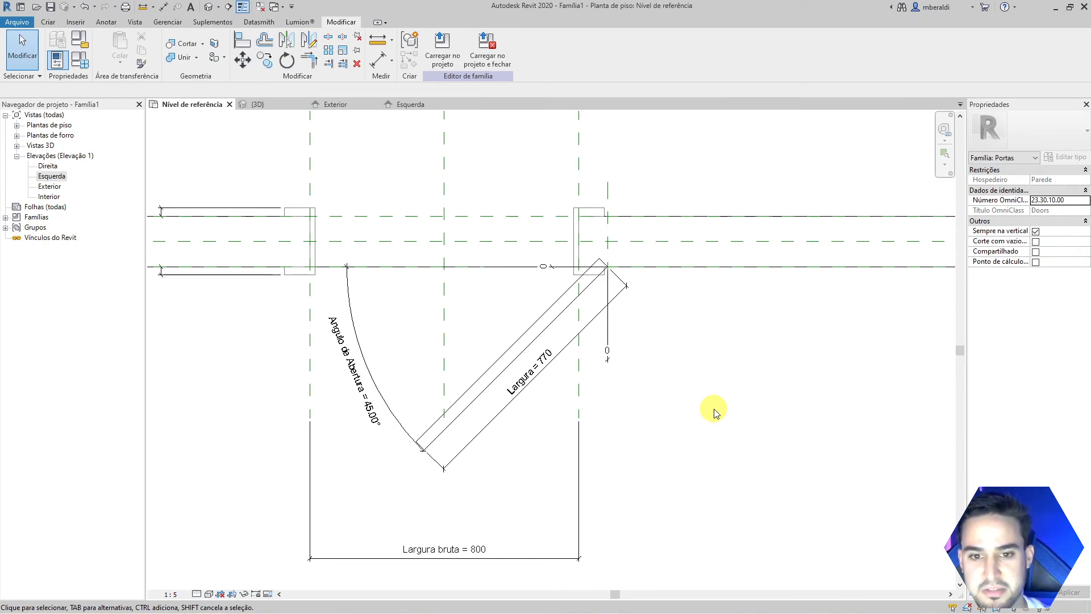
pyautogui.hotkey('ctrl', 'z')
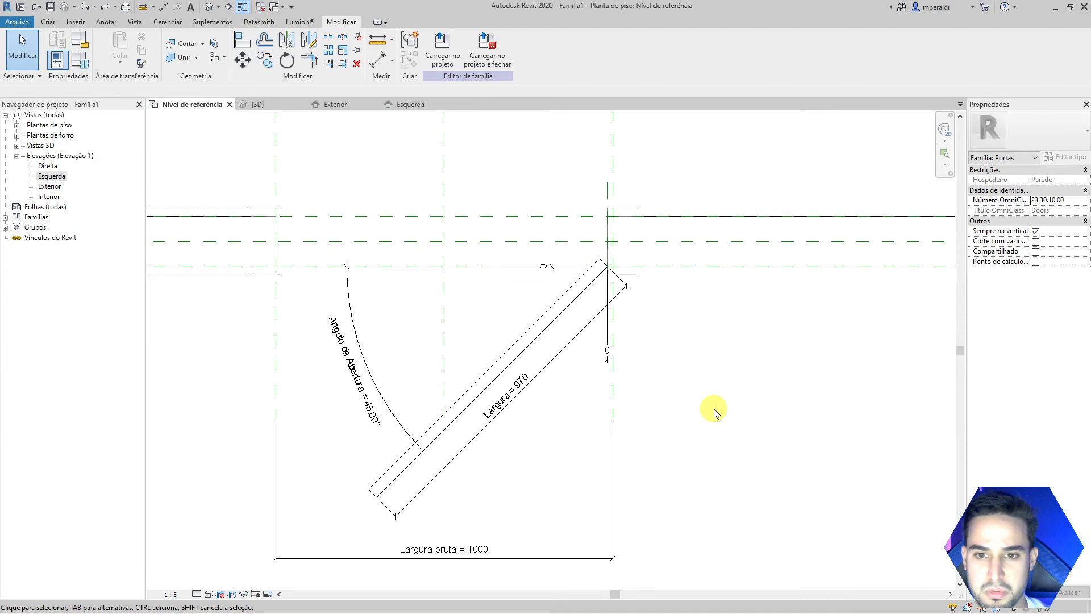
# - Temporarily hide the door leaf extrusion in the Nível de referência plan
pyautogui.click(508, 352)
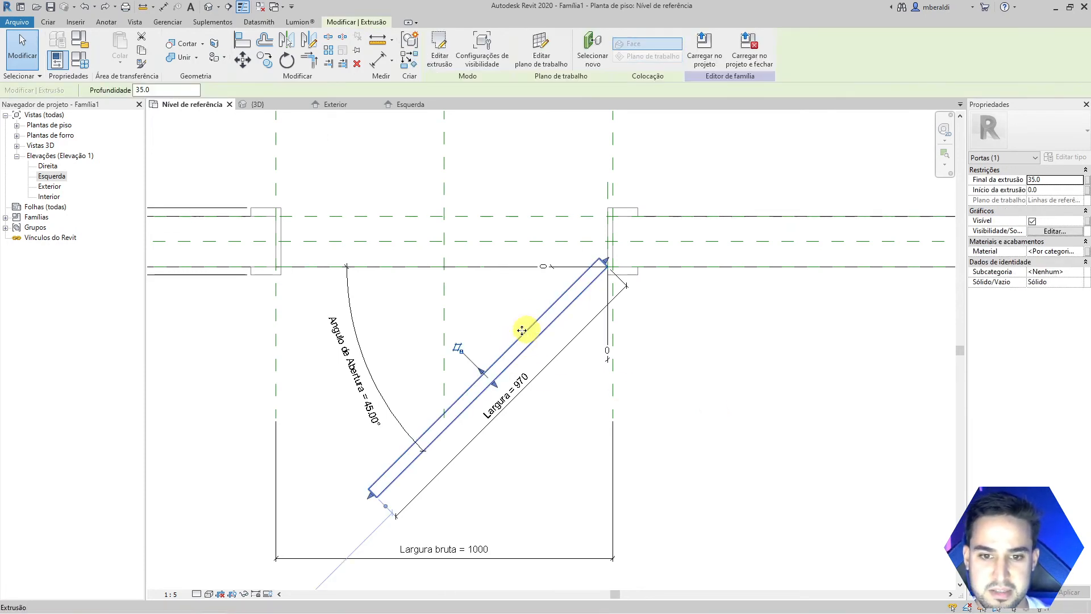
pyautogui.click(246, 594)
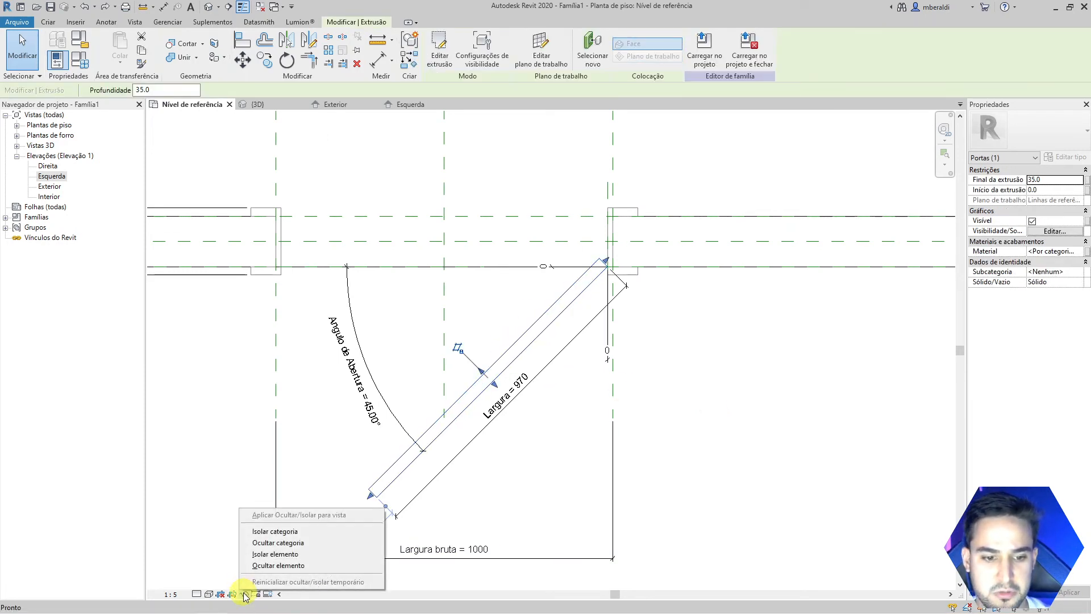
pyautogui.click(294, 566)
# - With the leaf hidden, try again to align and lock the reference line's hinge endpoint to the Eixo de abertura plane
pyautogui.scroll(3, 609, 280)
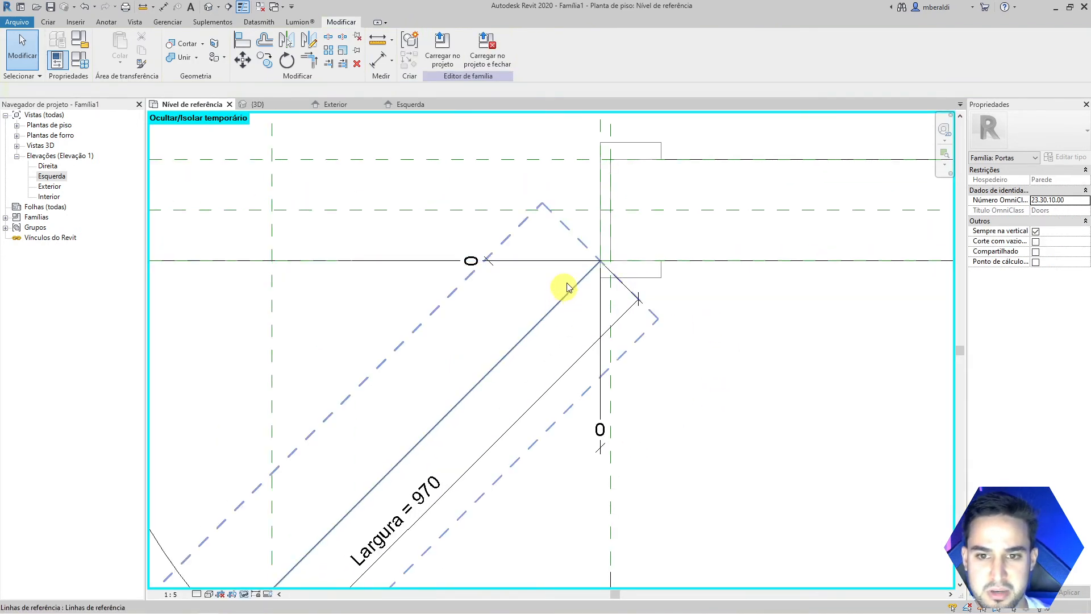
pyautogui.scroll(1, 567, 287)
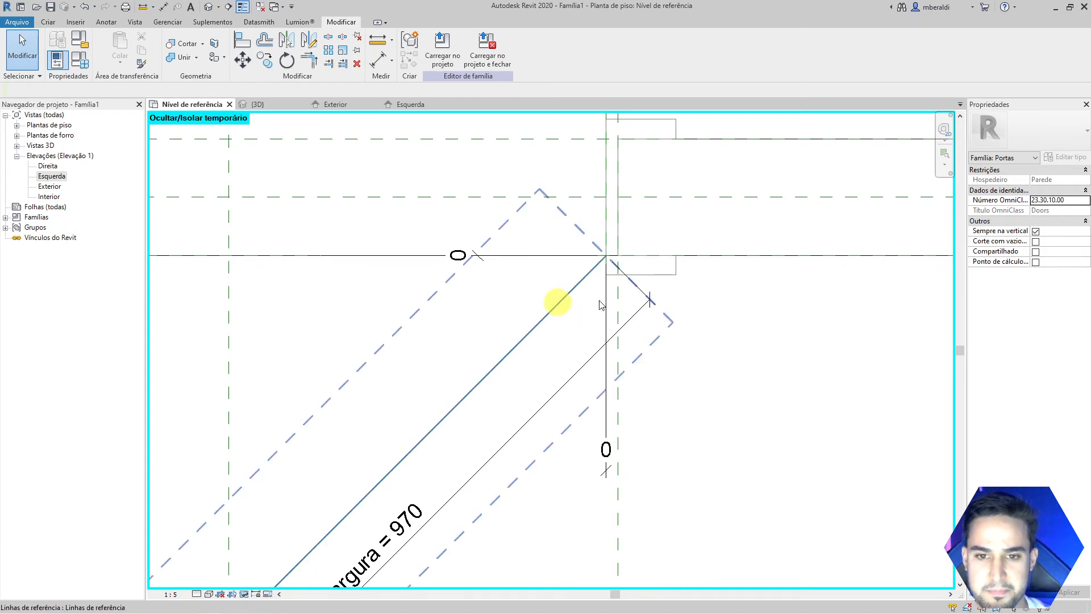
pyautogui.click(244, 41)
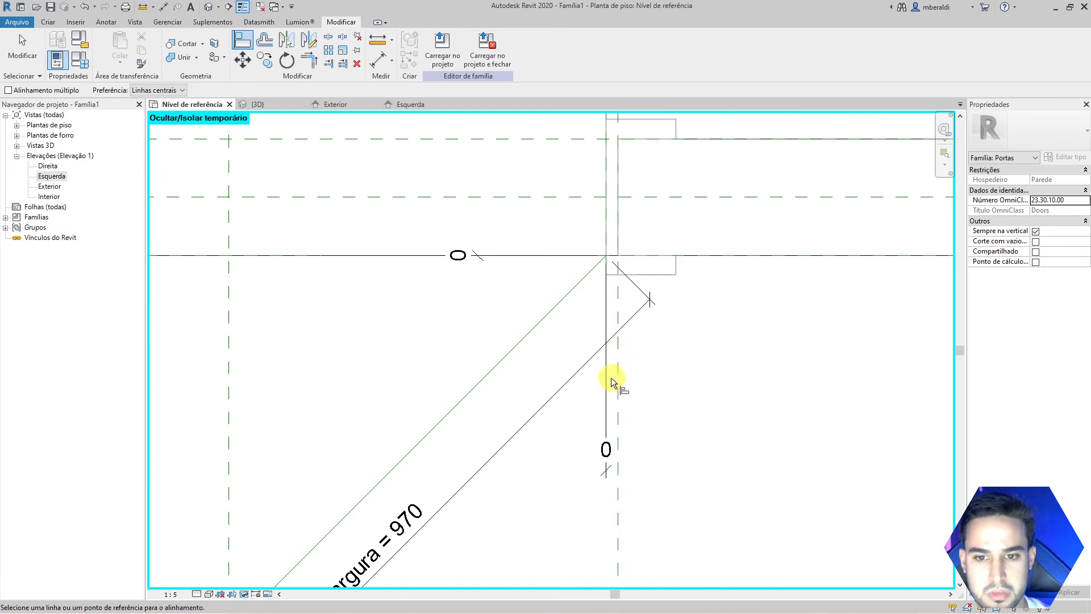
pyautogui.scroll(-1, 651, 231)
pyautogui.moveTo(651, 233); pyautogui.dragTo(657, 347, button='middle')
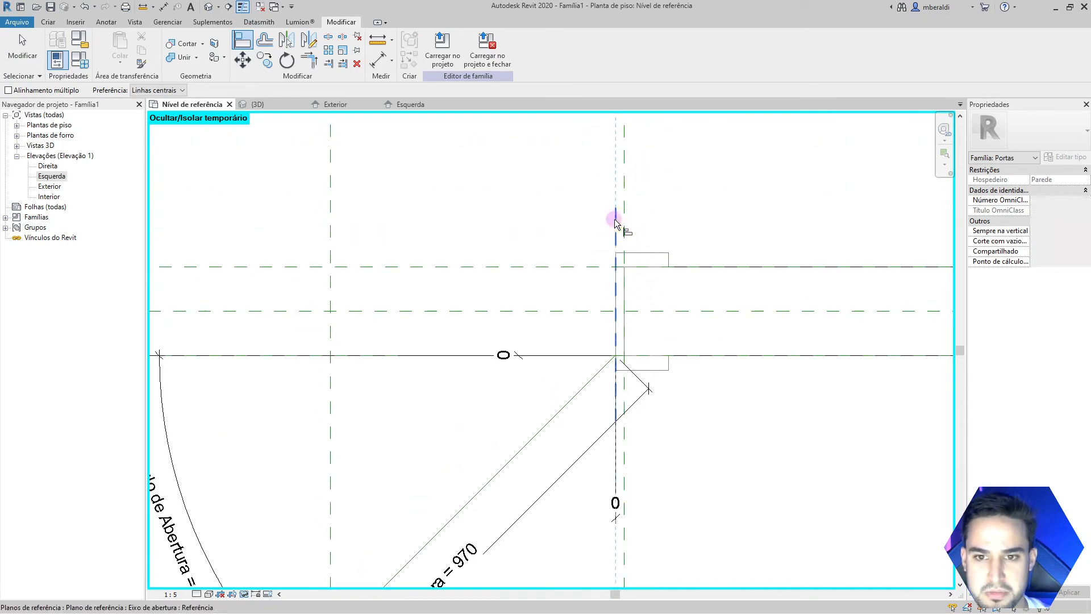
pyautogui.click(615, 355)
pyautogui.press('Tab')
pyautogui.press('Tab')
pyautogui.press('Tab')
pyautogui.press('Tab')
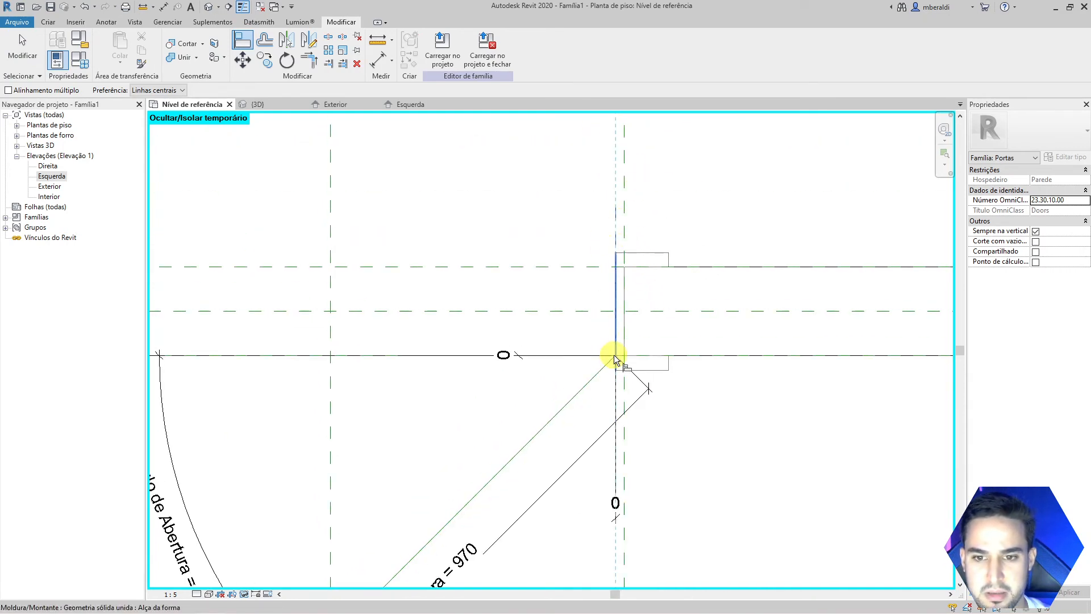
pyautogui.click(614, 355)
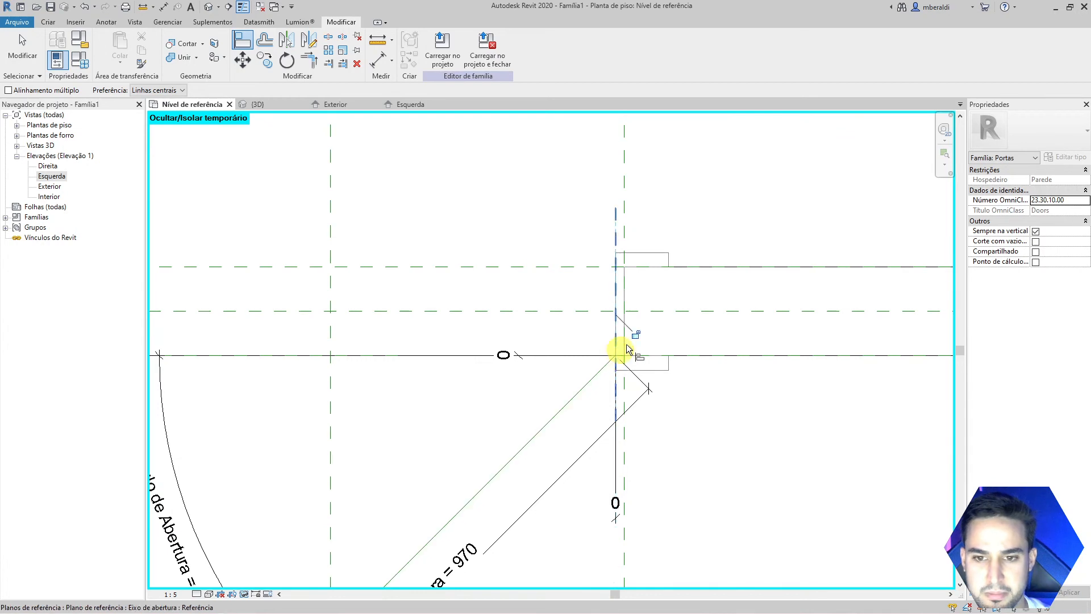
pyautogui.click(637, 338)
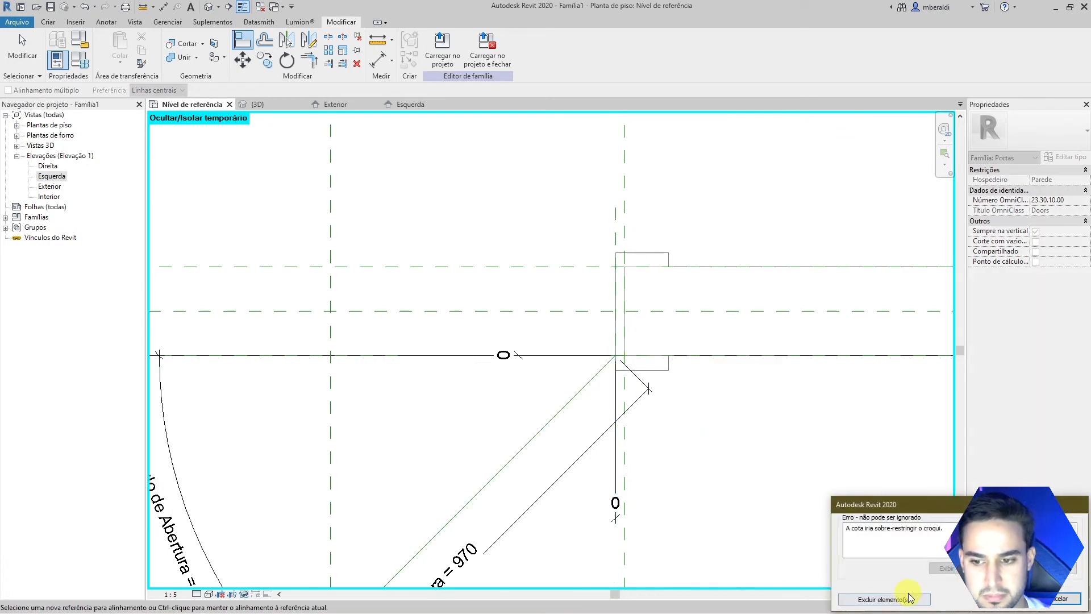
pyautogui.click(881, 599)
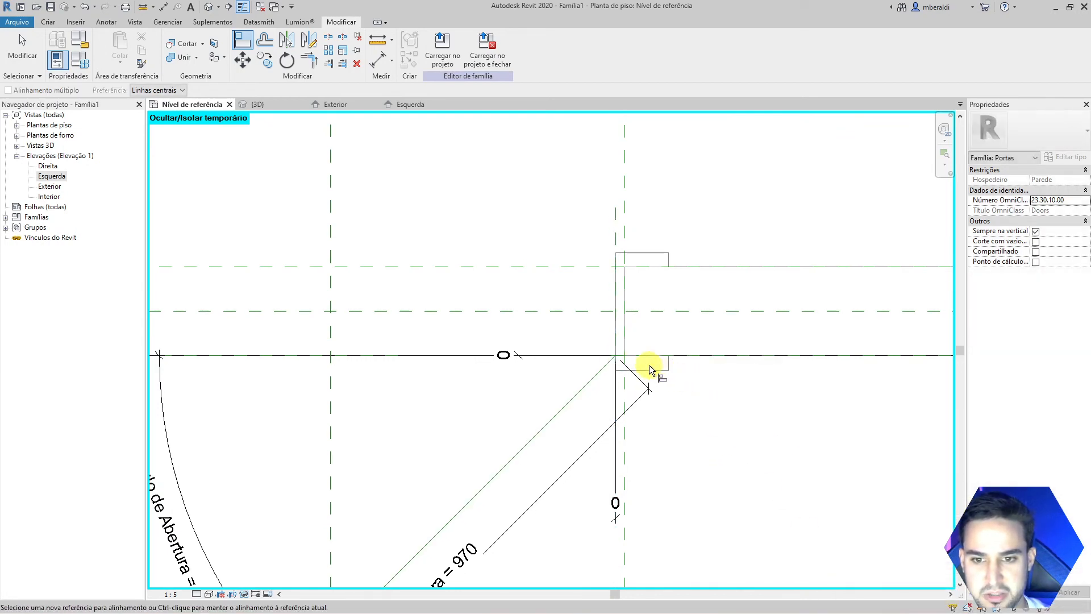
pyautogui.scroll(-2, 654, 372)
pyautogui.scroll(-1, 682, 398)
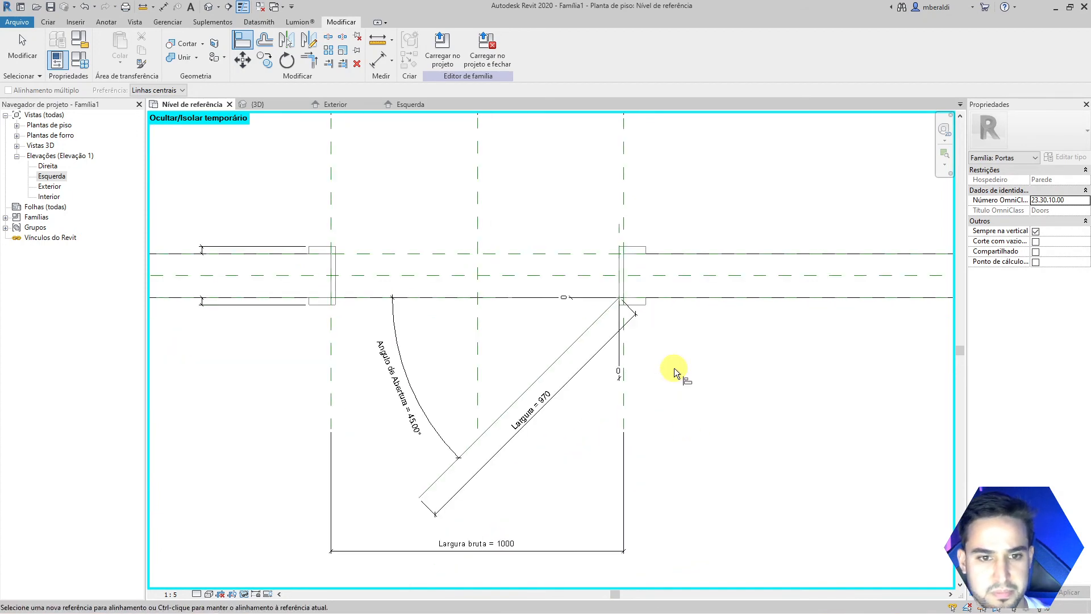
pyautogui.press('Escape')
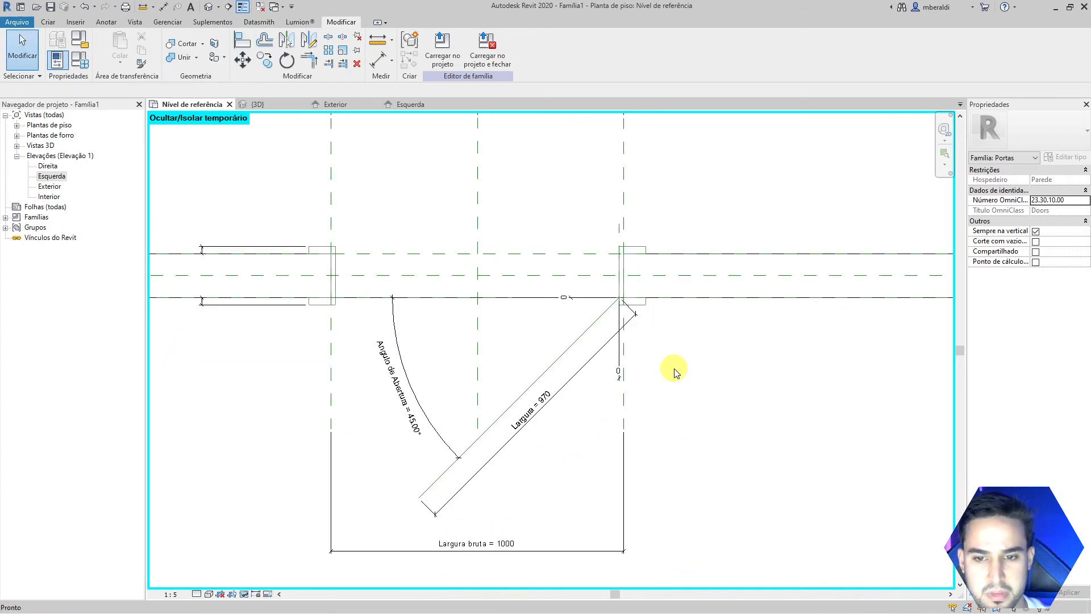
# - Reset the temporary hide/isolate mode to bring back the door leaf extrusion in the plan
pyautogui.click(237, 595)
pyautogui.click(307, 603)
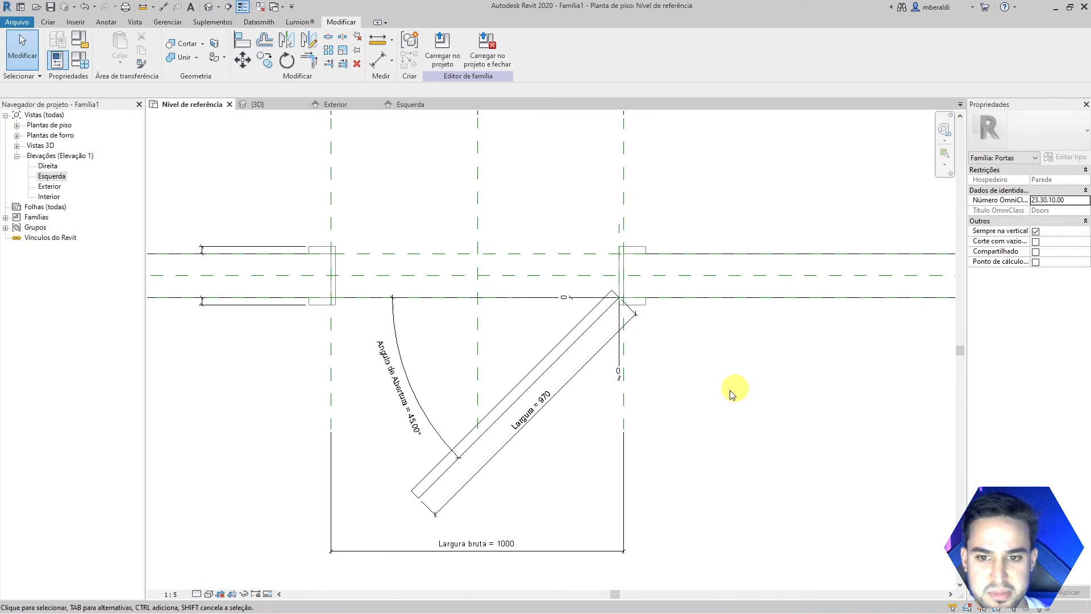
# - Inspect how the opened door leaf meets the frame in the 3D view, and return to the Nível de referência plan
pyautogui.moveTo(727, 395); pyautogui.dragTo(738, 398, button='middle')
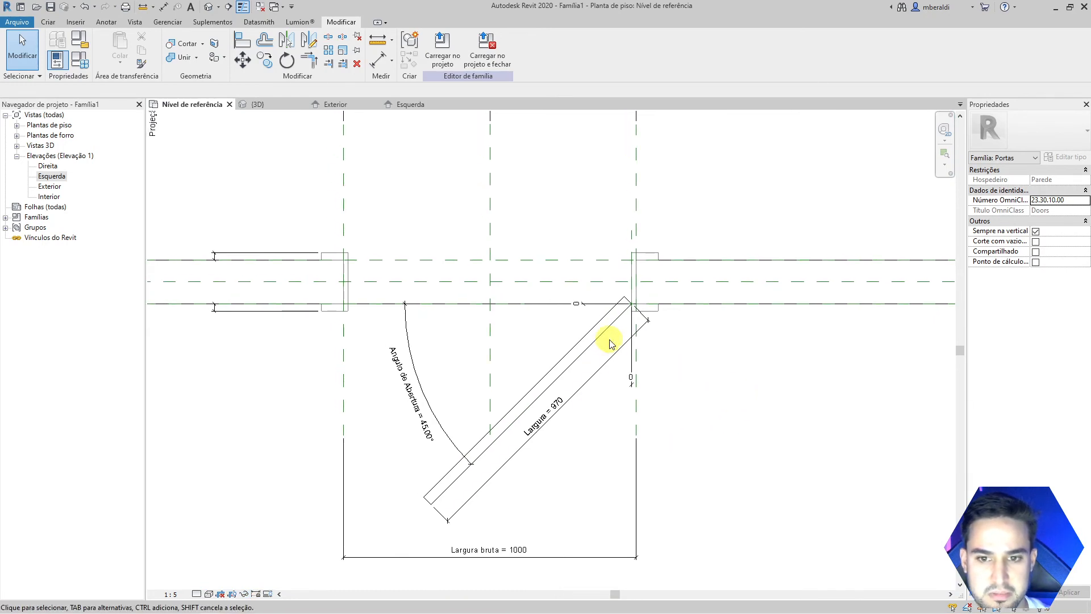
pyautogui.click(246, 105)
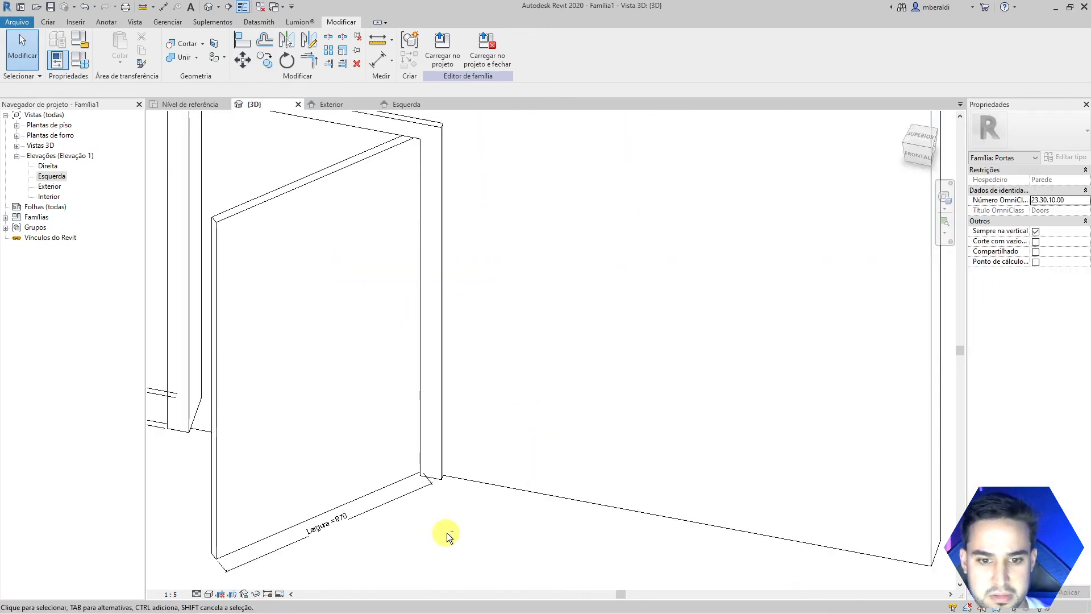
pyautogui.keyDown('shift'); pyautogui.moveTo(445, 530); pyautogui.dragTo(284, 526, button='middle'); pyautogui.keyUp('shift')
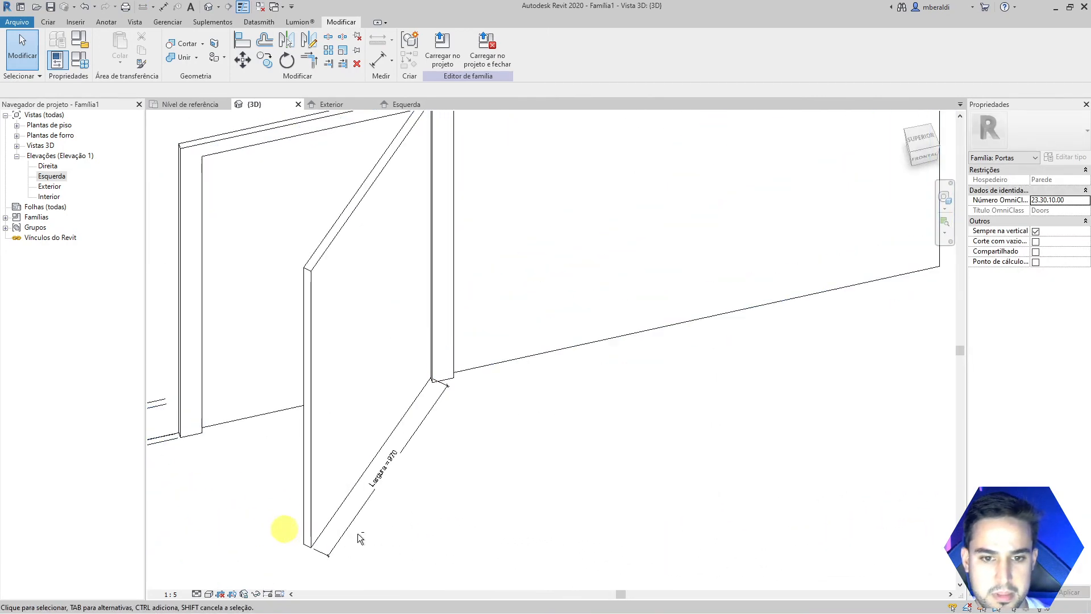
pyautogui.click(332, 105)
pyautogui.click(182, 104)
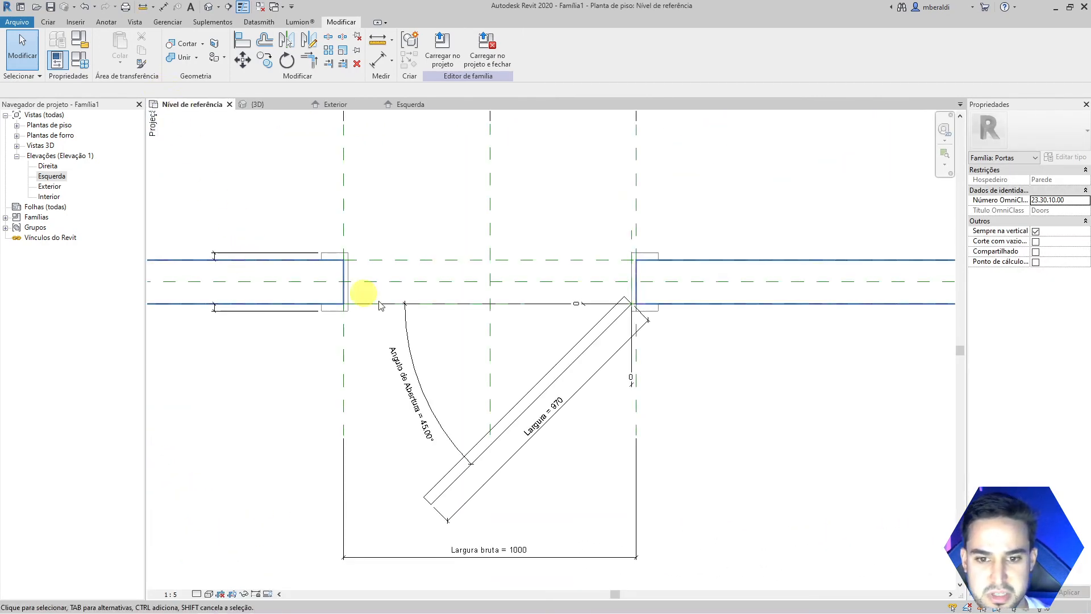
pyautogui.moveTo(740, 388); pyautogui.dragTo(714, 377, button='middle')
pyautogui.scroll(-1, 716, 376)
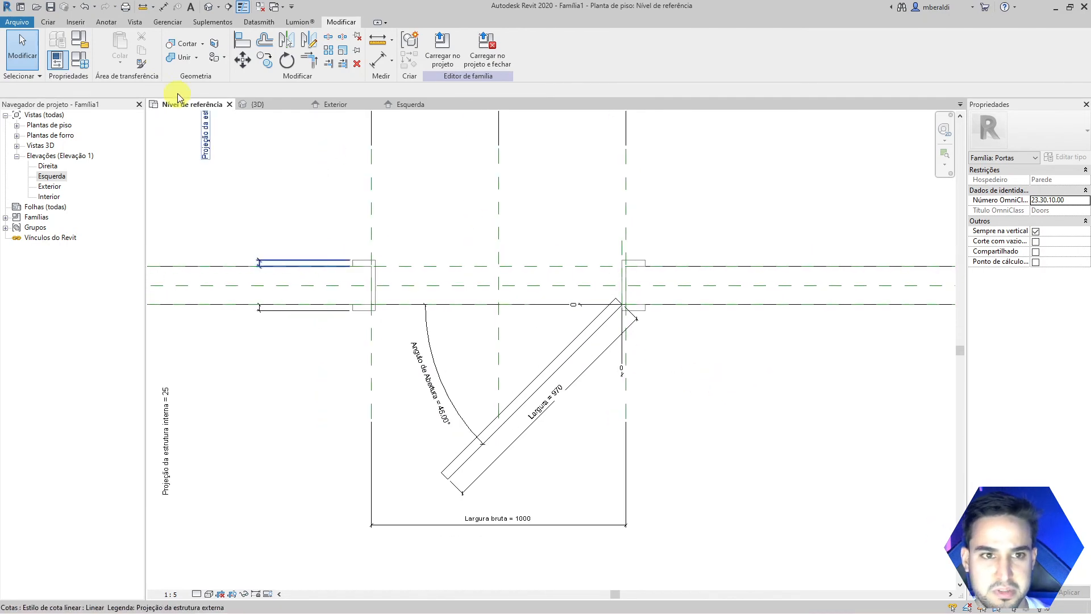
pyautogui.moveTo(458, 301); pyautogui.dragTo(357, 303, button='middle')
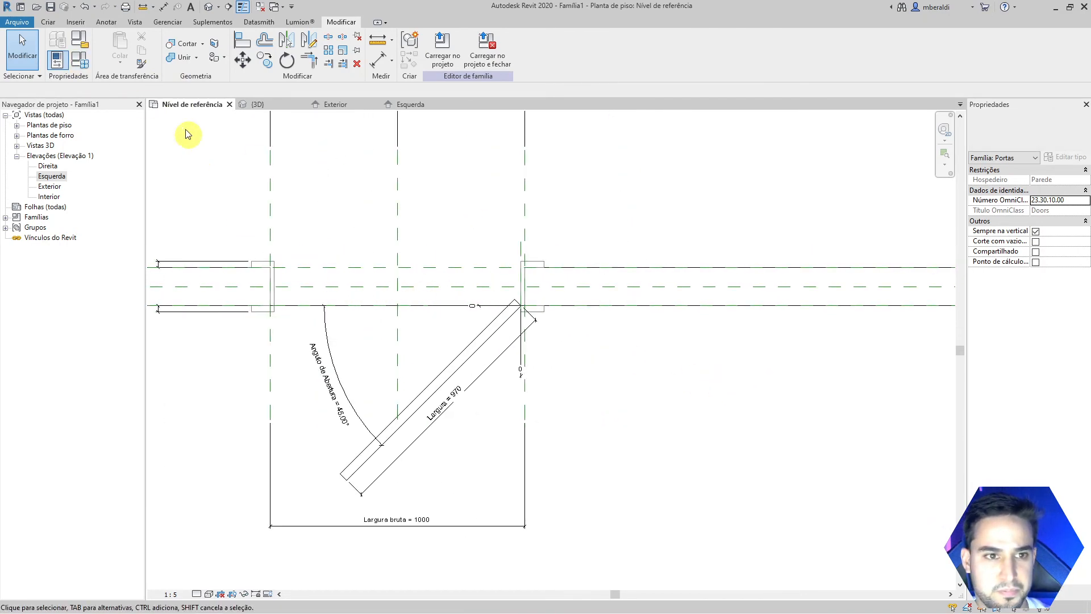
# - Test the hinge position in plan with Largura bruta set to 800 in the family types, and undo the change
pyautogui.click(79, 61)
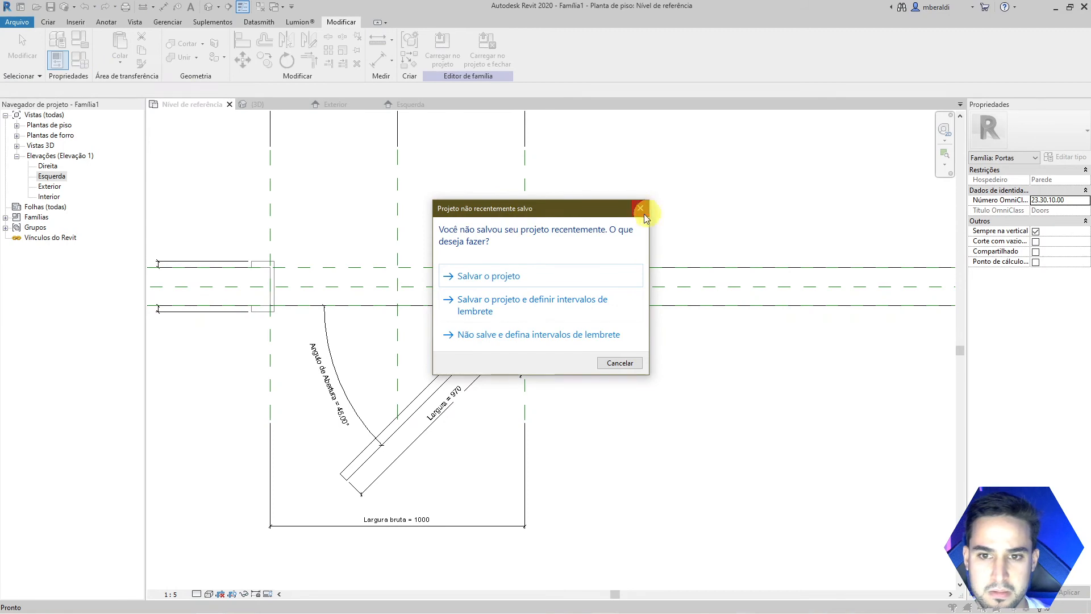
pyautogui.click(640, 208)
pyautogui.click(795, 207)
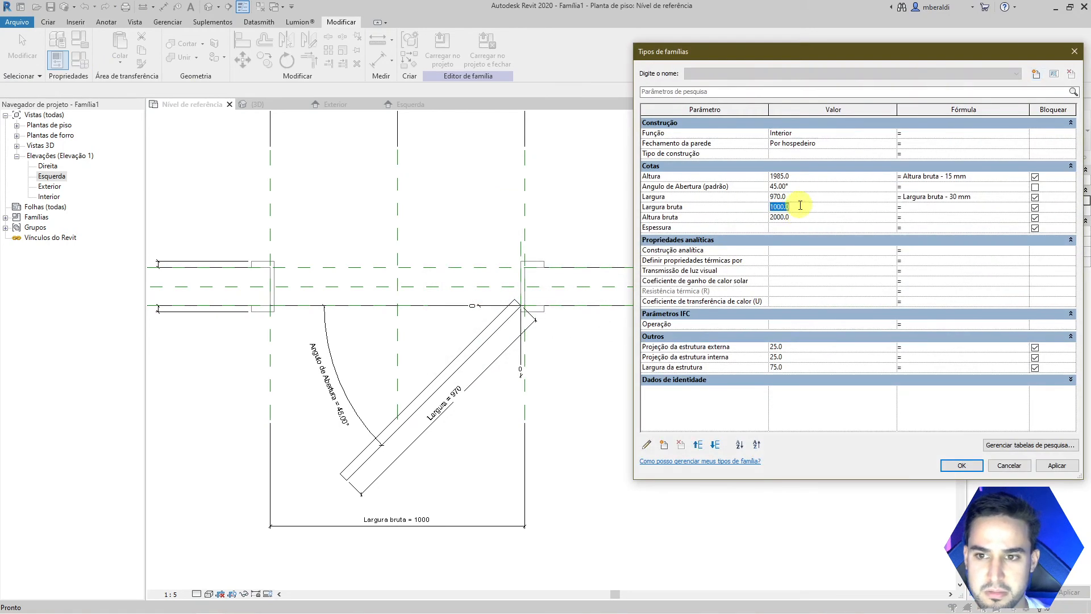
pyautogui.write('800')
pyautogui.press('Tab')
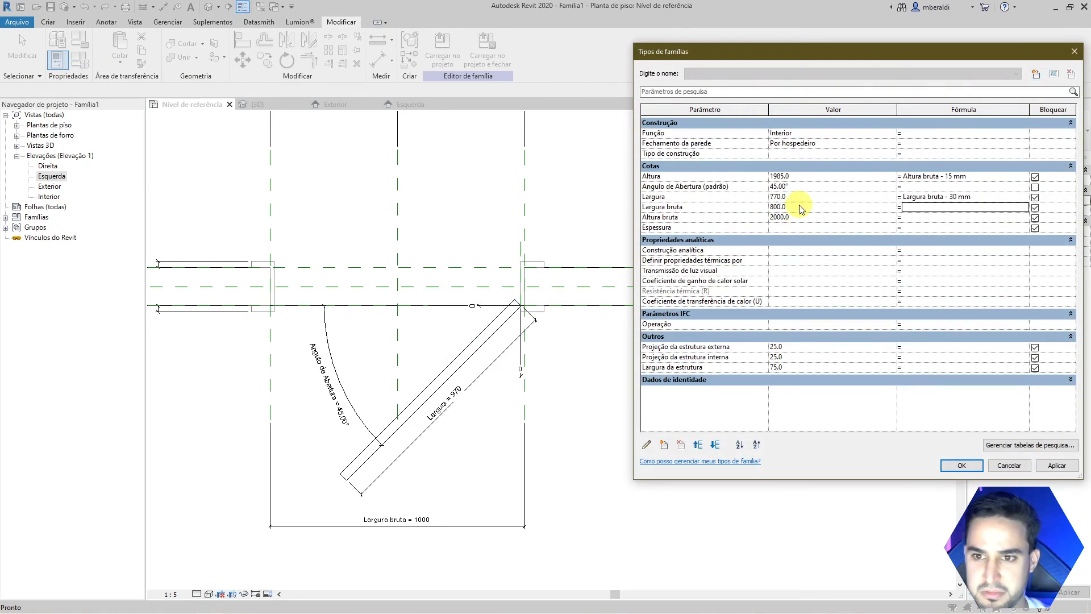
pyautogui.click(1061, 467)
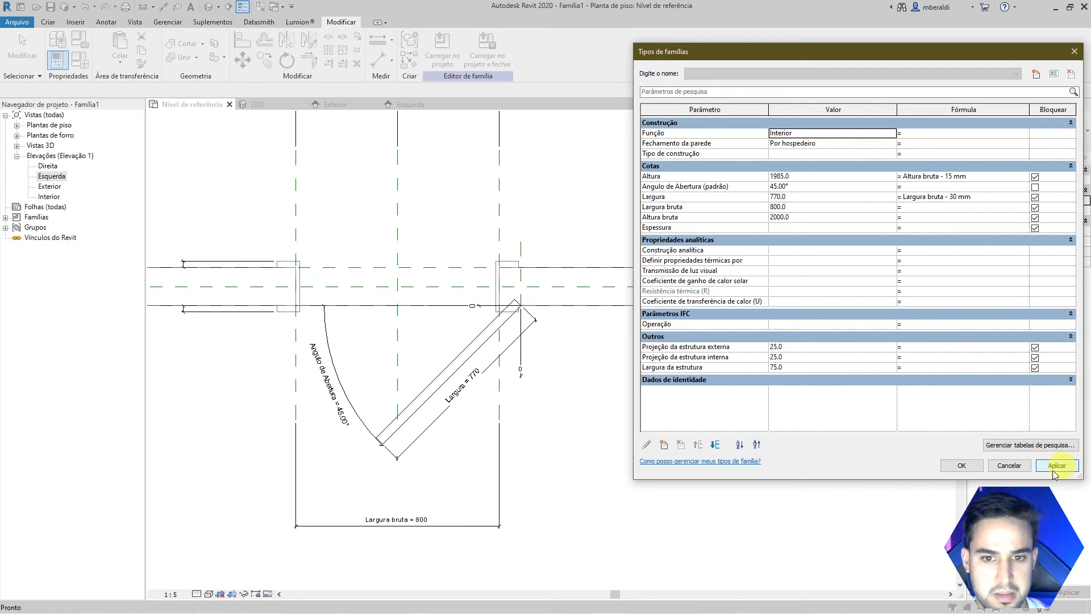
pyautogui.click(961, 465)
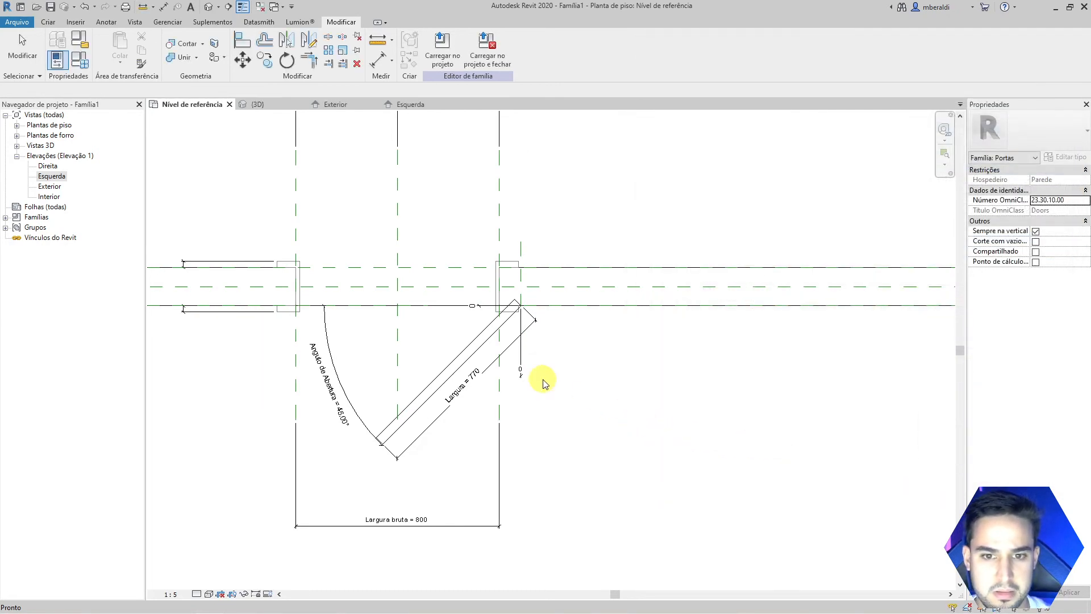
pyautogui.scroll(2, 523, 312)
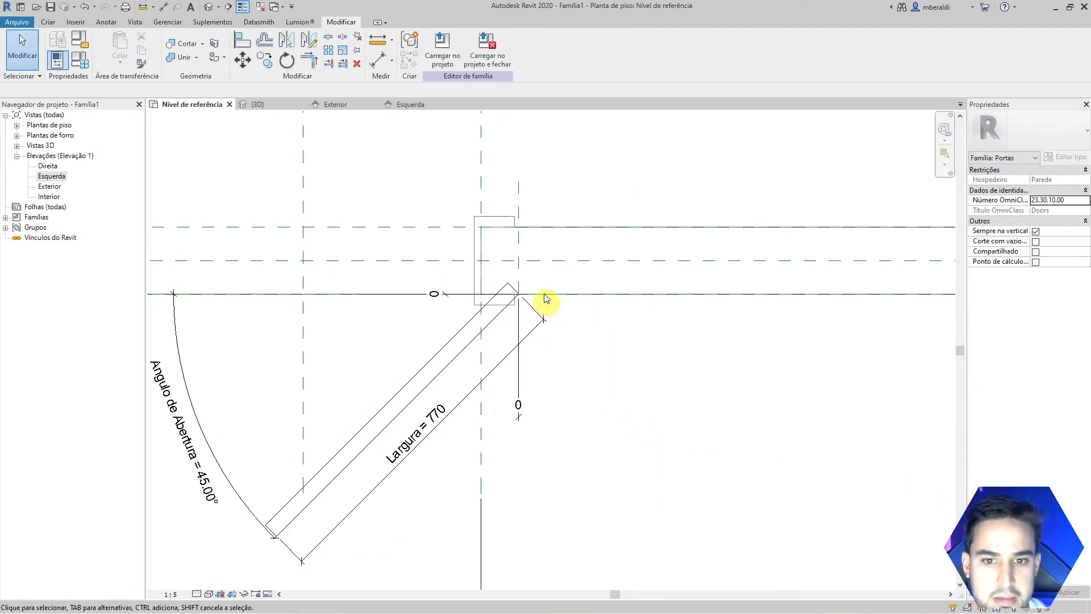
pyautogui.click(84, 8)
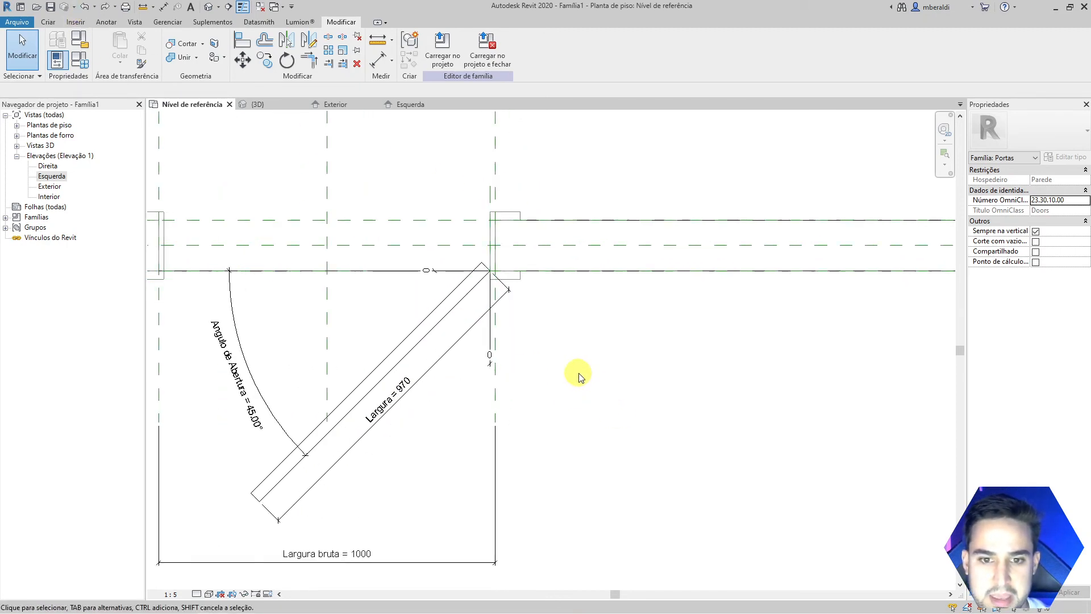
# - Place an aligned dimension between the Direita reference plane and the adjacent hinge axis plane, above the wall
pyautogui.scroll(1, 585, 378)
pyautogui.scroll(2, 495, 210)
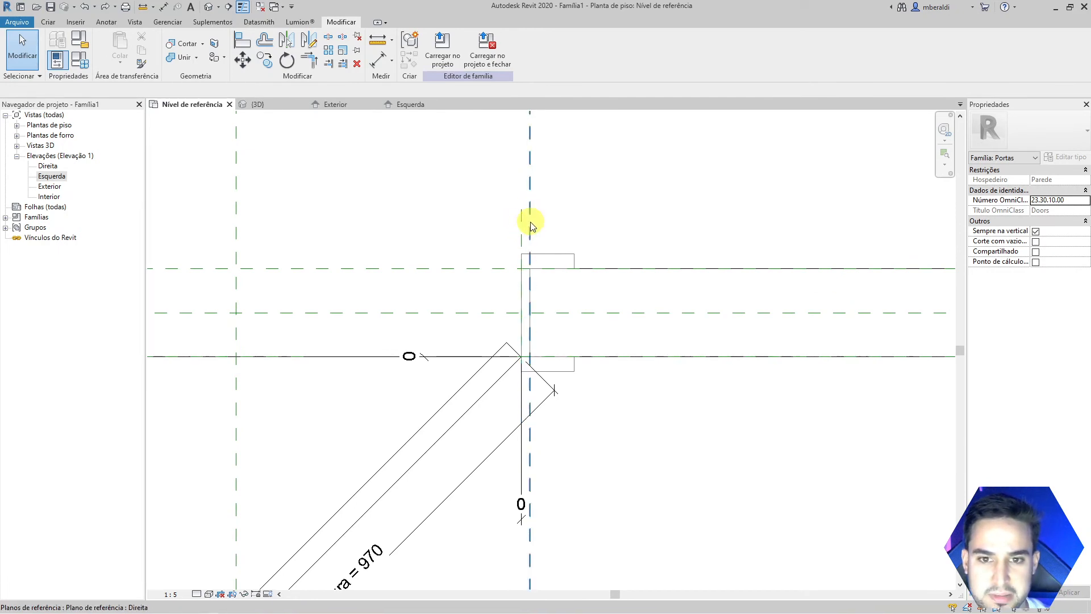
pyautogui.scroll(-2, 660, 210)
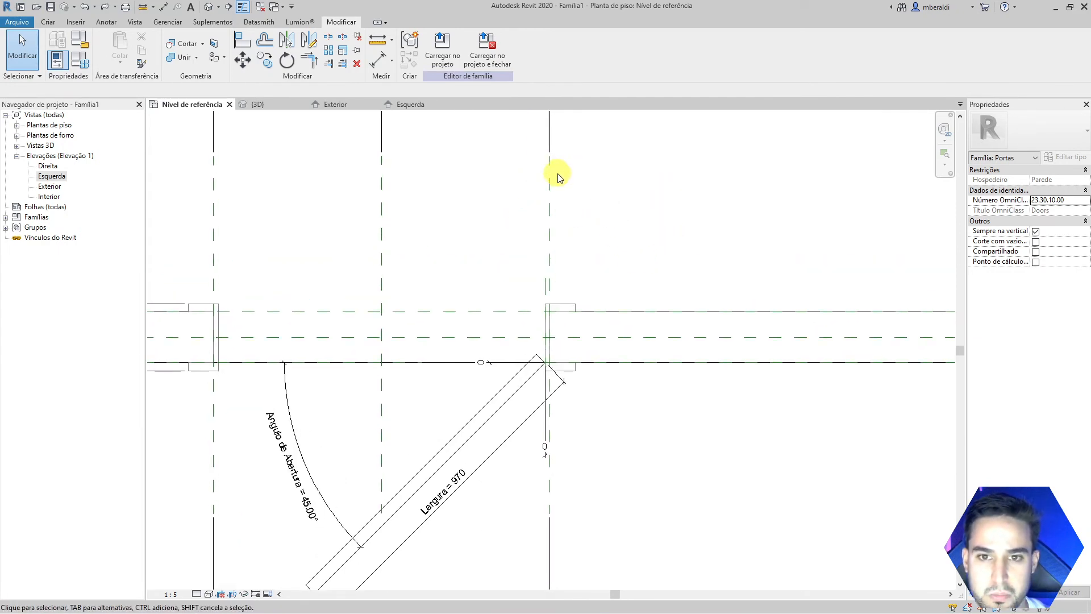
pyautogui.scroll(-2, 582, 265)
pyautogui.scroll(4, 570, 312)
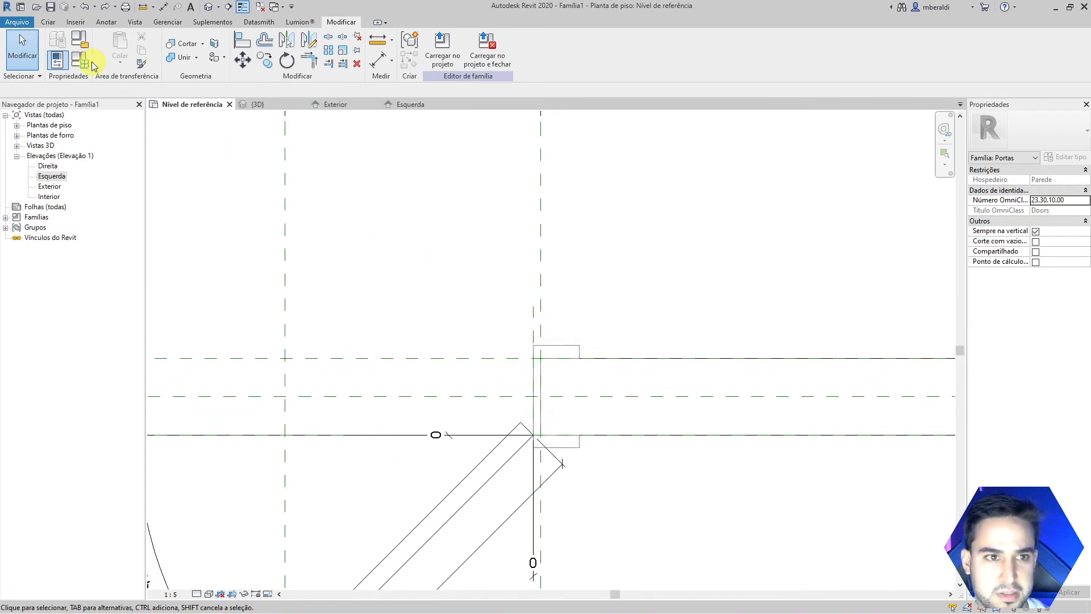
pyautogui.click(165, 8)
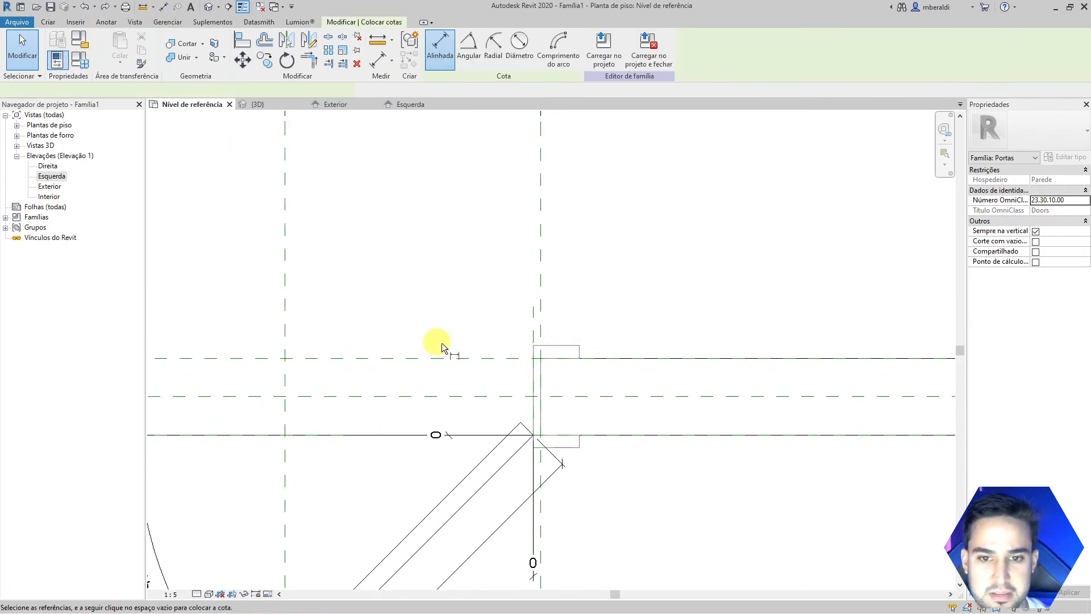
pyautogui.click(541, 312)
pyautogui.click(534, 315)
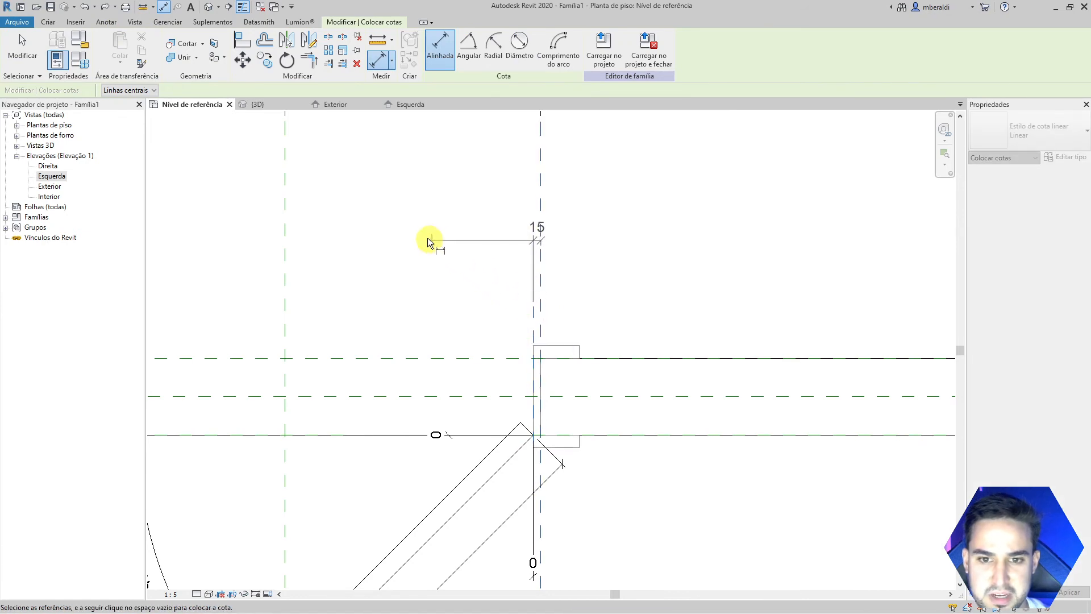
pyautogui.click(424, 235)
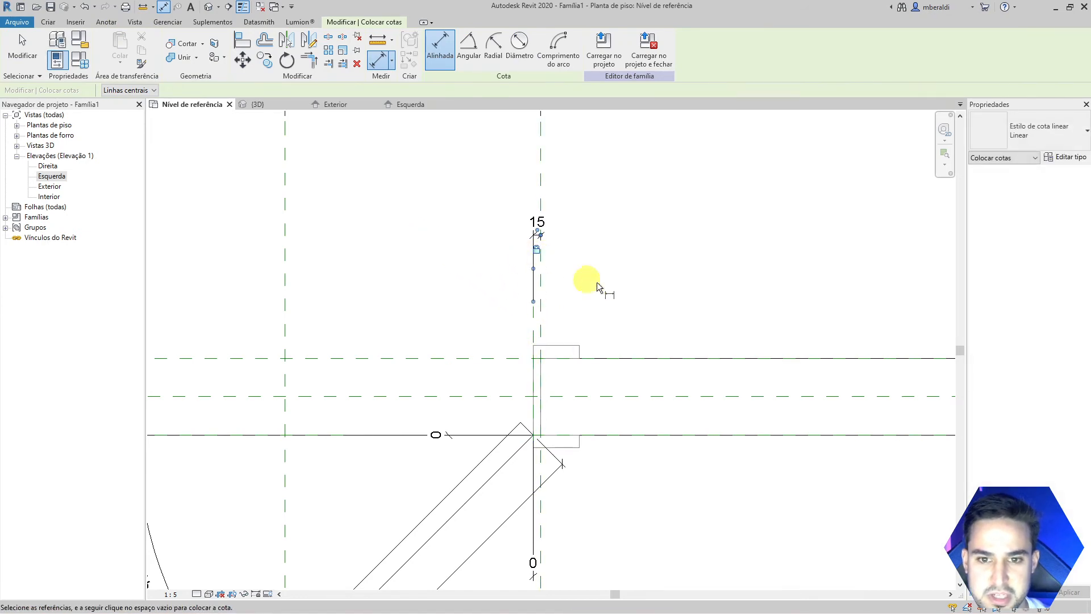
pyautogui.press('Escape')
pyautogui.press('Escape')
pyautogui.scroll(-3, 622, 287)
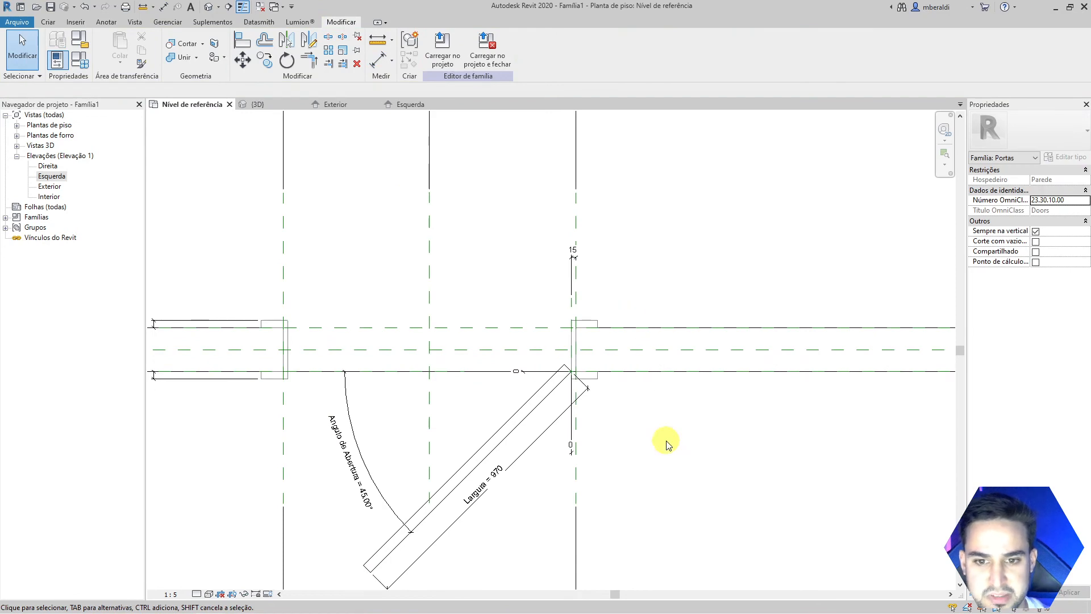
pyautogui.moveTo(665, 441); pyautogui.dragTo(563, 387, button='middle')
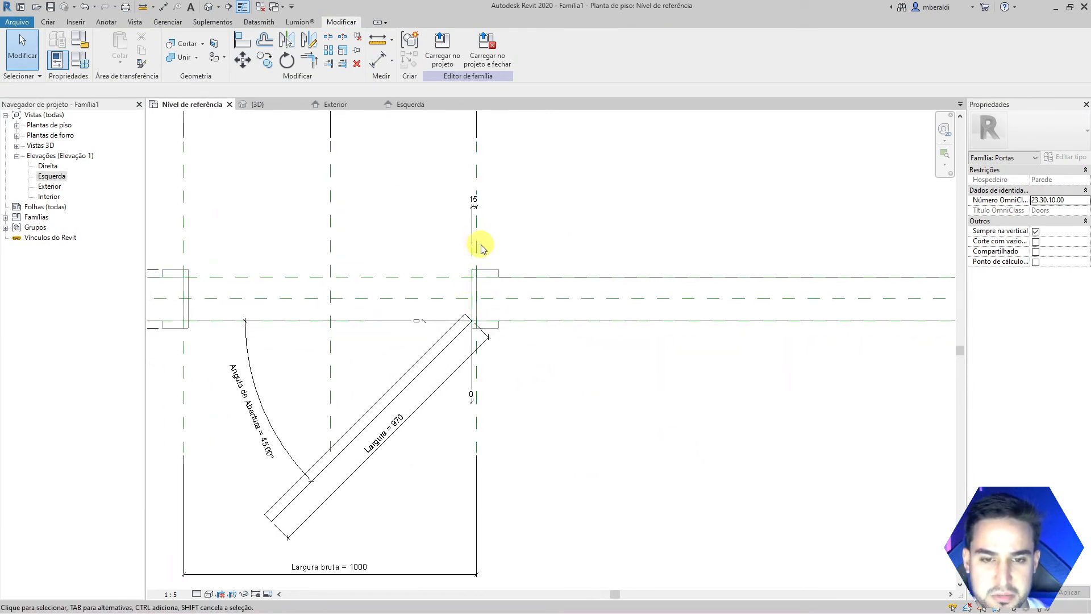
# - Apply a Largura bruta of 800 in the family types and check the door in plan and in the 3D view
pyautogui.click(79, 60)
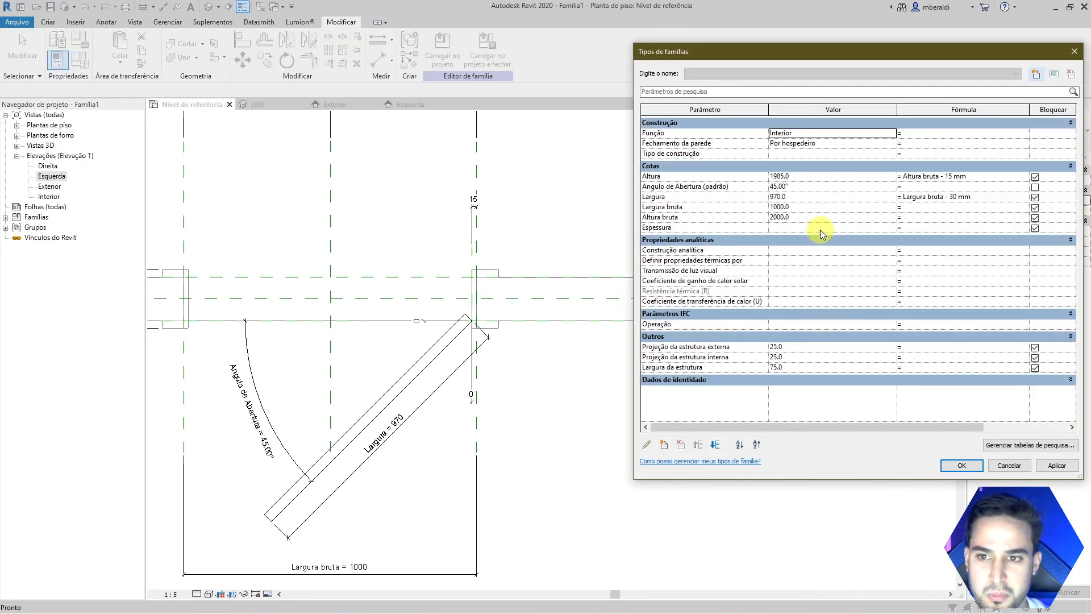
pyautogui.click(811, 208)
pyautogui.write('80')
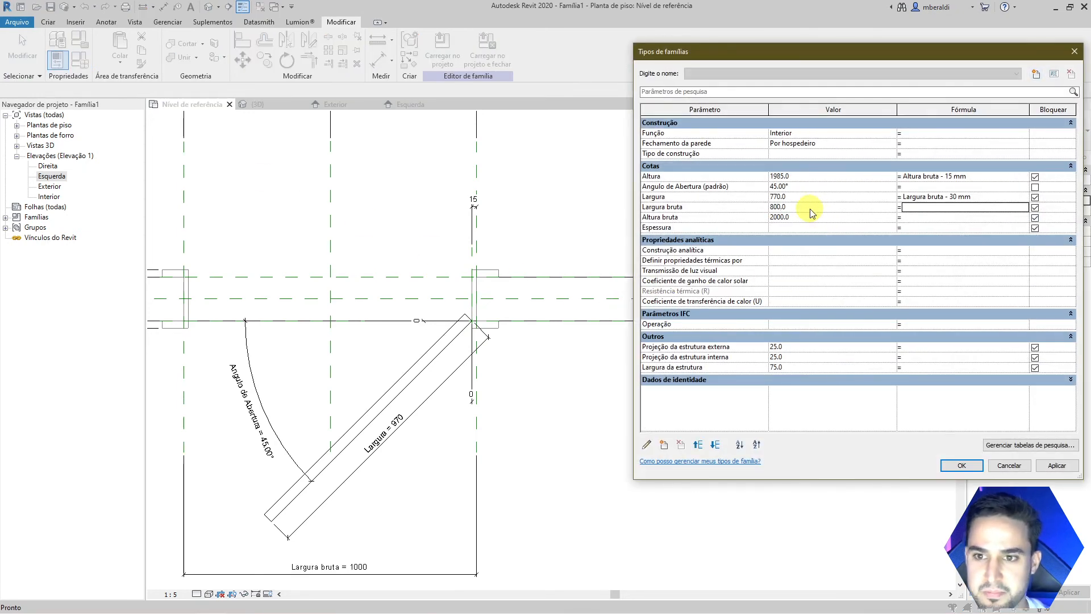
pyautogui.click(1061, 469)
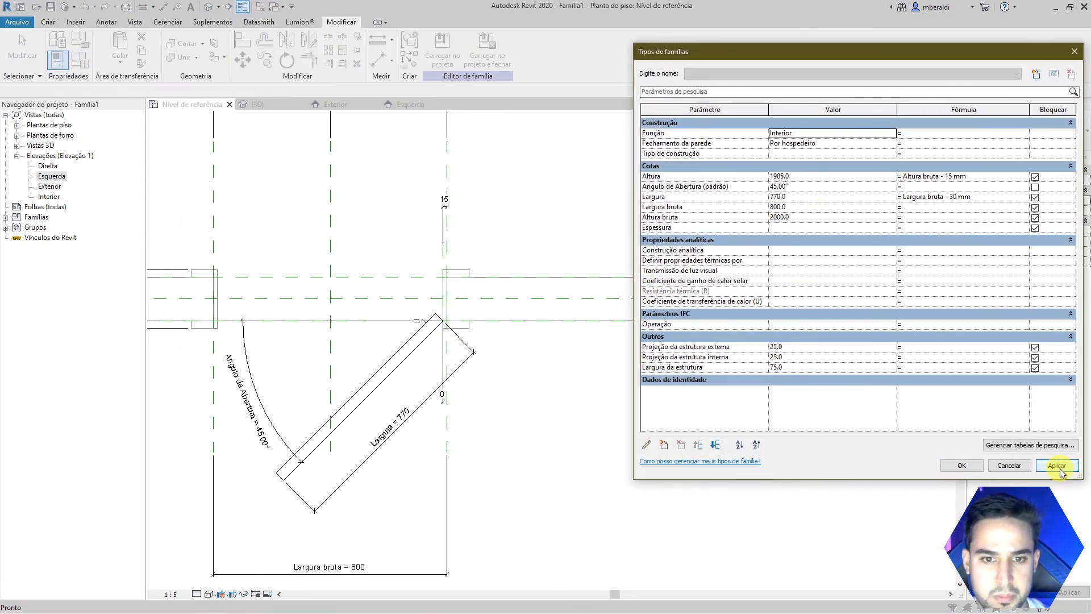
pyautogui.click(973, 469)
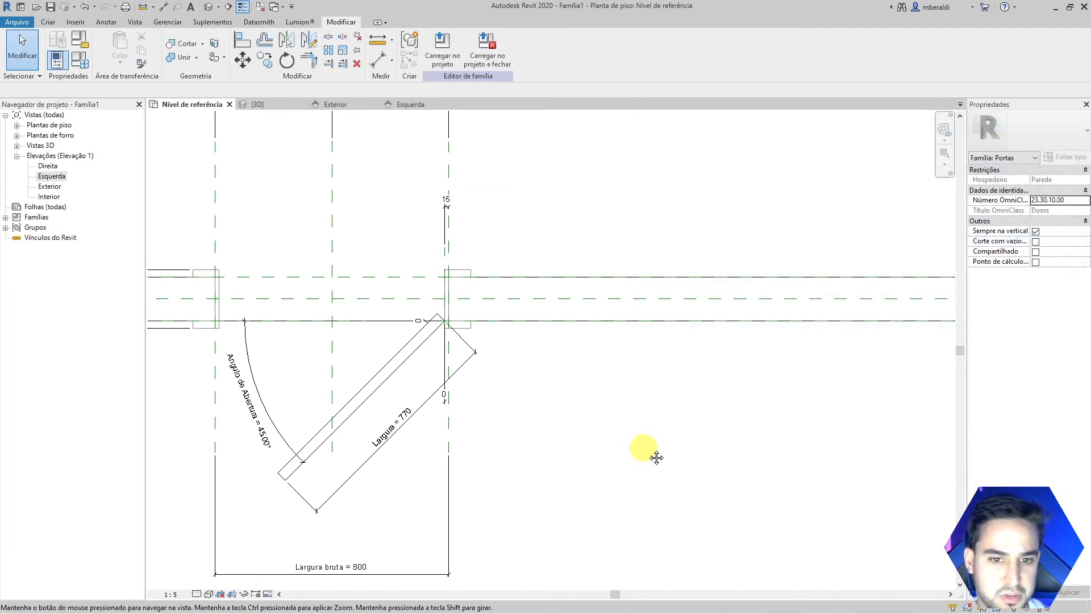
pyautogui.click(269, 105)
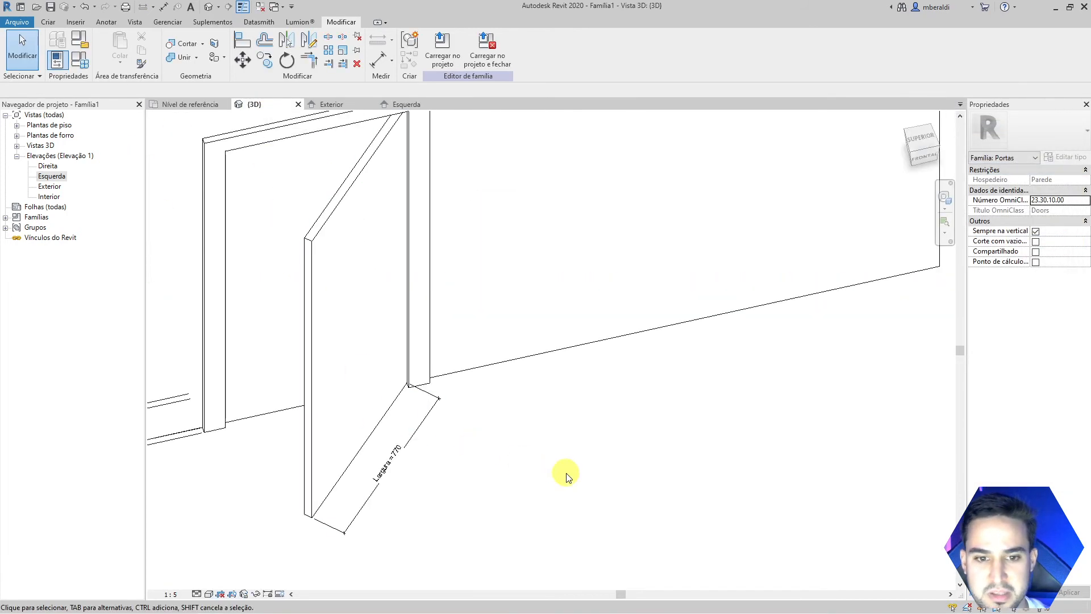
pyautogui.scroll(-2, 568, 478)
pyautogui.moveTo(629, 446); pyautogui.dragTo(560, 462, button='middle')
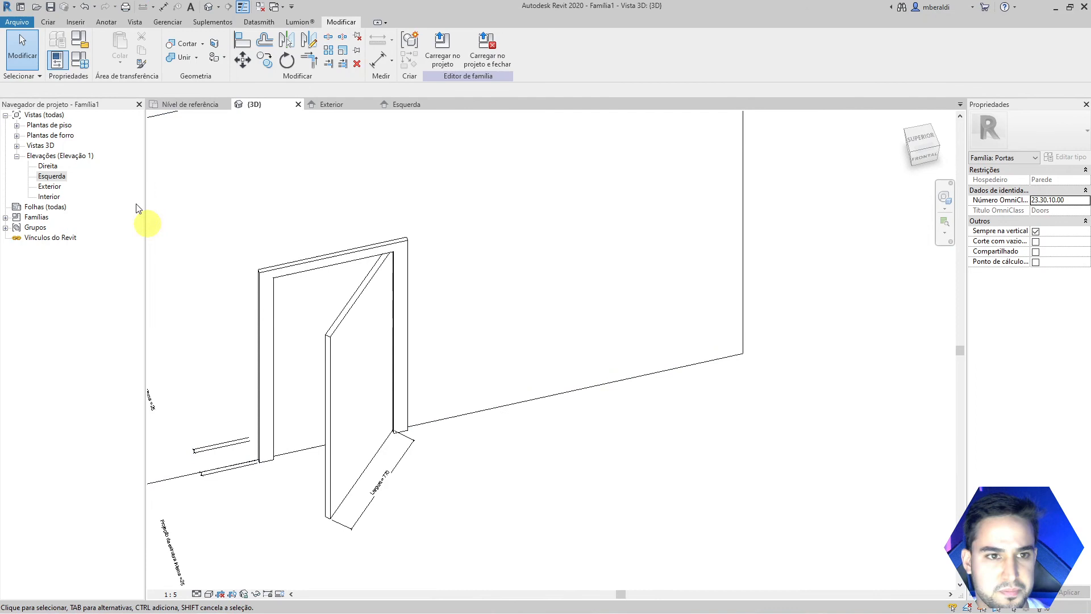
# - Enter 600 for Largura bruta in the family types, override it by setting Largura to 600, and apply the change
pyautogui.click(90, 70)
pyautogui.click(795, 208)
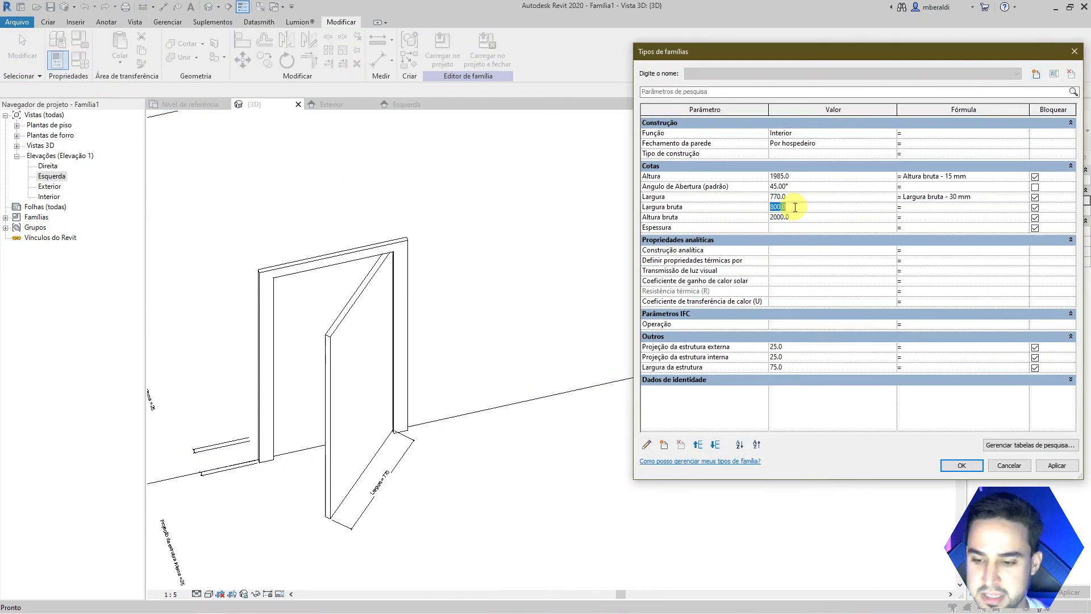
pyautogui.write('60')
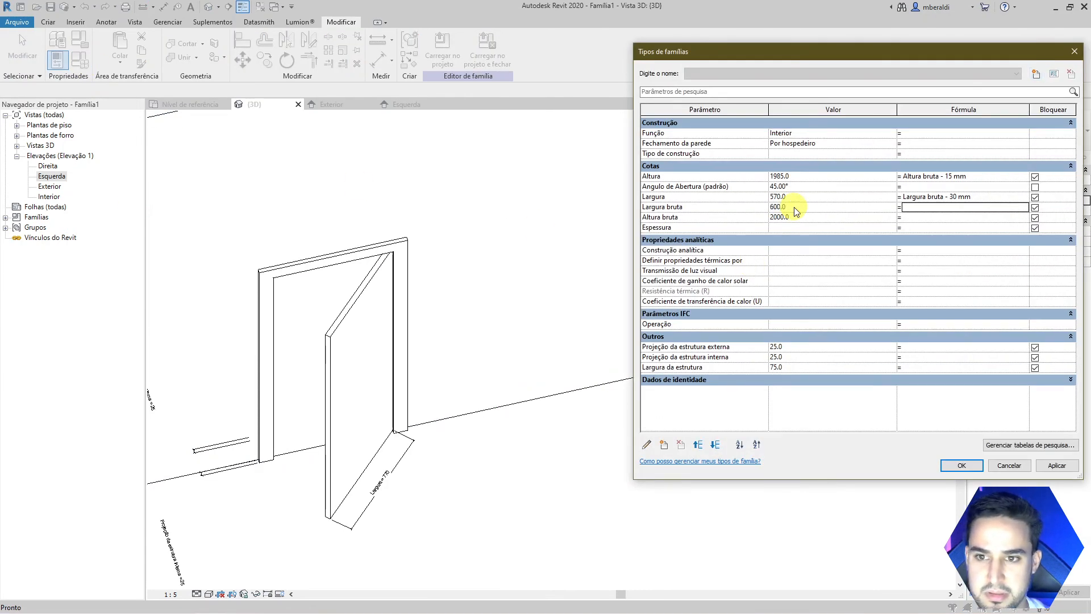
pyautogui.click(815, 198)
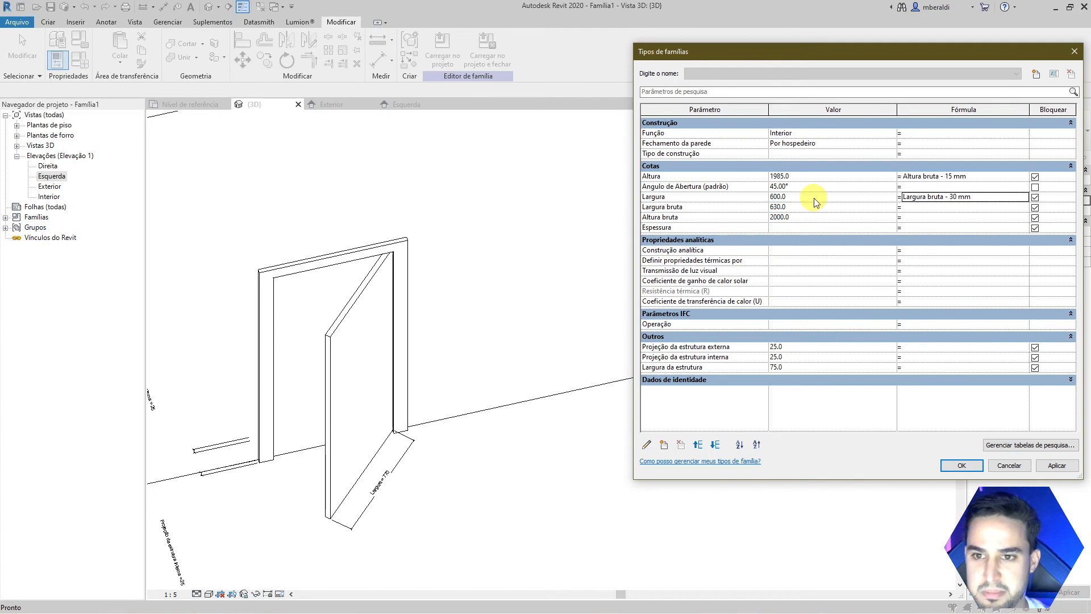
pyautogui.click(1055, 471)
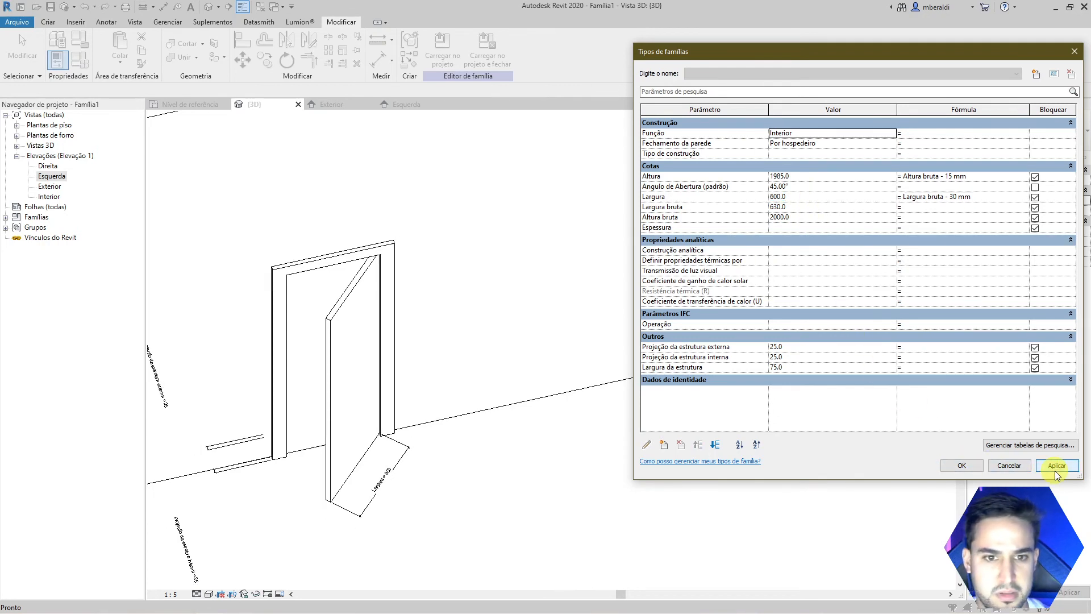
# - Set Altura bruta to 2100 in the family types and apply it to the door
pyautogui.click(797, 218)
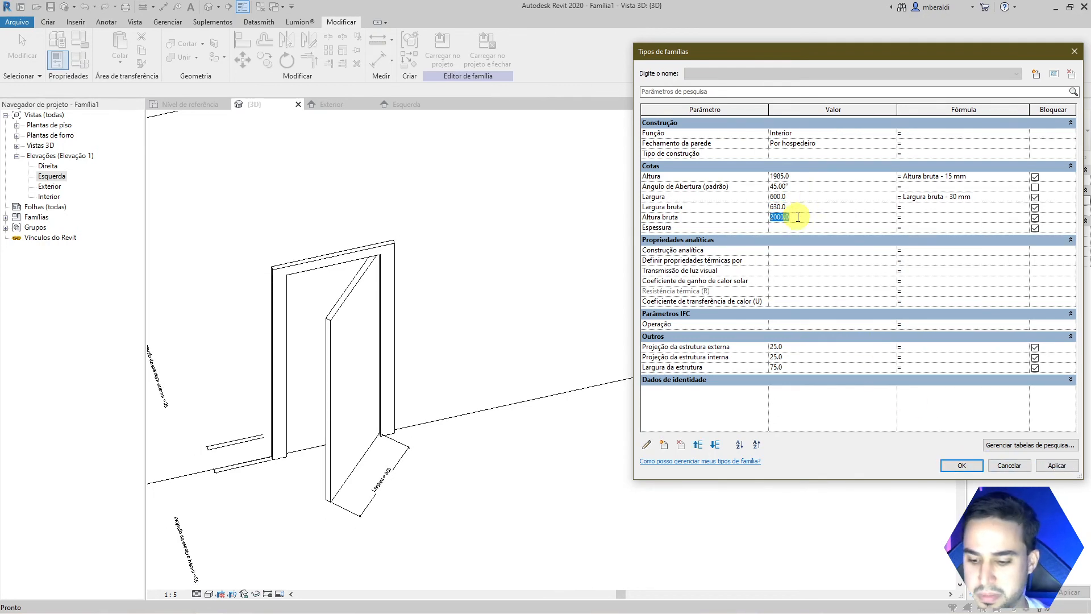
pyautogui.write('210')
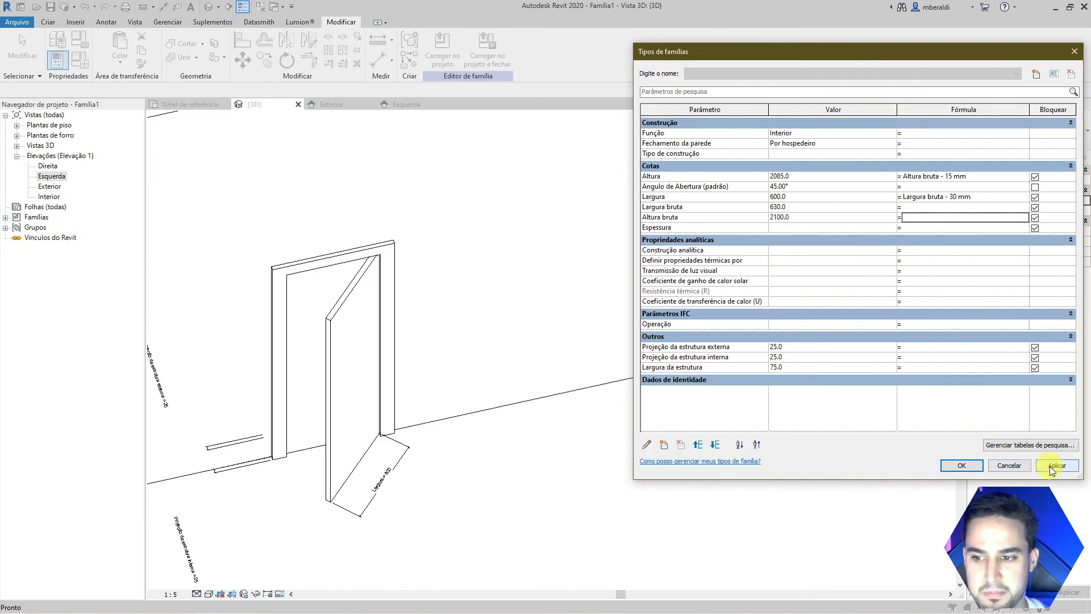
pyautogui.click(1050, 466)
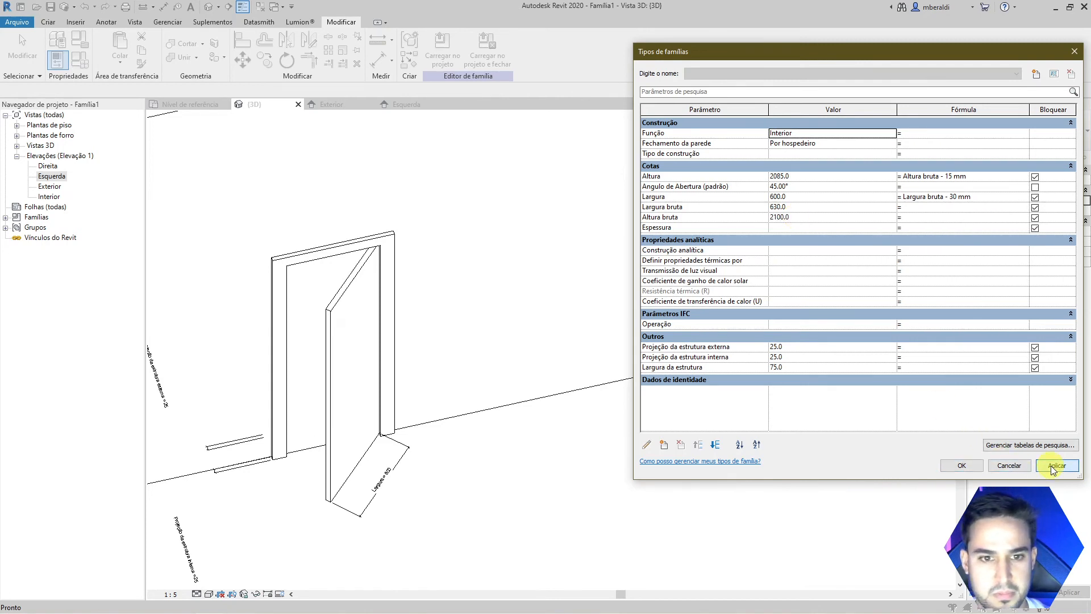
# - Set Largura bruta to 1000 in the family types, apply it, and check the door in the 3D view
pyautogui.click(807, 208)
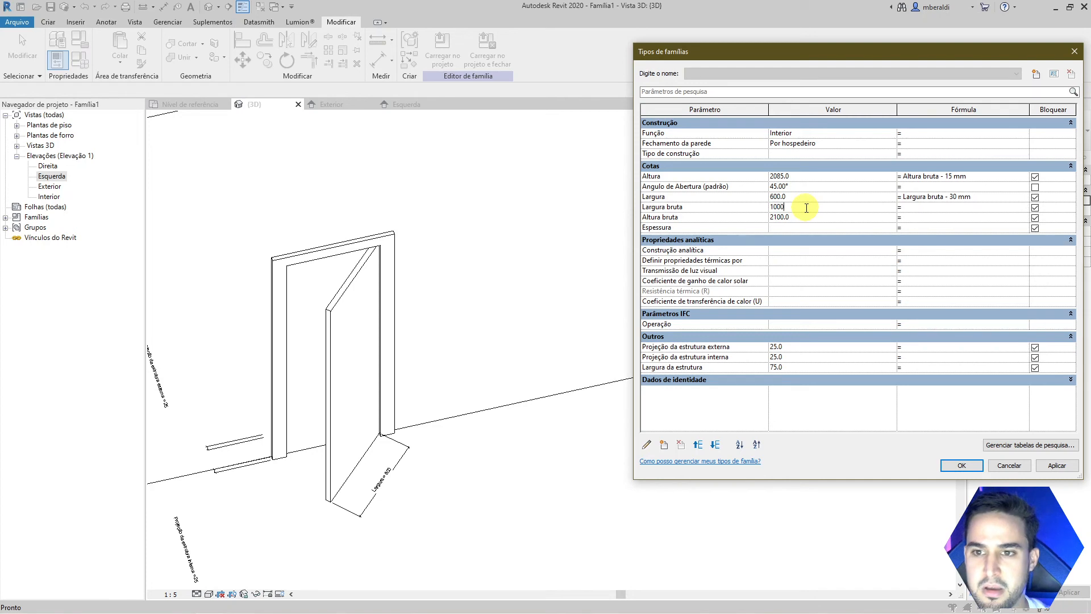
pyautogui.click(1057, 466)
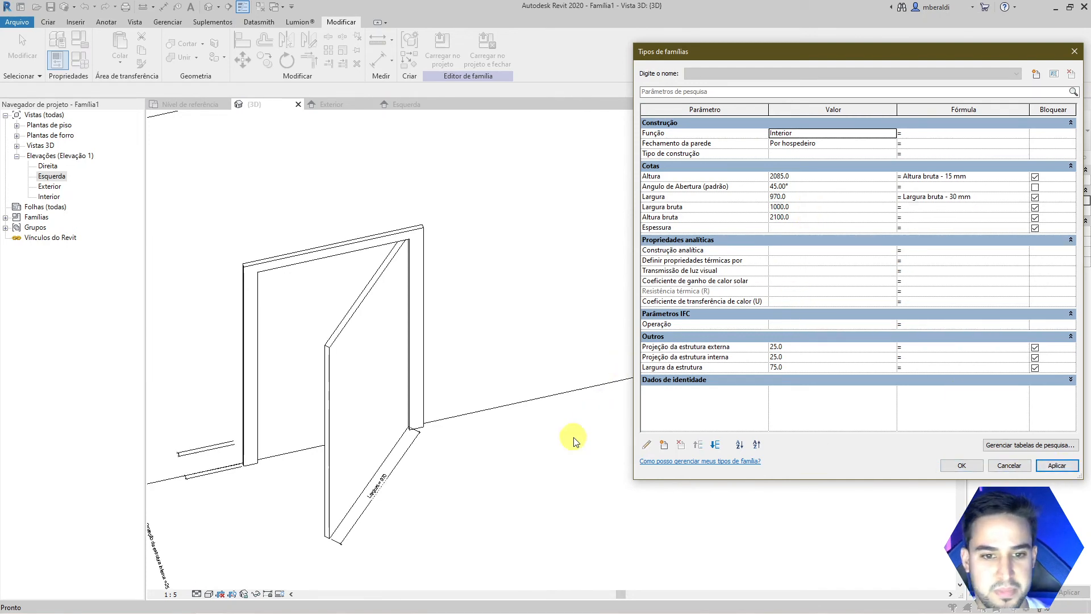
pyautogui.click(960, 464)
pyautogui.keyDown('shift'); pyautogui.moveTo(516, 470); pyautogui.dragTo(616, 451, button='middle'); pyautogui.keyUp('shift')
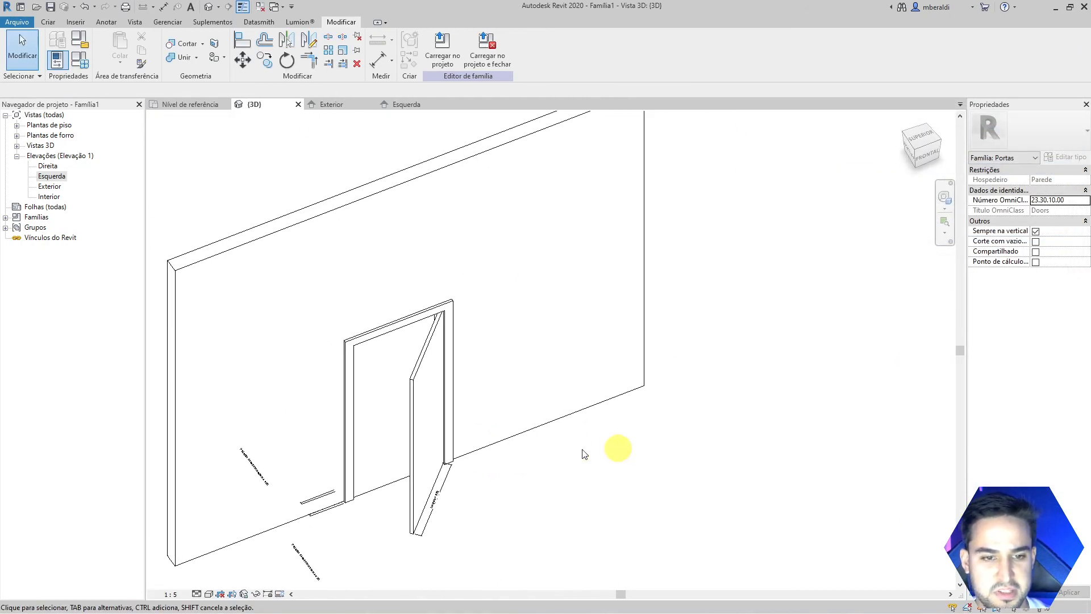
pyautogui.click(205, 105)
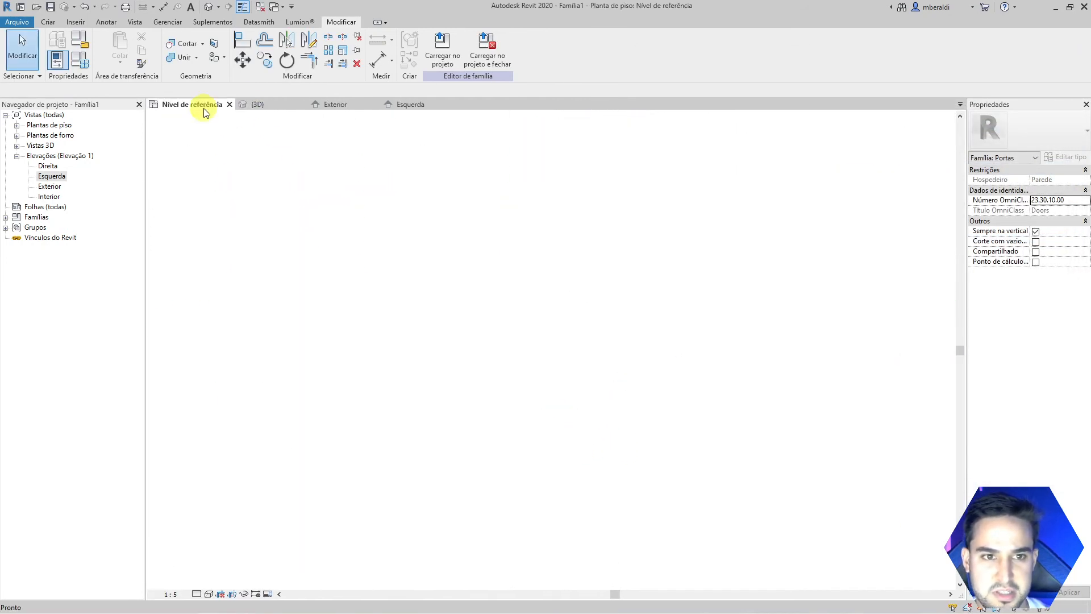
pyautogui.click(268, 104)
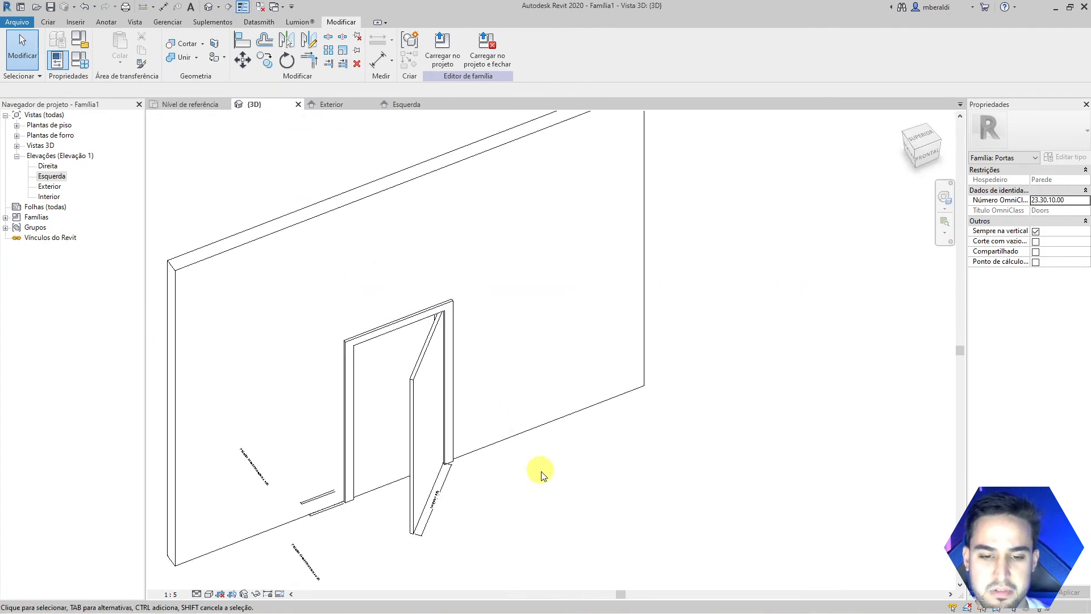
pyautogui.keyDown('shift'); pyautogui.moveTo(335, 277); pyautogui.dragTo(323, 272, button='middle'); pyautogui.keyUp('shift')
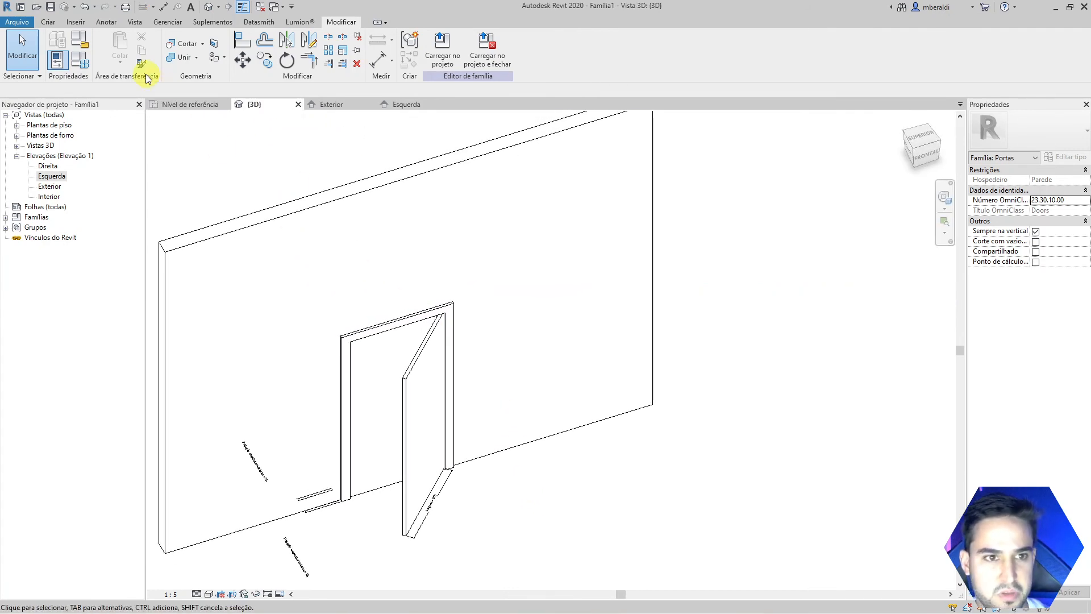
# - Set Angulo de Abertura to 0° in the family types and apply it to the door leaf
pyautogui.click(80, 58)
pyautogui.click(817, 190)
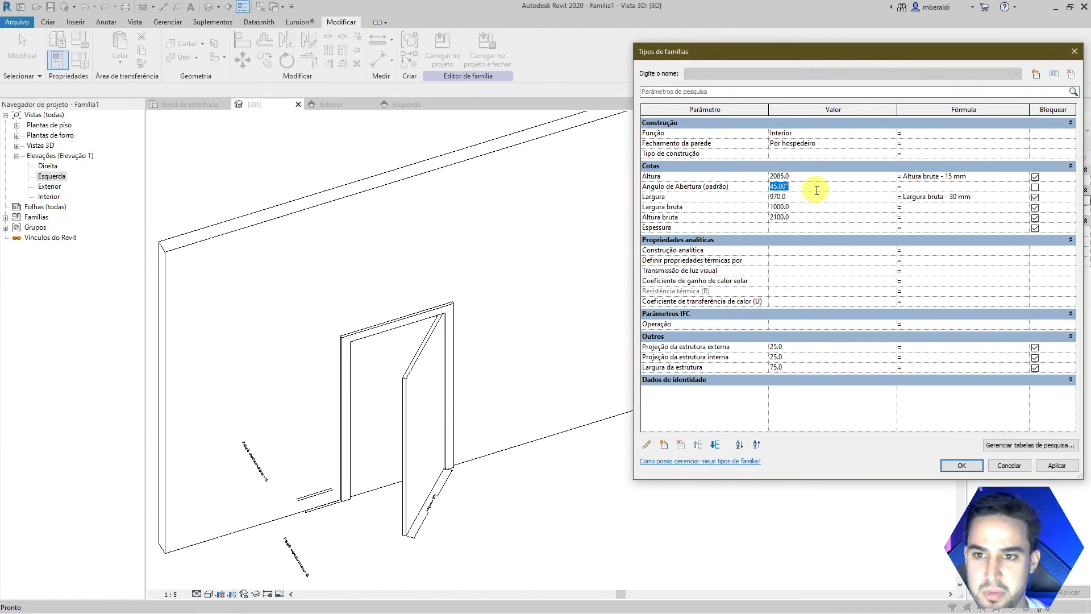
pyautogui.write('0')
pyautogui.click(1043, 465)
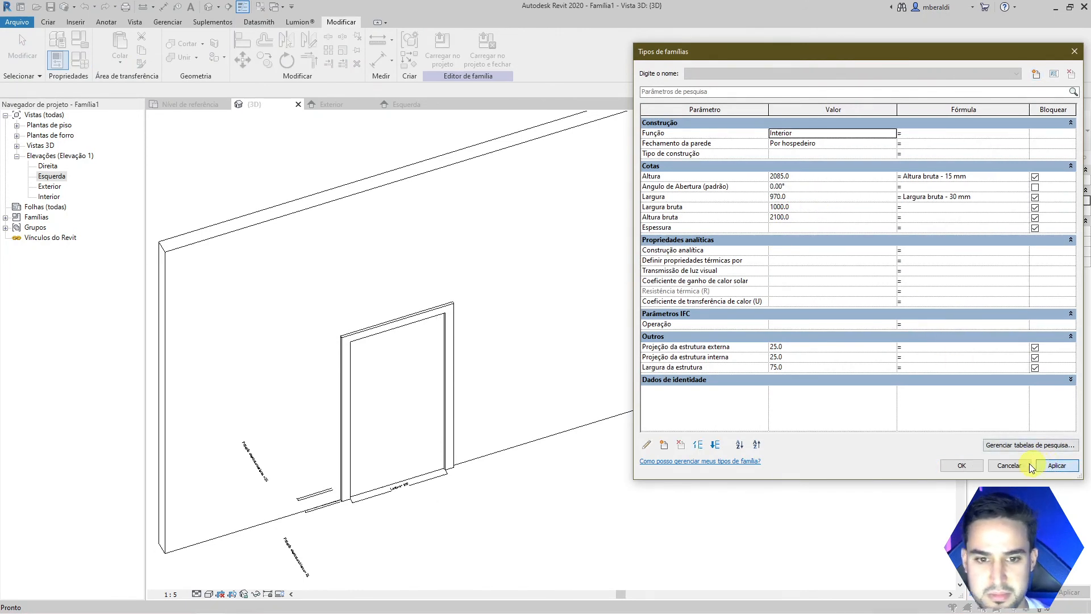
# - Set Angulo de Abertura to 45° in the family types, apply it, and check the open leaf in 3D
pyautogui.click(796, 189)
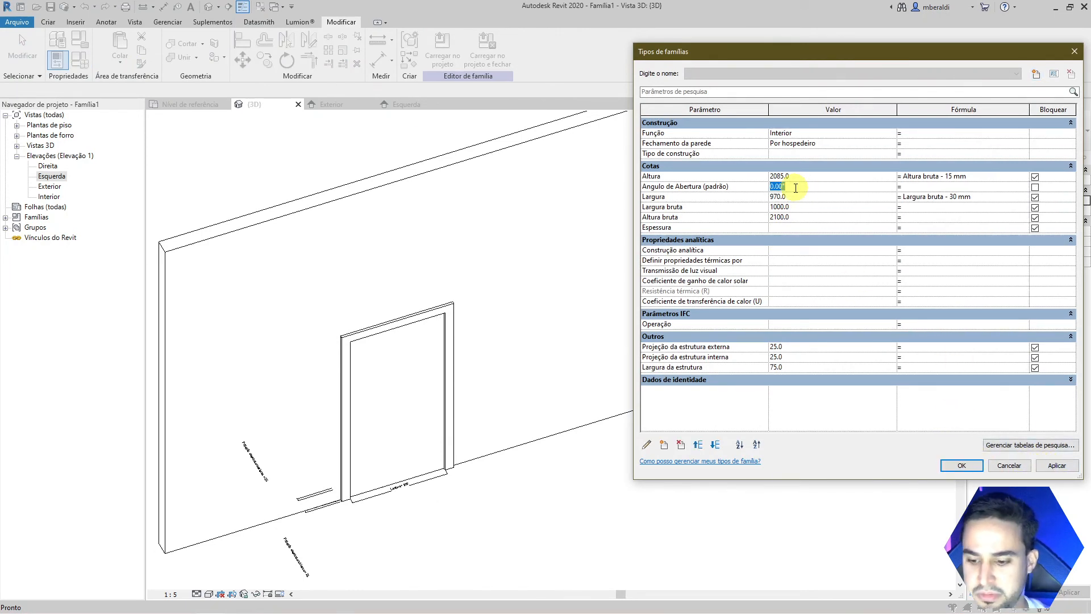
pyautogui.write('45')
pyautogui.press('Tab')
pyautogui.click(1057, 465)
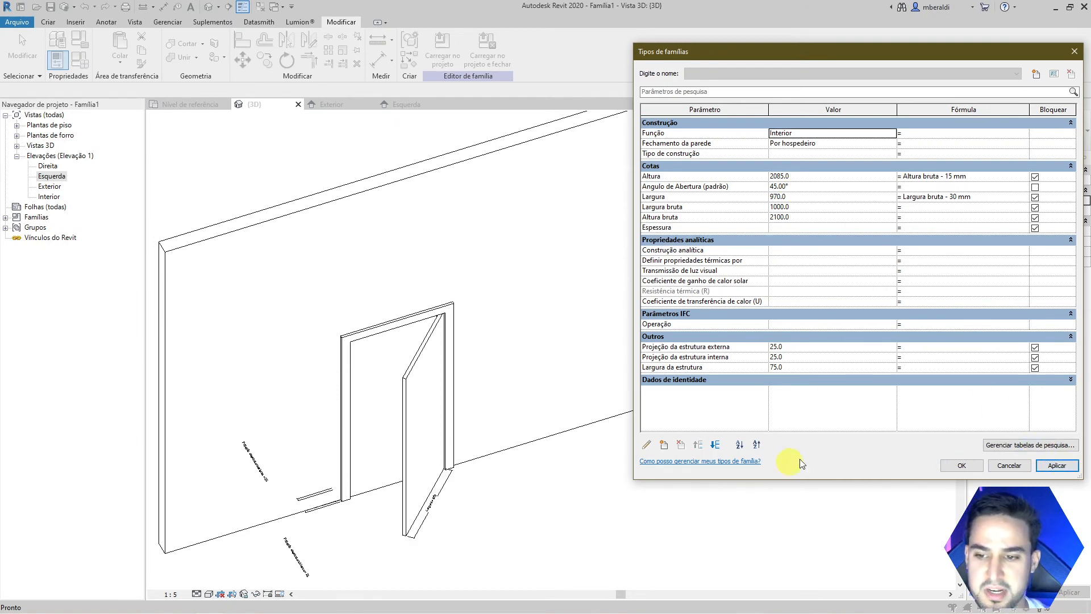
pyautogui.click(959, 465)
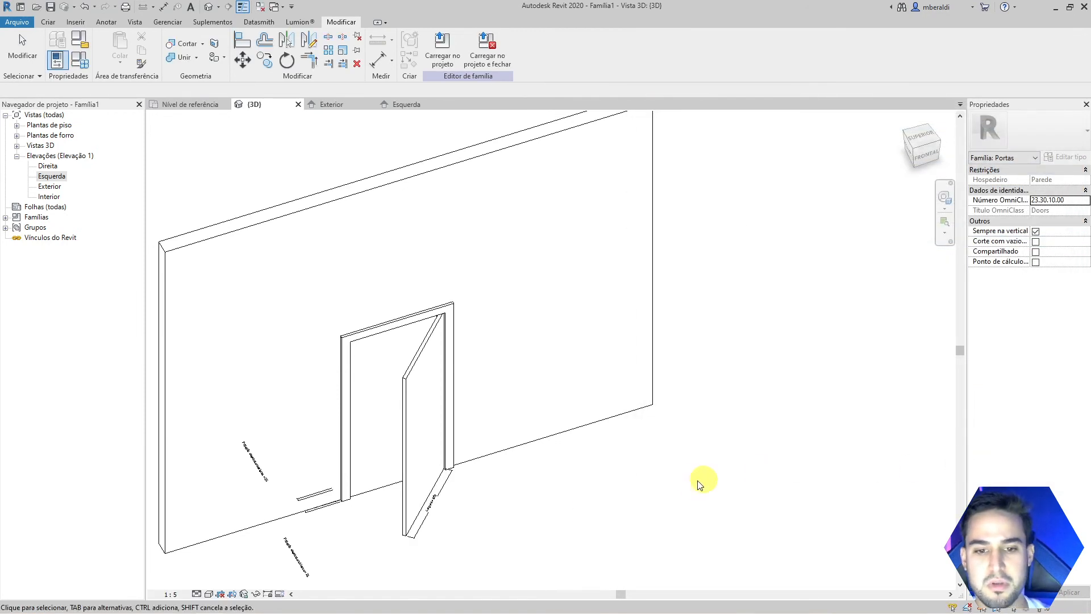
pyautogui.scroll(-2, 692, 481)
pyautogui.keyDown('shift'); pyautogui.moveTo(694, 477); pyautogui.dragTo(584, 512, button='middle'); pyautogui.keyUp('shift')
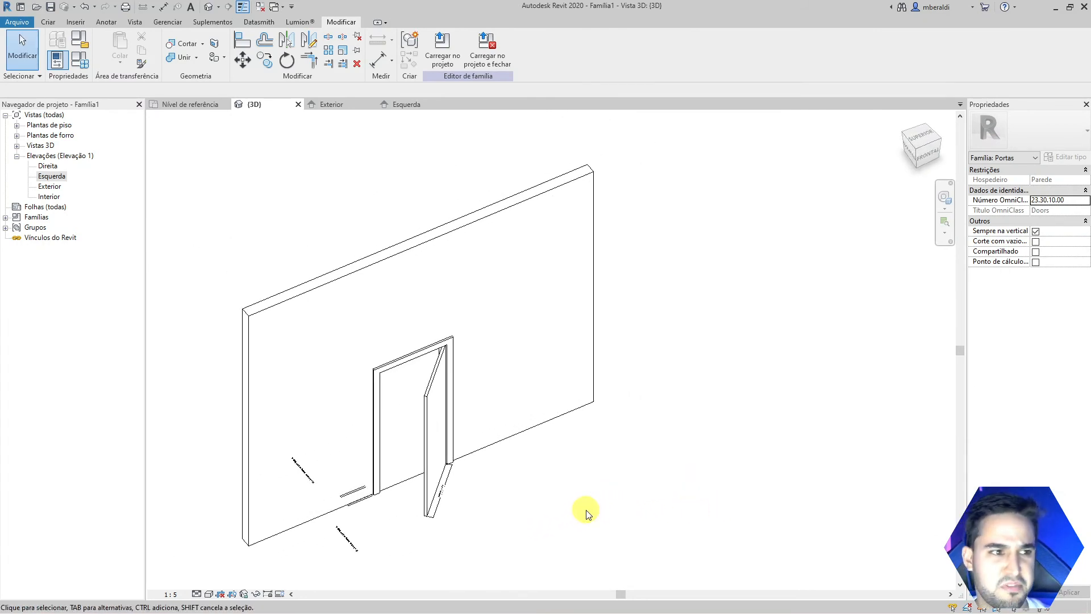
# - Associate the door leaf's Material property with a new family type parameter named Material da Porta
pyautogui.click(436, 400)
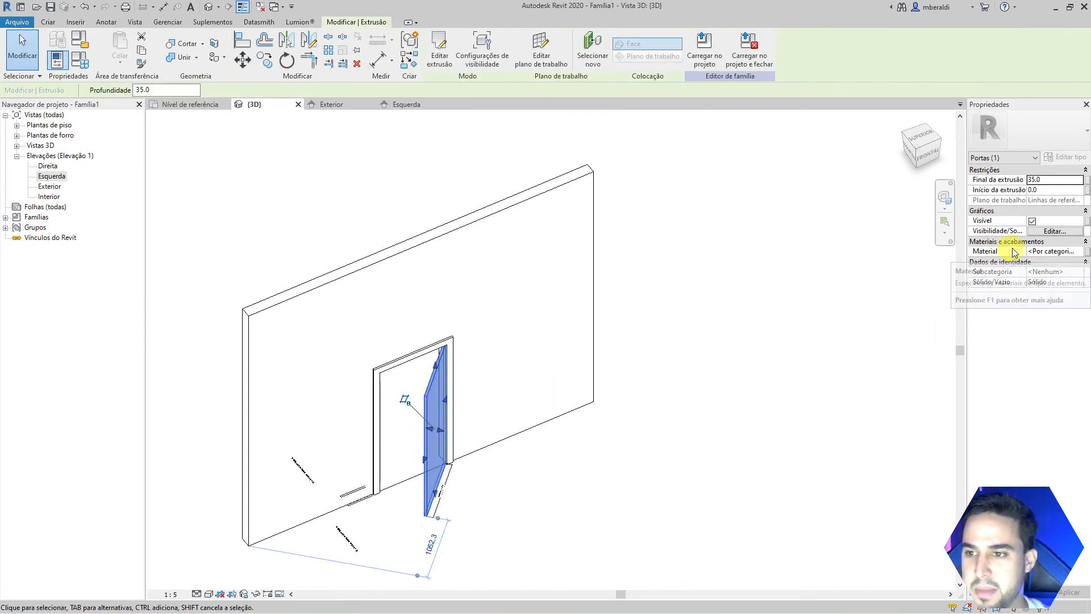
pyautogui.click(1087, 252)
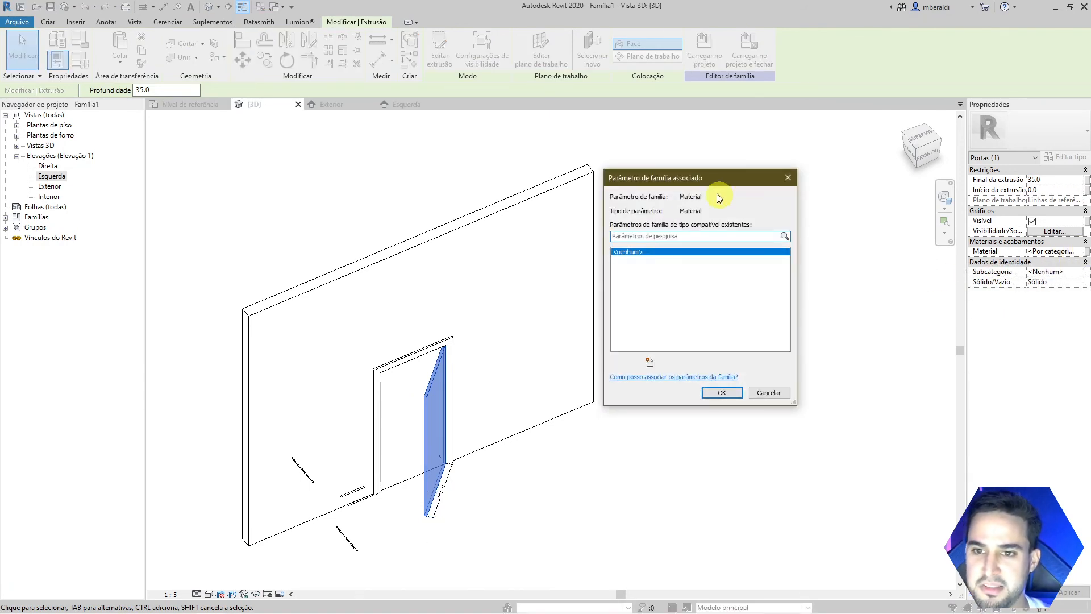
pyautogui.moveTo(700, 183); pyautogui.dragTo(756, 173)
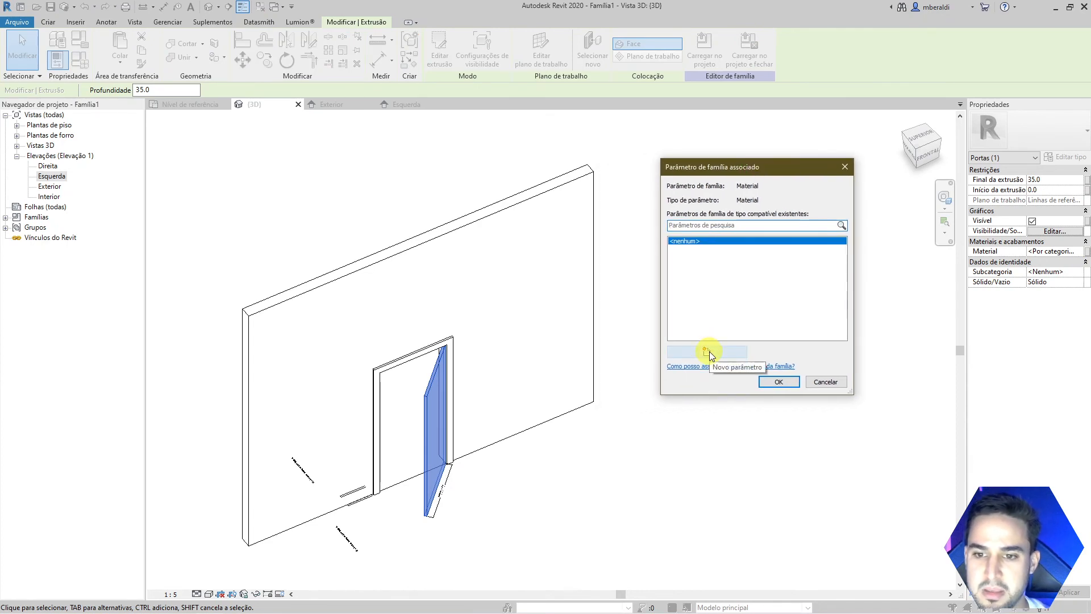
pyautogui.click(707, 351)
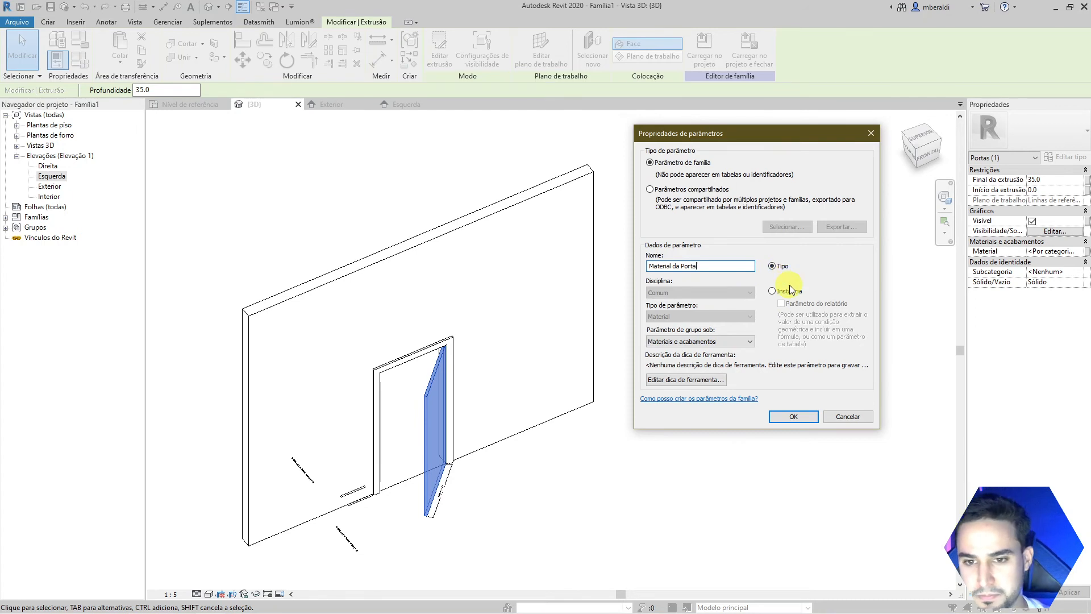
pyautogui.click(796, 416)
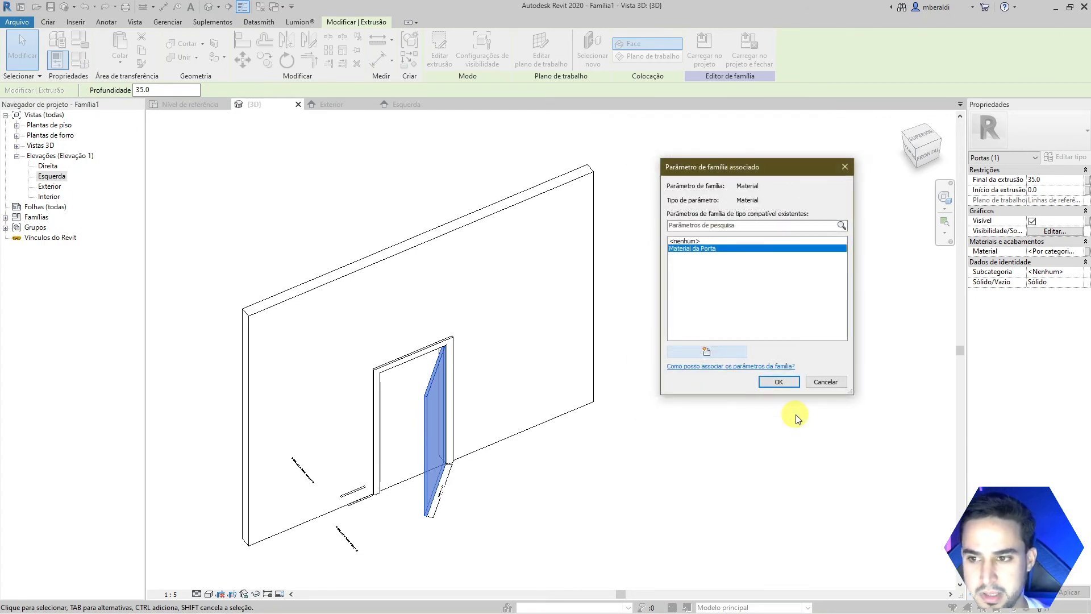
pyautogui.click(794, 380)
pyautogui.click(556, 434)
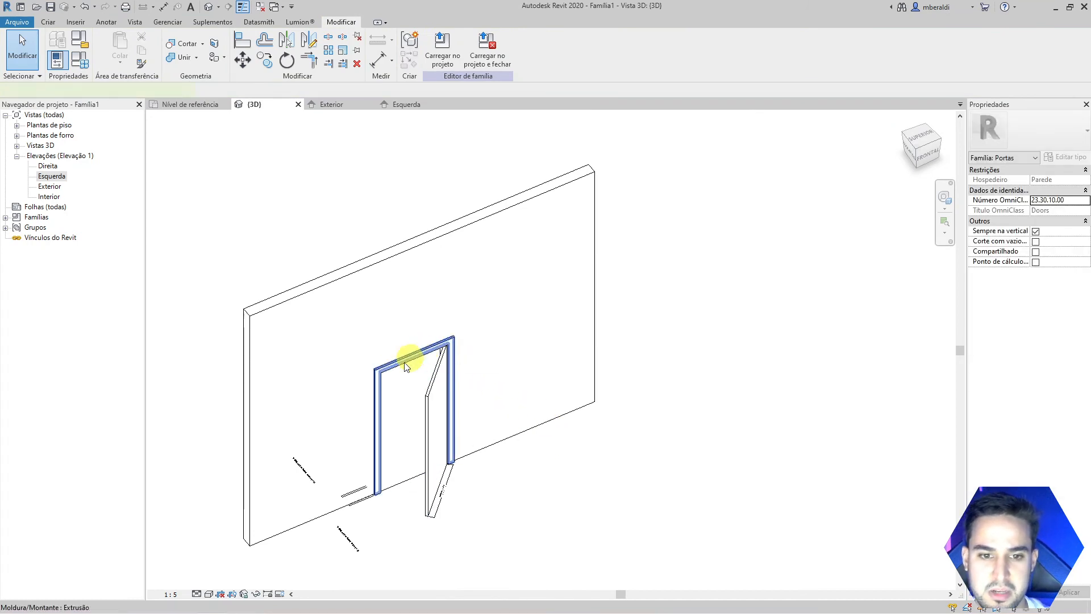
# - Associate the Material of the outer door trim (Moldura/Montante) with the Material da Porta parameter
pyautogui.click(426, 348)
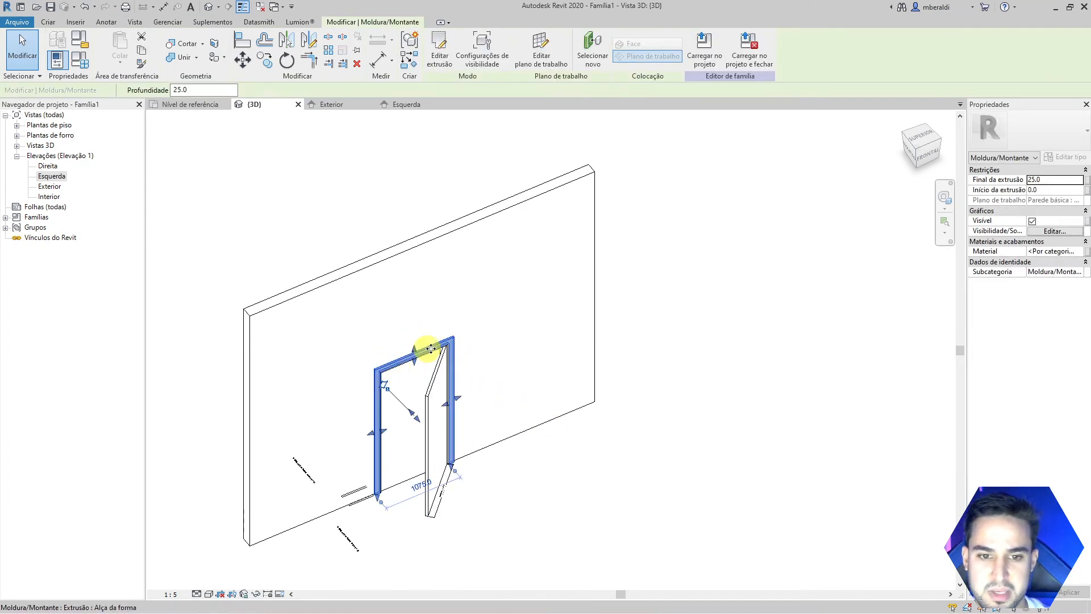
pyautogui.click(1087, 256)
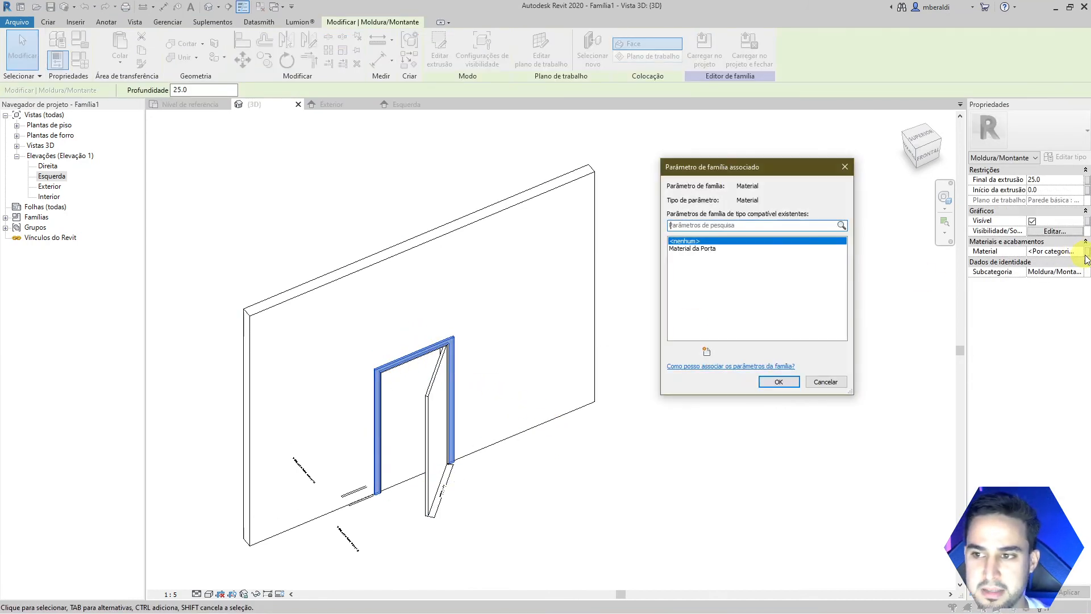
pyautogui.click(698, 248)
pyautogui.click(779, 381)
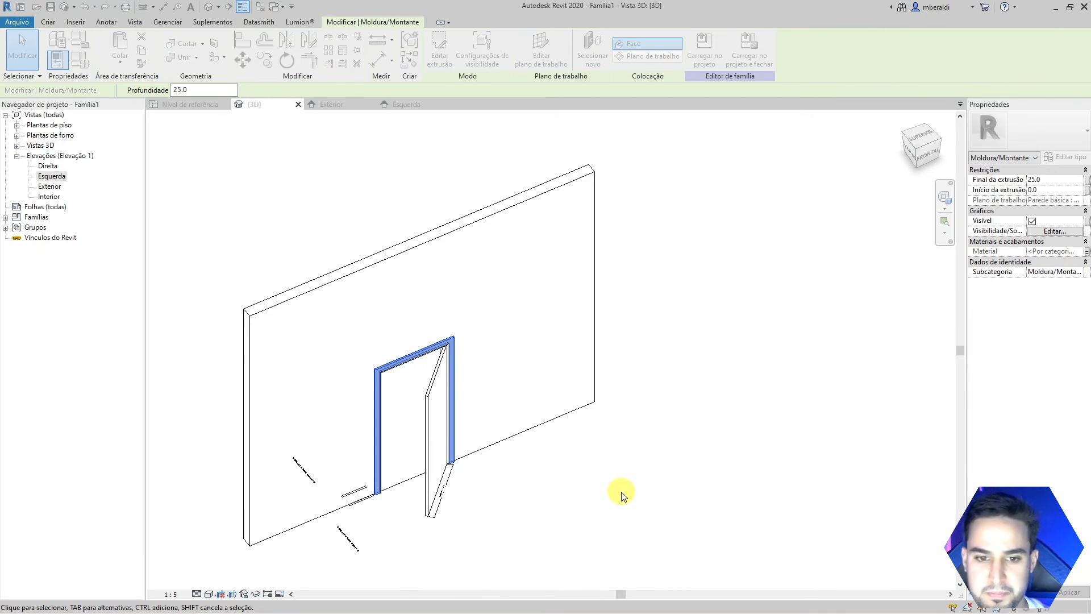
pyautogui.click(602, 494)
# - Associate the Material of the 200 mm deep jamb inside the opening with the Material da Porta parameter
pyautogui.scroll(4, 392, 387)
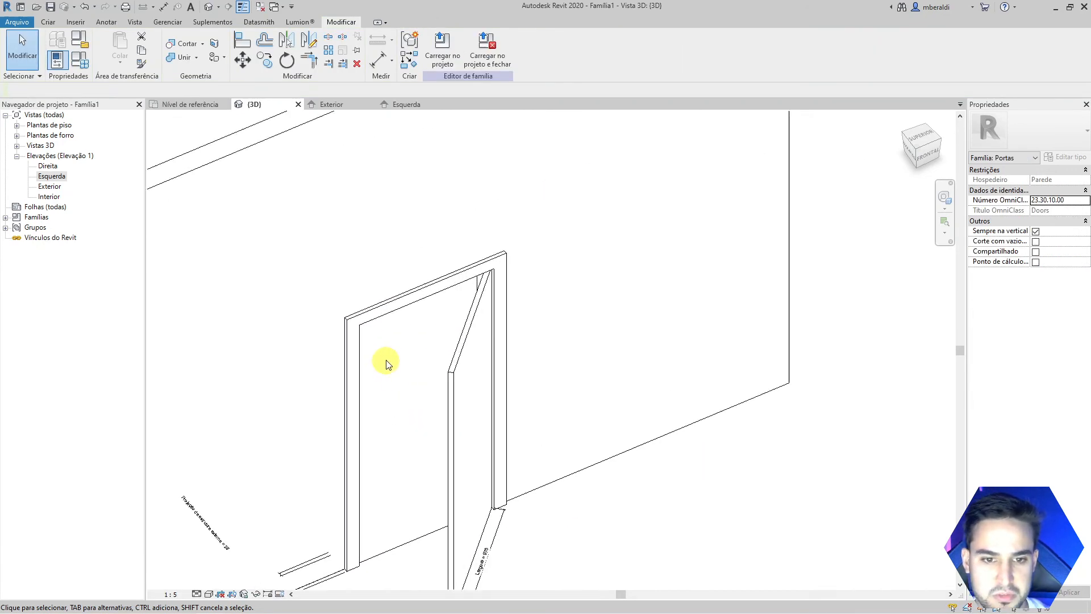
pyautogui.click(384, 323)
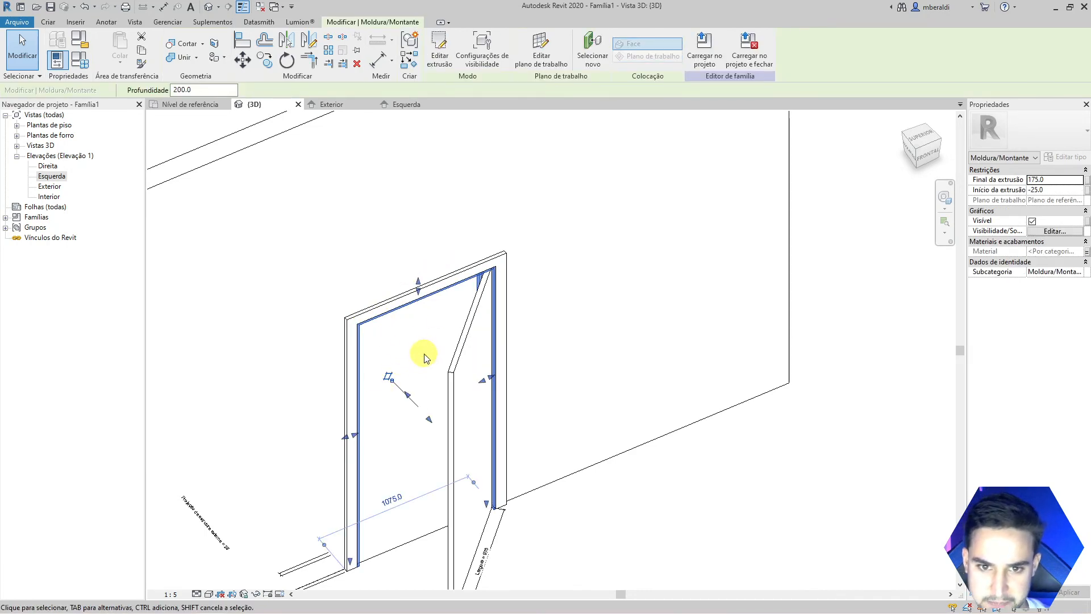
pyautogui.scroll(-2, 427, 349)
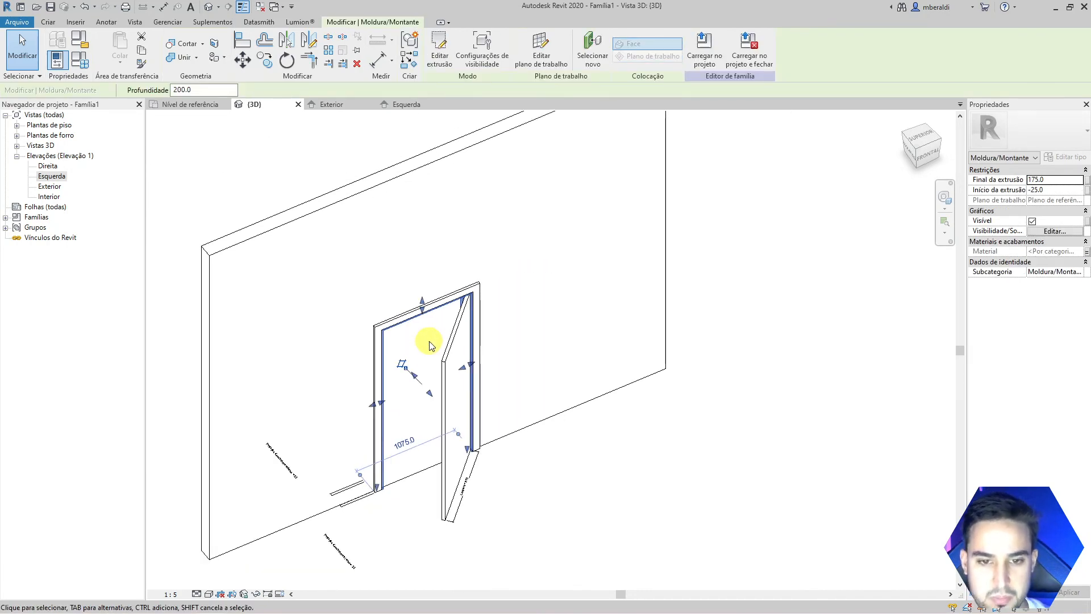
pyautogui.click(1087, 254)
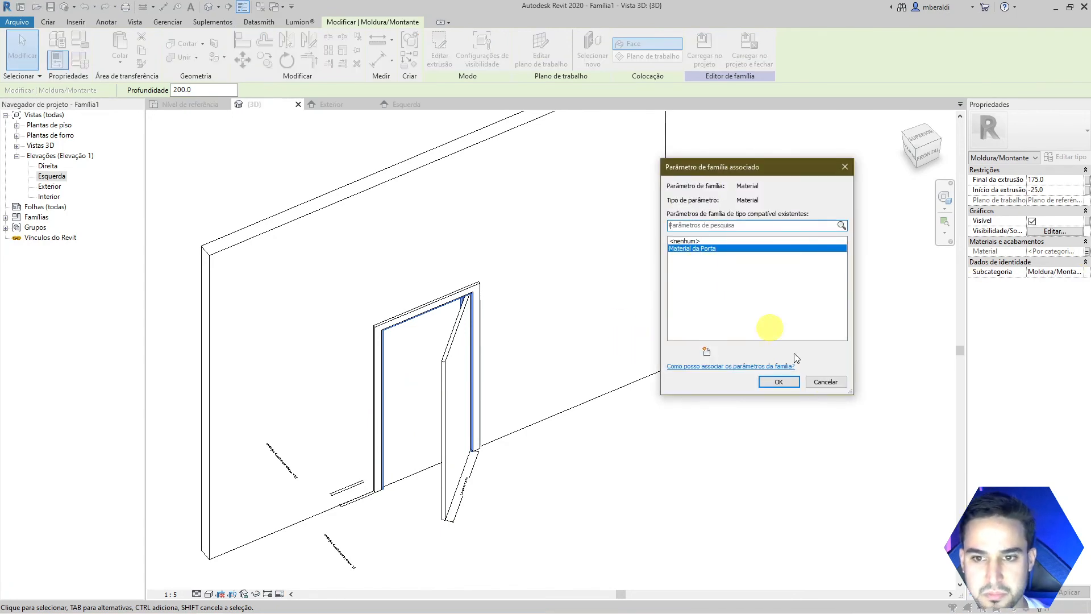
pyautogui.click(779, 382)
pyautogui.click(675, 471)
pyautogui.scroll(-1, 712, 453)
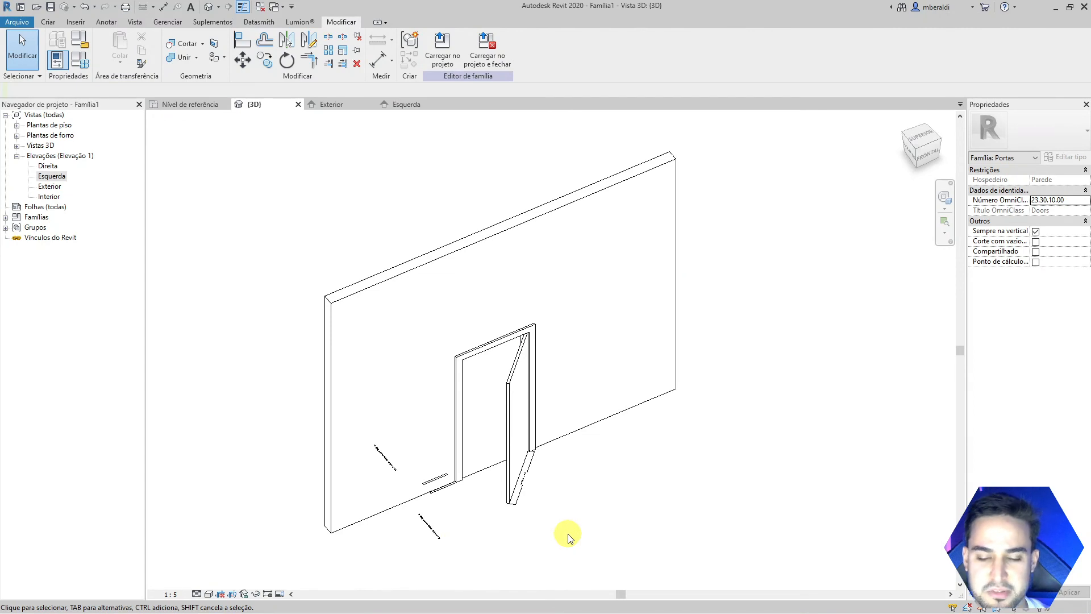
# - Inspect the door from both sides of the wall and display the 3D view with a shaded visual style
pyautogui.keyDown('shift'); pyautogui.moveTo(481, 537); pyautogui.dragTo(768, 513, button='middle'); pyautogui.keyUp('shift')
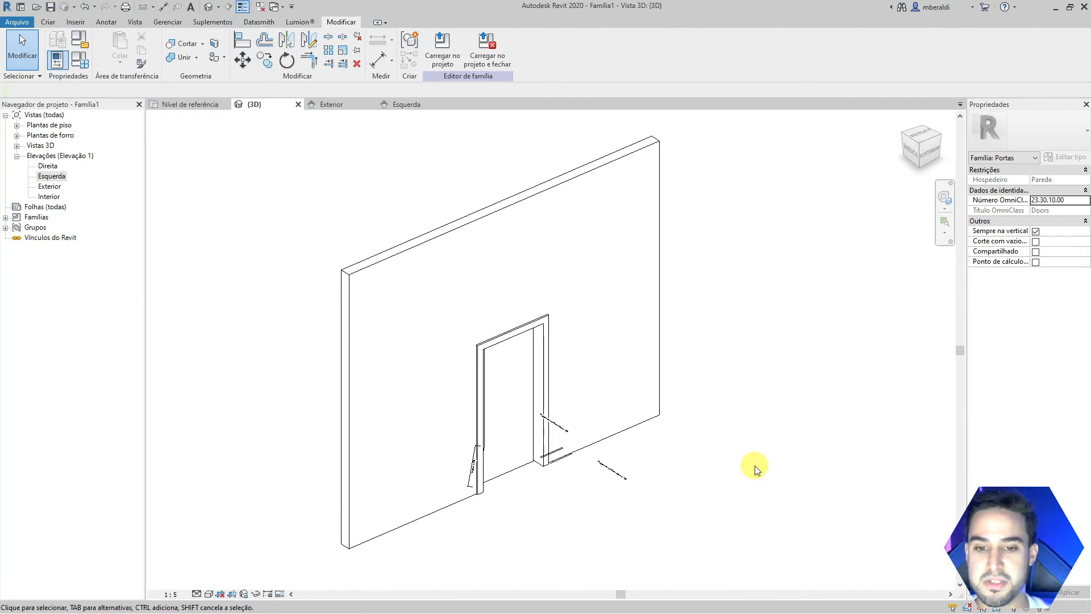
pyautogui.keyDown('shift'); pyautogui.moveTo(756, 469); pyautogui.dragTo(256, 506, button='middle'); pyautogui.keyUp('shift')
pyautogui.keyDown('shift'); pyautogui.moveTo(655, 514); pyautogui.dragTo(546, 533, button='middle'); pyautogui.keyUp('shift')
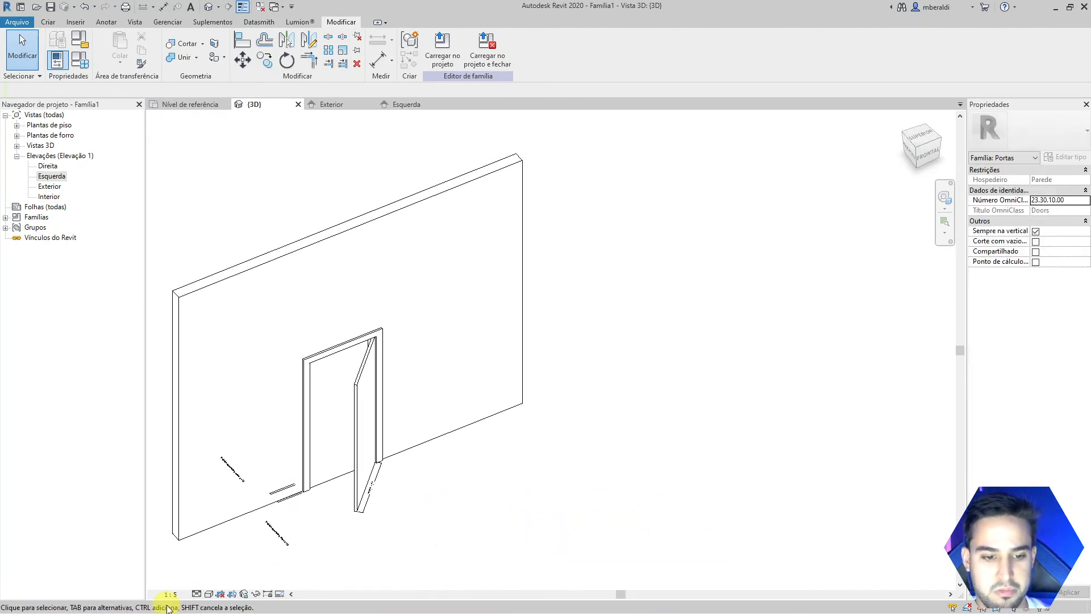
pyautogui.click(196, 594)
pyautogui.click(238, 571)
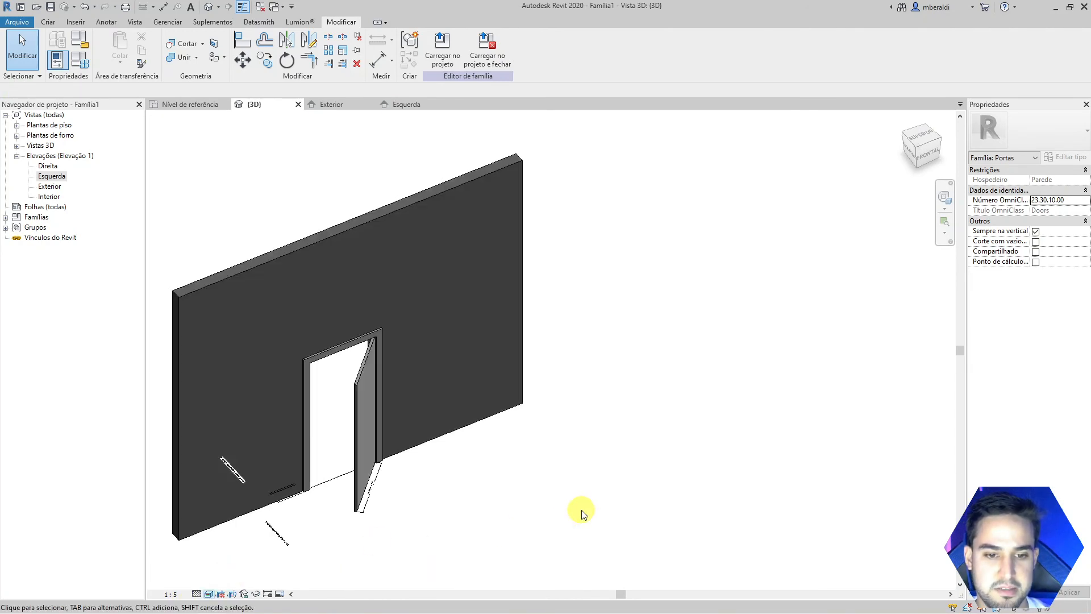
# - From the Material da Porta value in the family types, search the materials for madeira and add Amendoeira to the document's materials
pyautogui.click(80, 59)
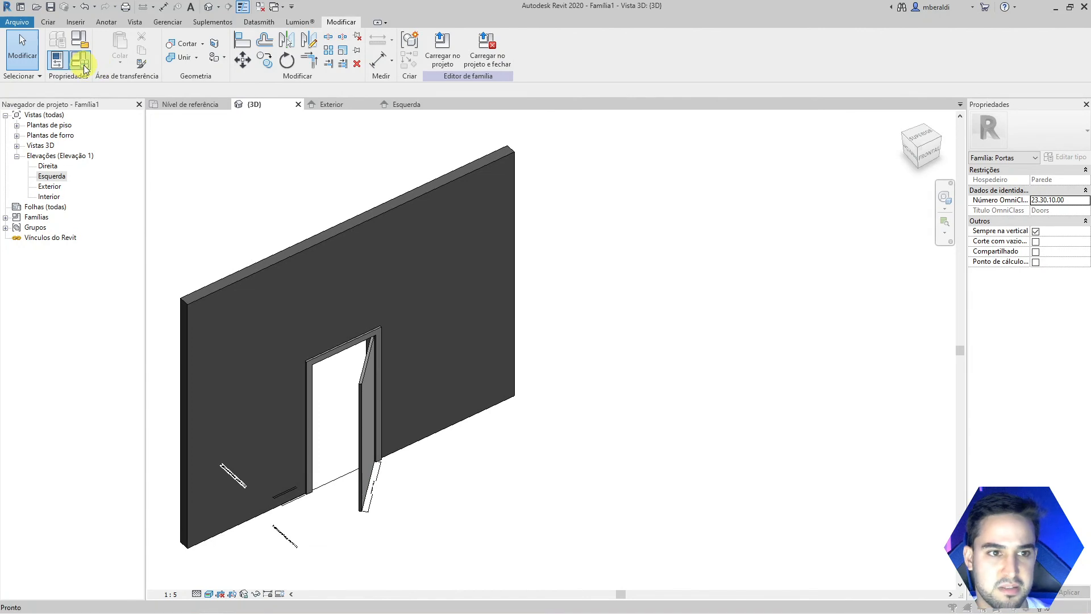
pyautogui.moveTo(873, 50); pyautogui.dragTo(819, 67)
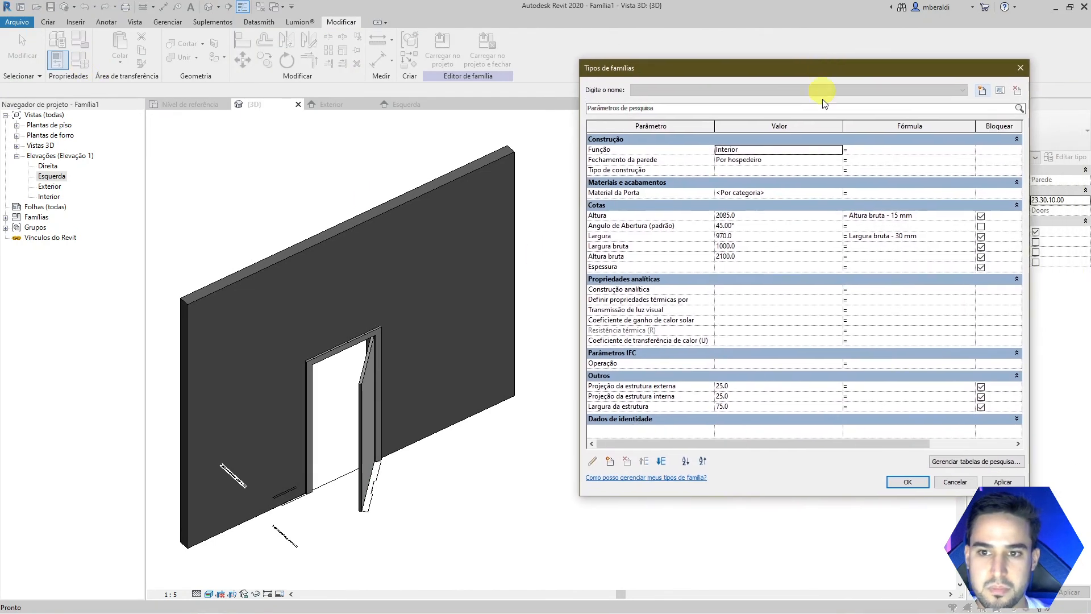
pyautogui.click(837, 193)
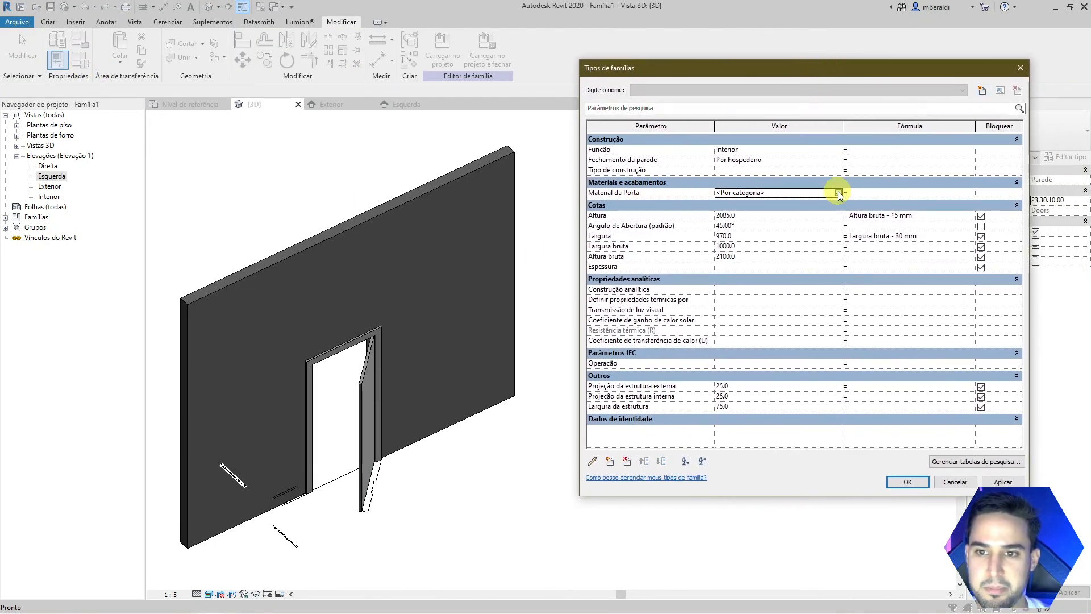
pyautogui.click(839, 193)
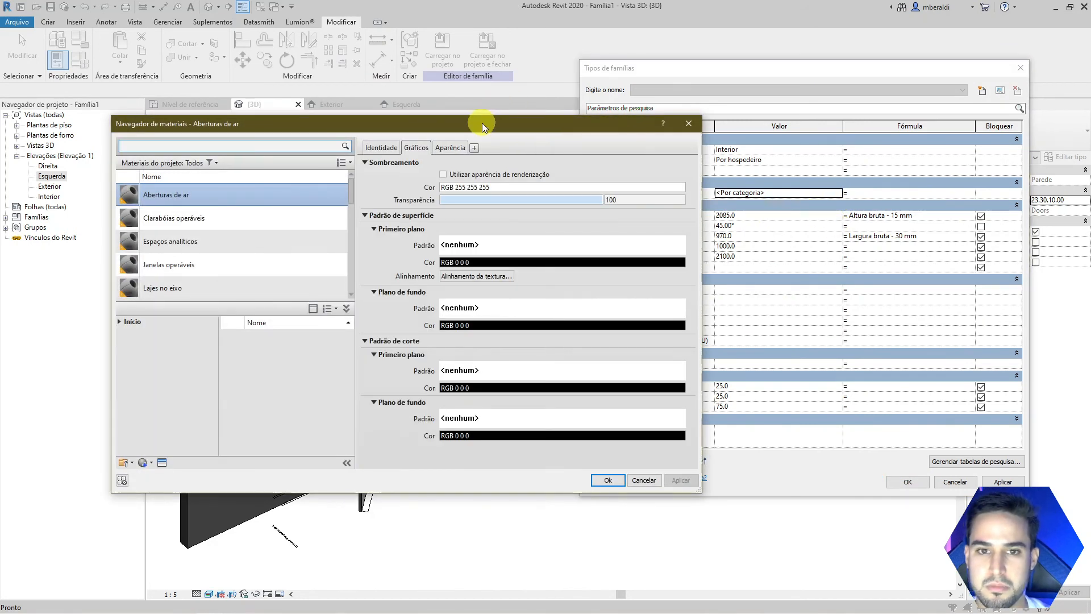
pyautogui.moveTo(482, 123); pyautogui.dragTo(829, 39)
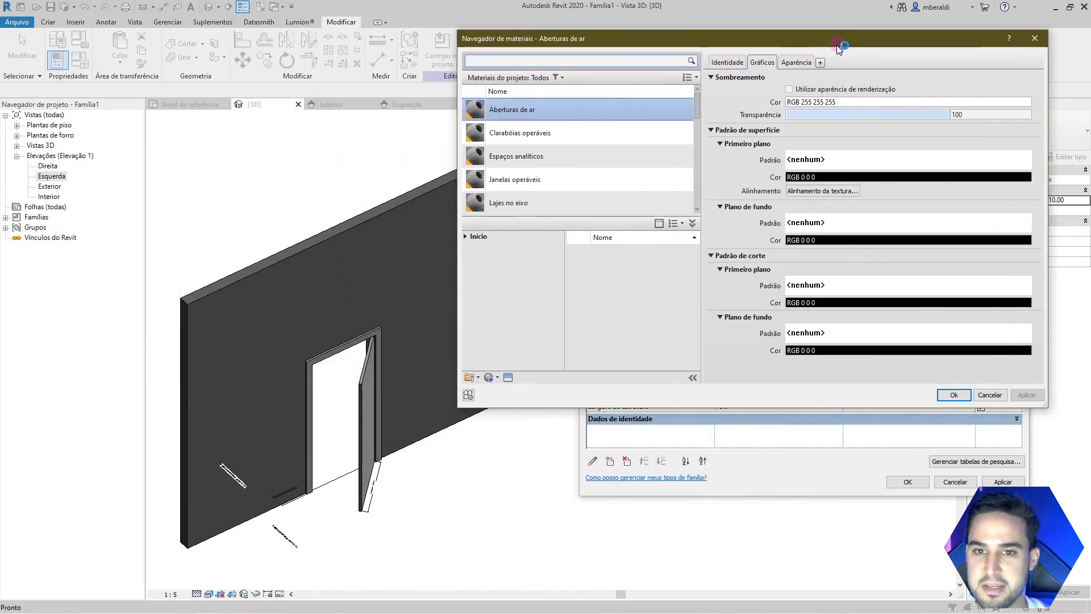
pyautogui.click(700, 231)
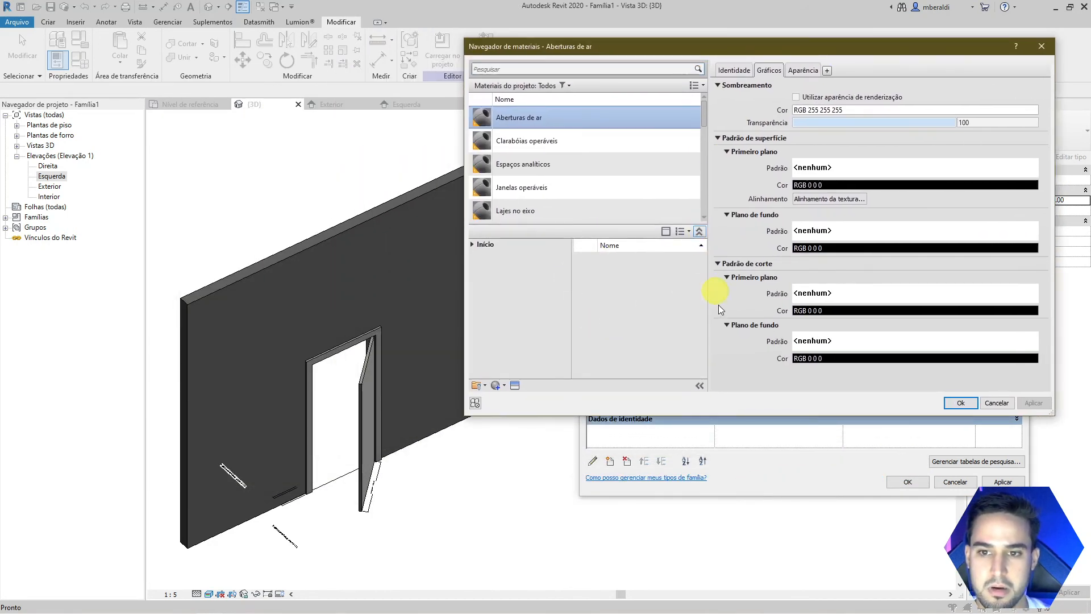
pyautogui.click(700, 371)
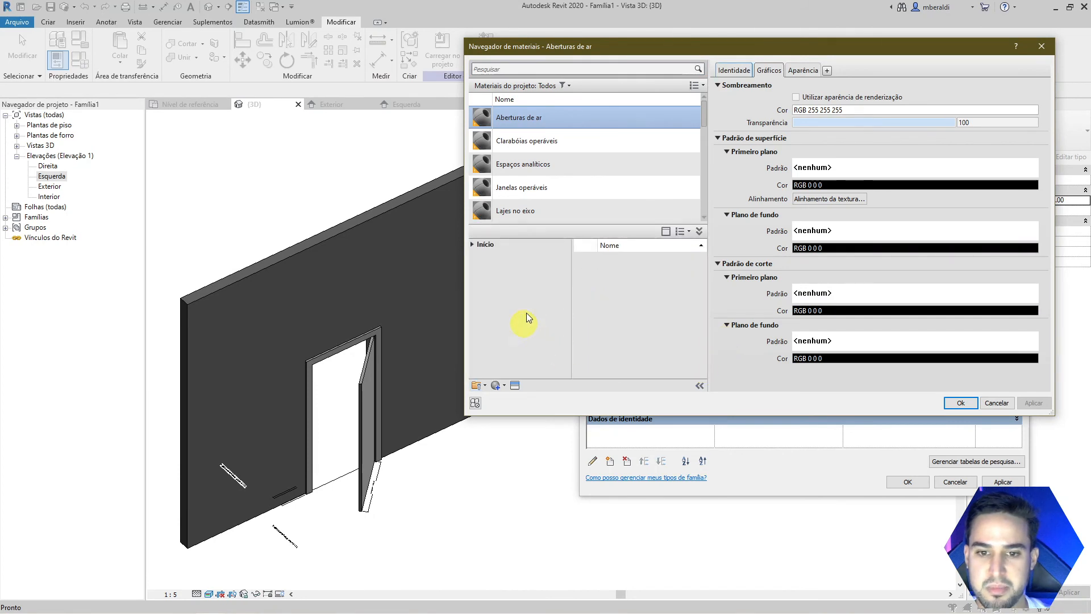
pyautogui.click(556, 69)
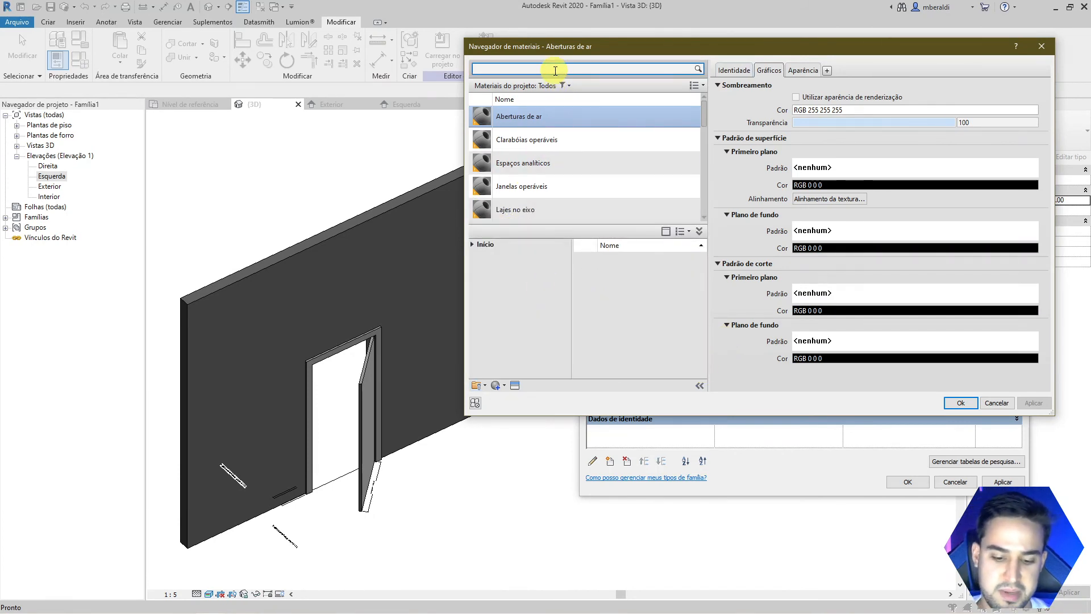
pyautogui.write('madeira')
pyautogui.press('Return')
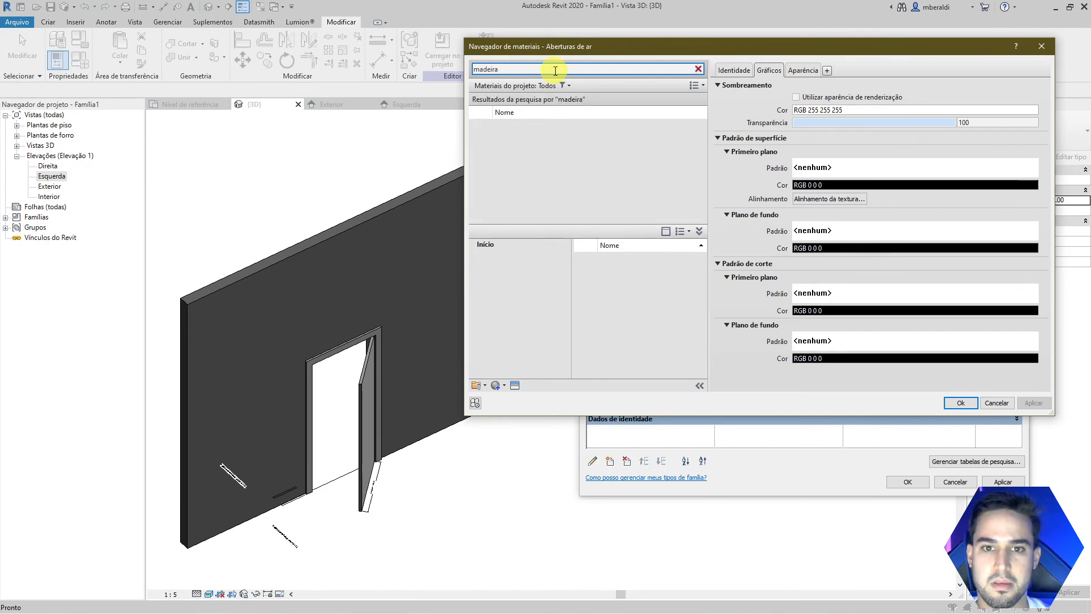
pyautogui.click(635, 313)
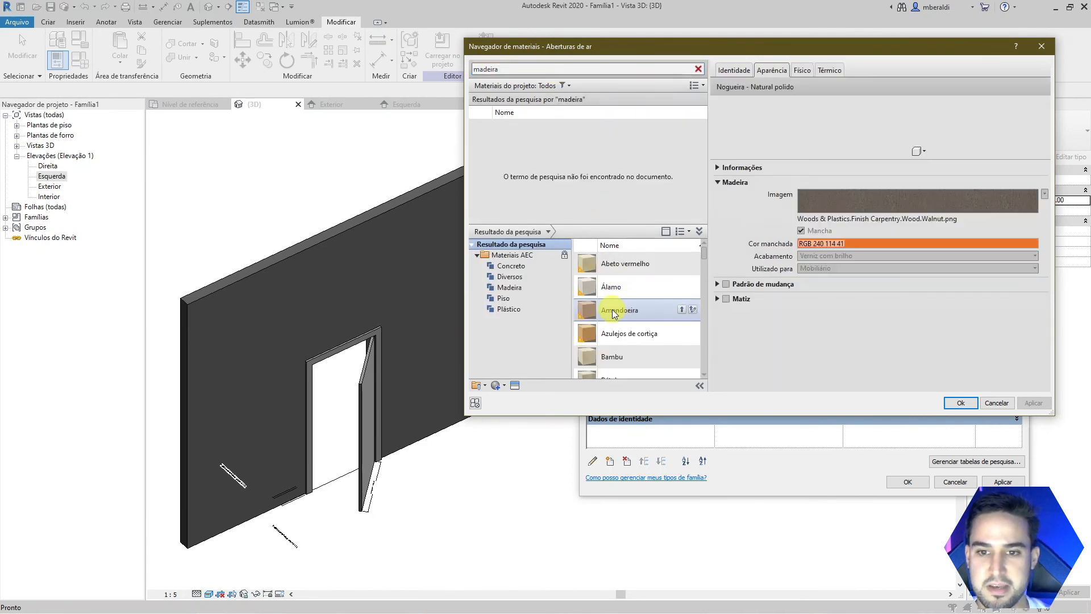
pyautogui.click(682, 310)
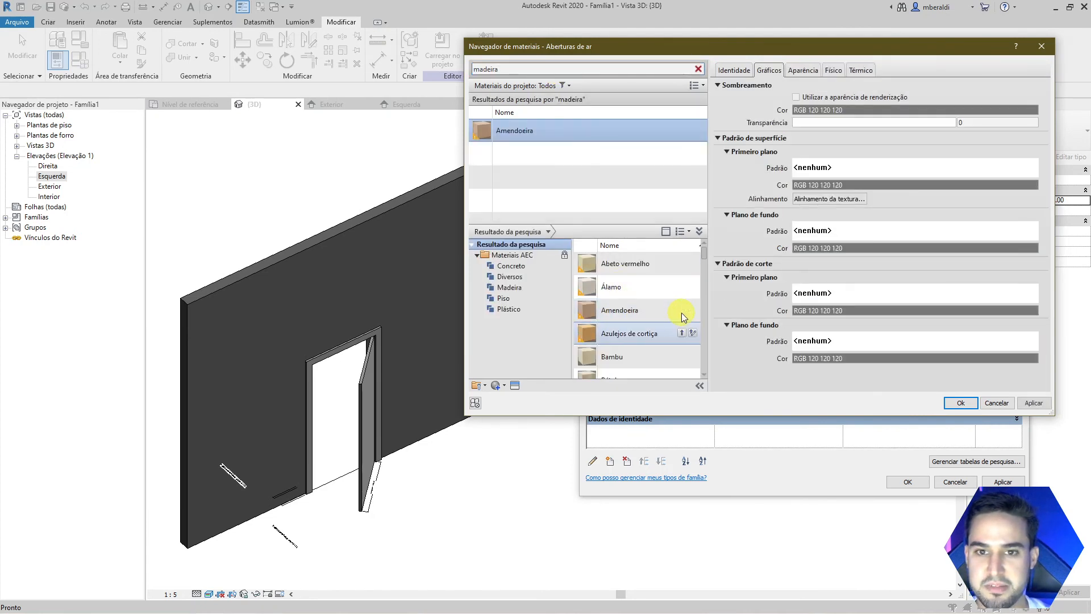
pyautogui.click(960, 403)
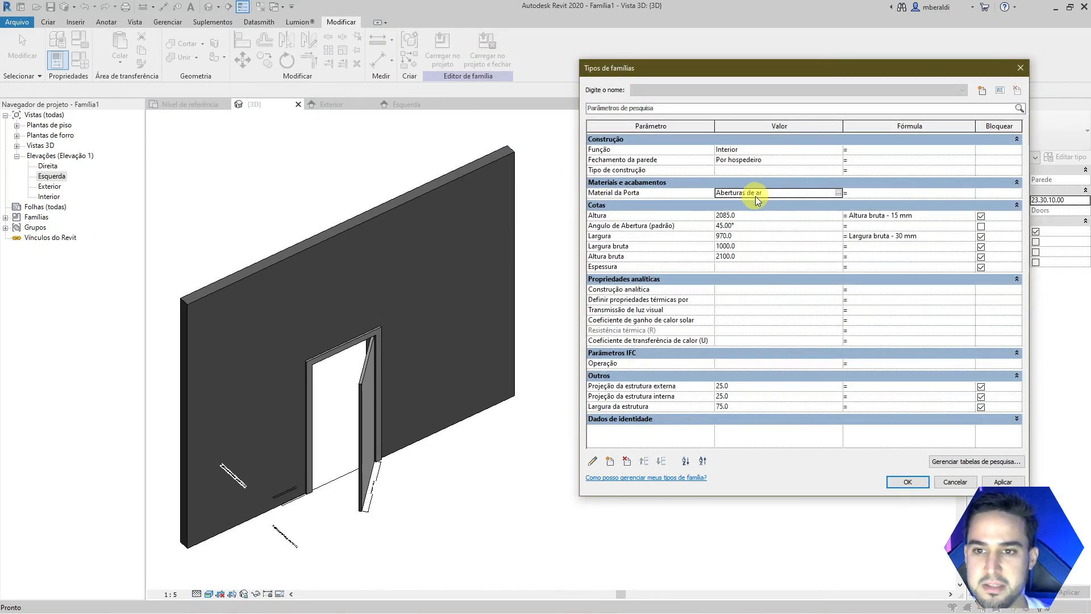
# - Assign the Amendoeira material to the Material da Porta parameter and apply it to the family
pyautogui.click(839, 194)
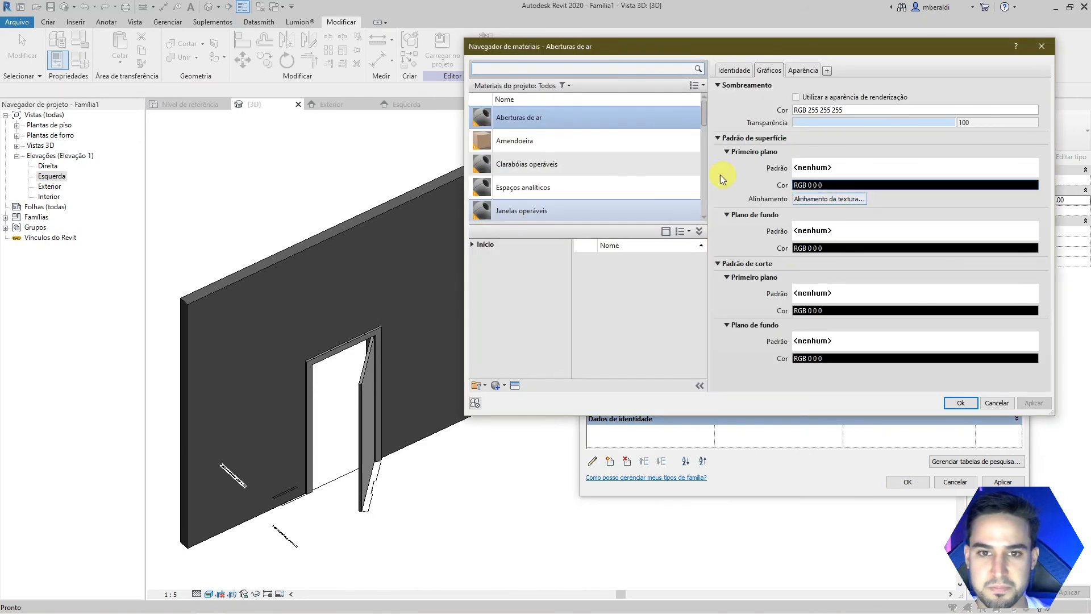
pyautogui.click(515, 149)
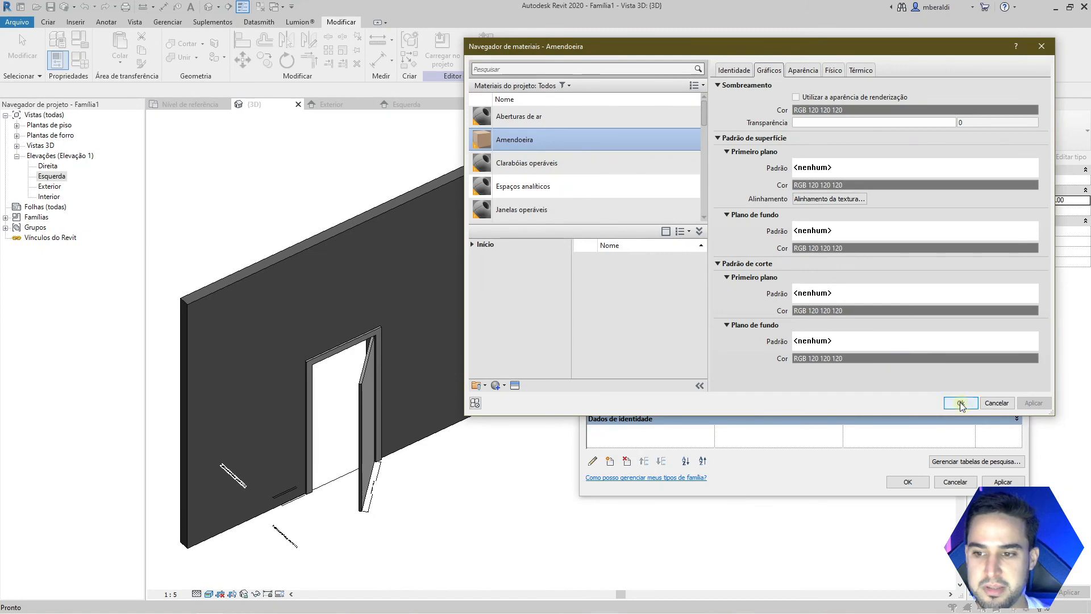
pyautogui.click(960, 403)
pyautogui.click(1003, 482)
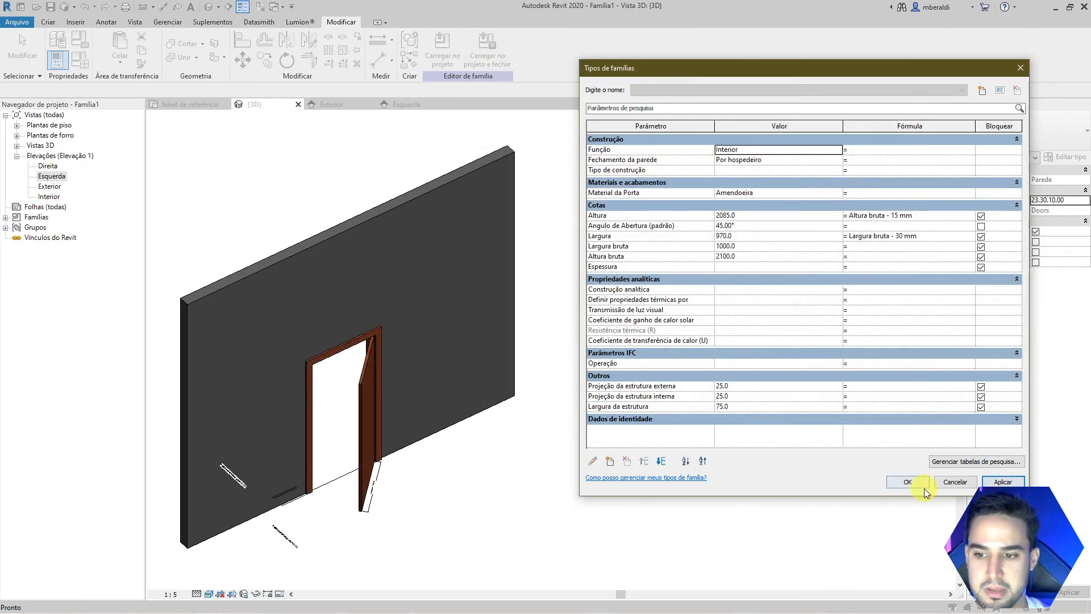
pyautogui.click(906, 482)
# - Save the family as Porta_Parametrica in the desktop folder Porta_parametrica, with a maximum of 1 backup
pyautogui.keyDown('shift'); pyautogui.moveTo(659, 487); pyautogui.dragTo(666, 449, button='middle'); pyautogui.keyUp('shift')
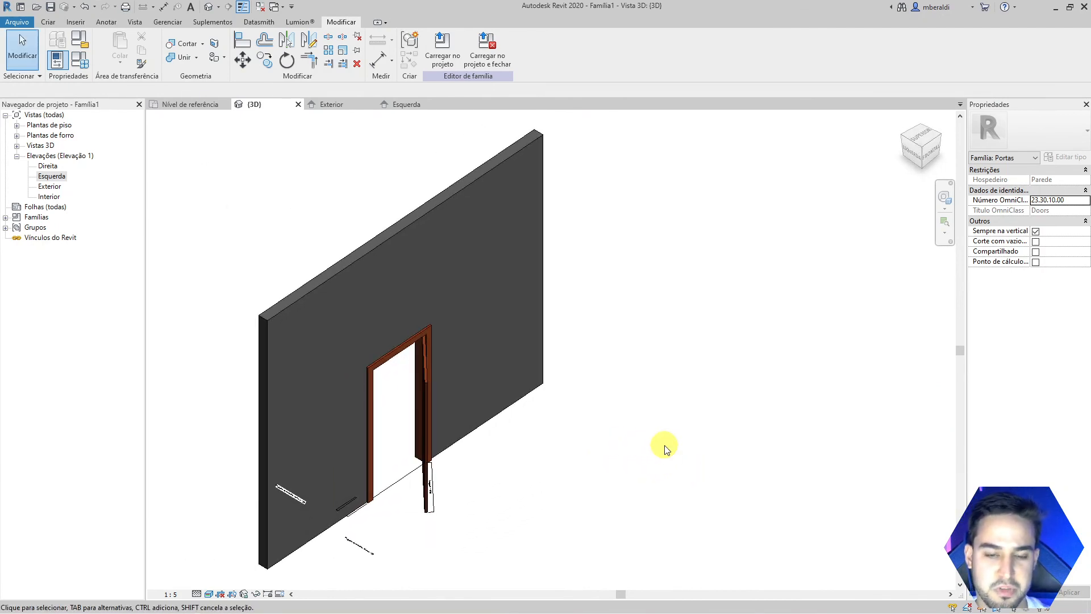
pyautogui.hotkey('ctrl', 's')
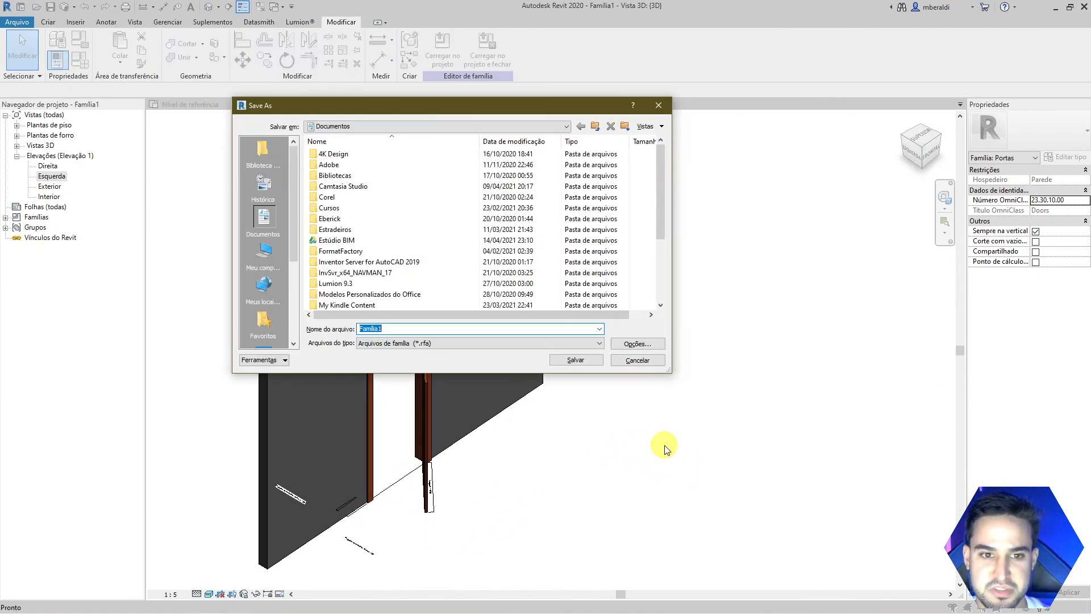
pyautogui.scroll(-4, 263, 216)
pyautogui.click(263, 217)
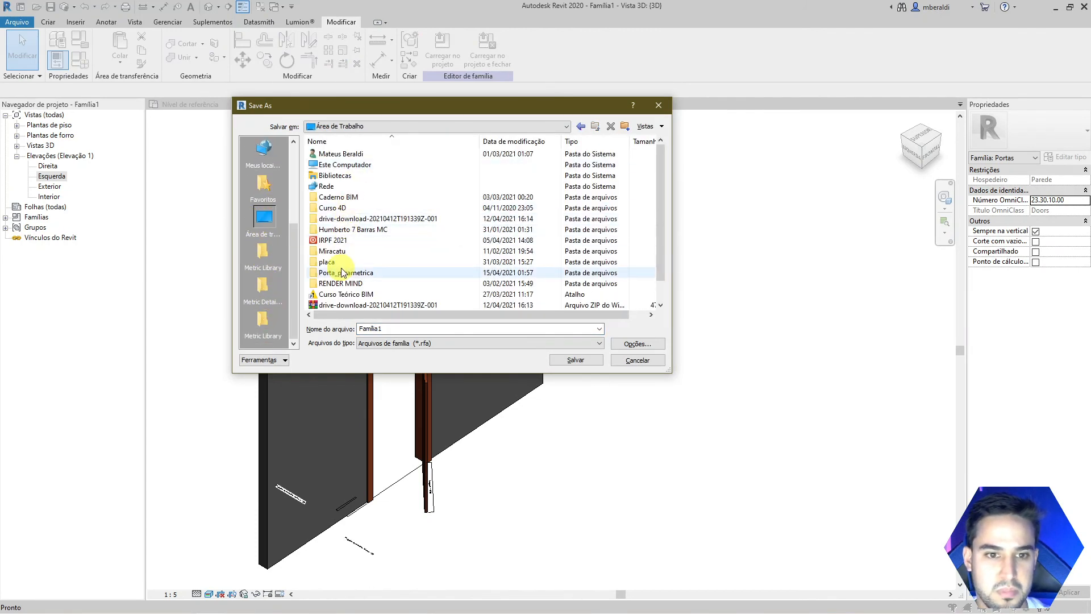
pyautogui.doubleClick(343, 273)
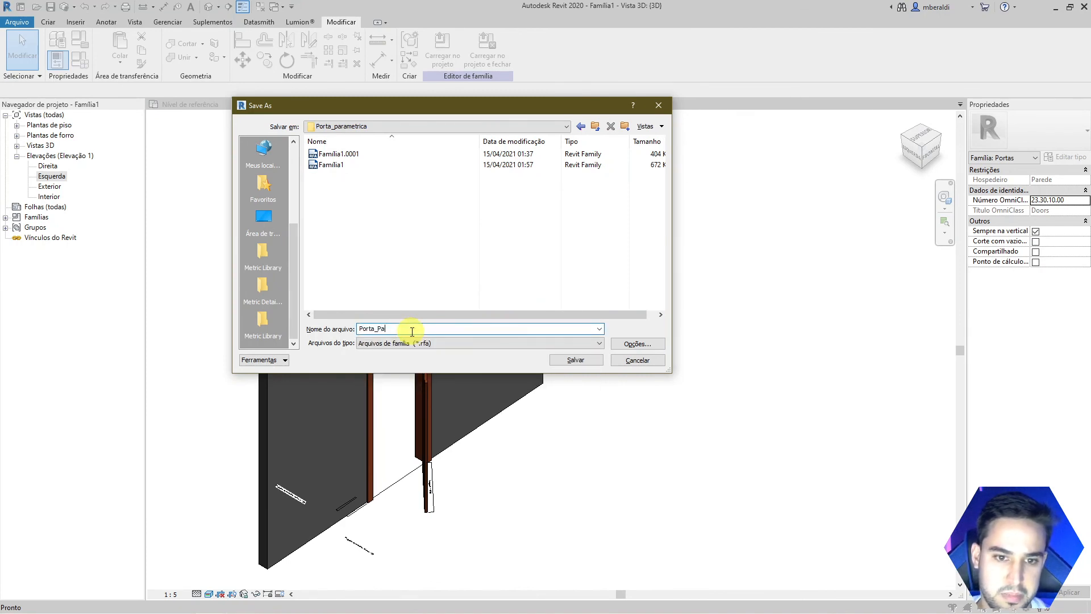
pyautogui.click(649, 344)
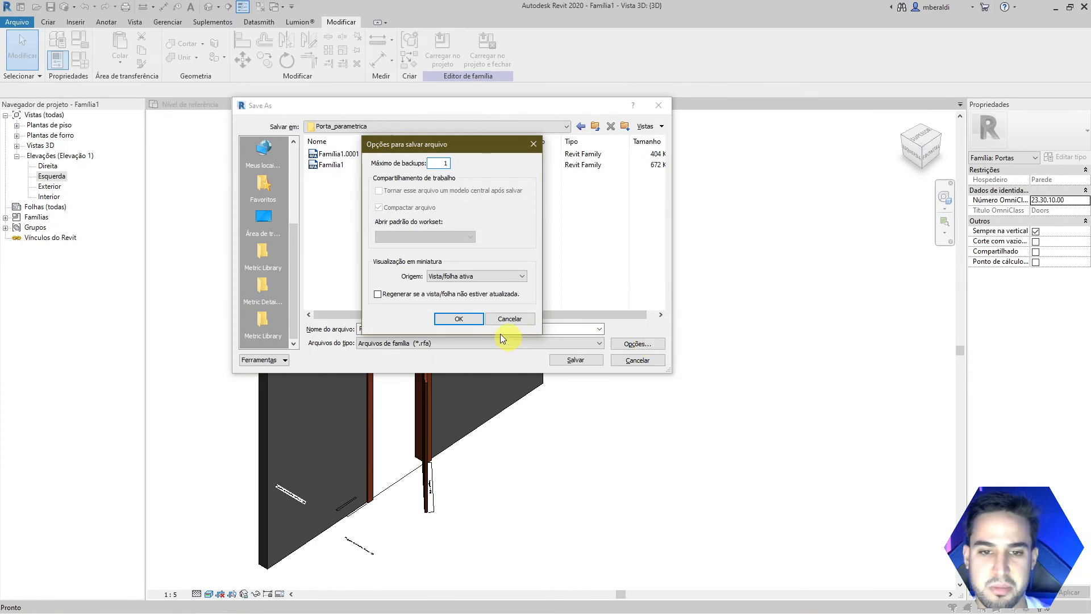
pyautogui.click(465, 319)
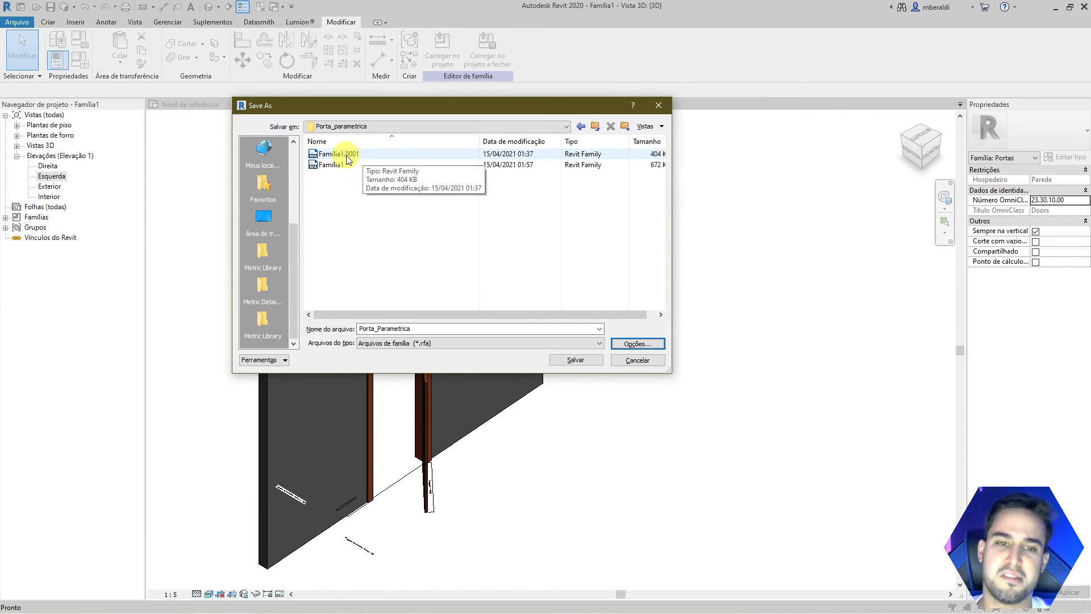
pyautogui.click(575, 360)
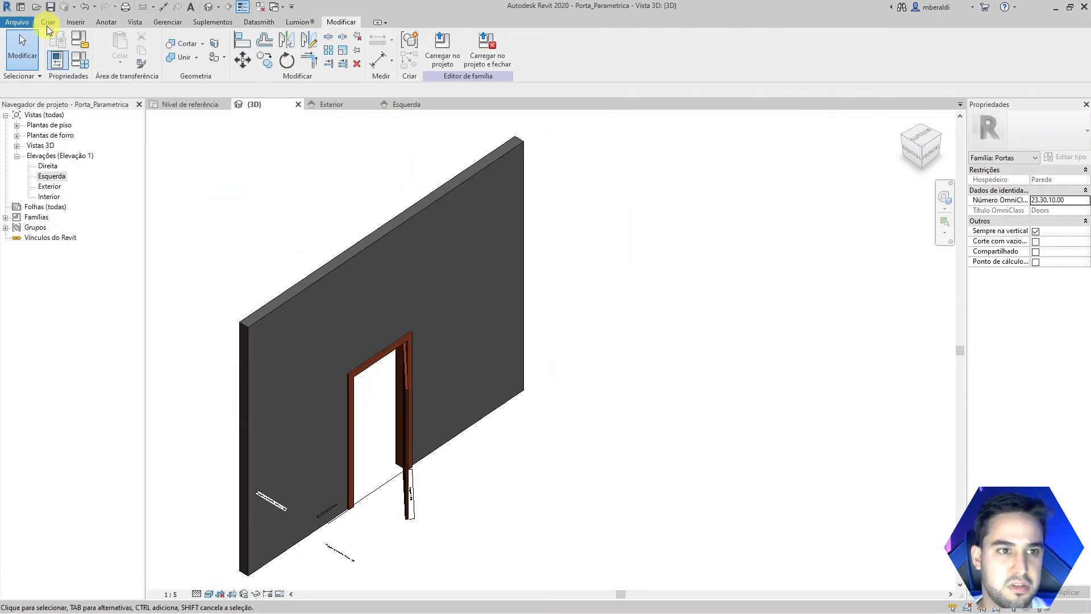
# - Create a new project from the Modelo de arquitetura template
pyautogui.click(17, 21)
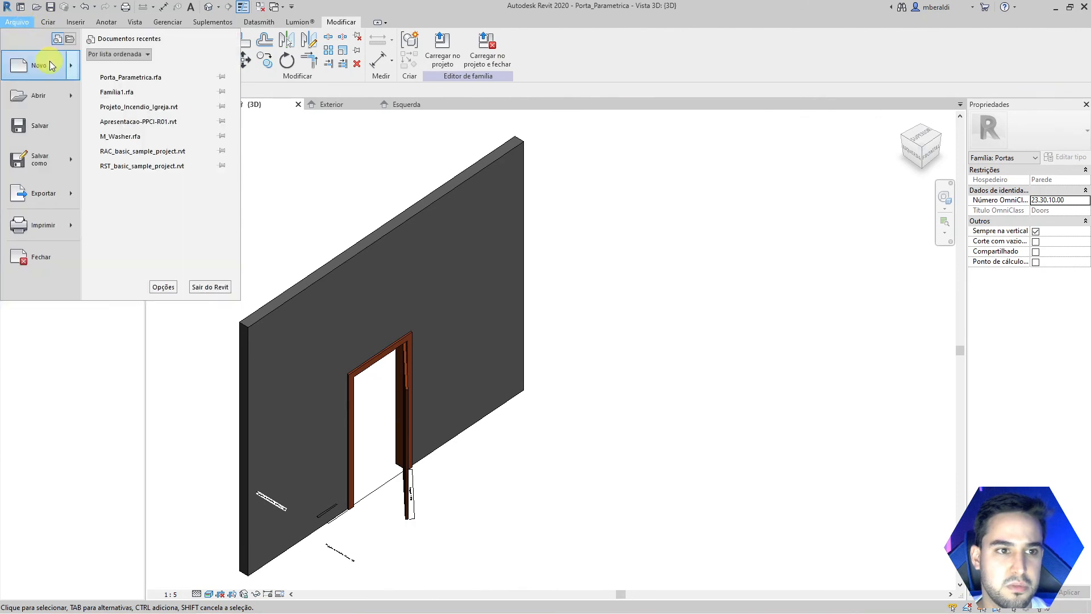
pyautogui.click(49, 65)
pyautogui.click(529, 289)
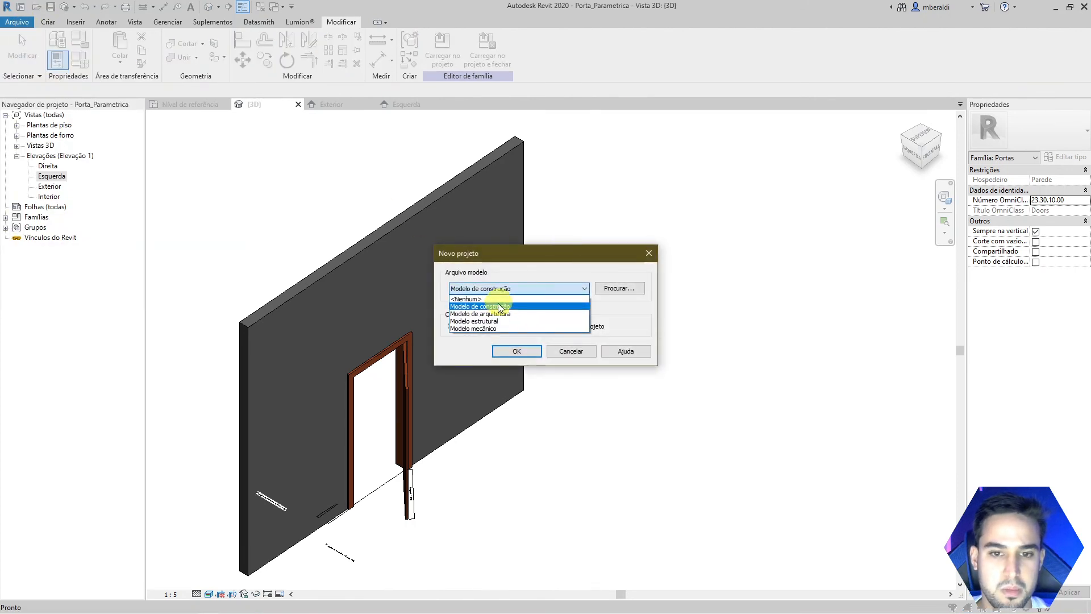
pyautogui.click(488, 313)
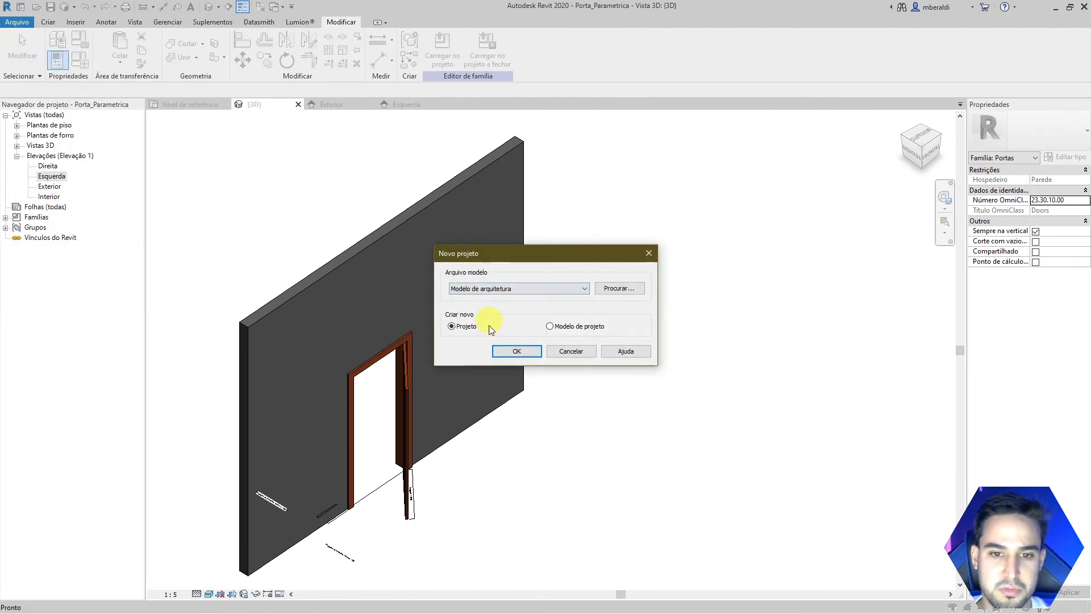
pyautogui.click(511, 351)
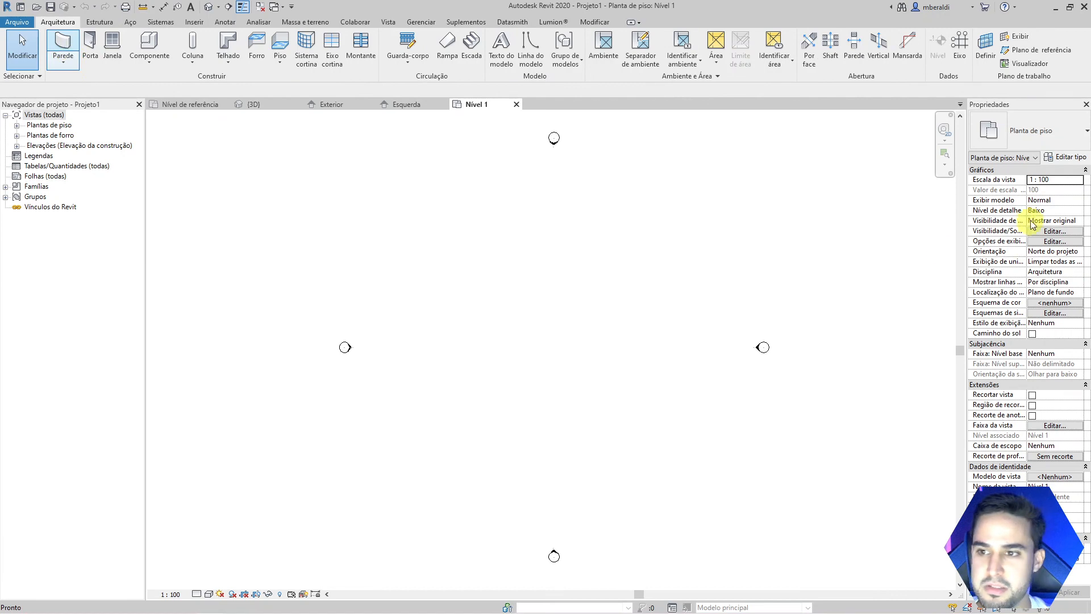
# - Draw a horizontal Genérico - 200 mm wall about 8000 mm long on Nível 1, with an unconnected height of 3000 mm
pyautogui.press('w')
pyautogui.press('a')
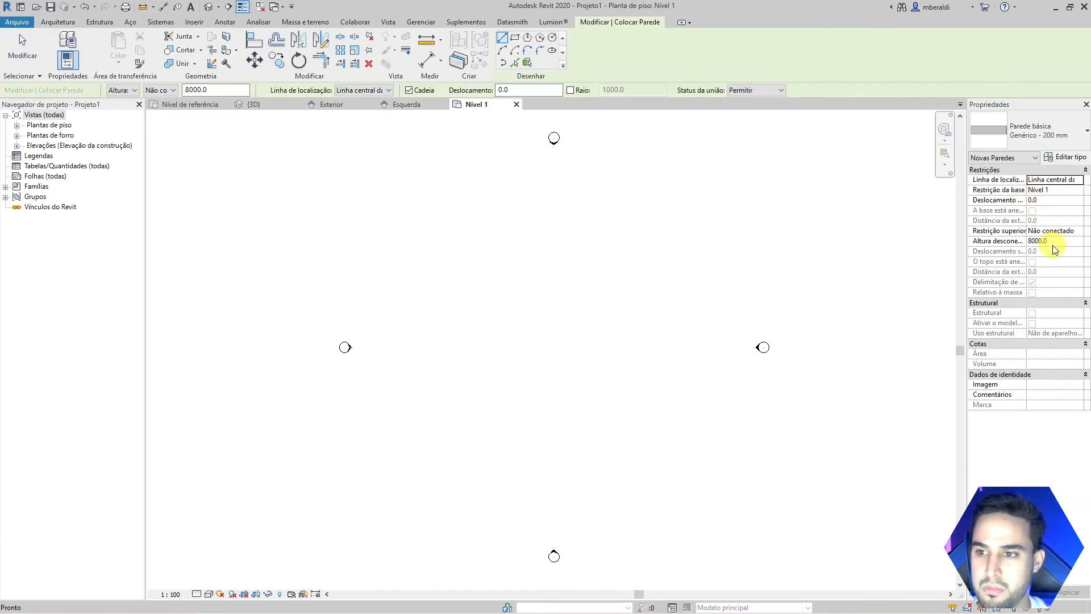
pyautogui.click(1052, 241)
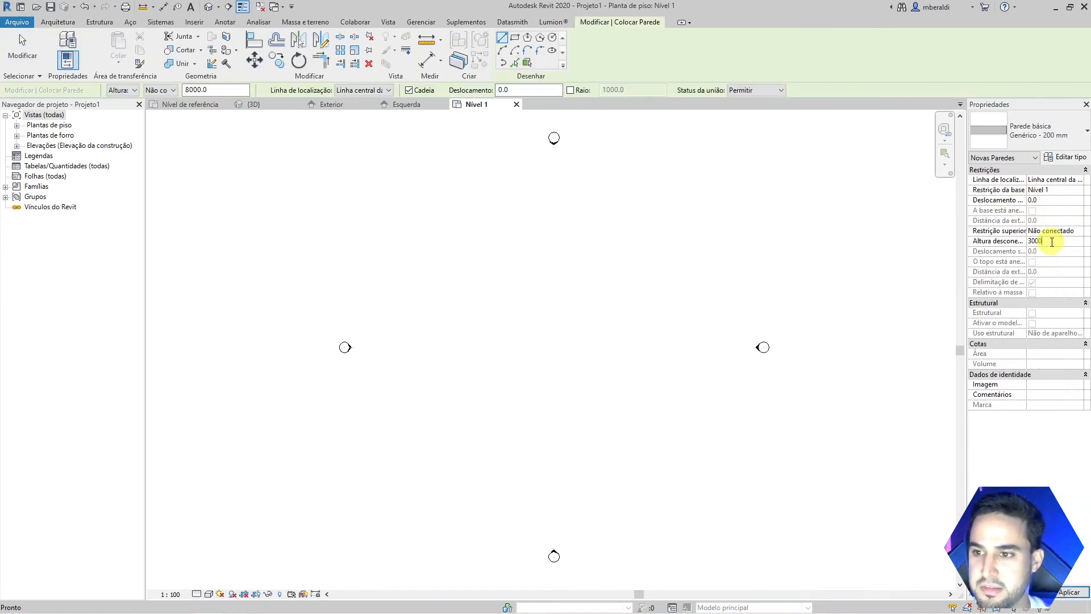
pyautogui.click(487, 358)
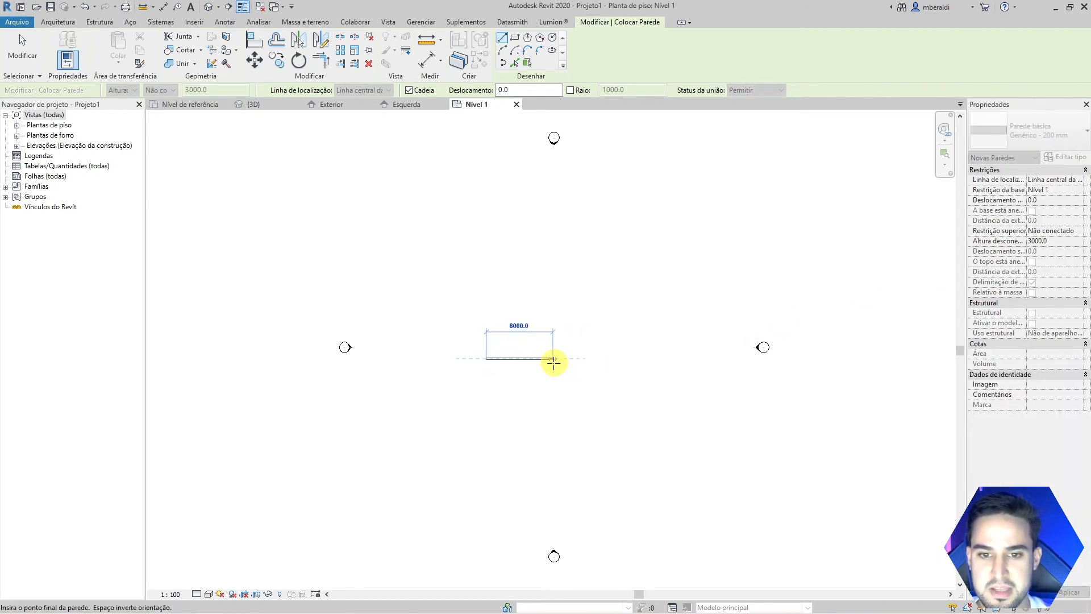
pyautogui.click(556, 358)
pyautogui.press('Escape')
pyautogui.press('Escape')
pyautogui.scroll(5, 523, 363)
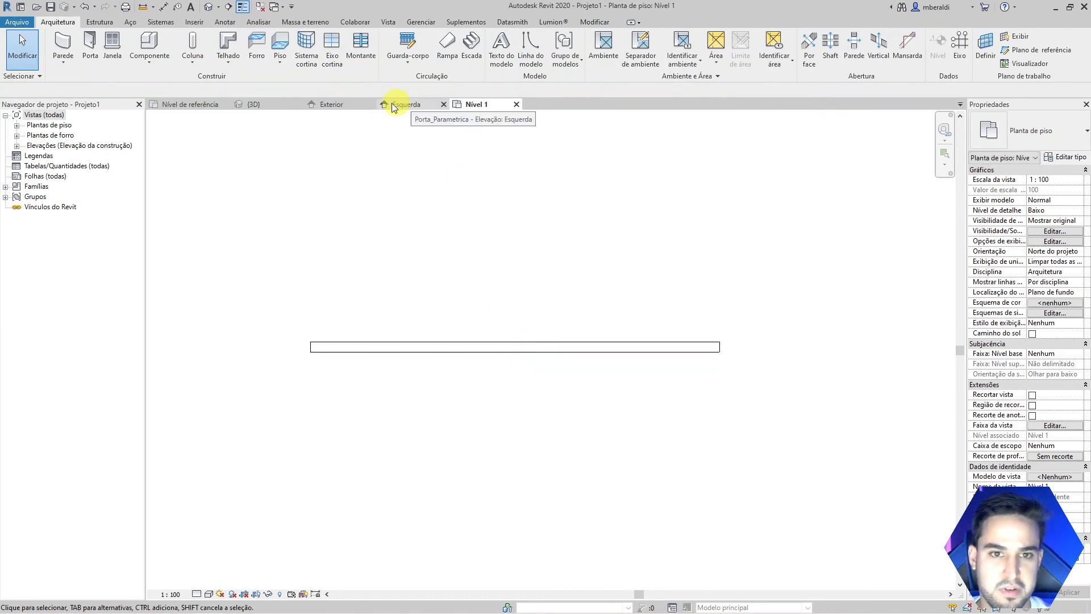
# - Load the Porta_Parametrica family into the project and place one door near the middle of the wall
pyautogui.click(208, 105)
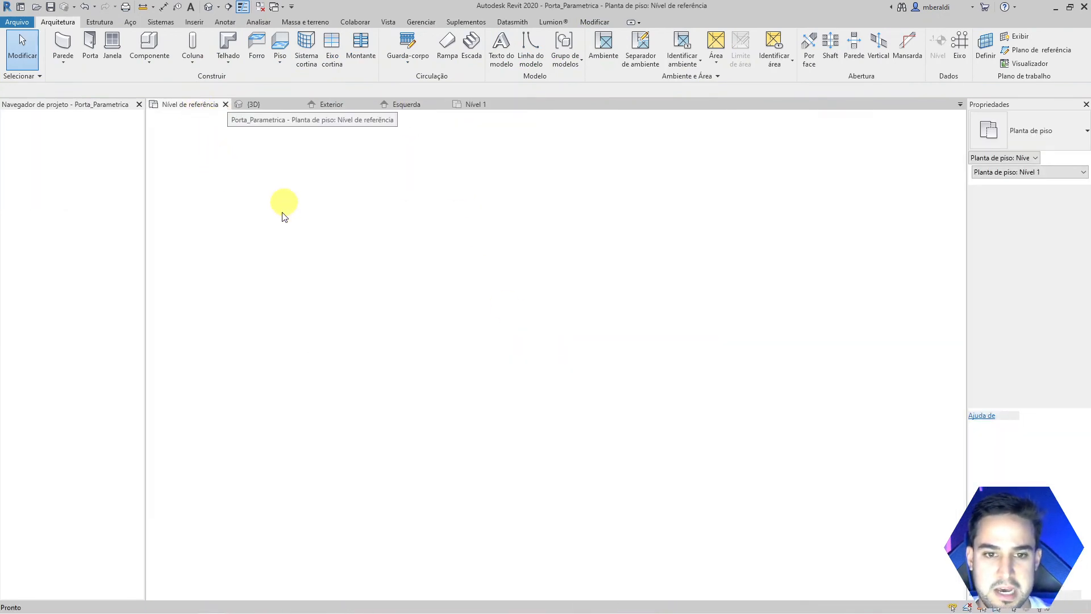
pyautogui.click(285, 104)
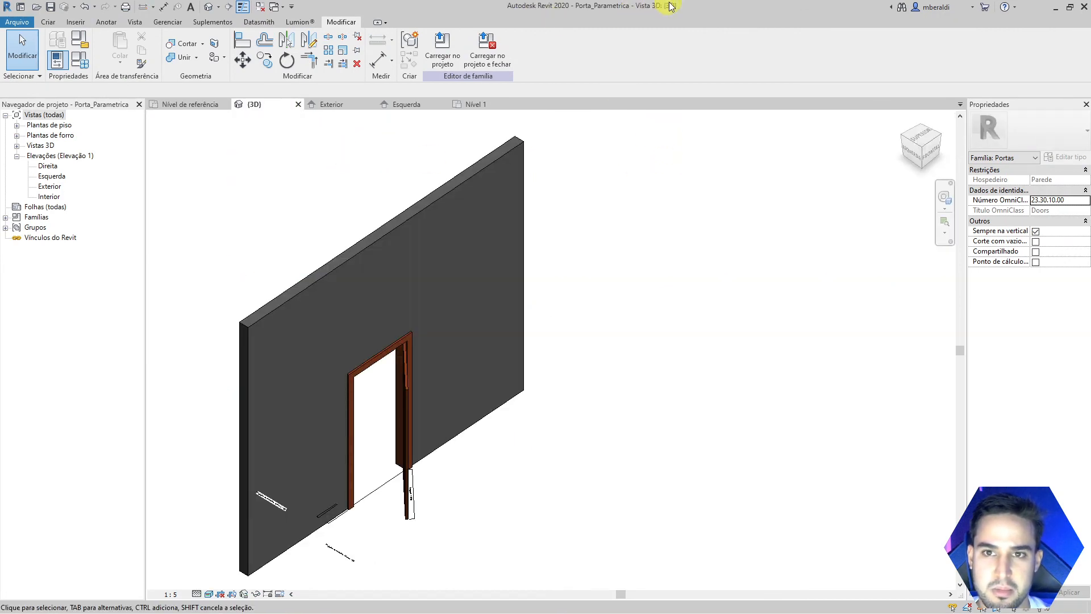
pyautogui.click(448, 55)
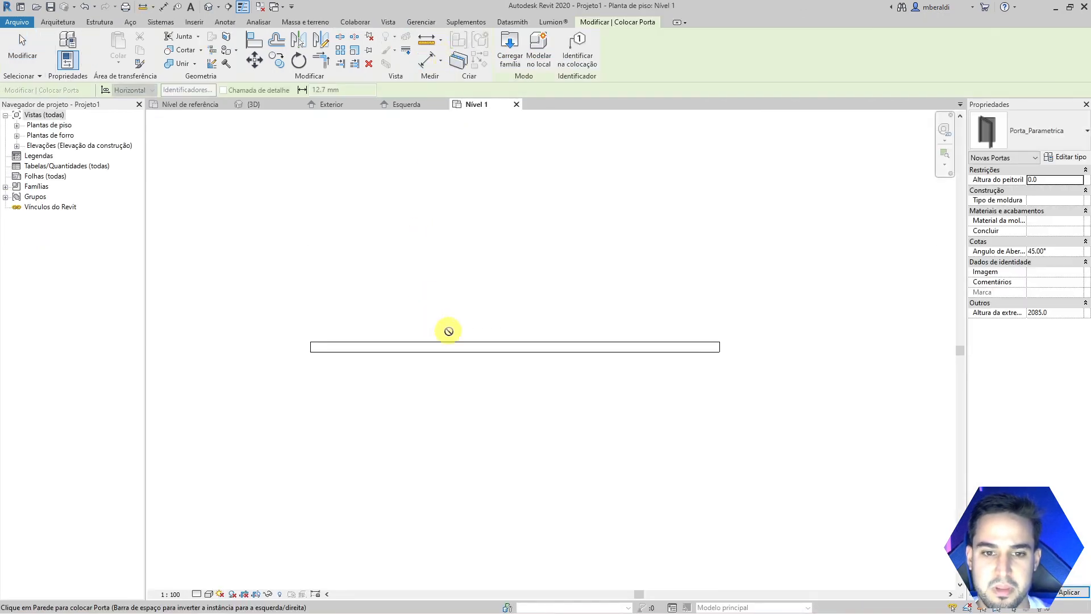
pyautogui.click(503, 345)
pyautogui.press('Escape')
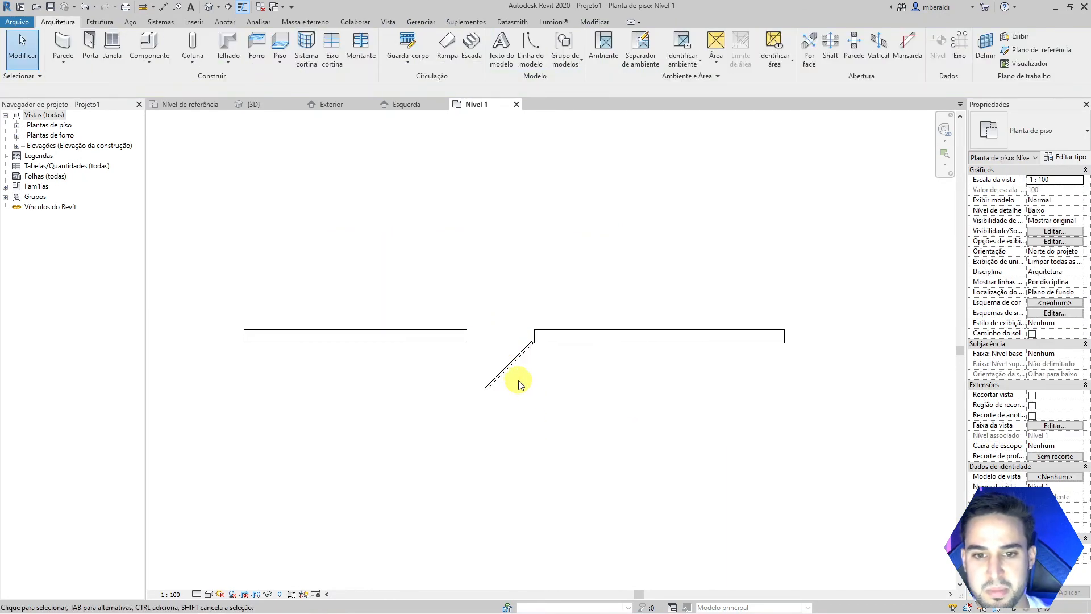
pyautogui.scroll(5, 518, 375)
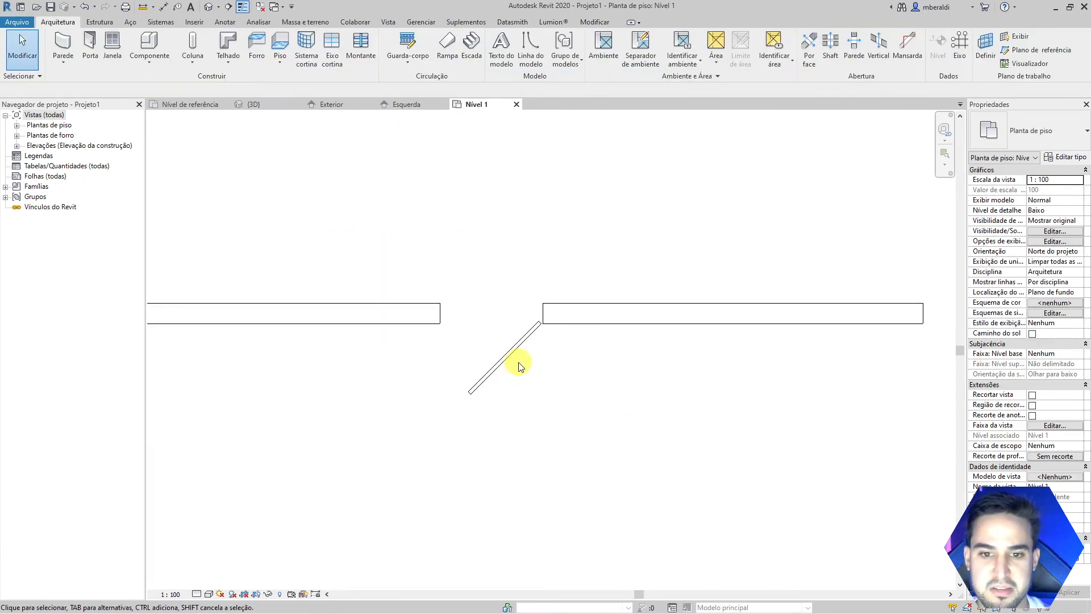
# - Set the Nível 1 plan's detail level to Alto and compare the placed door with the family's reference-level plan
pyautogui.click(196, 594)
pyautogui.click(211, 586)
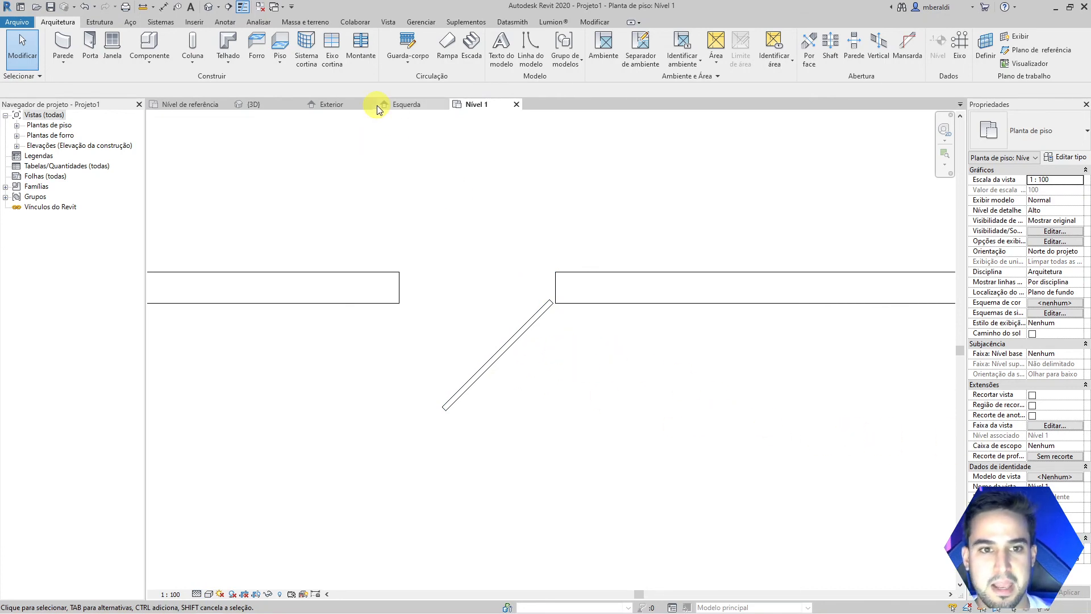
pyautogui.click(279, 105)
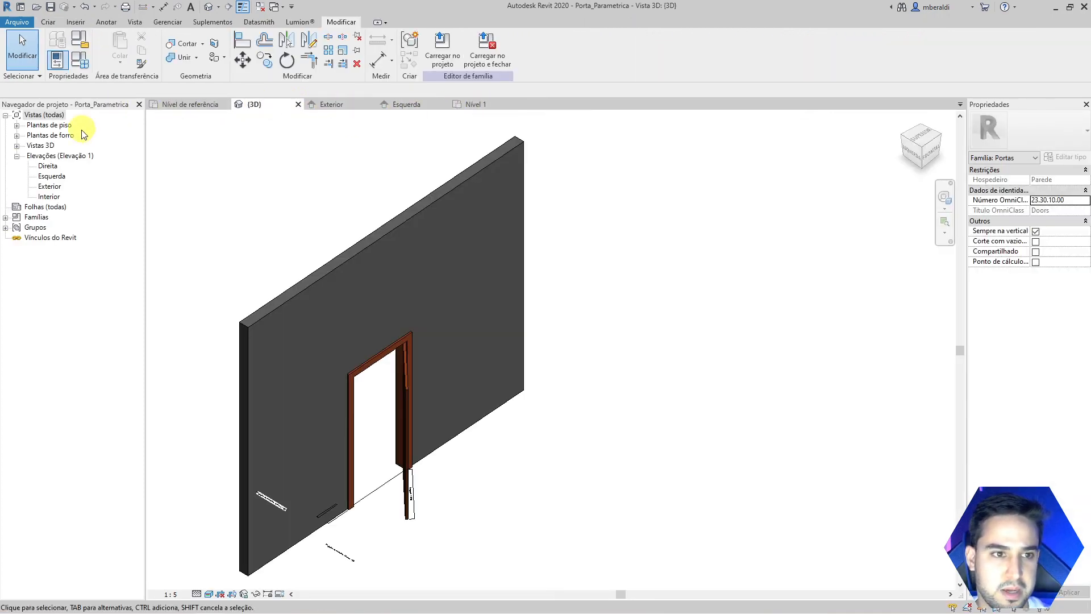
pyautogui.doubleClick(49, 125)
pyautogui.doubleClick(50, 136)
pyautogui.click(277, 127)
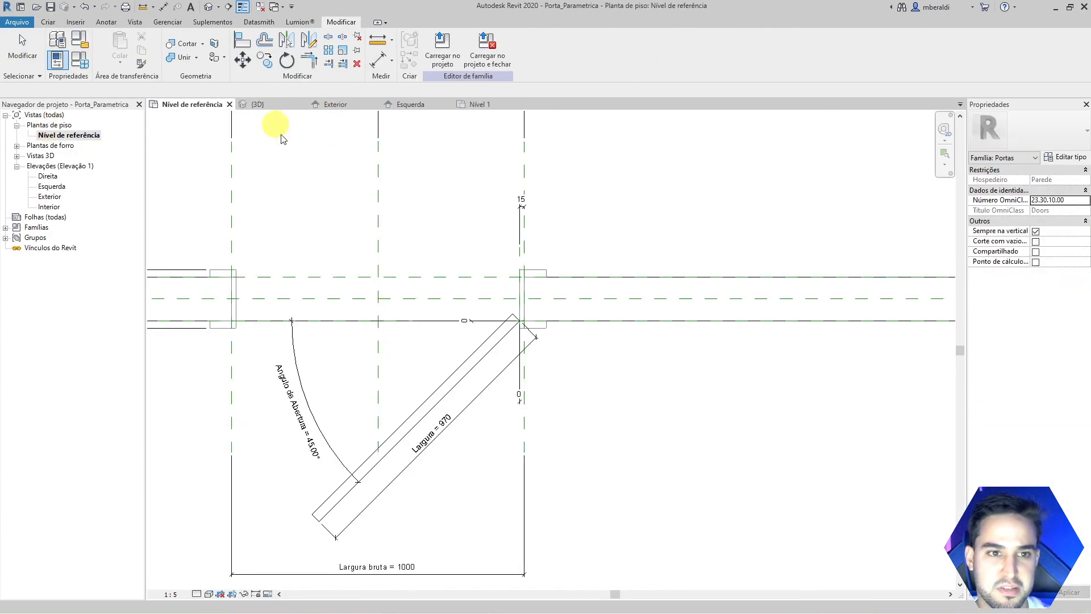
pyautogui.moveTo(555, 451); pyautogui.dragTo(649, 428, button='middle')
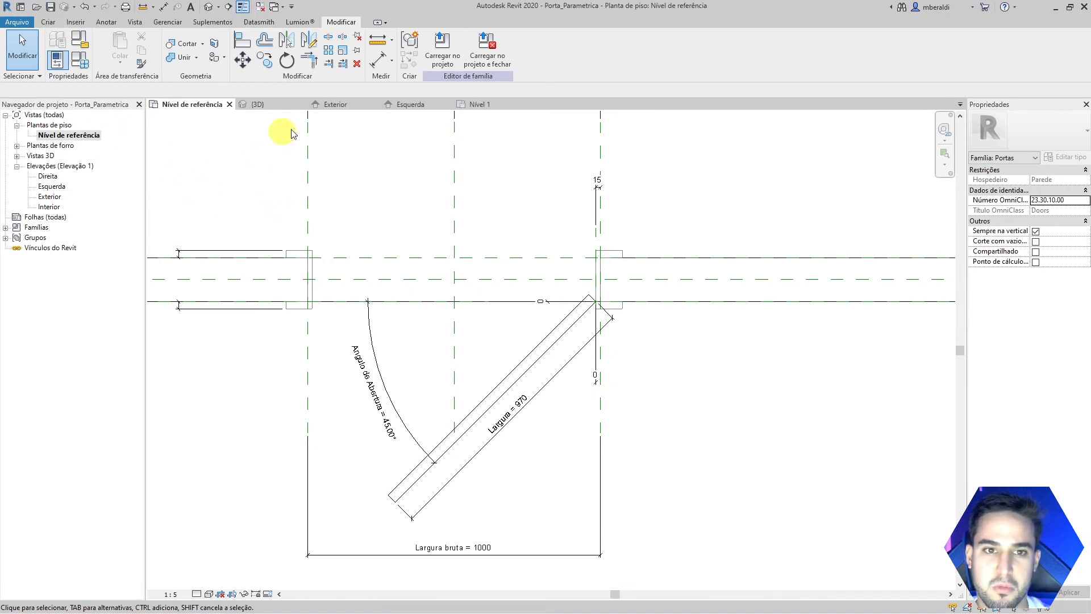
pyautogui.click(488, 107)
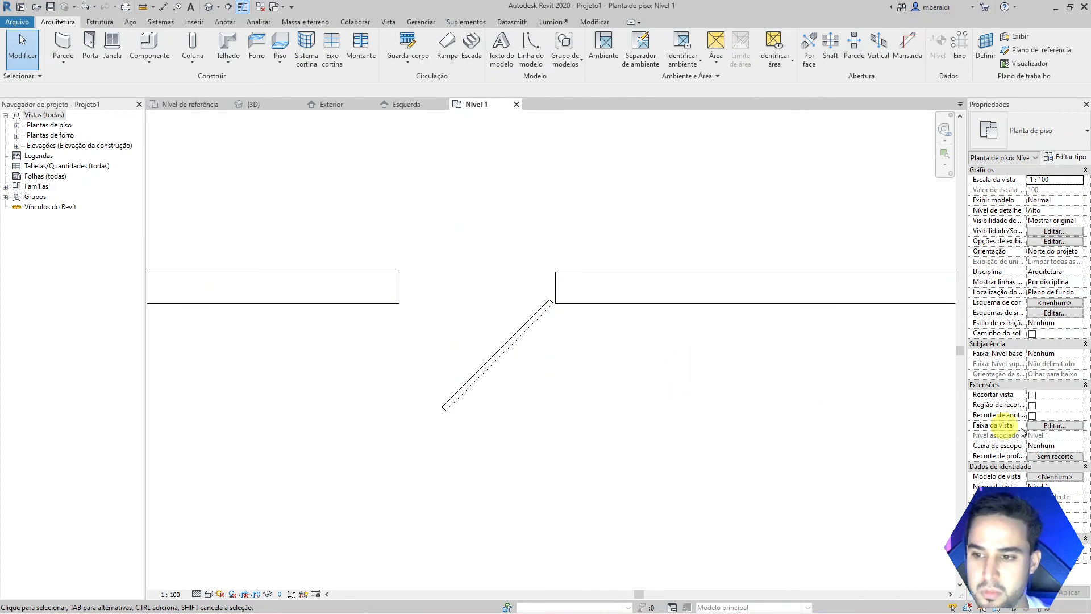
# - Set the top offset of the Nível 1 plan's view range to 1900
pyautogui.click(1046, 426)
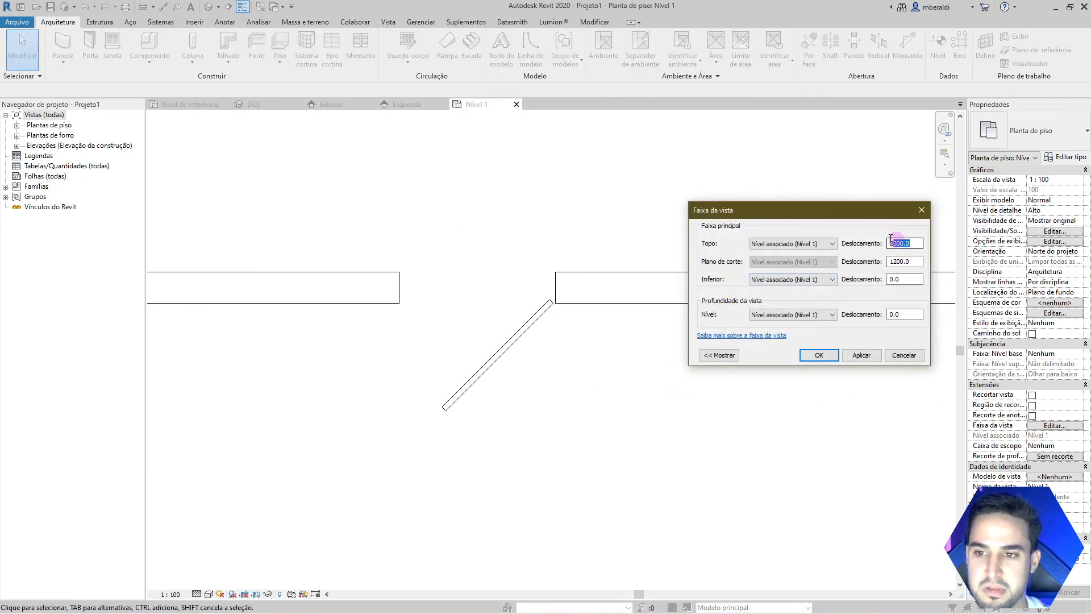
pyautogui.write('1900')
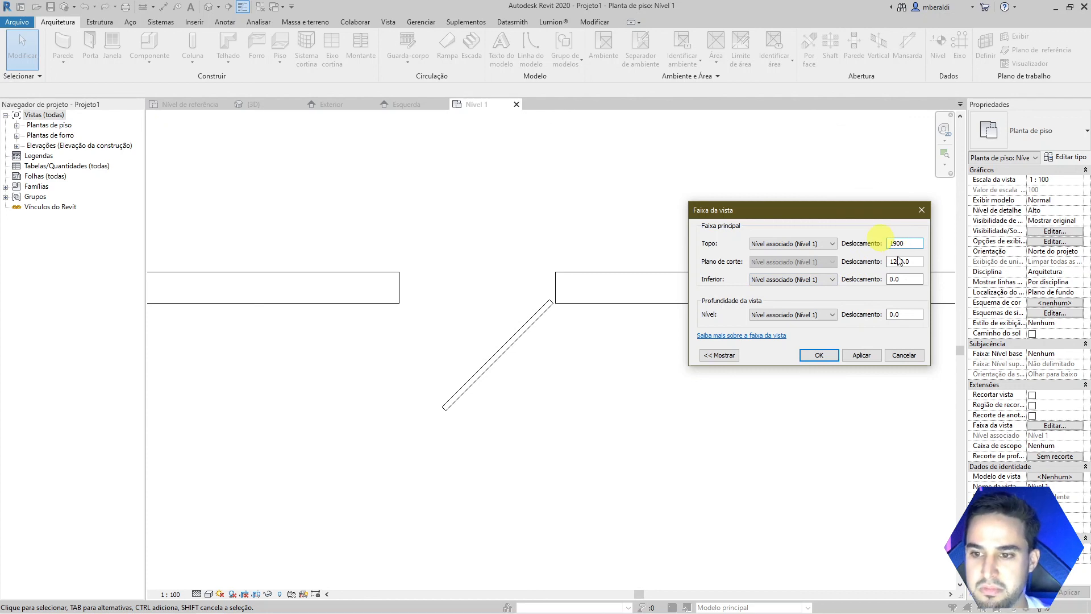
pyautogui.click(846, 358)
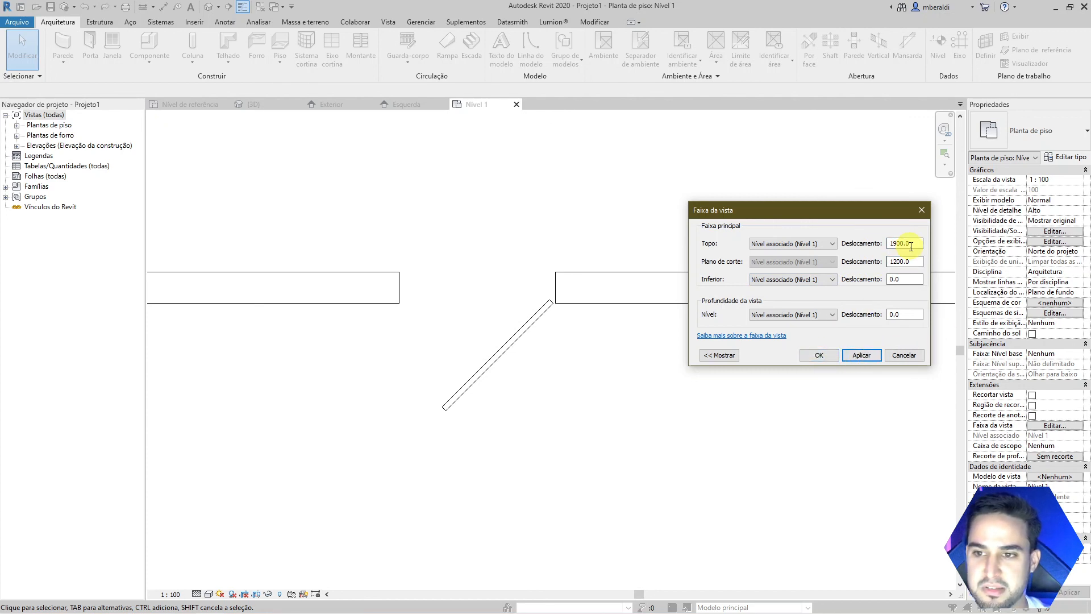
pyautogui.click(827, 355)
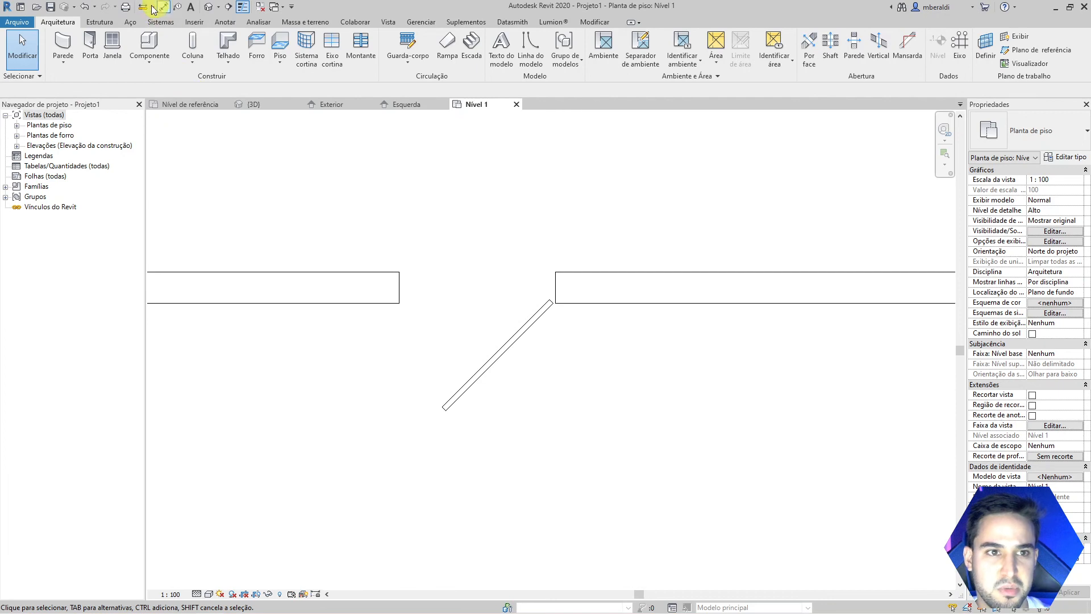
# - Open the project's default 3D view to inspect the door in the wall
pyautogui.click(204, 9)
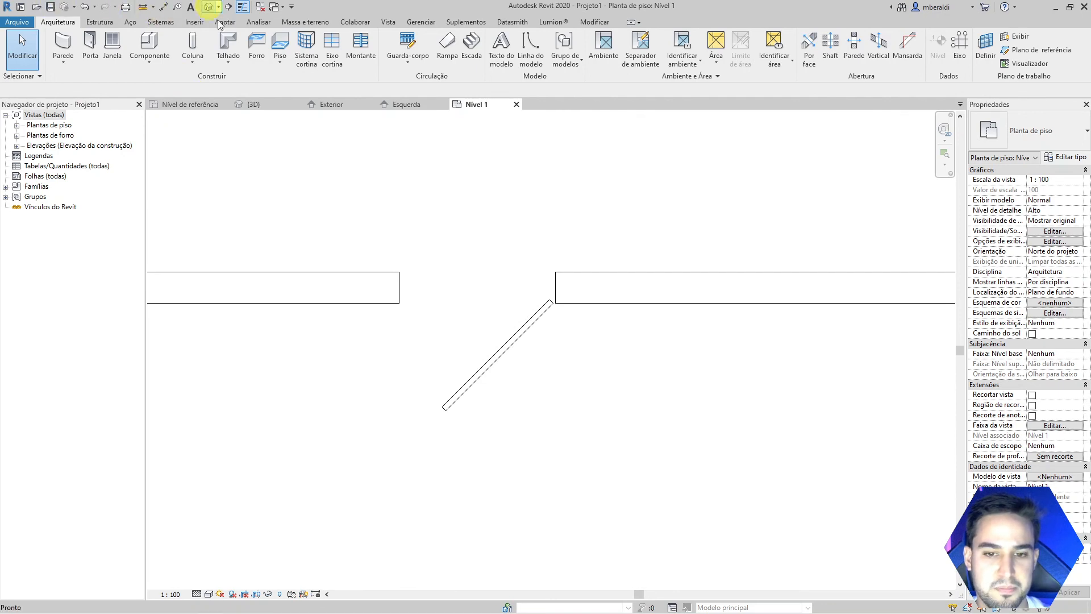
pyautogui.moveTo(554, 440)
pyautogui.keyDown('shift'); pyautogui.mouseDown(button='middle')
pyautogui.moveTo(725, 416)
pyautogui.moveTo(775, 356)
pyautogui.moveTo(792, 358)
pyautogui.moveTo(534, 436)
pyautogui.mouseUp(button='middle'); pyautogui.keyUp('shift')
pyautogui.scroll(8, 561, 375)
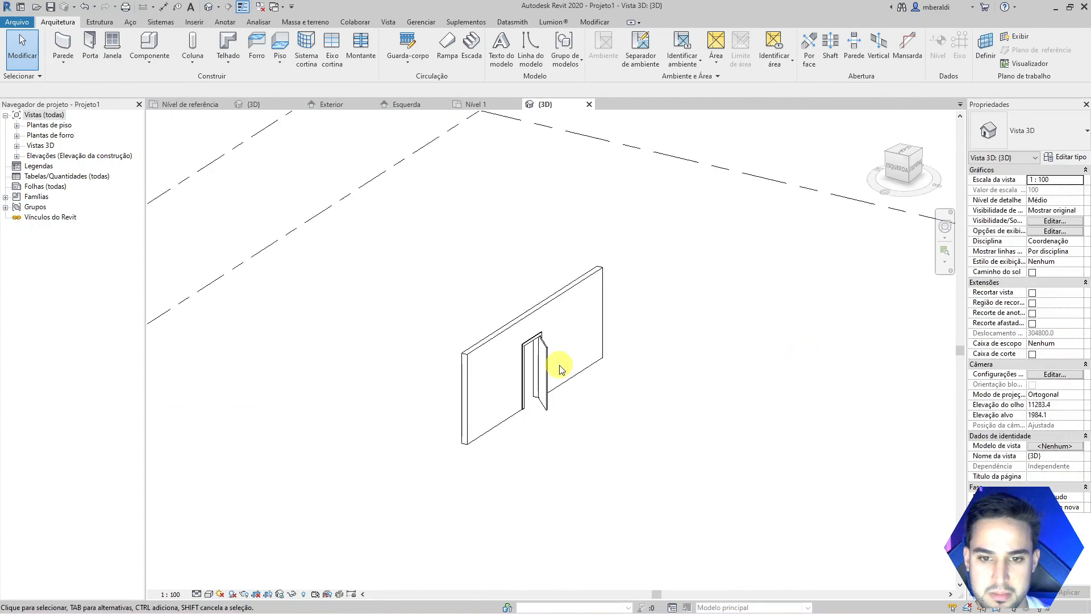
pyautogui.keyDown('shift'); pyautogui.moveTo(634, 461); pyautogui.dragTo(621, 463, button='middle'); pyautogui.keyUp('shift')
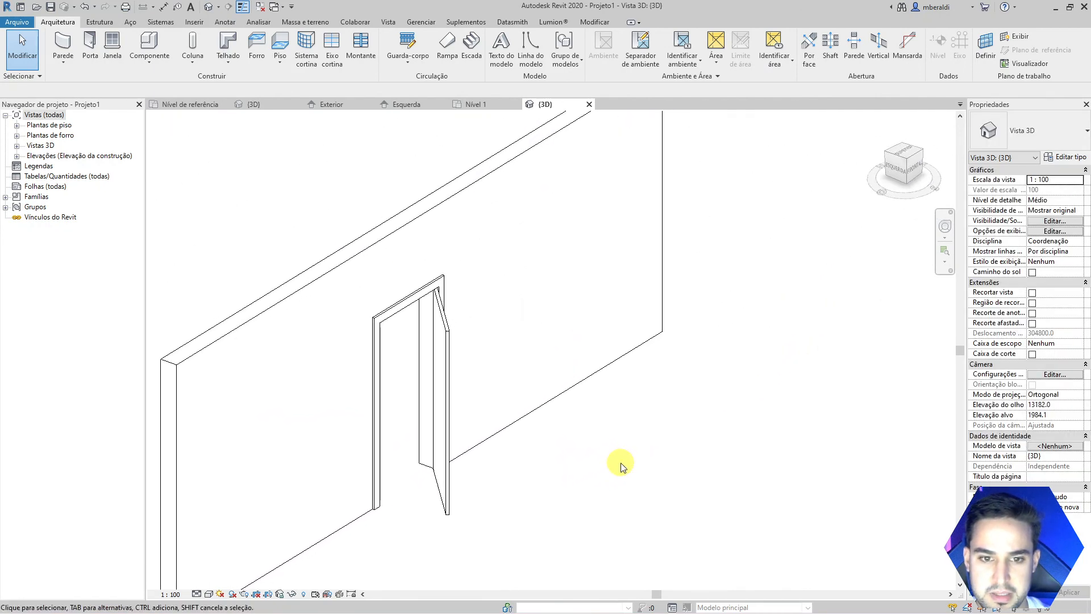
# - Review the placed door's type properties, including its material and dimension parameters, without changing them
pyautogui.click(444, 410)
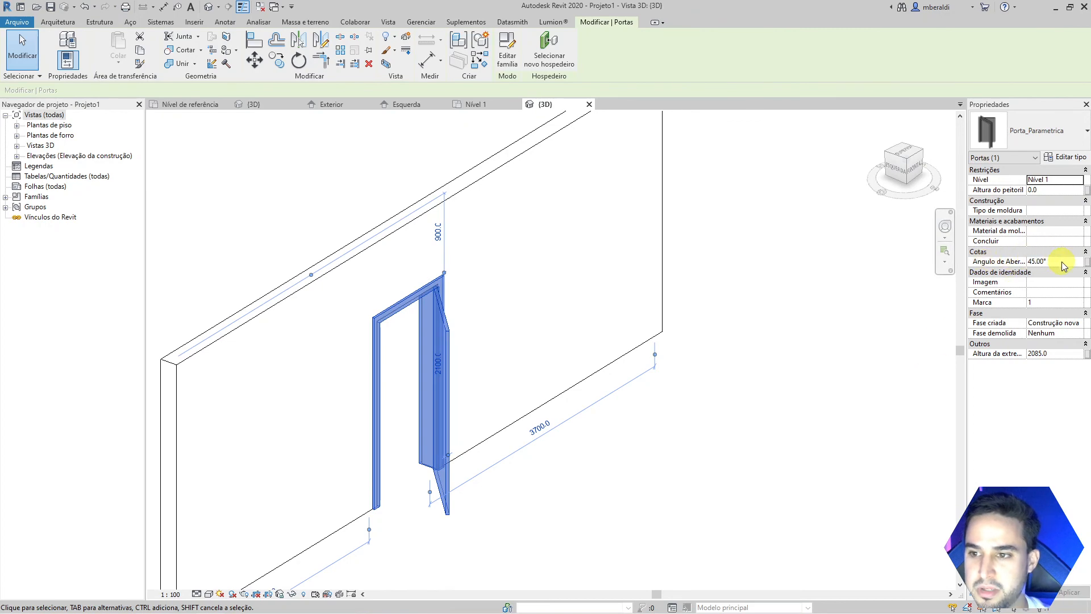
pyautogui.click(1076, 158)
pyautogui.scroll(-3, 686, 288)
pyautogui.scroll(2, 688, 288)
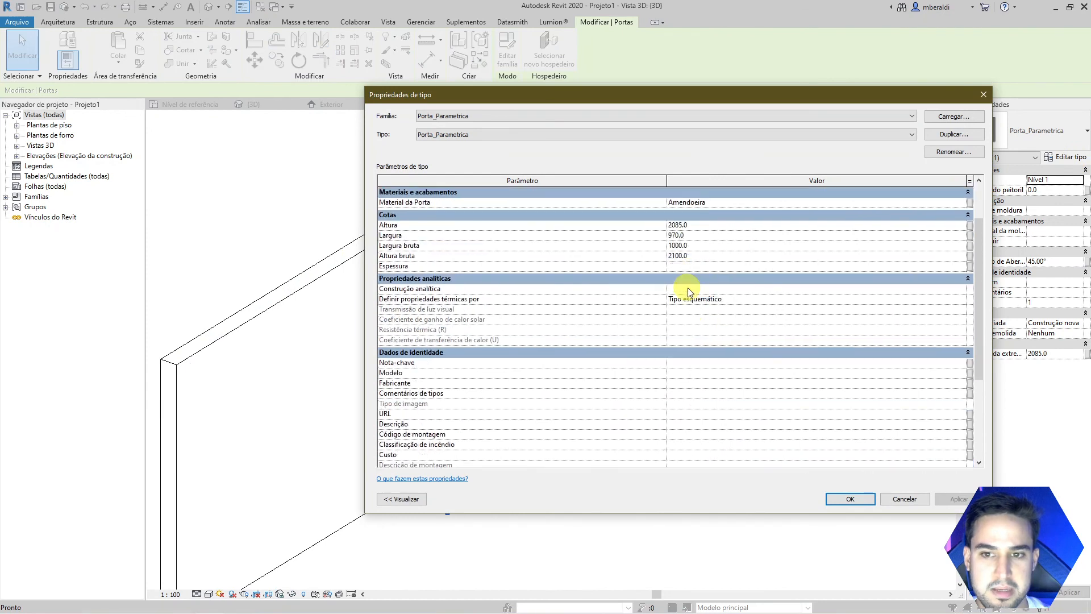
pyautogui.scroll(-3, 687, 287)
pyautogui.scroll(5, 612, 341)
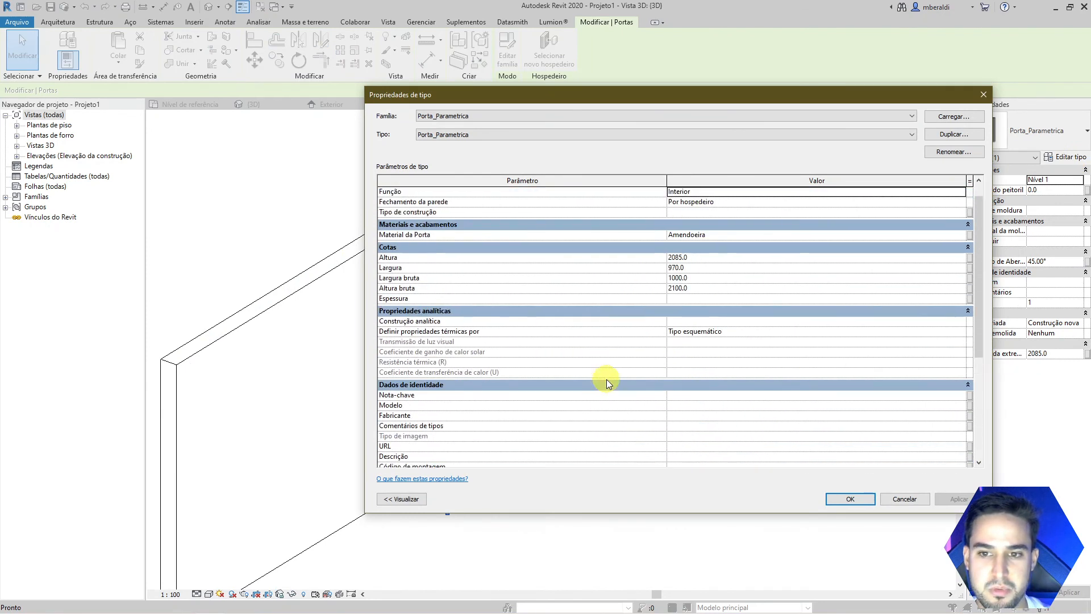
pyautogui.click(984, 94)
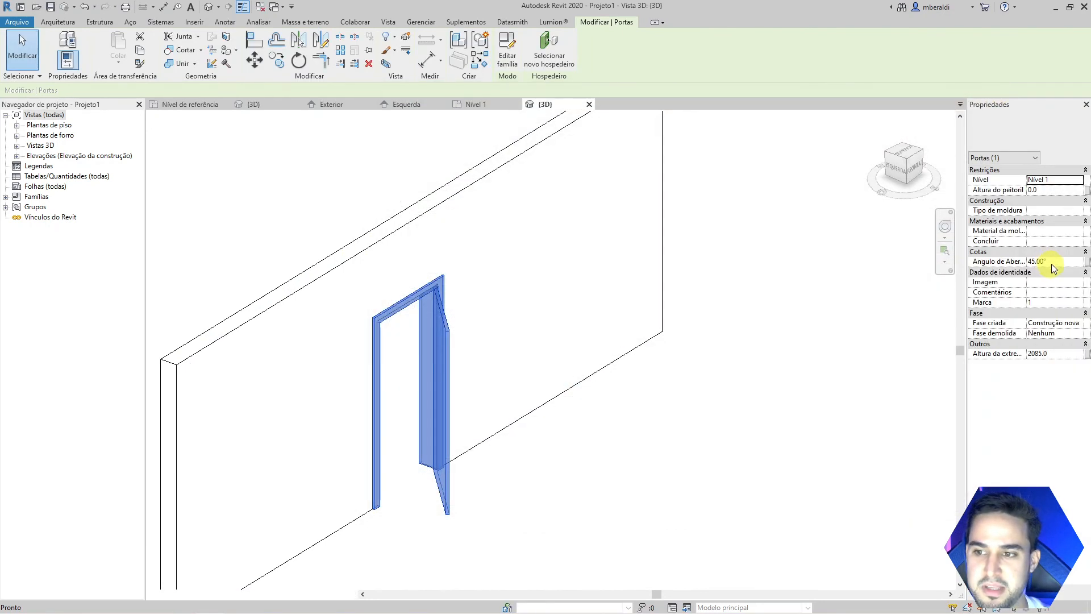
# - Flex the placed door's Angulo de Abertura to 15° and finally to 85°, checking the leaf in 3D
pyautogui.click(1052, 262)
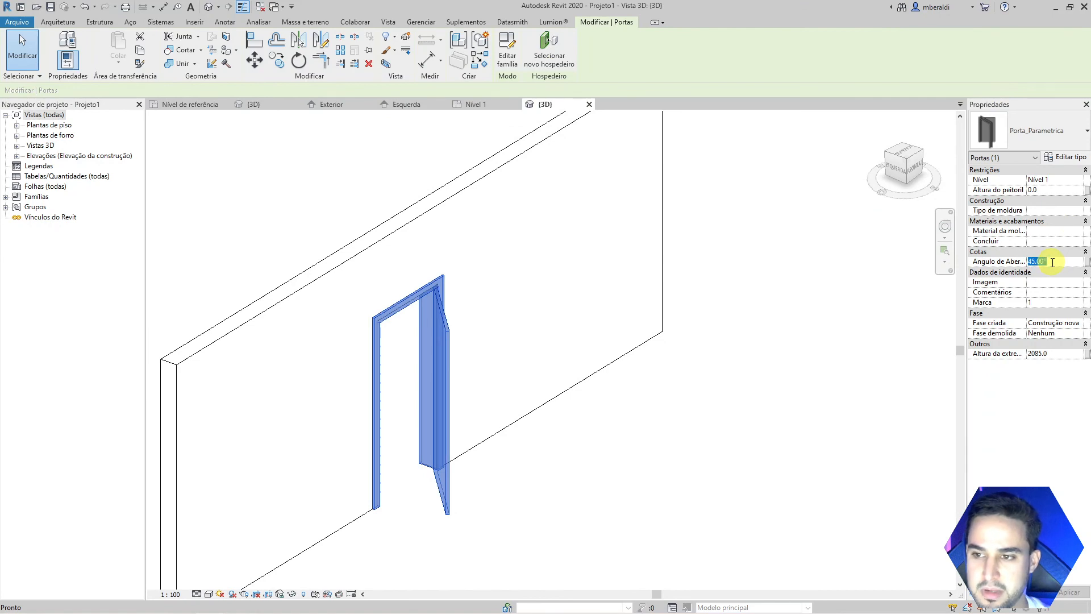
pyautogui.click(781, 384)
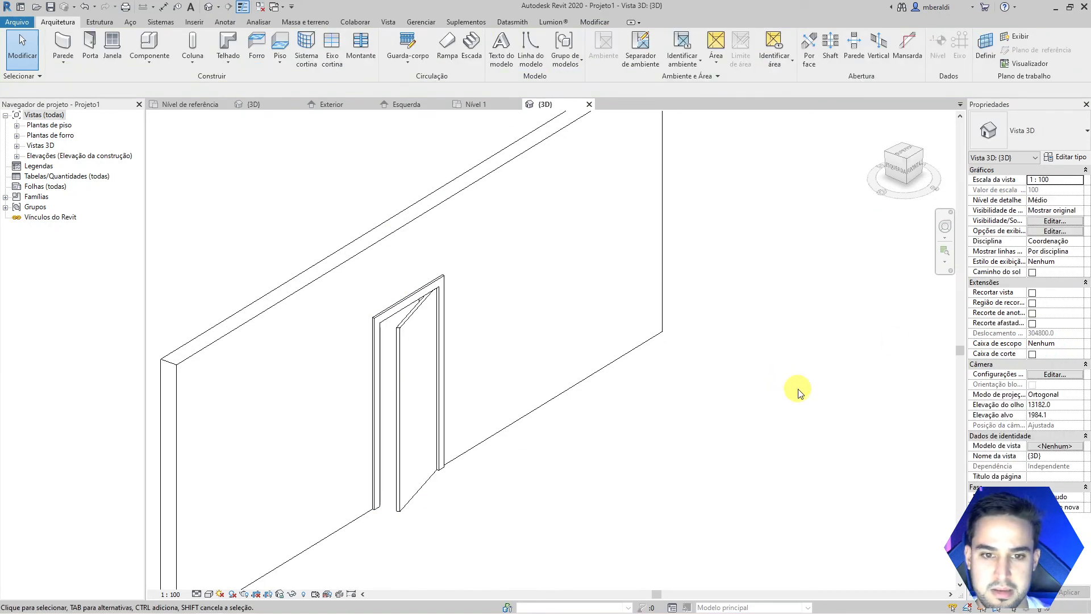
pyautogui.click(395, 424)
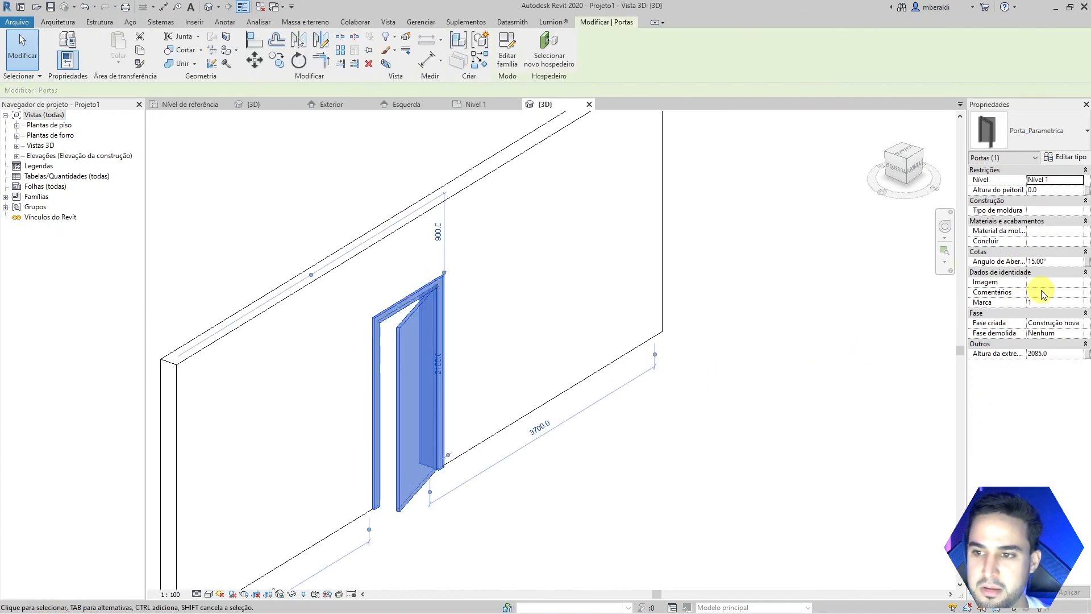
pyautogui.click(1051, 263)
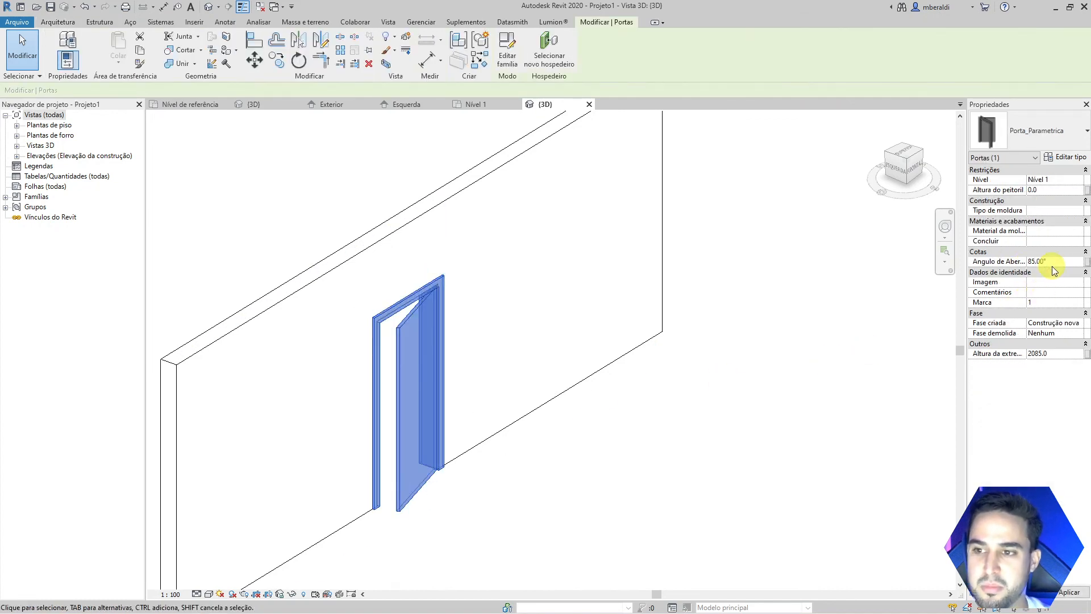
pyautogui.click(811, 433)
pyautogui.keyDown('shift'); pyautogui.moveTo(811, 433); pyautogui.dragTo(816, 467, button='middle'); pyautogui.keyUp('shift')
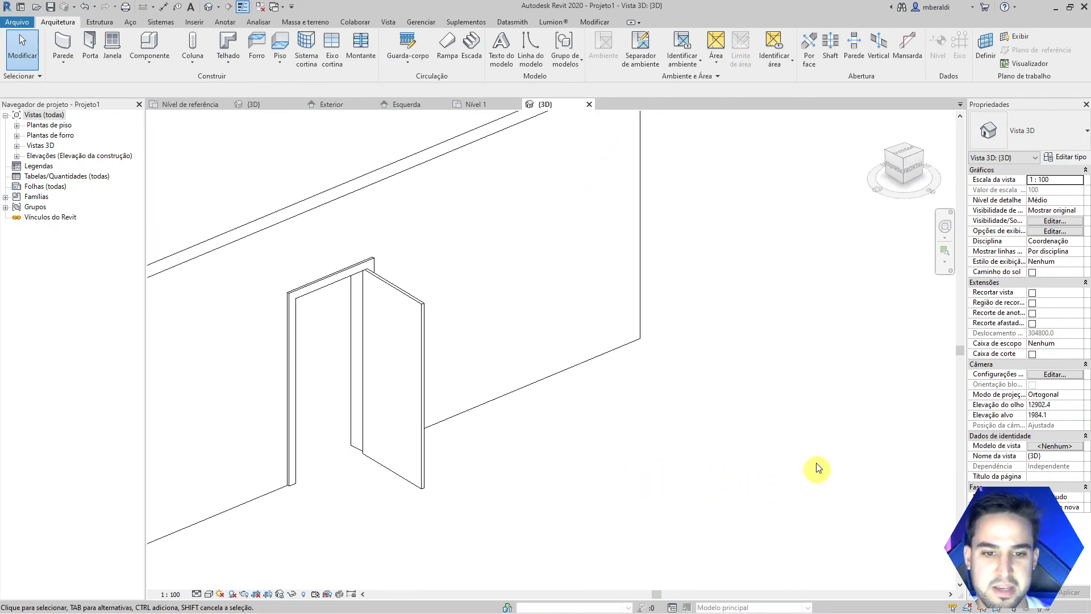
pyautogui.scroll(-2, 817, 468)
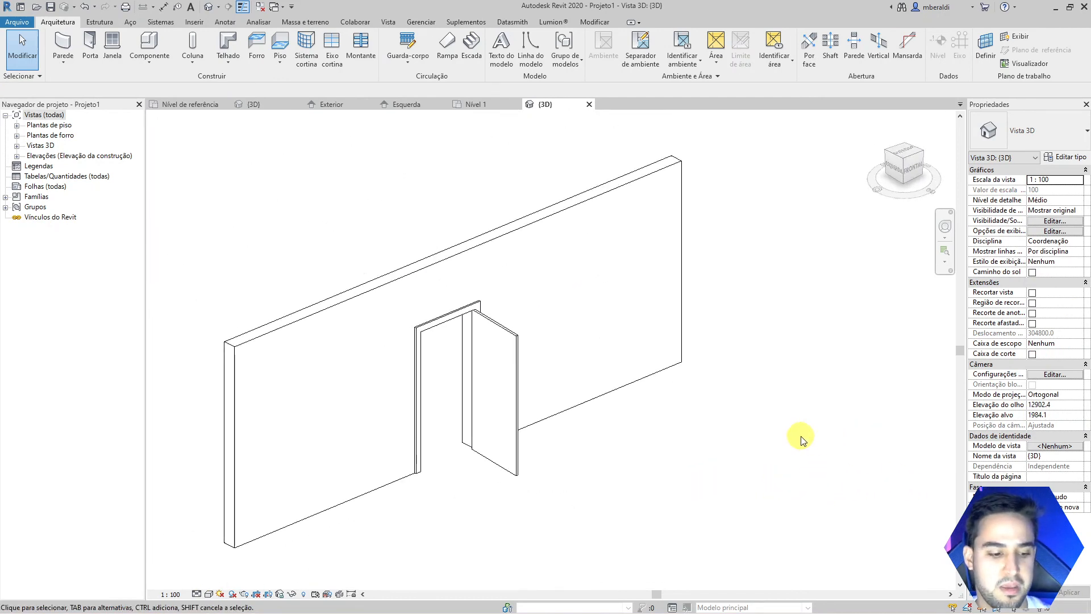